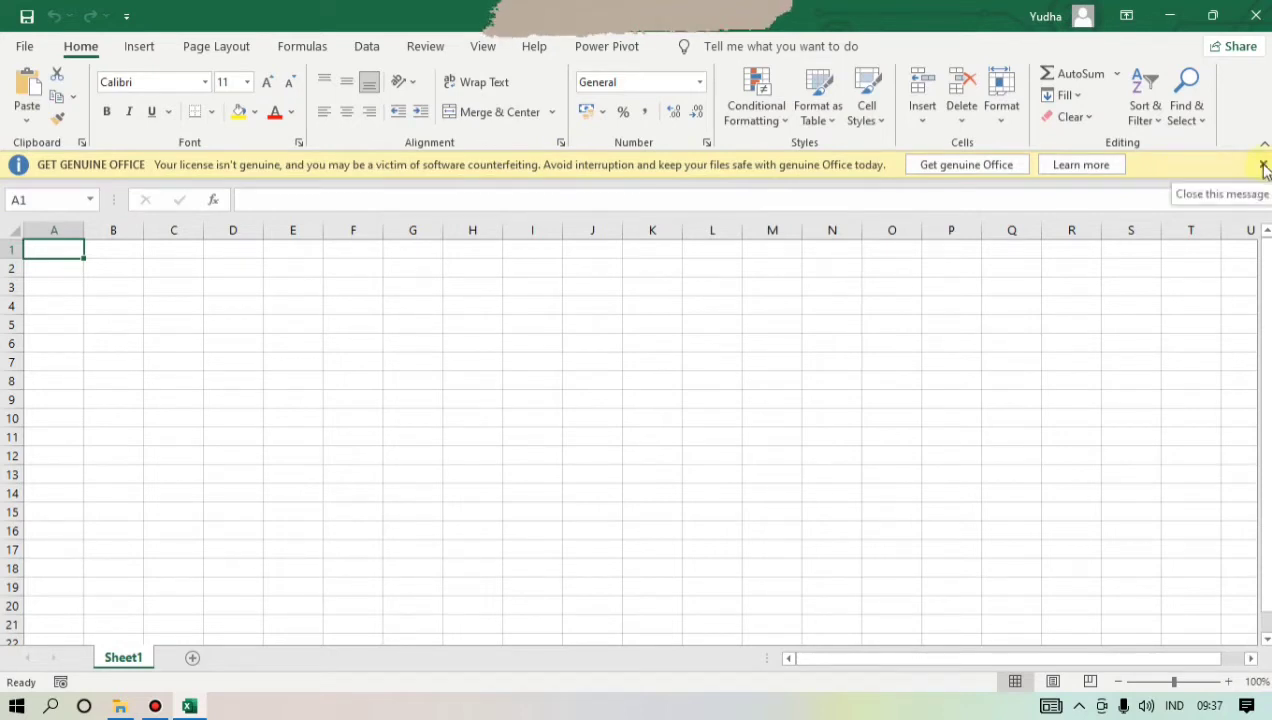
Dismiss the software licence notice above the worksheet
{"action": "left_click", "coordinate": [1263, 166]}
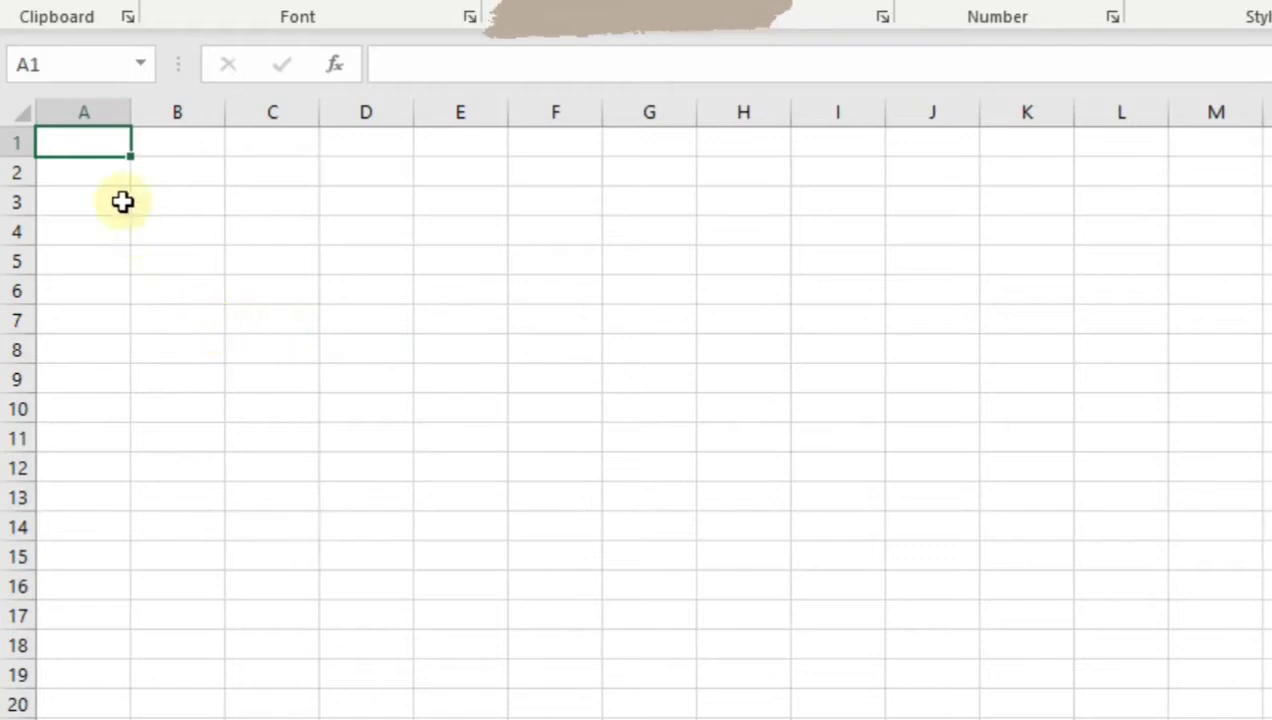
Select rows 1 to 4 one at a time, followed by columns A to D, to examine the sheet's rows and columns
{"action": "left_click", "coordinate": [8, 142]}
{"action": "left_click", "coordinate": [12, 172]}
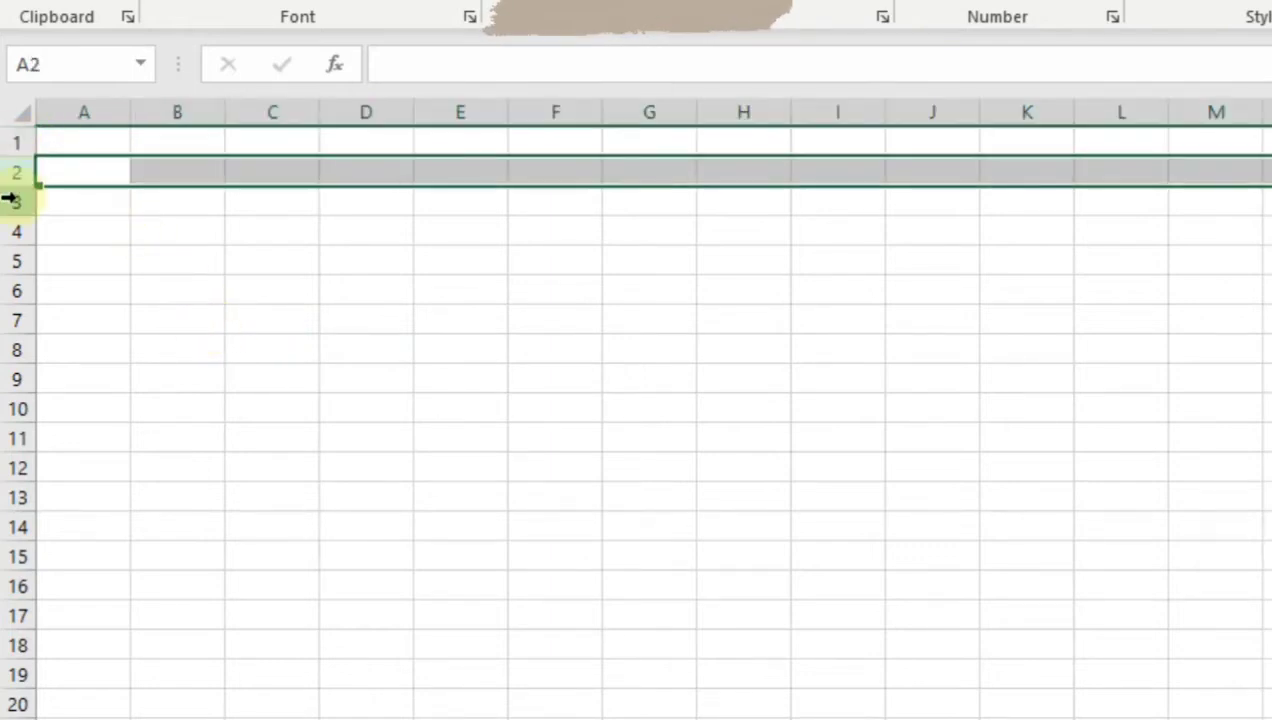
{"action": "left_click", "coordinate": [10, 201]}
{"action": "left_click", "coordinate": [10, 231]}
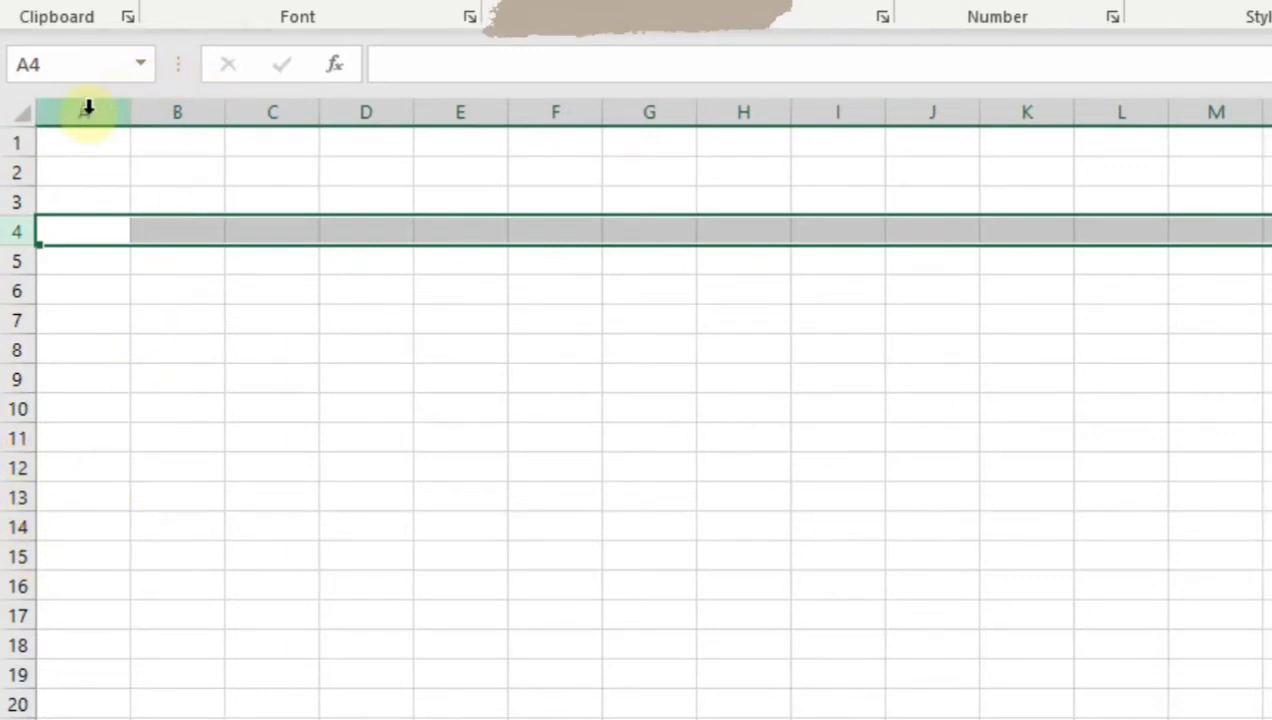
{"action": "left_click", "coordinate": [88, 112]}
{"action": "left_click", "coordinate": [183, 110]}
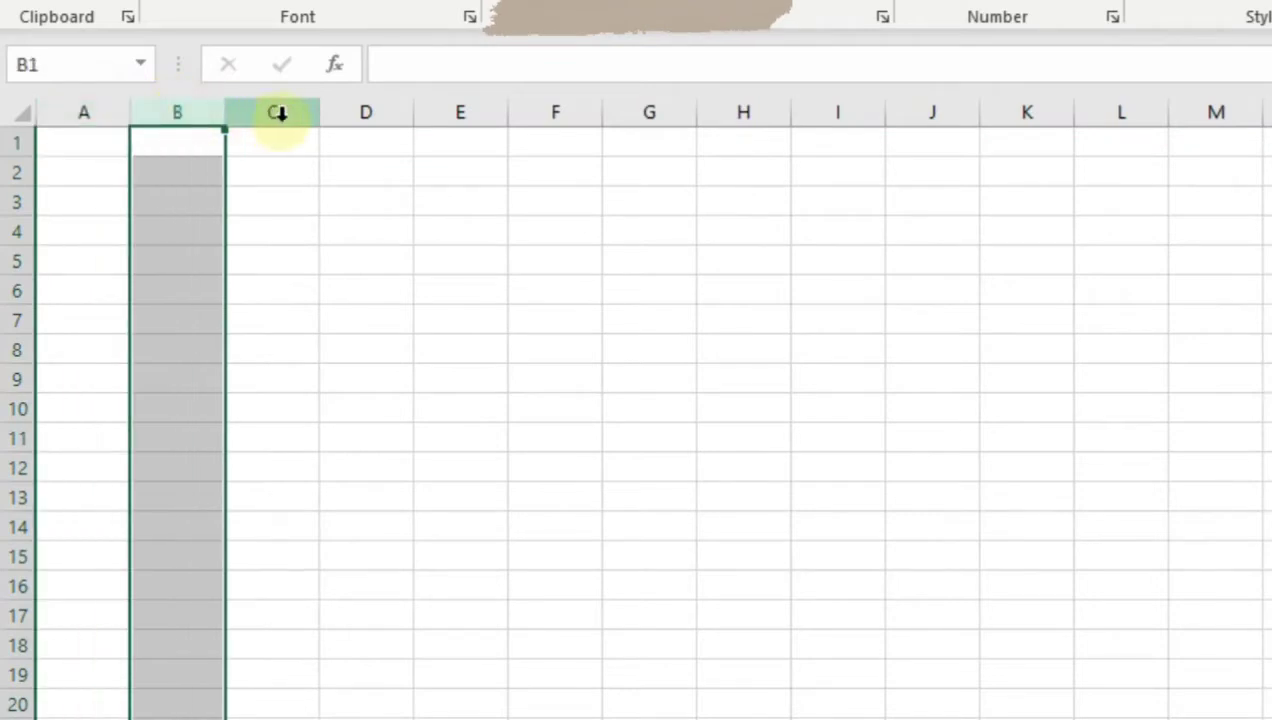
{"action": "left_click", "coordinate": [275, 111]}
{"action": "left_click", "coordinate": [390, 108]}
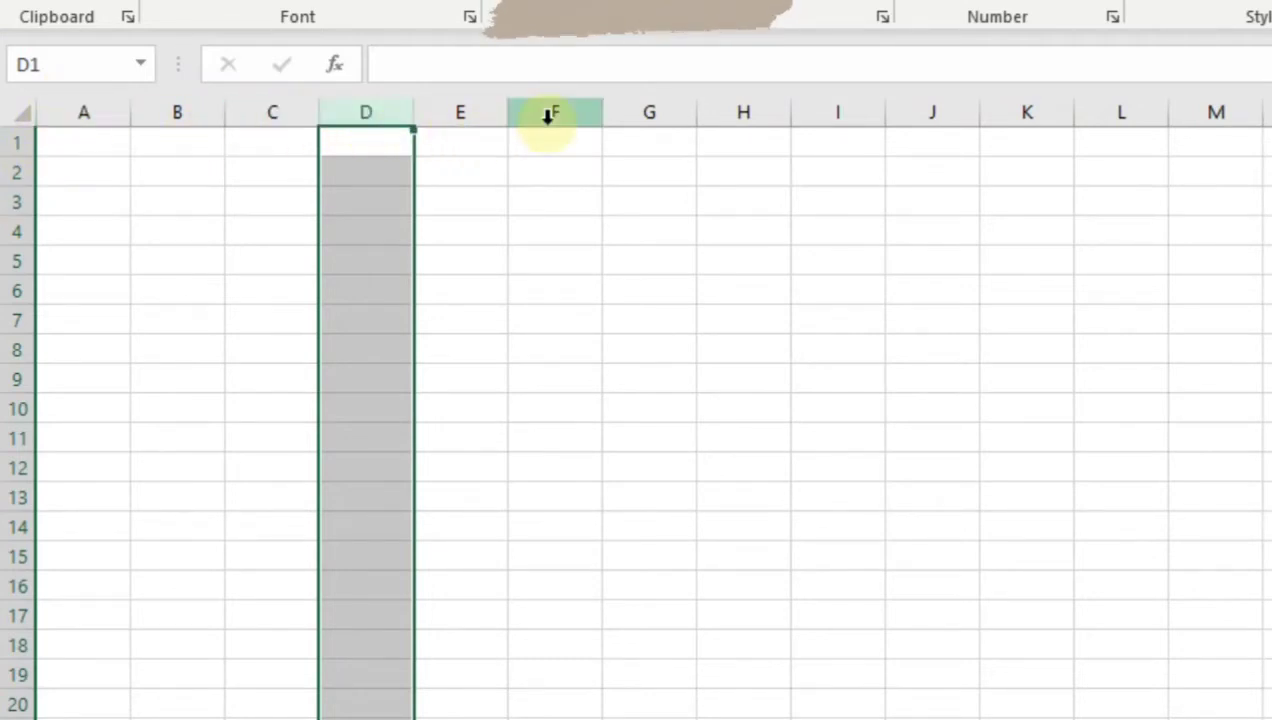
Select various single cells in columns A to C between rows 2 and 6 to examine individual cells
{"action": "left_click", "coordinate": [93, 162]}
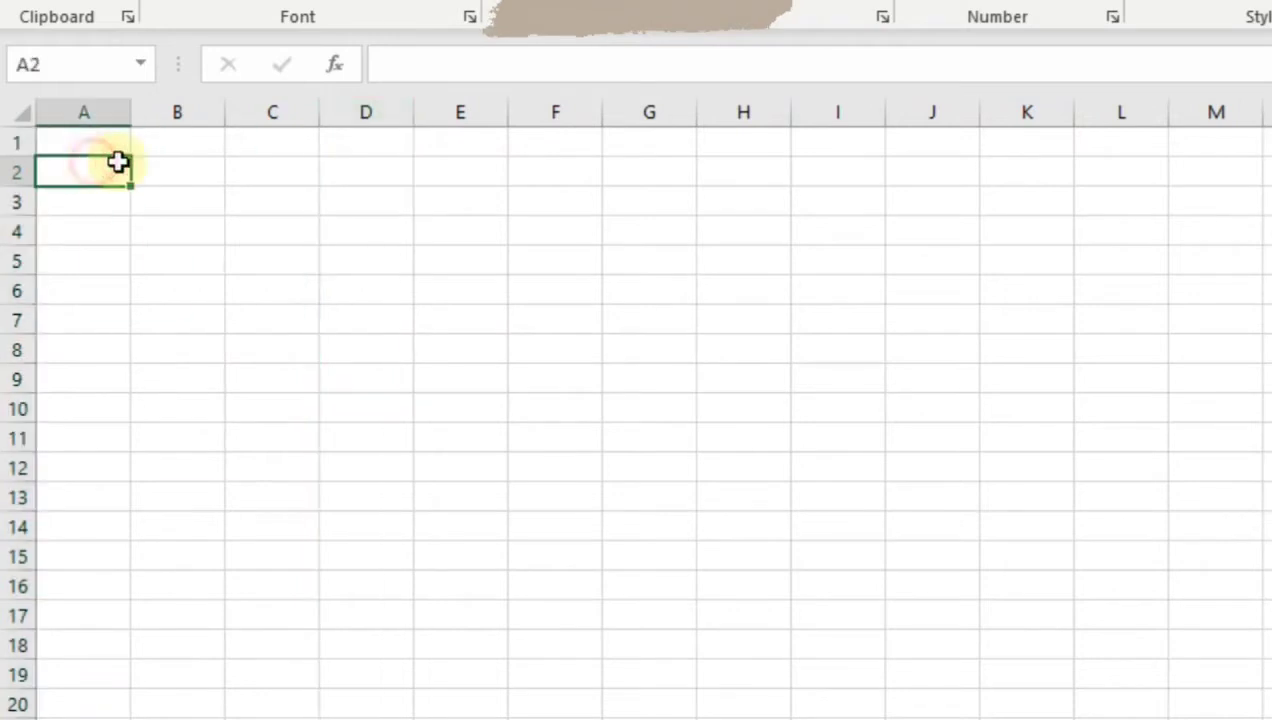
{"action": "left_click", "coordinate": [152, 172]}
{"action": "left_click", "coordinate": [170, 225]}
{"action": "left_click", "coordinate": [154, 300]}
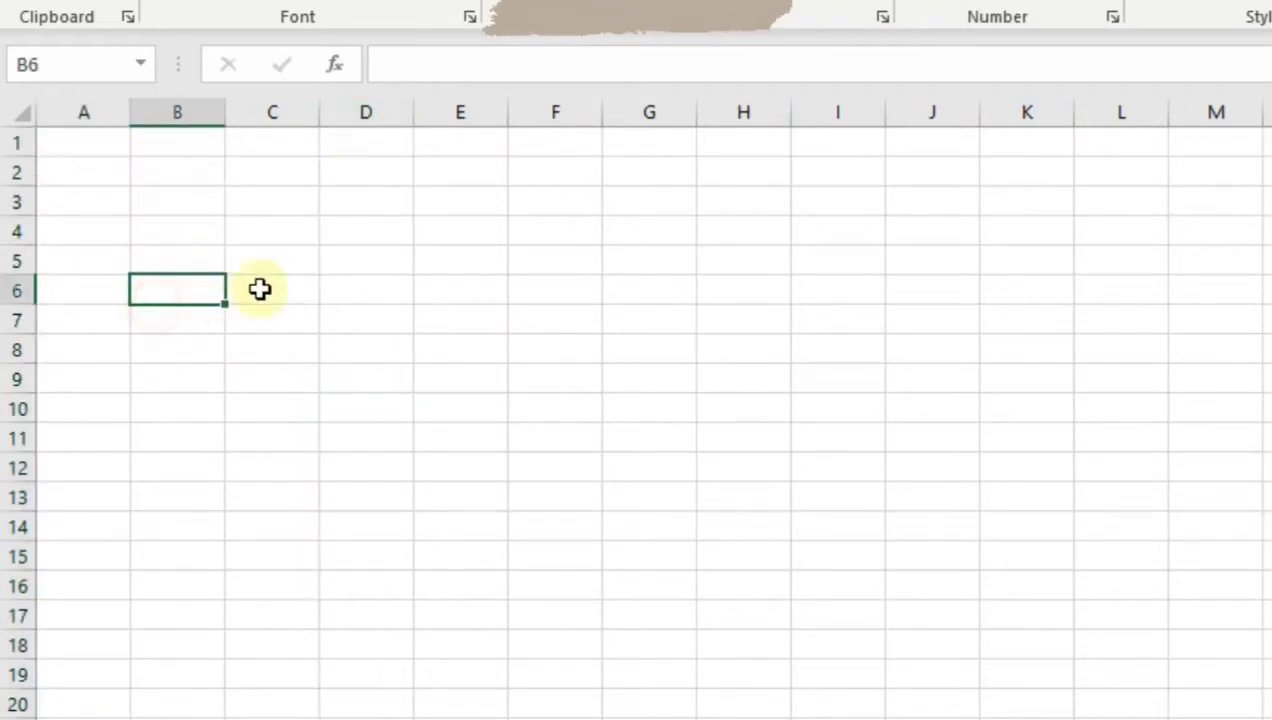
{"action": "left_click", "coordinate": [276, 266]}
{"action": "left_click", "coordinate": [199, 192]}
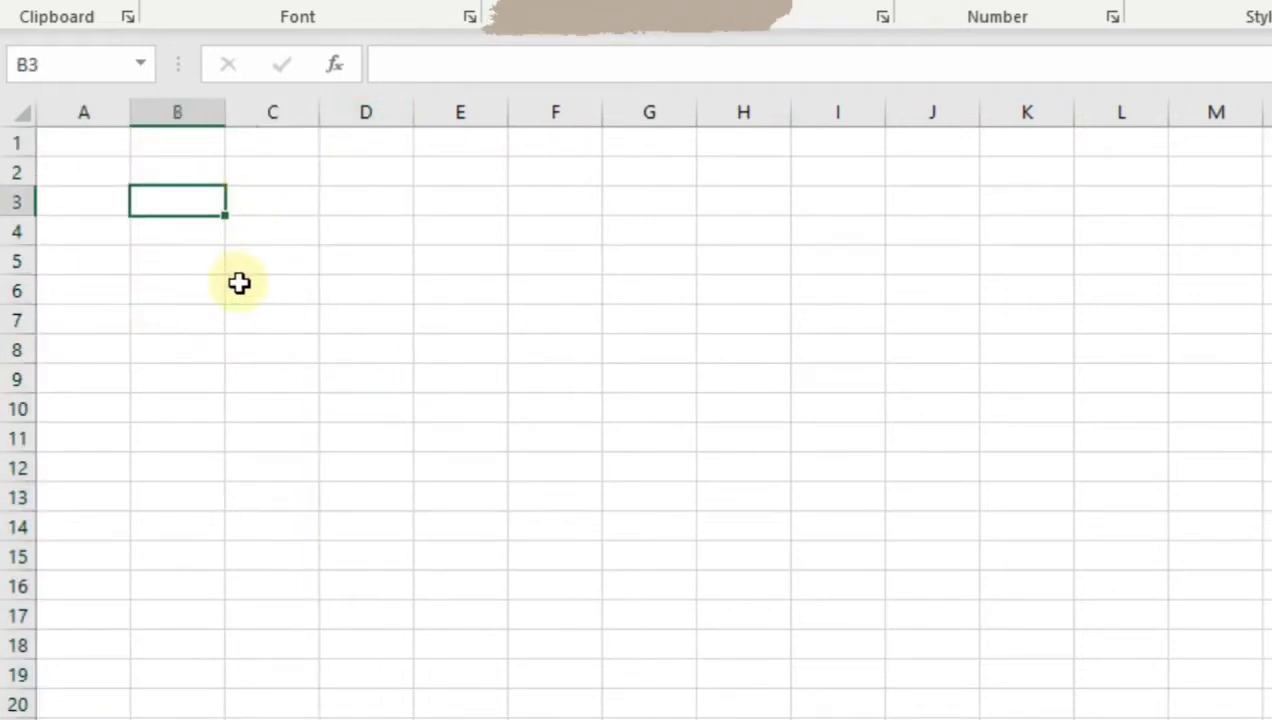
{"action": "left_click", "coordinate": [275, 282]}
{"action": "left_click", "coordinate": [301, 226]}
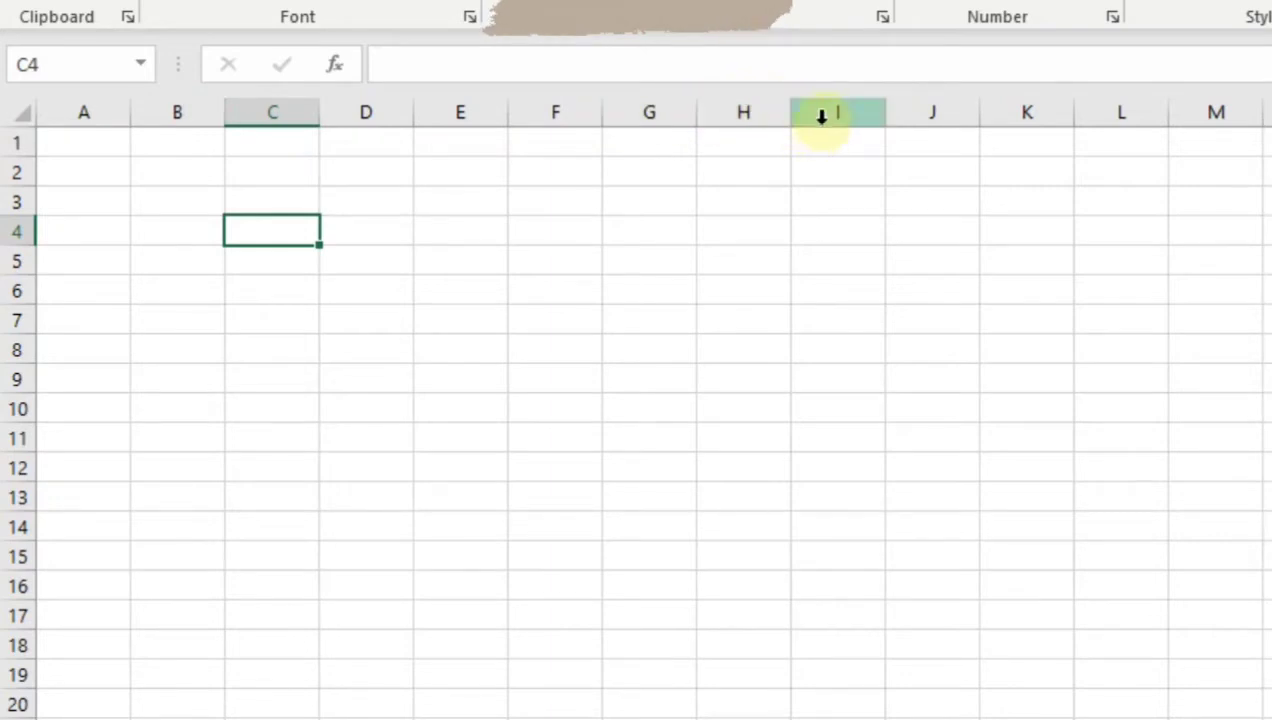
{"action": "left_click", "coordinate": [116, 202]}
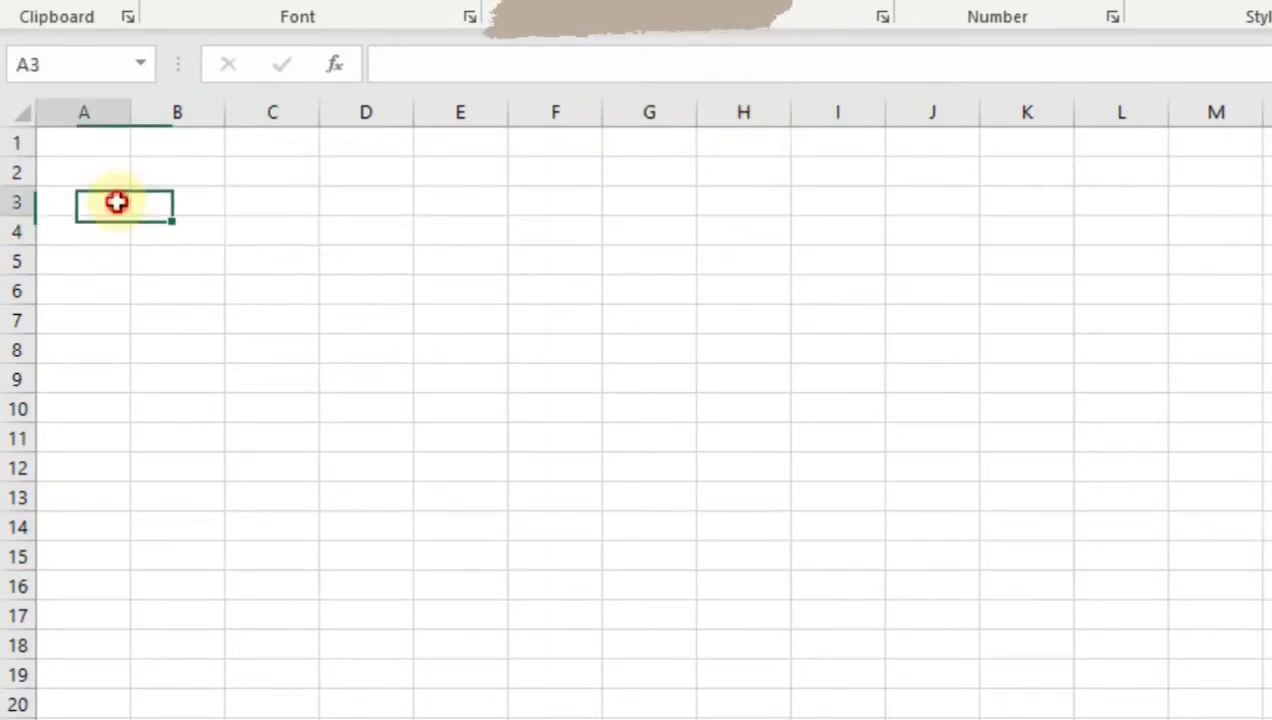
{"action": "left_click", "coordinate": [202, 240]}
{"action": "left_click", "coordinate": [272, 264]}
{"action": "left_click", "coordinate": [270, 199]}
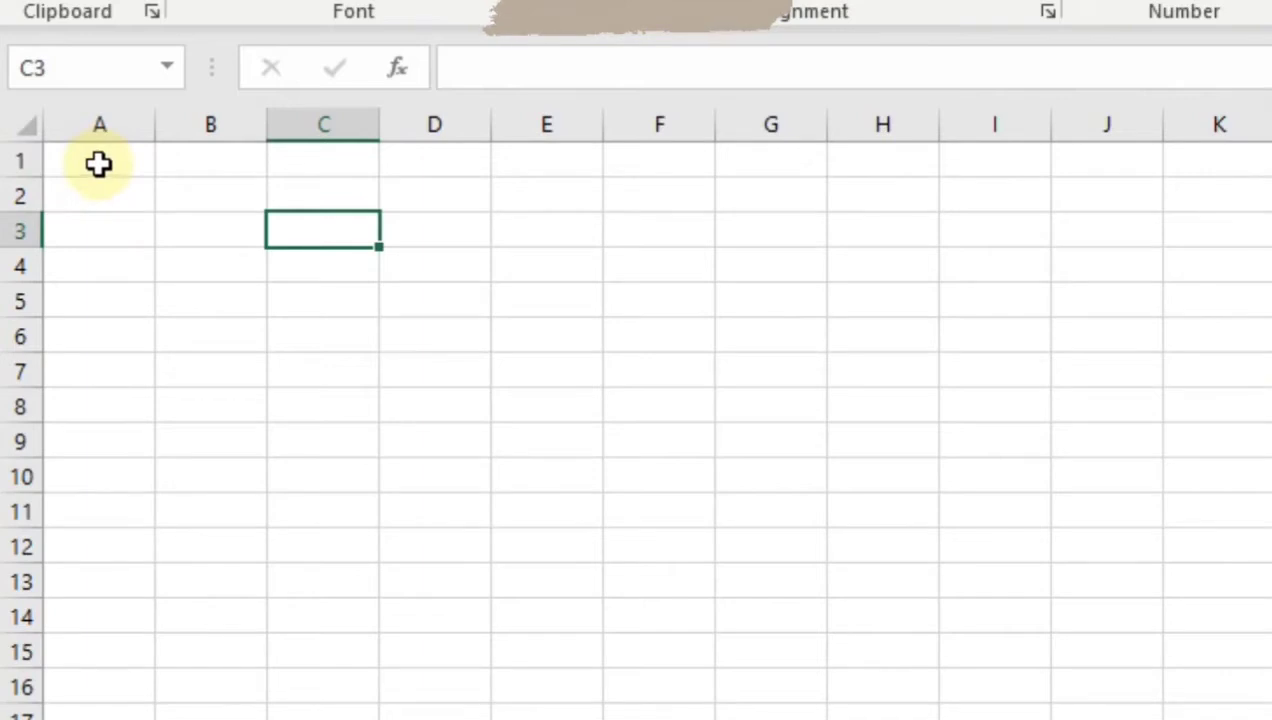
Select cells A1, A2 and B1 in turn to examine how each cell address is formed
{"action": "left_click", "coordinate": [98, 164]}
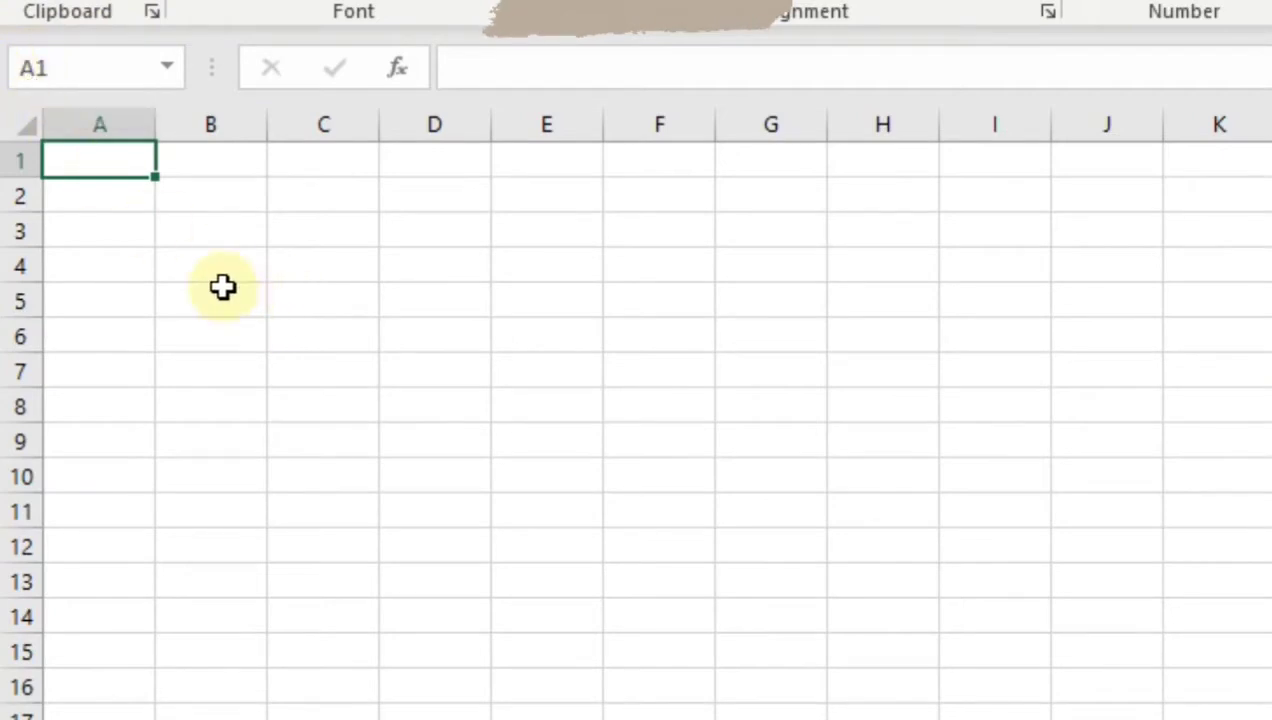
{"action": "left_click", "coordinate": [108, 201]}
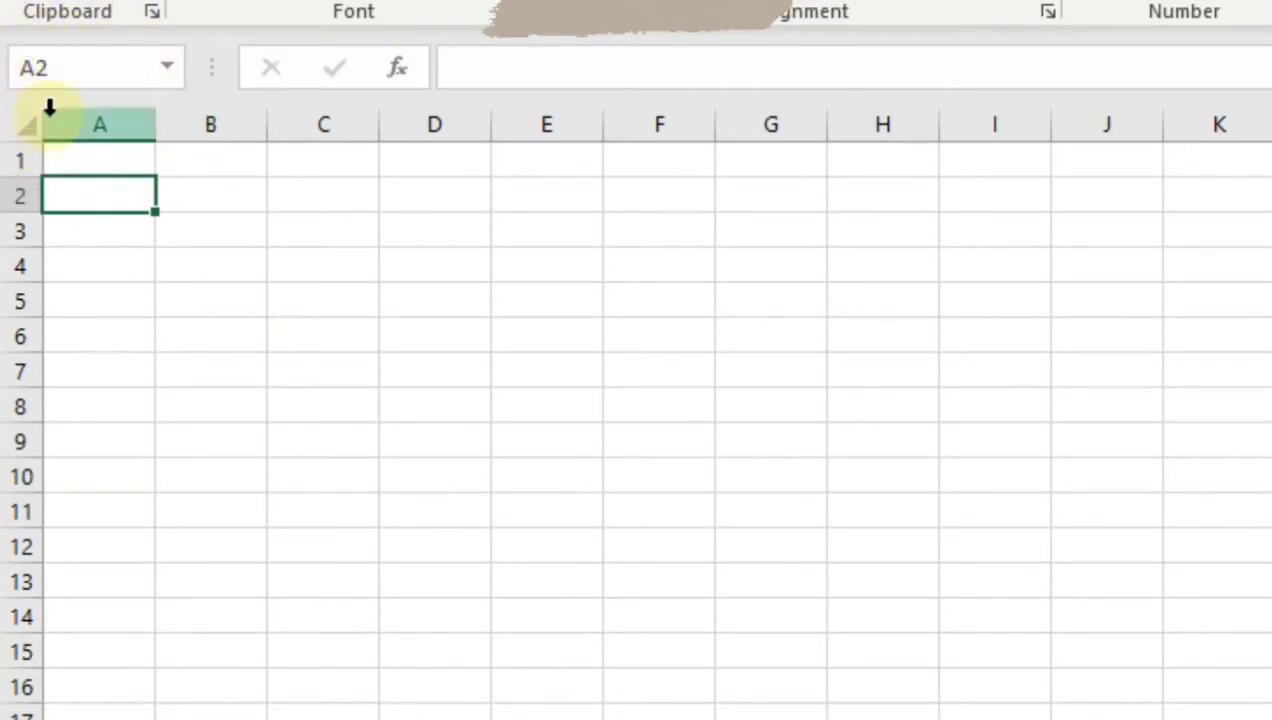
{"action": "left_click", "coordinate": [228, 162]}
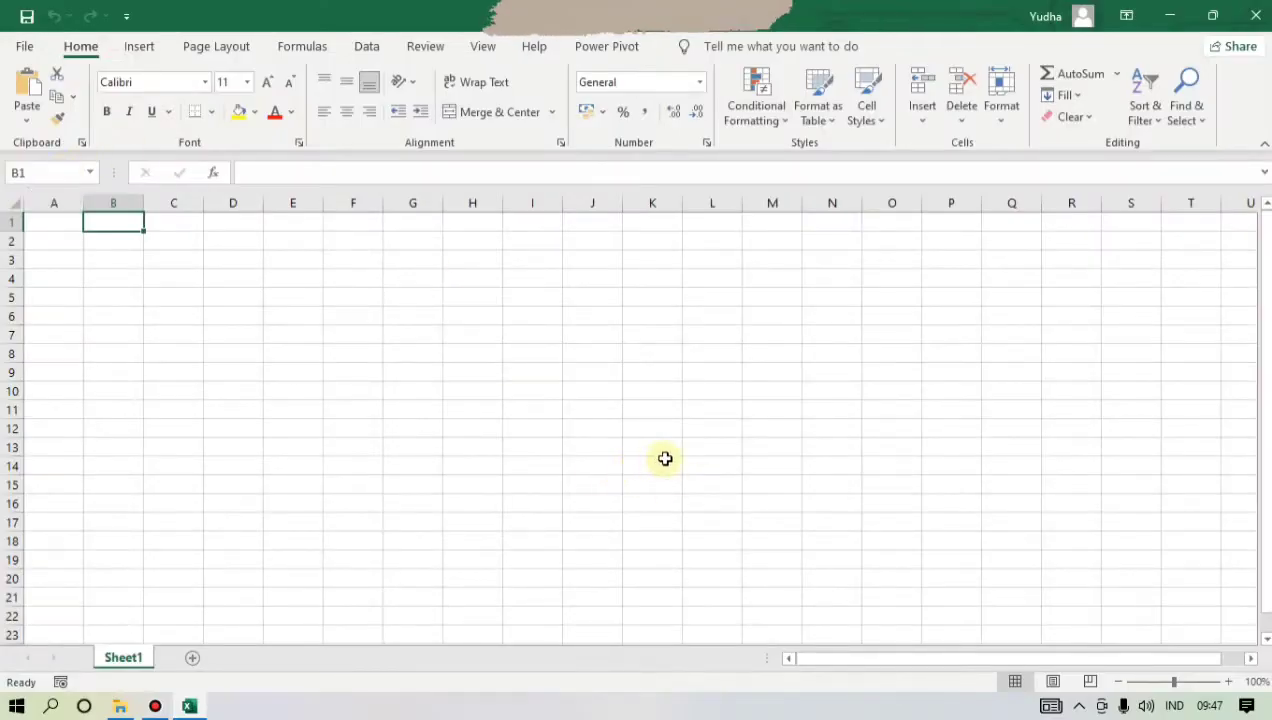
Select scattered cells such as L13, N16 and P17, and return straight to cell A1
{"action": "left_click", "coordinate": [713, 449]}
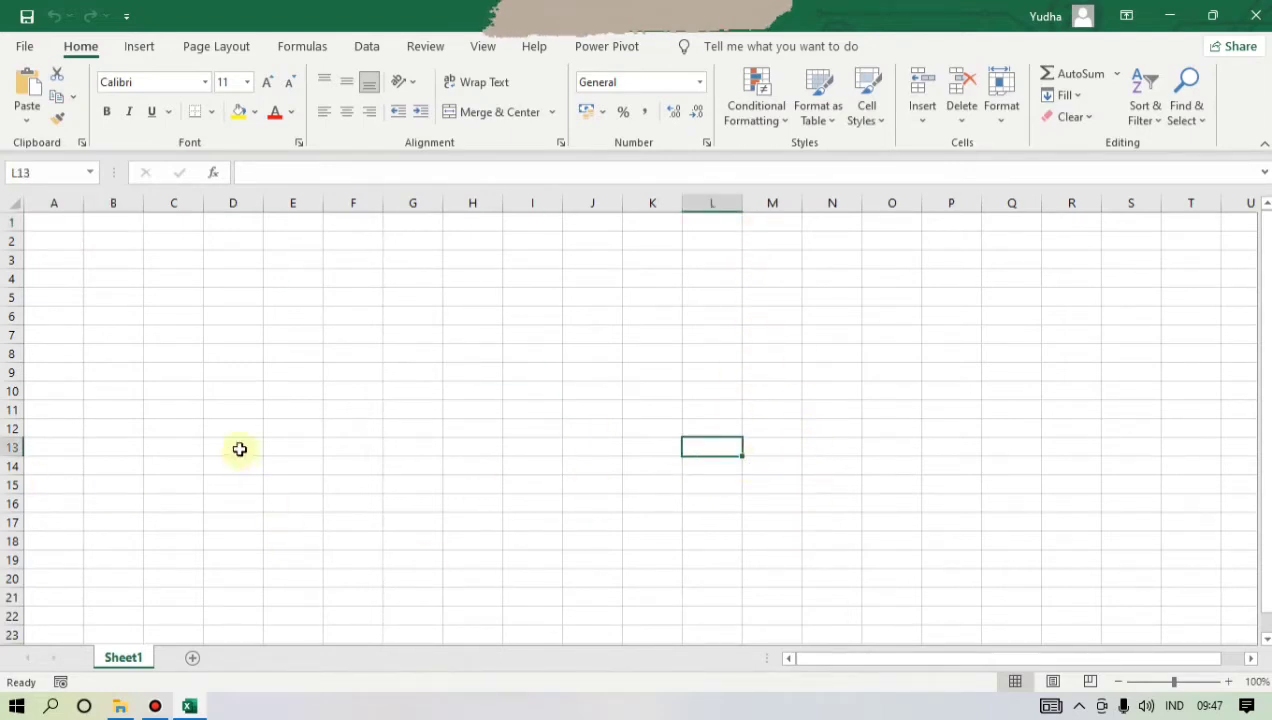
{"action": "left_click", "coordinate": [845, 501]}
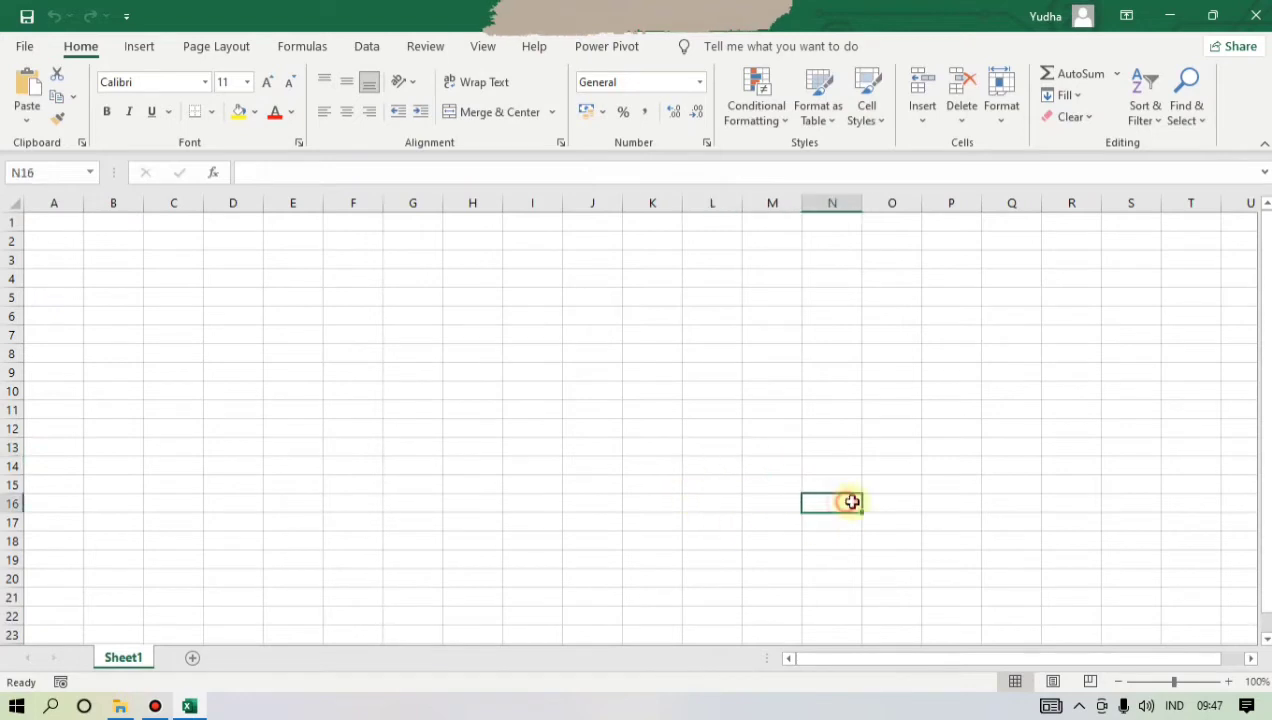
{"action": "left_click", "coordinate": [940, 521]}
{"action": "left_click", "coordinate": [959, 562]}
{"action": "left_click", "coordinate": [956, 517]}
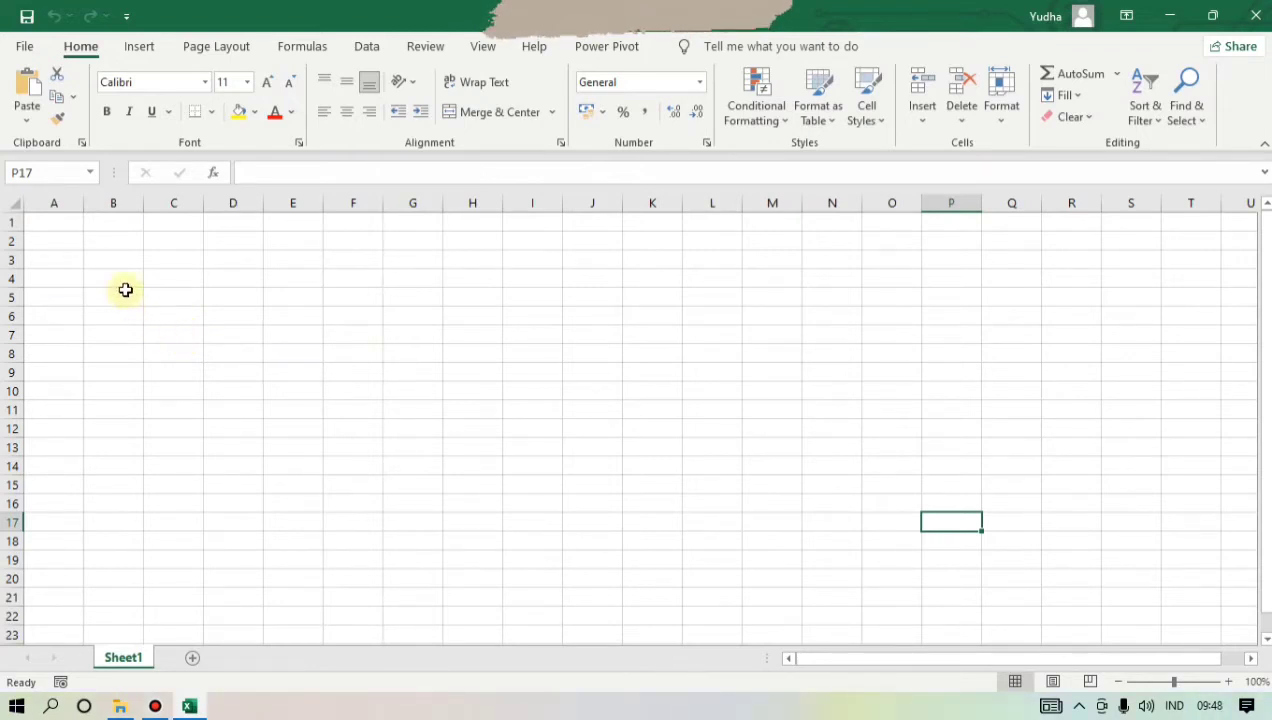
{"action": "key", "text": "ctrl+Home"}
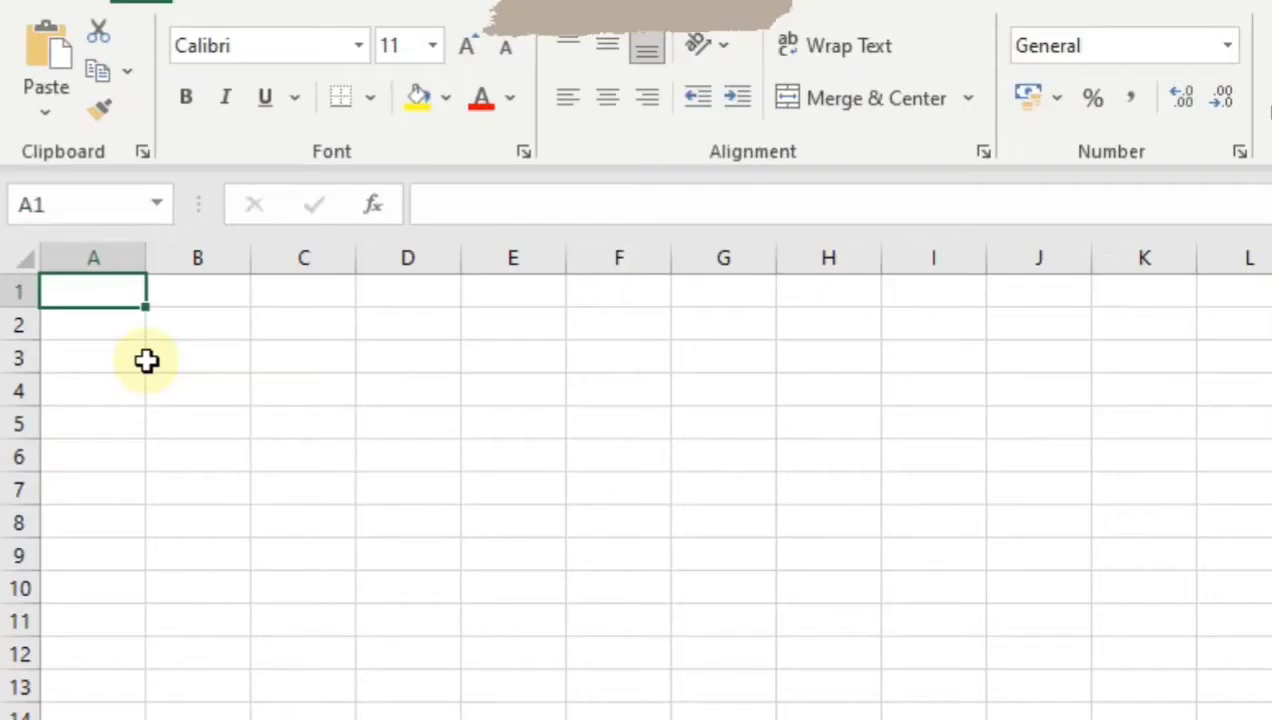
Apply All Borders to the range A3:C9 to create a table grid of seven rows and three columns
{"action": "left_click", "coordinate": [79, 359]}
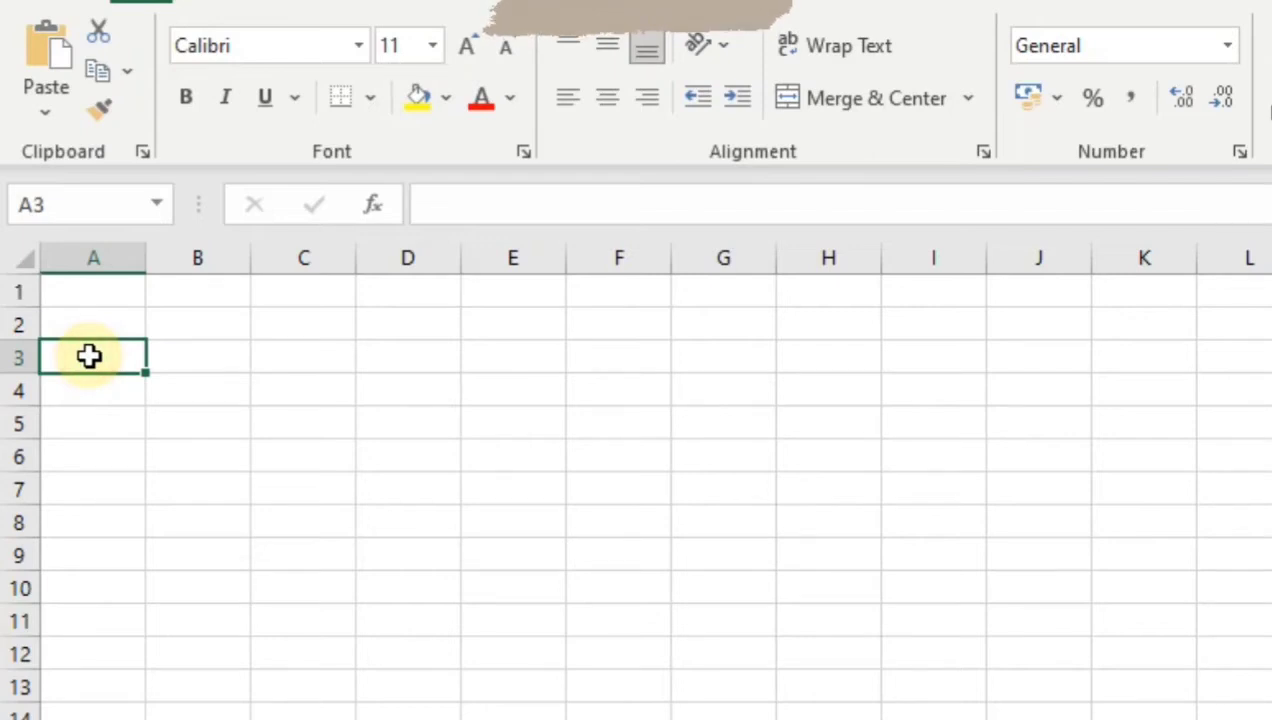
{"action": "left_click_drag", "start_coordinate": [90, 360], "coordinate": [80, 553]}
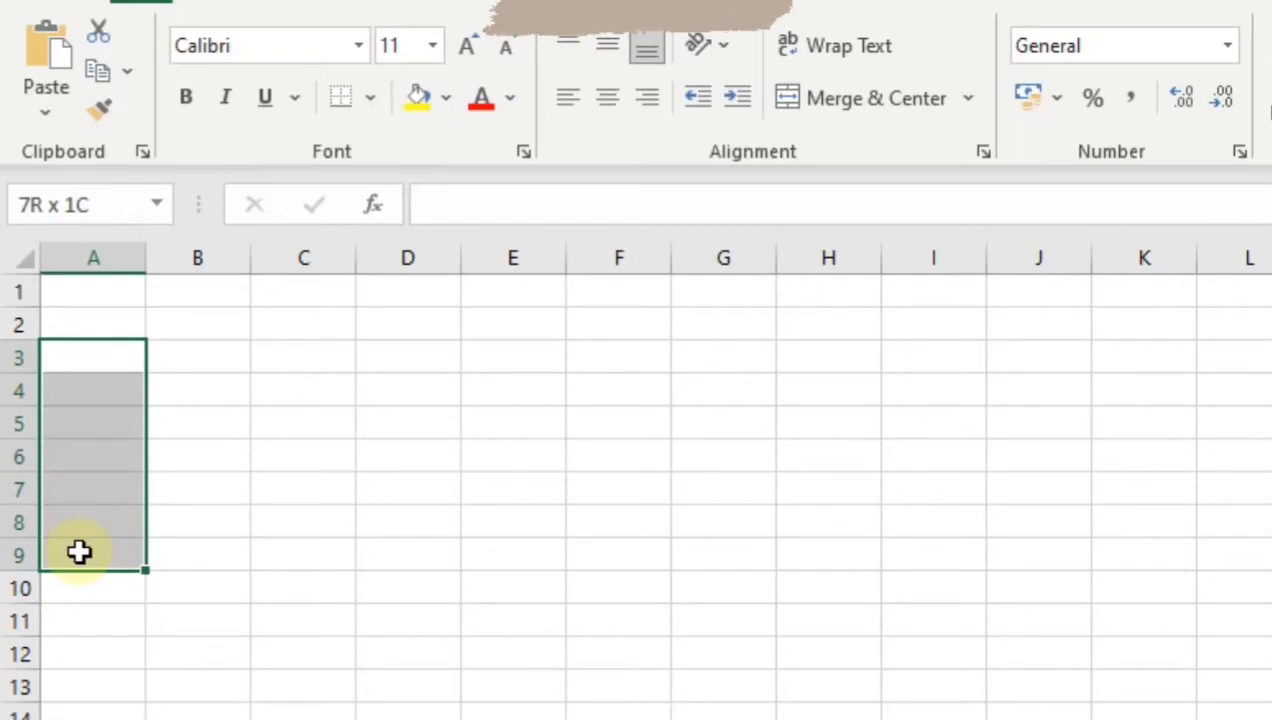
{"action": "left_click_drag", "start_coordinate": [79, 551], "coordinate": [264, 549]}
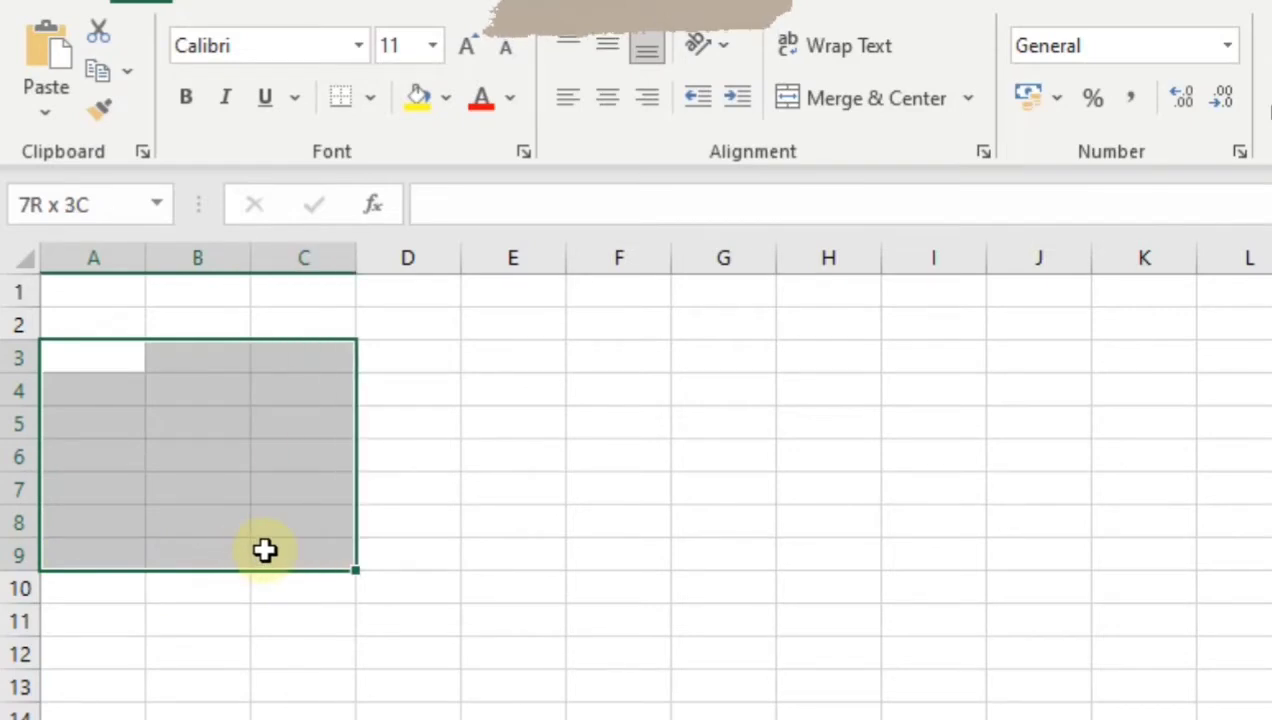
{"action": "left_click_drag", "start_coordinate": [264, 549], "coordinate": [270, 536]}
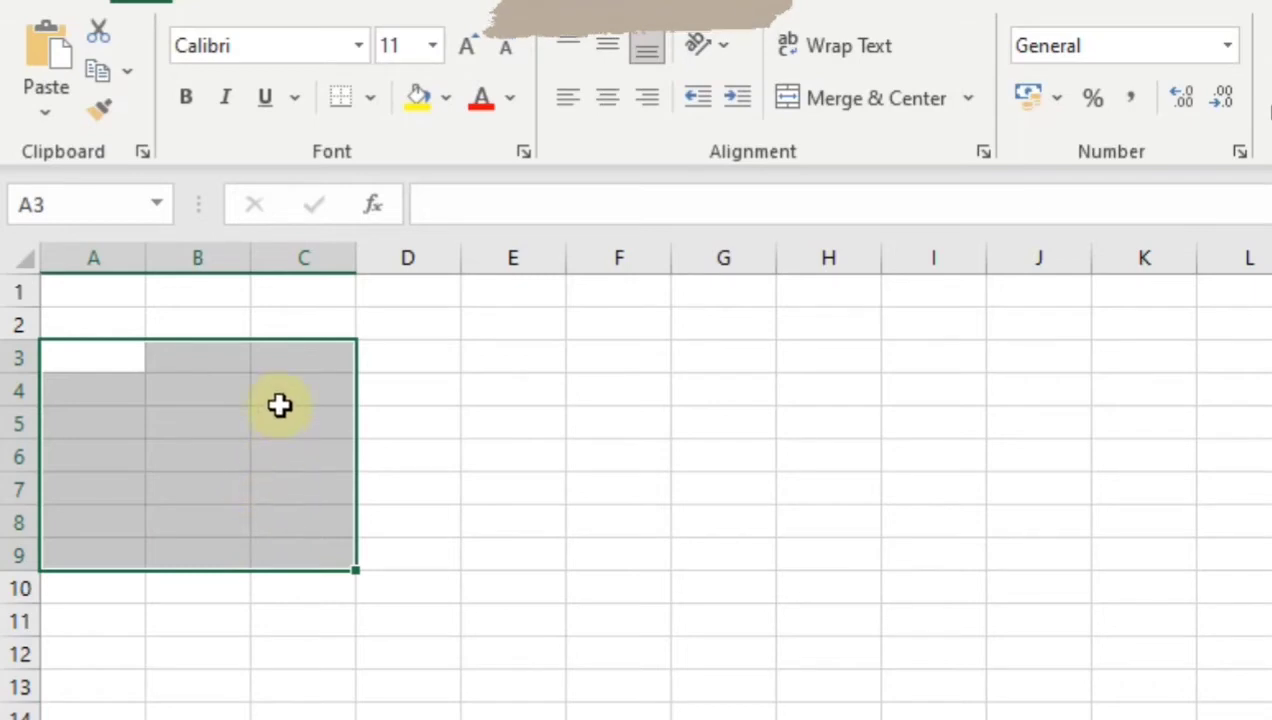
{"action": "left_click", "coordinate": [373, 95]}
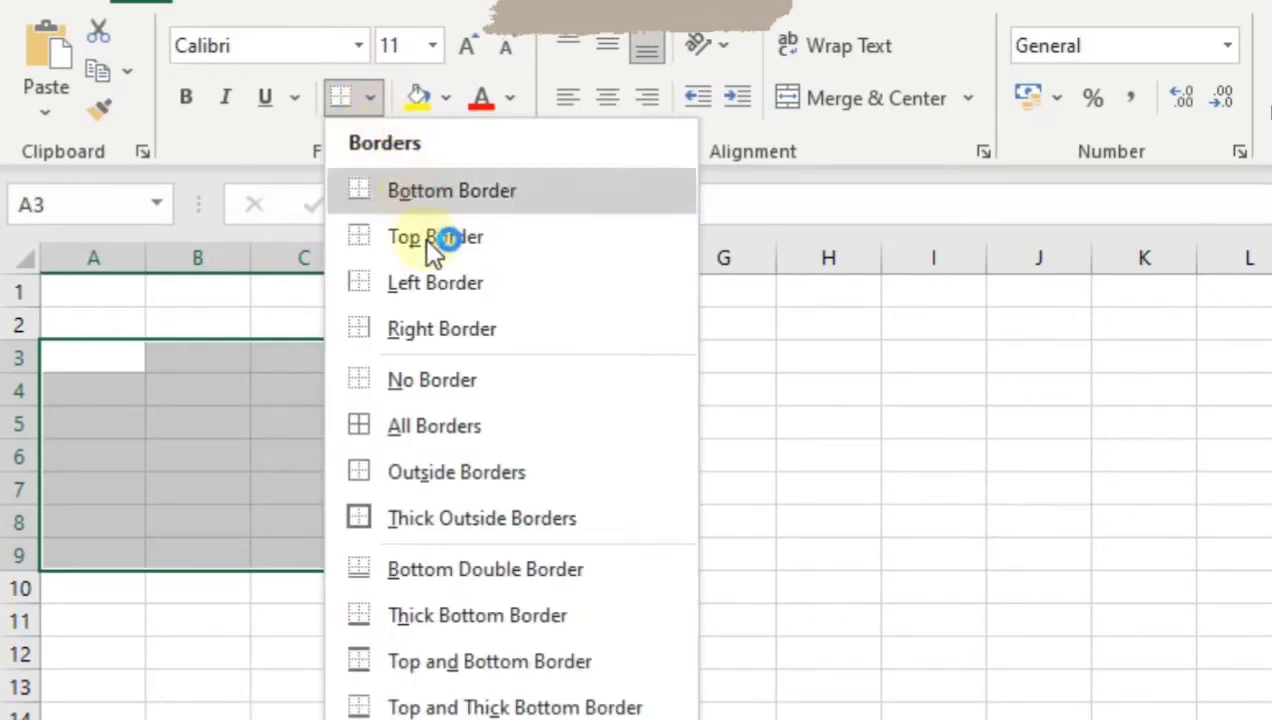
{"action": "left_click", "coordinate": [487, 427]}
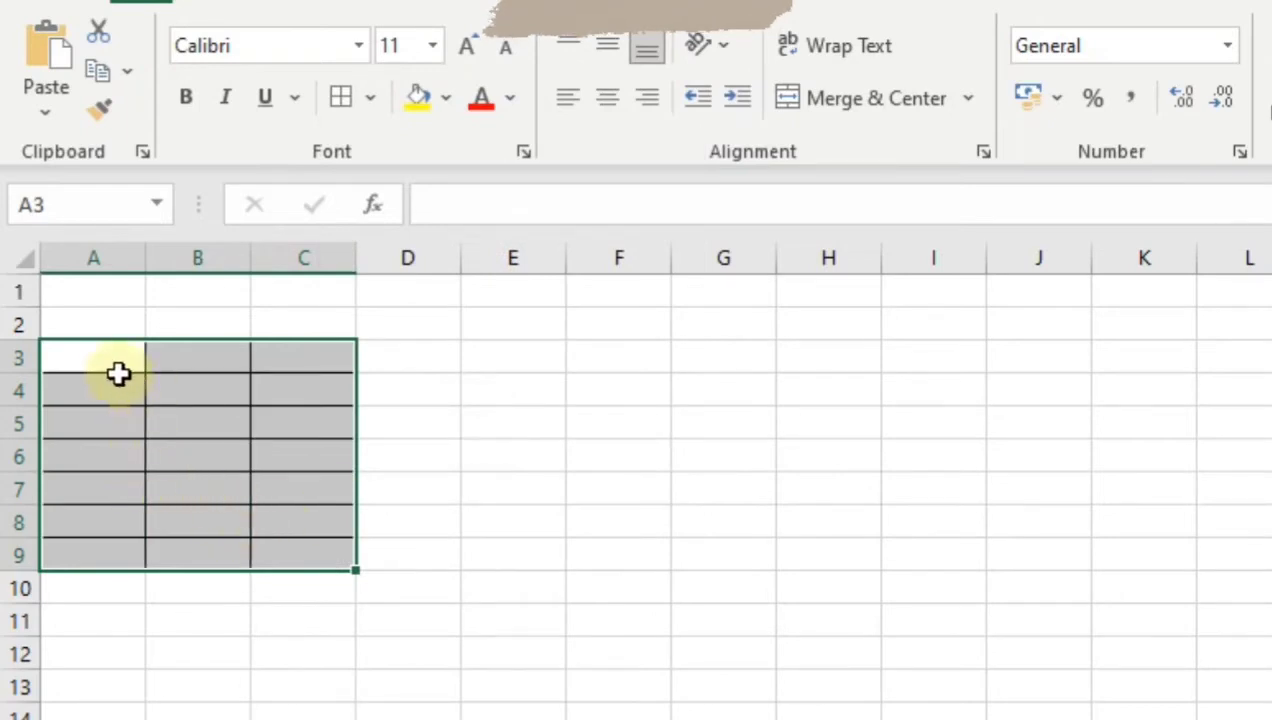
{"action": "left_click", "coordinate": [296, 516]}
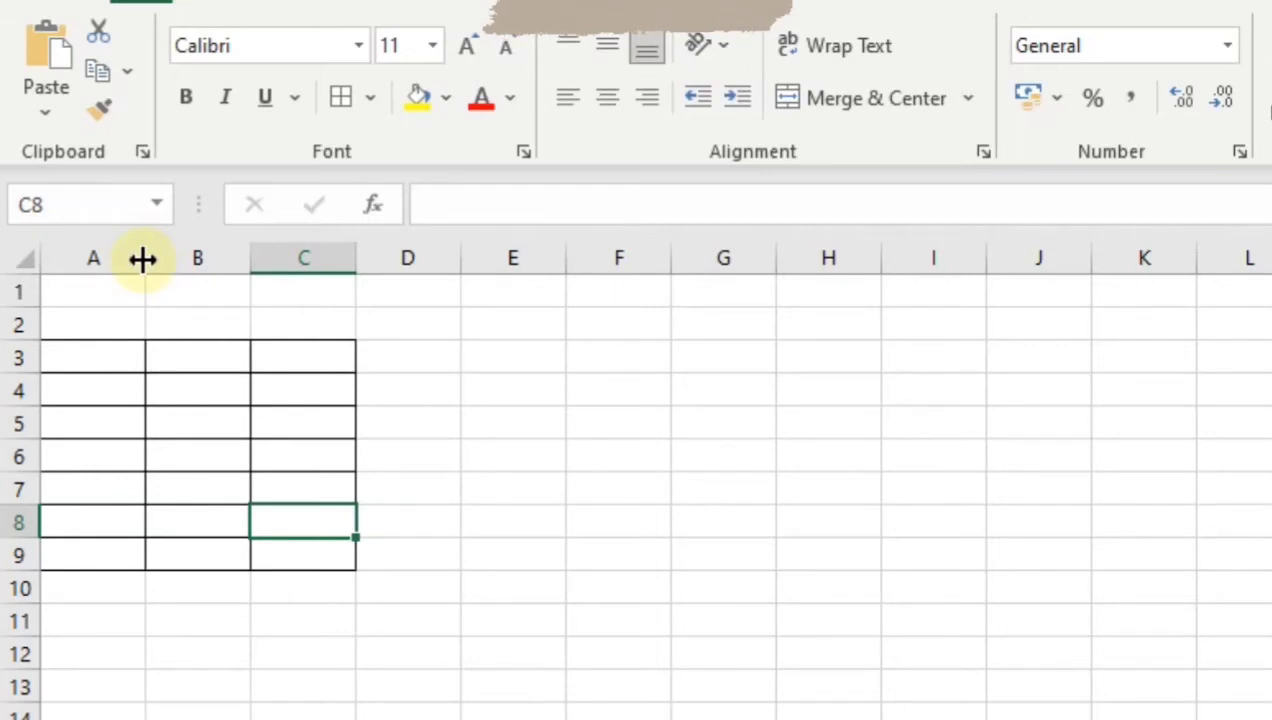
Widen the table's columns A, B and C, making B wider than A and C the widest
{"action": "left_click_drag", "start_coordinate": [142, 259], "coordinate": [189, 258]}
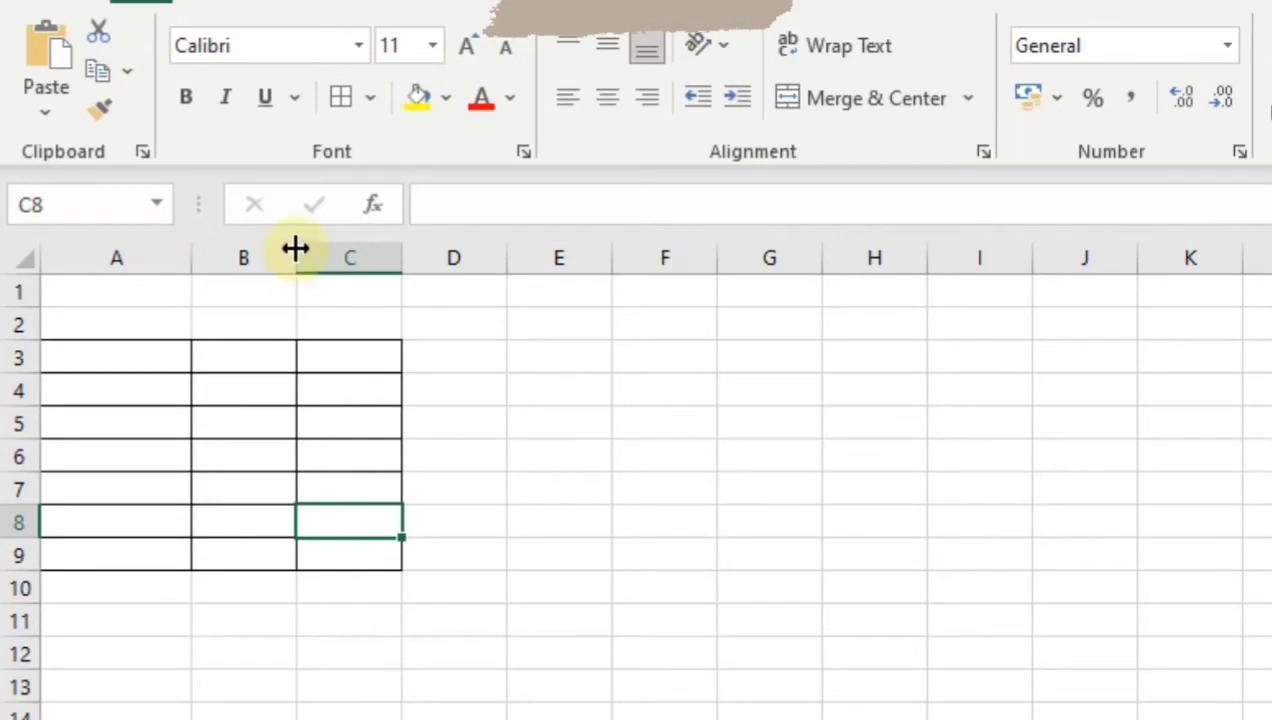
{"action": "left_click_drag", "start_coordinate": [296, 257], "coordinate": [444, 266]}
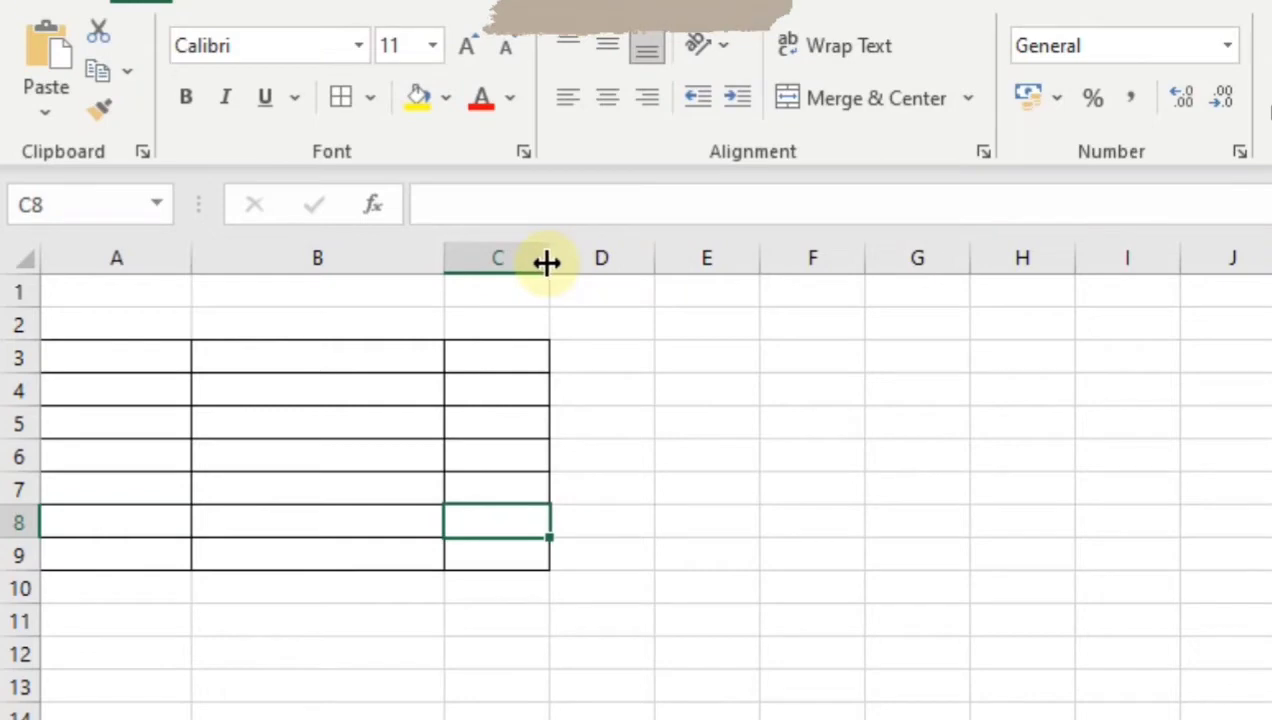
{"action": "left_click_drag", "start_coordinate": [550, 260], "coordinate": [756, 292]}
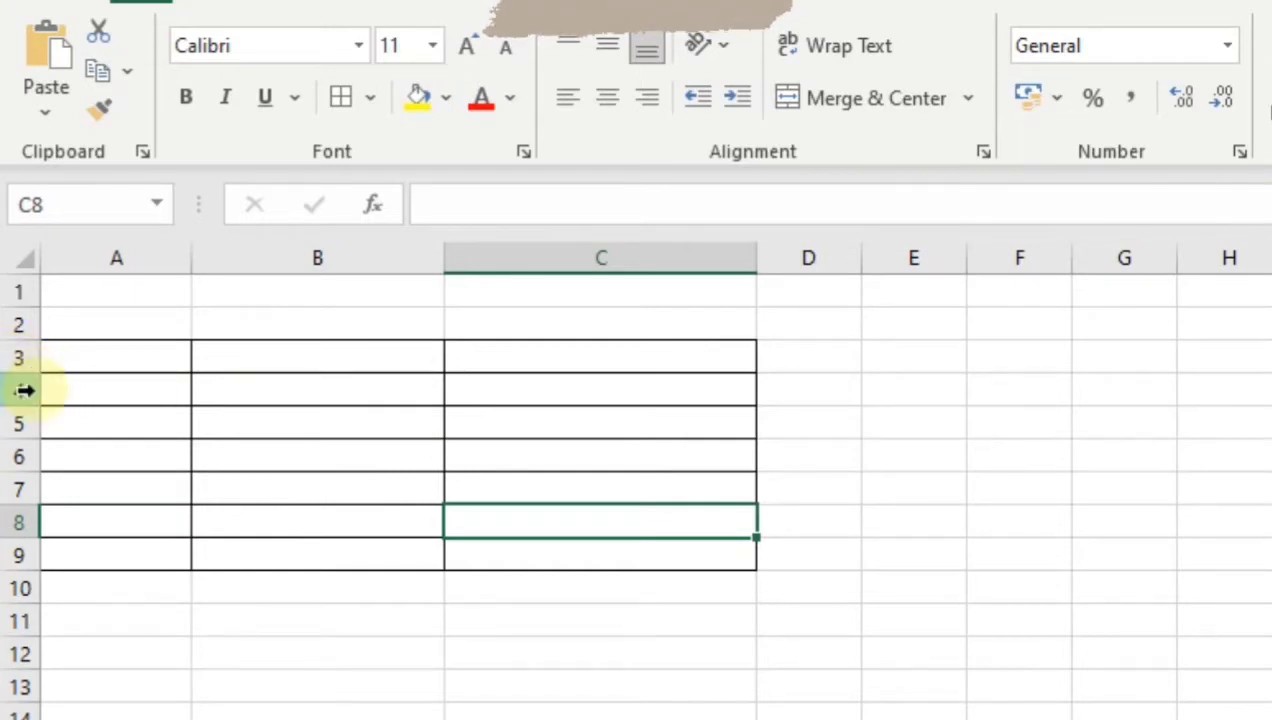
Increase the heights of table rows 3 to 9 to about three times the default height
{"action": "left_click_drag", "start_coordinate": [22, 371], "coordinate": [22, 371]}
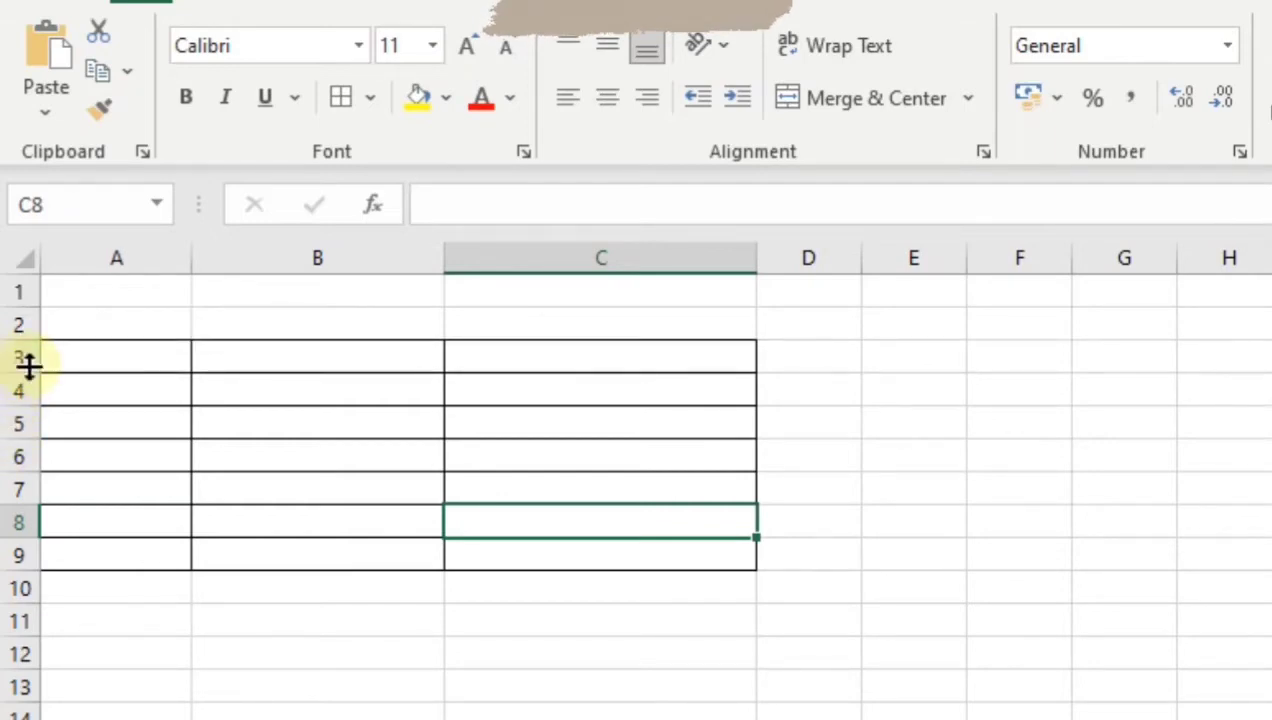
{"action": "left_click_drag", "start_coordinate": [26, 370], "coordinate": [35, 428]}
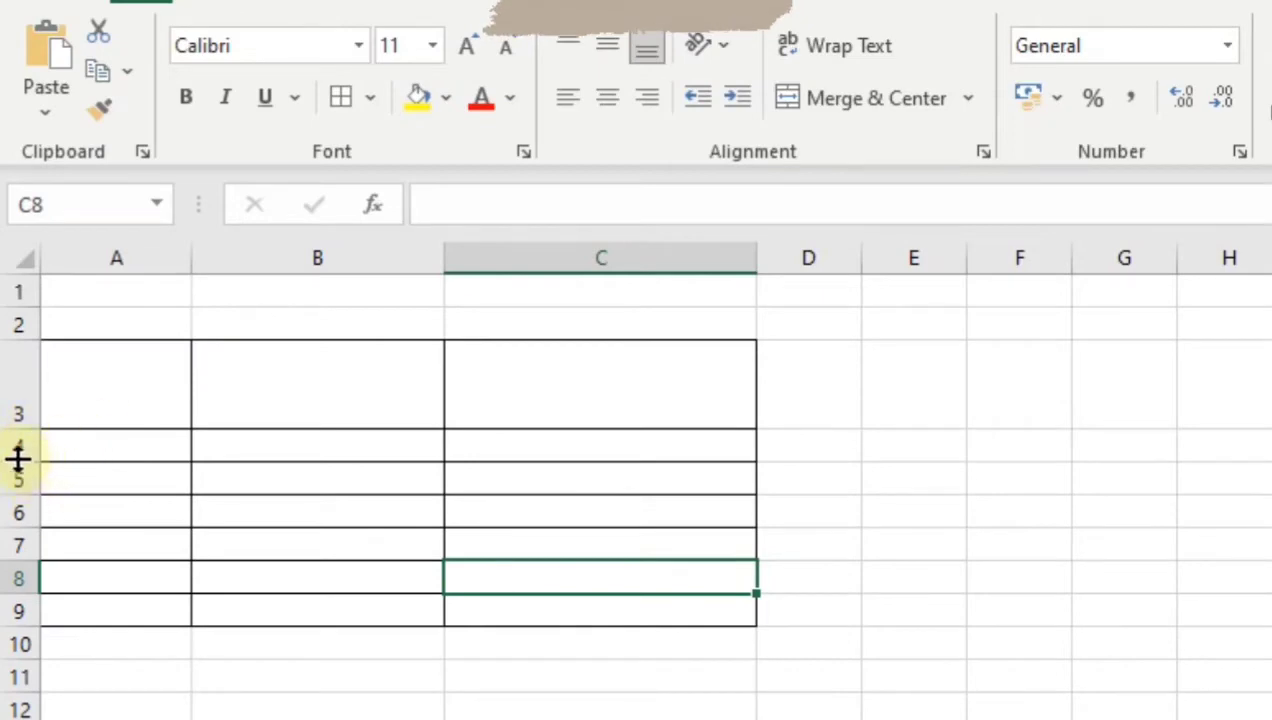
{"action": "left_click_drag", "start_coordinate": [20, 458], "coordinate": [24, 532]}
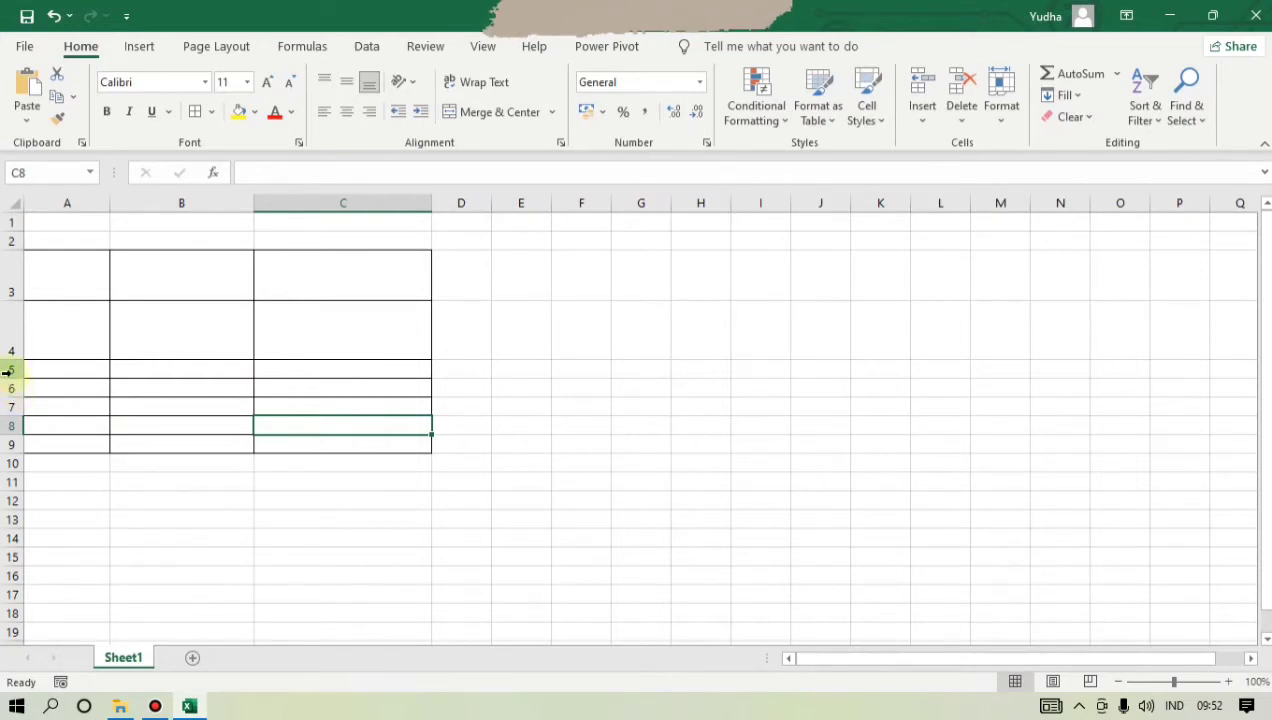
{"action": "left_click_drag", "start_coordinate": [11, 378], "coordinate": [20, 466]}
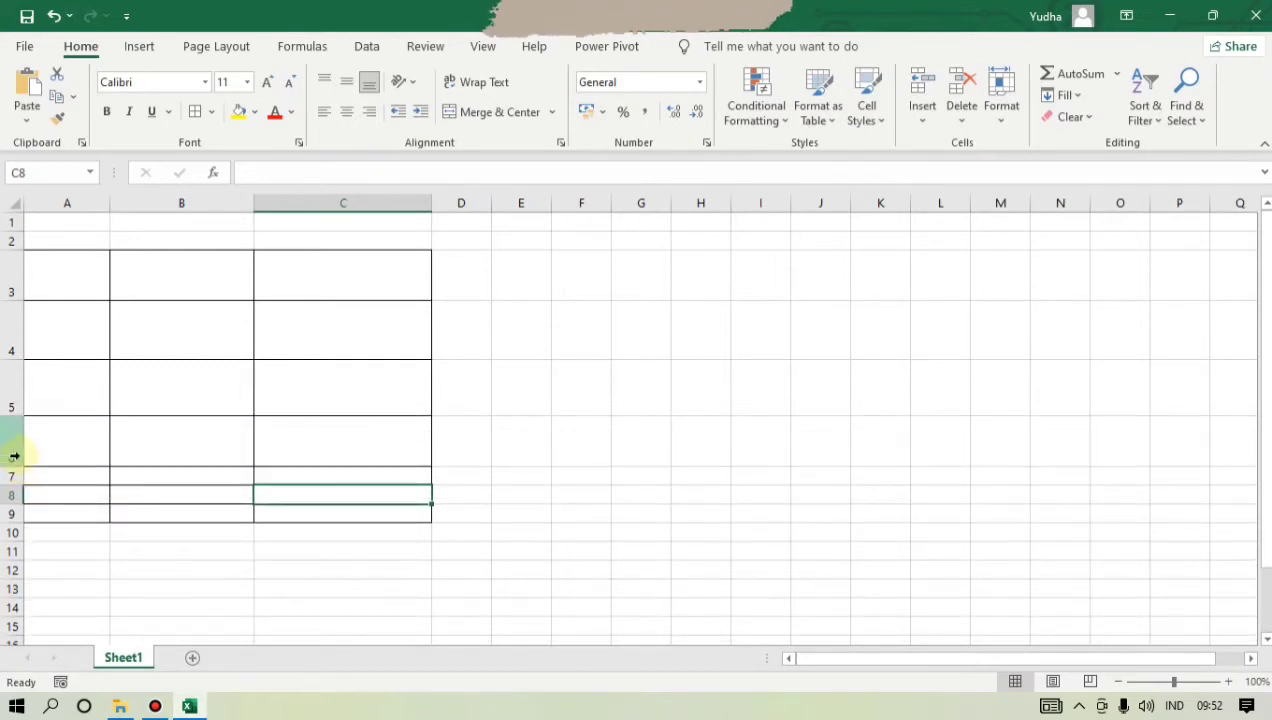
{"action": "left_click_drag", "start_coordinate": [8, 485], "coordinate": [14, 631]}
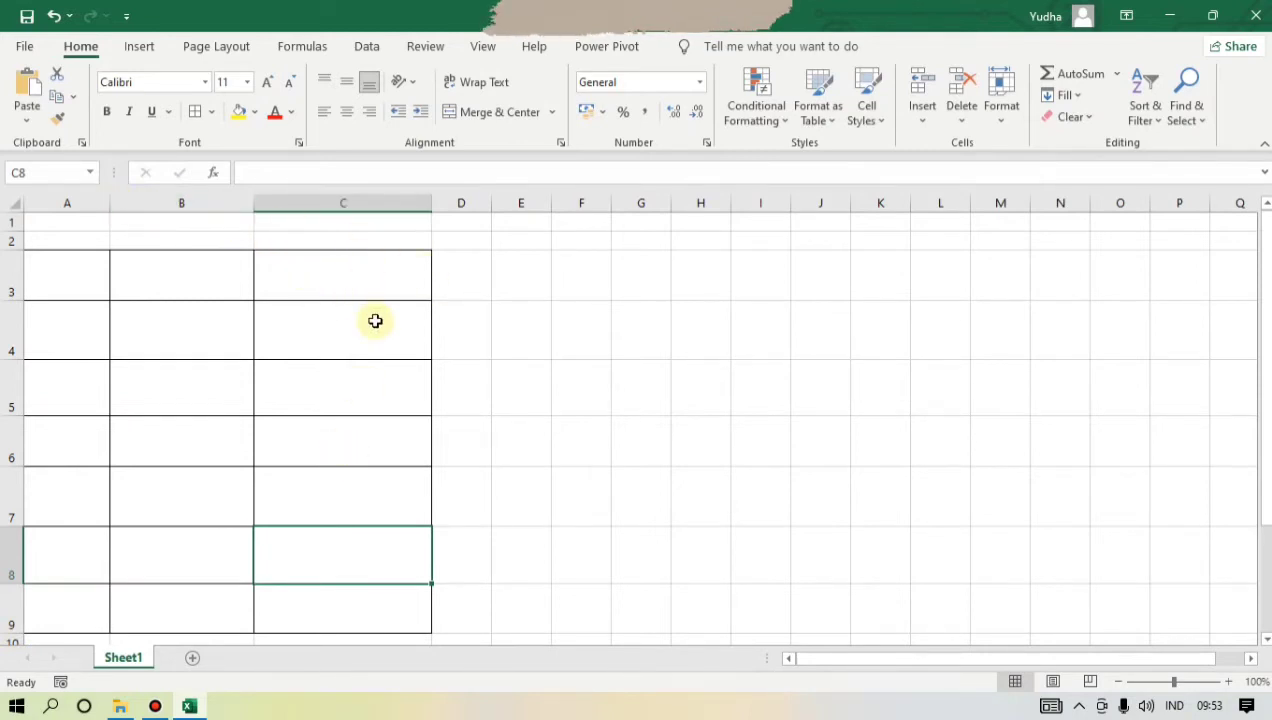
Merge and center cells A1:C1 above the table into a single title cell
{"action": "left_click", "coordinate": [99, 223]}
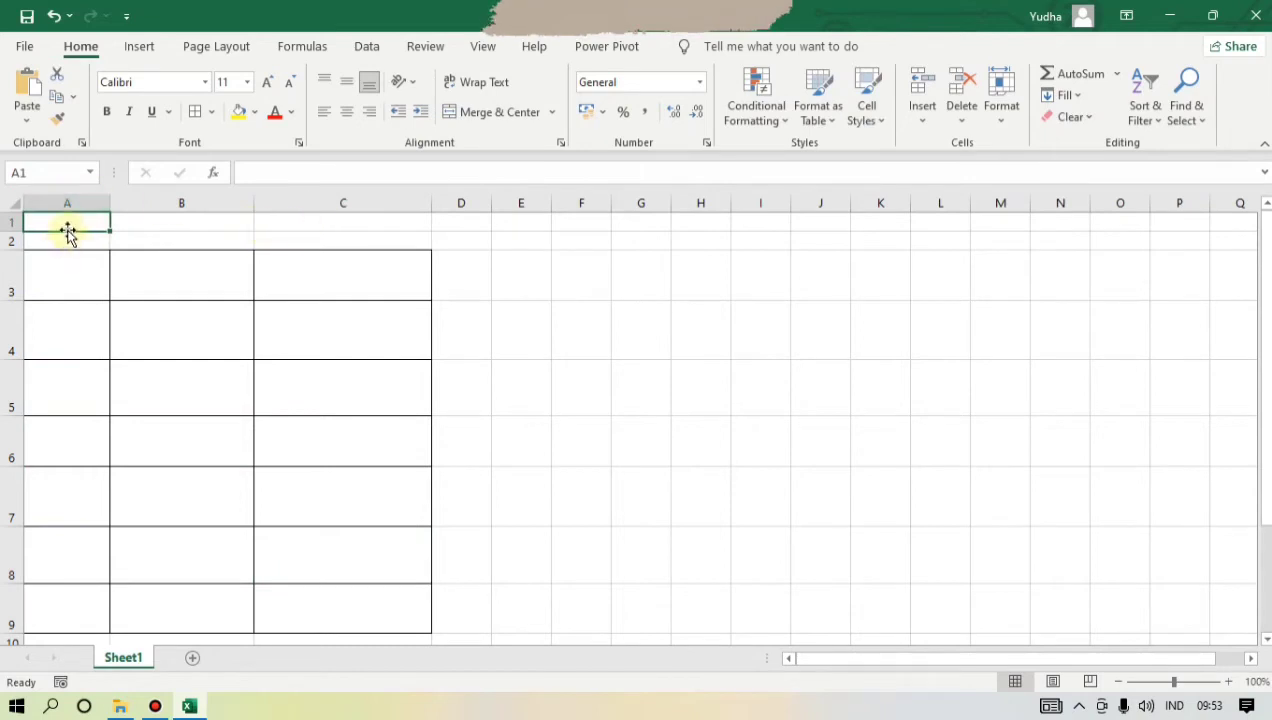
{"action": "left_click", "coordinate": [174, 225]}
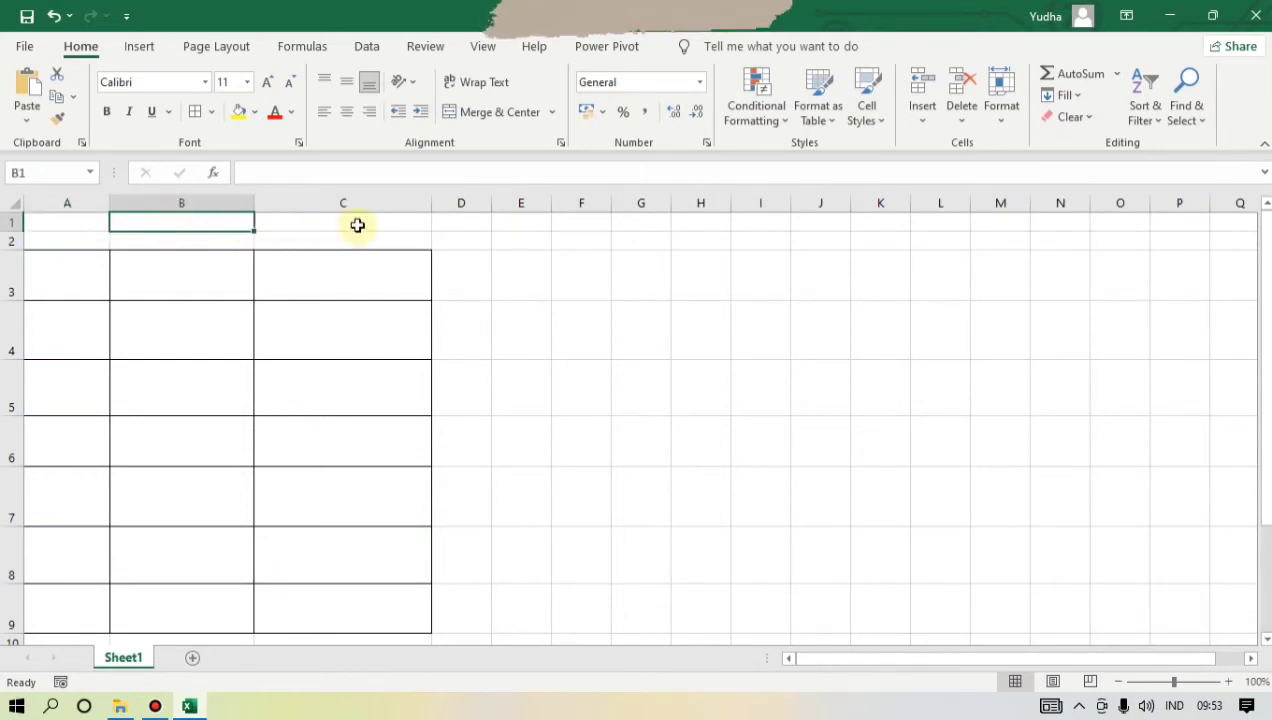
{"action": "left_click", "coordinate": [359, 223]}
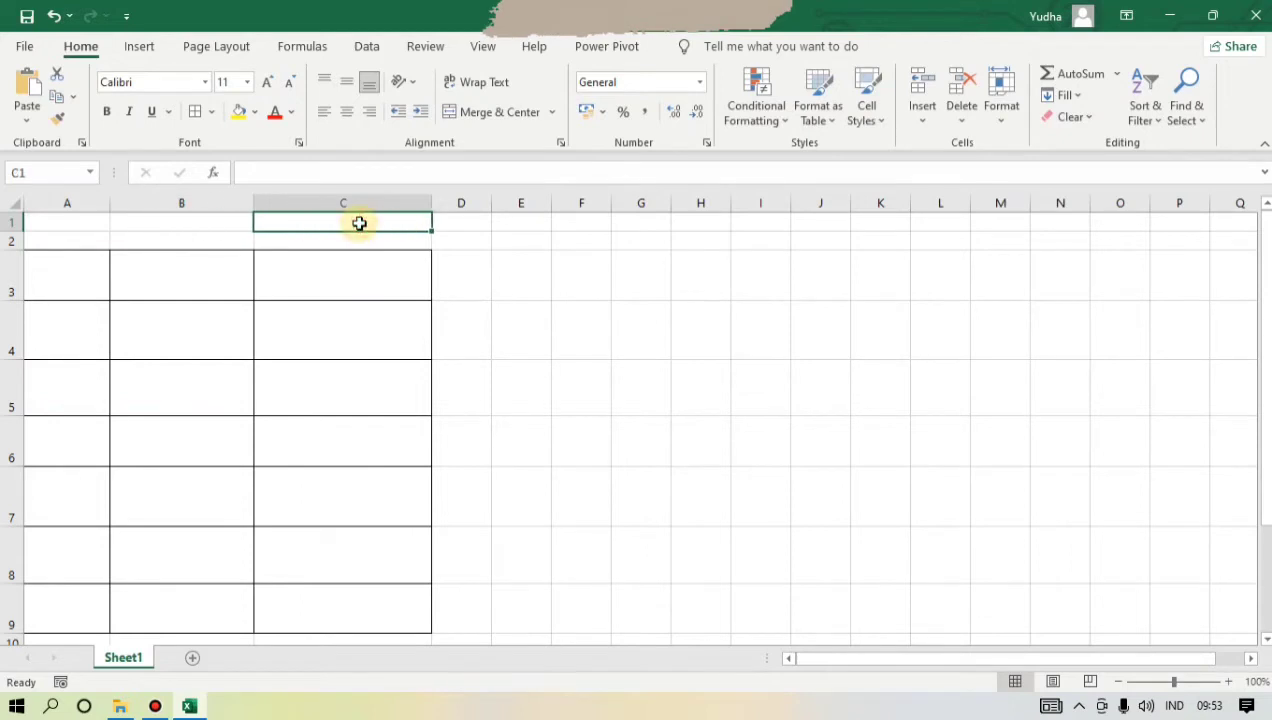
{"action": "left_click", "coordinate": [128, 224]}
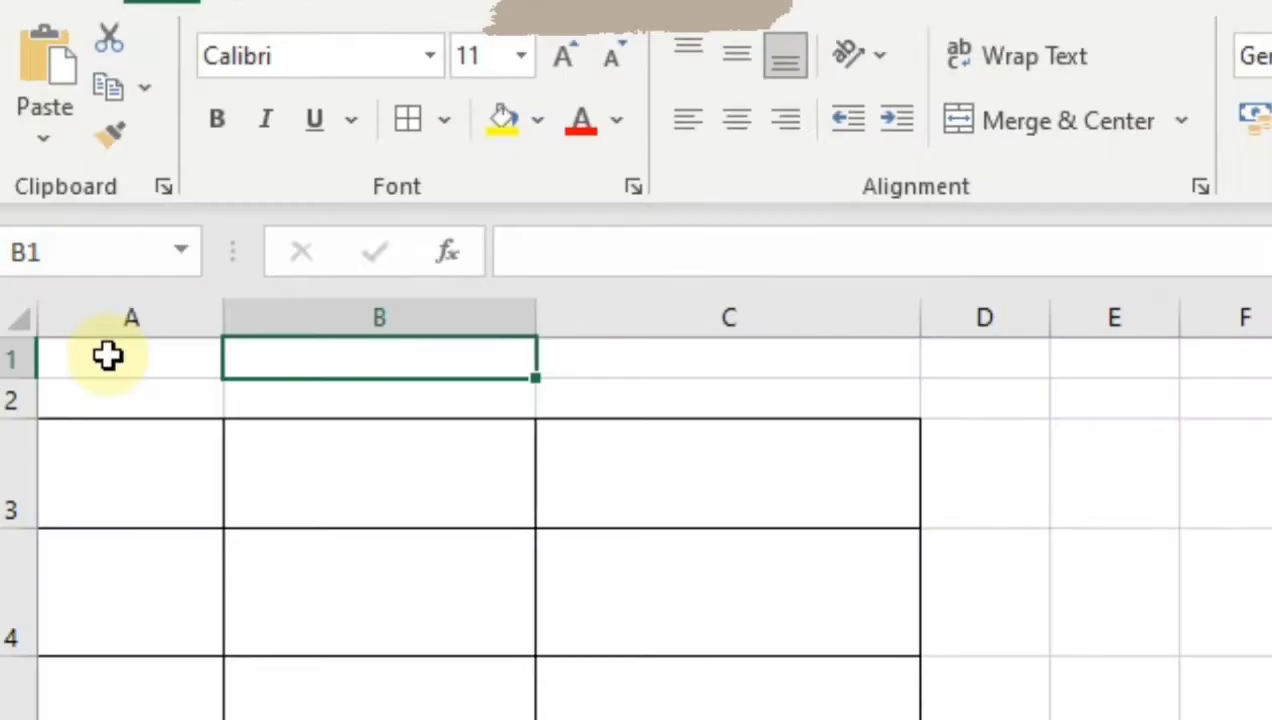
{"action": "left_click", "coordinate": [107, 355]}
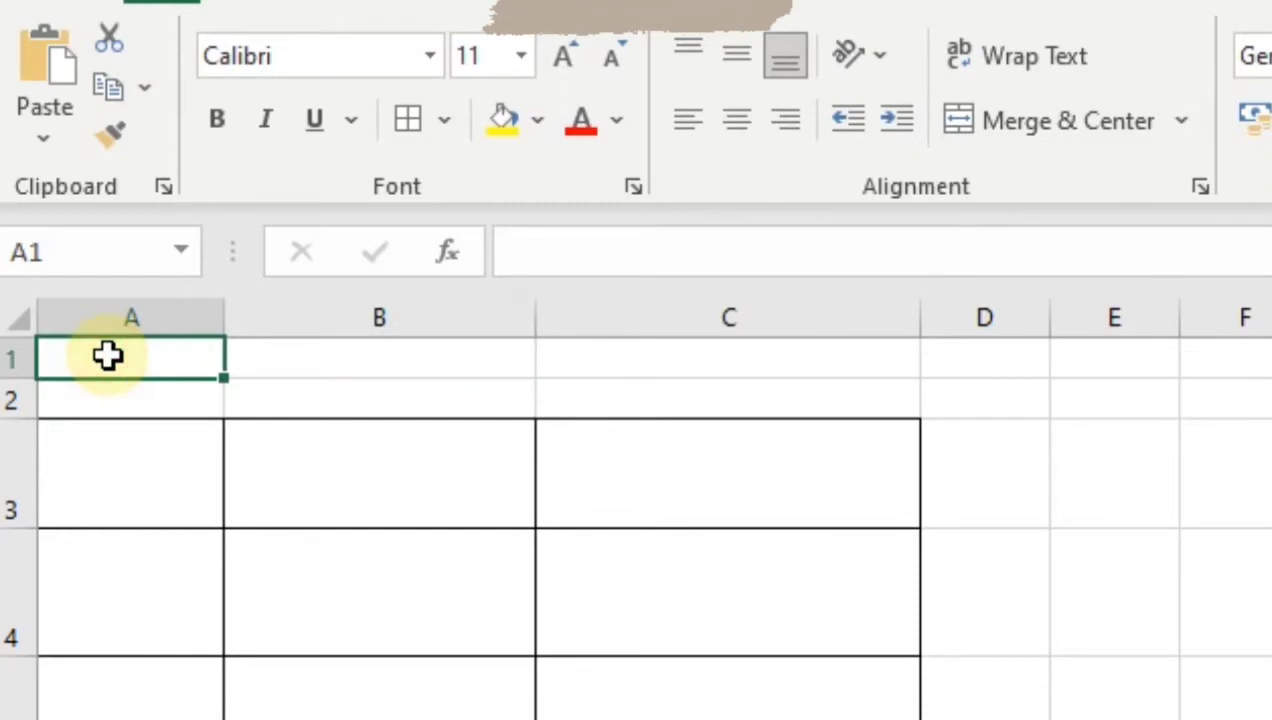
{"action": "left_click_drag", "start_coordinate": [107, 355], "coordinate": [397, 350]}
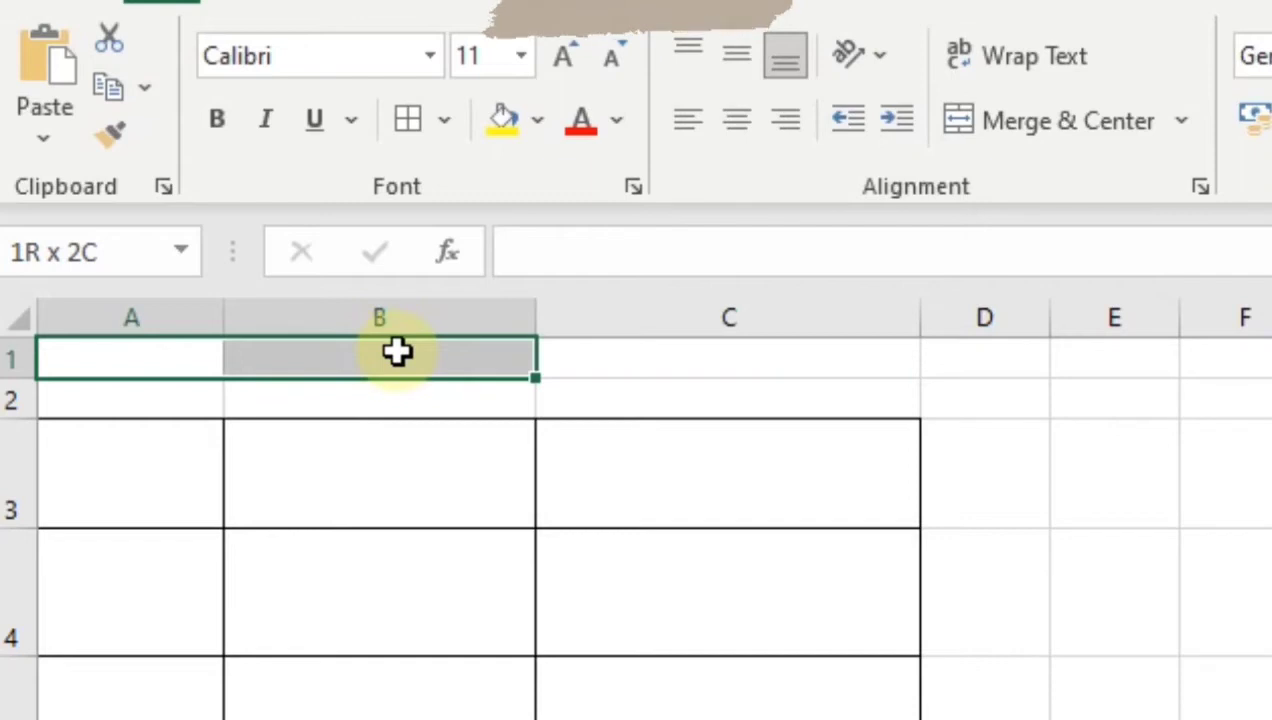
{"action": "left_click_drag", "start_coordinate": [397, 350], "coordinate": [567, 362]}
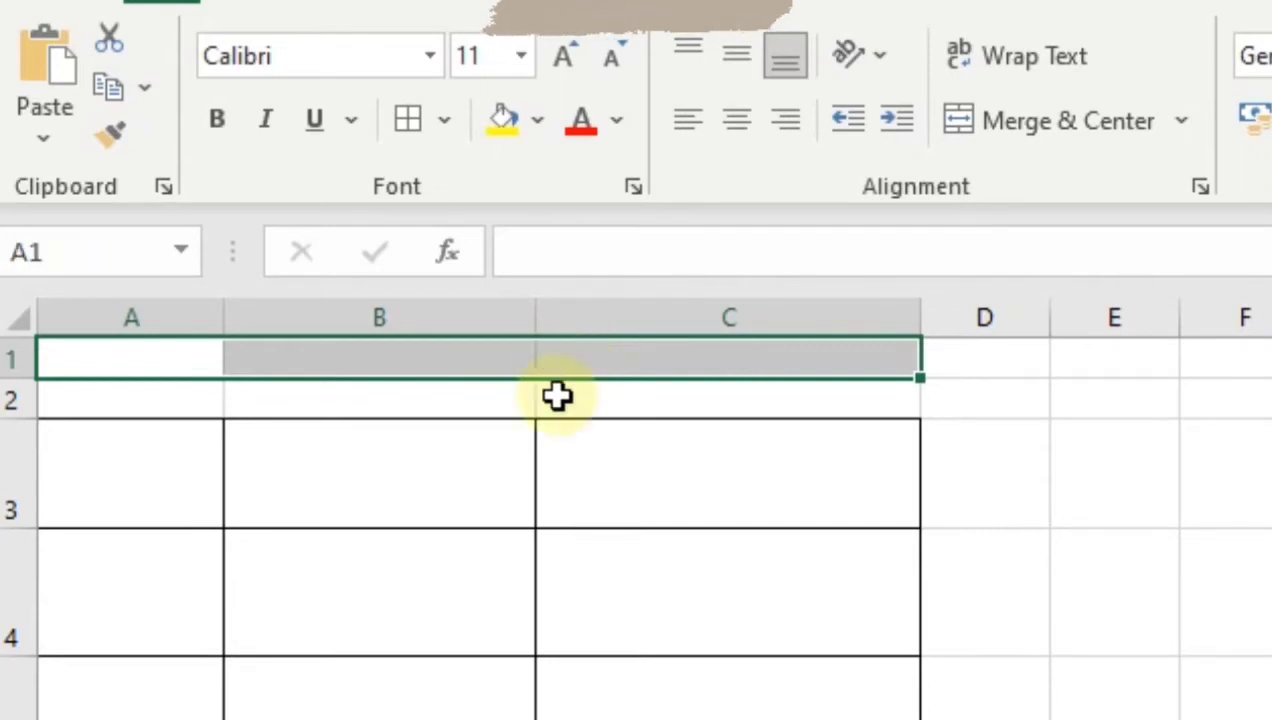
{"action": "left_click", "coordinate": [957, 135]}
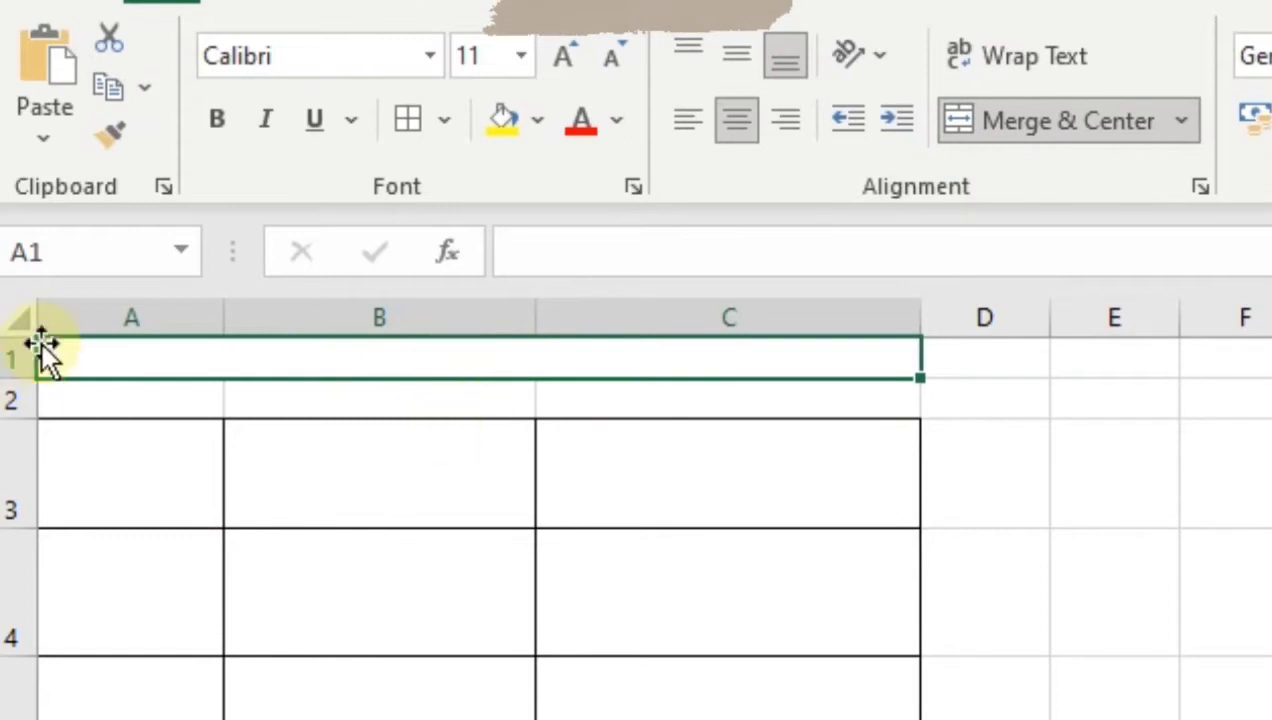
Increase row 1 to about twice its default height and enter the title TEMAN SEKOLAH in the merged cell
{"action": "left_click_drag", "start_coordinate": [14, 371], "coordinate": [23, 420]}
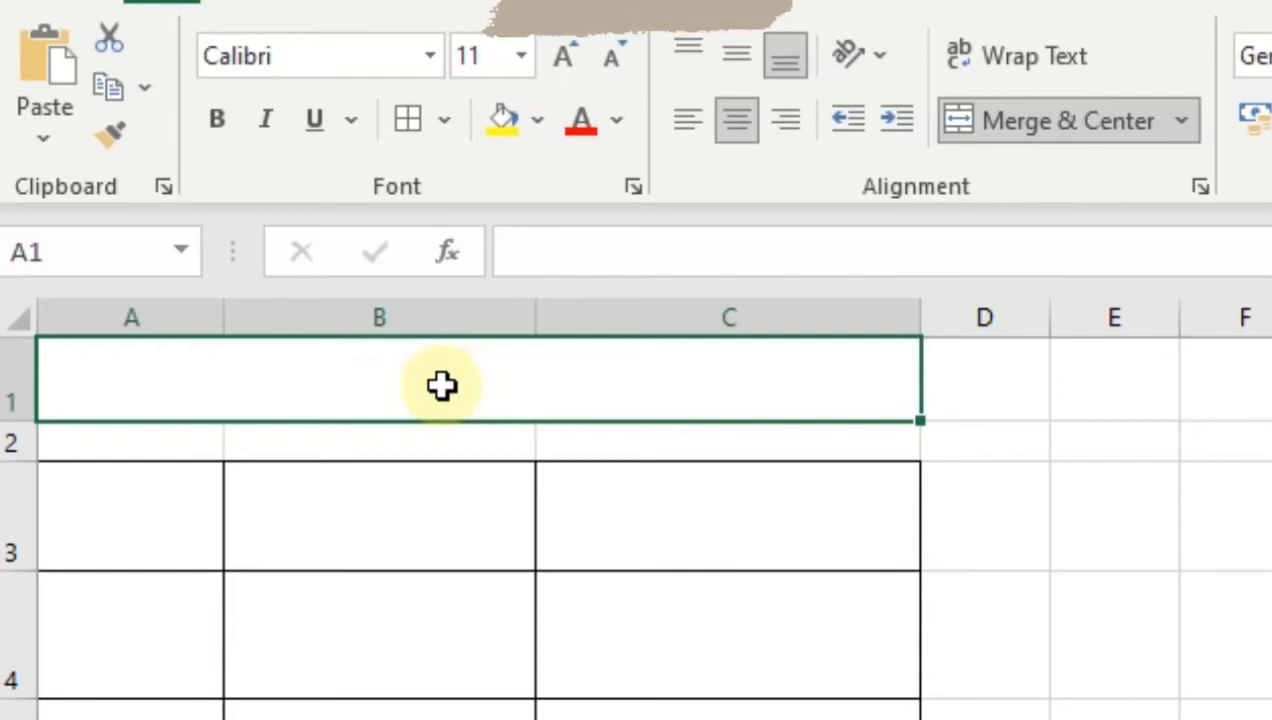
{"action": "type", "text": "TE"}
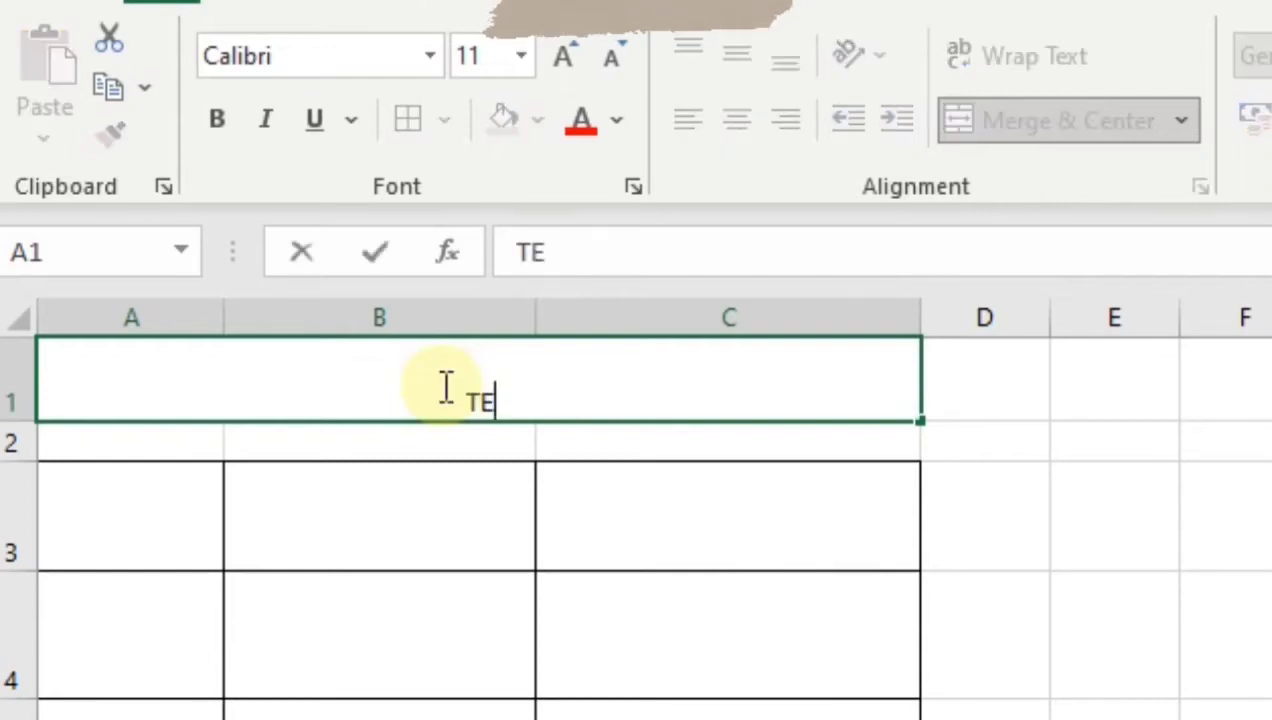
{"action": "type", "text": "MAN SEKOLAH"}
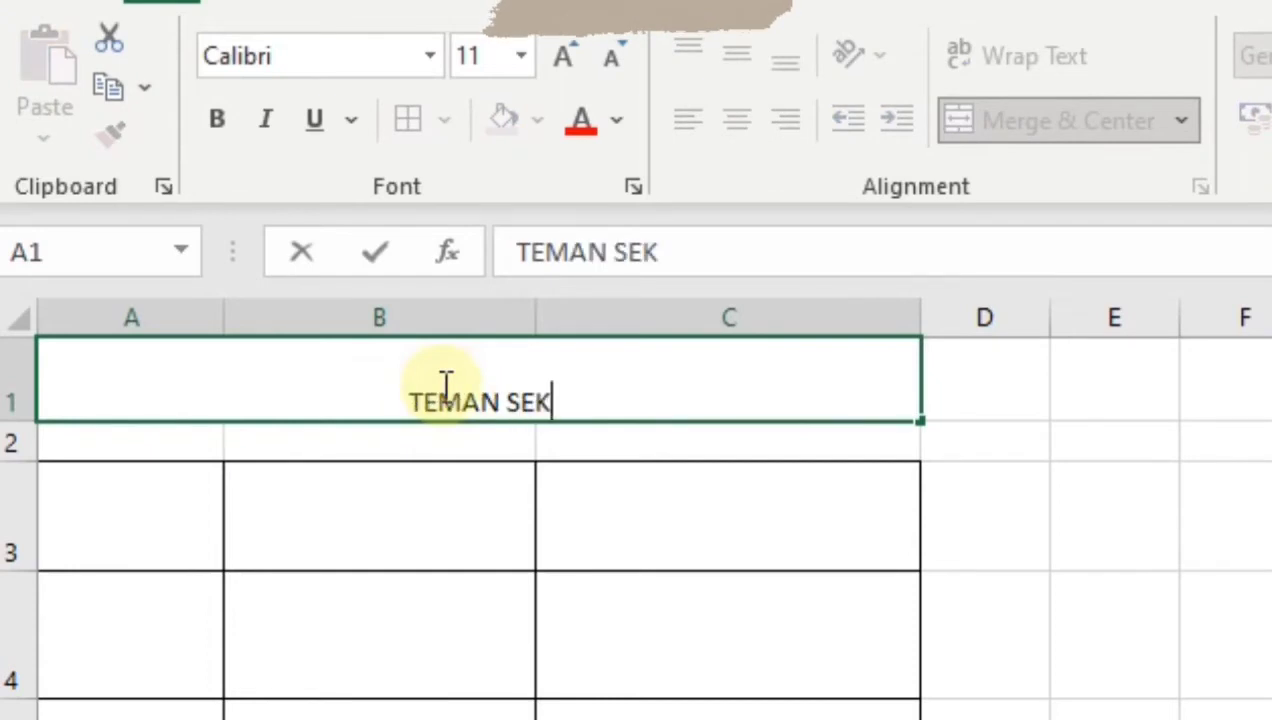
{"action": "left_click", "coordinate": [557, 474]}
Middle-align the title TEMAN SEKOLAH vertically and format it in bold italic Aharoni
{"action": "left_click", "coordinate": [533, 402]}
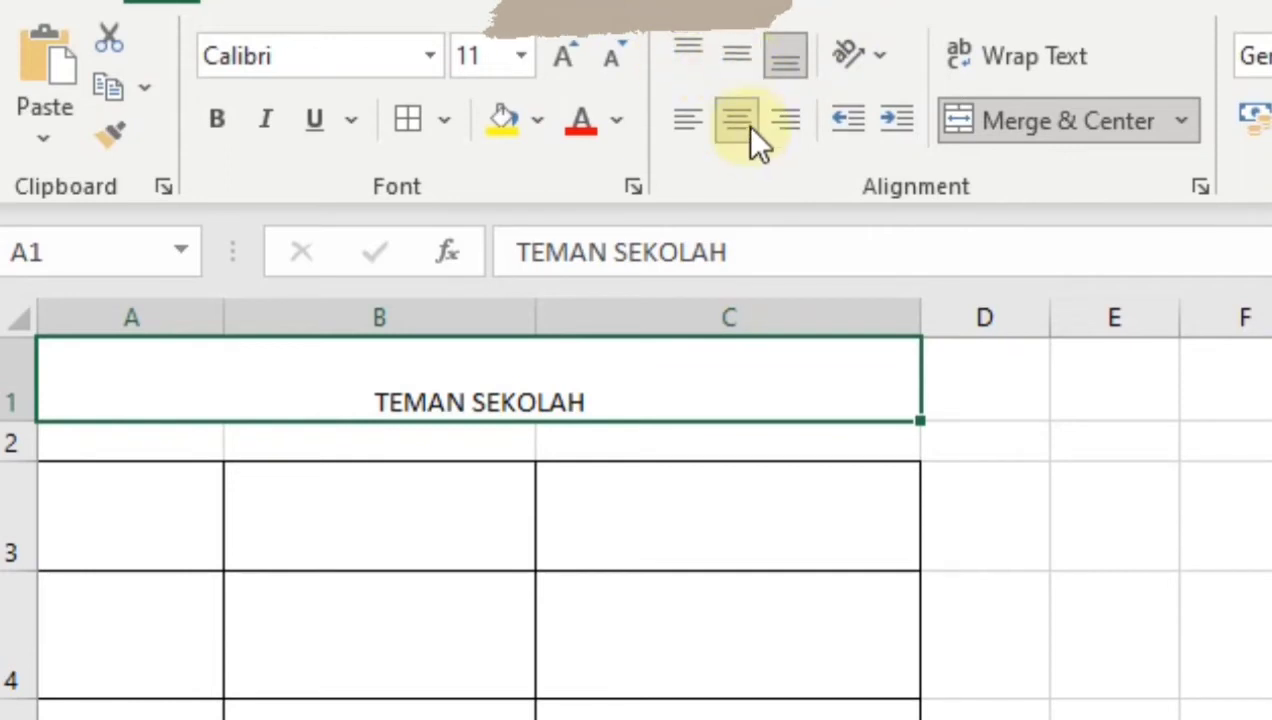
{"action": "left_click", "coordinate": [740, 55]}
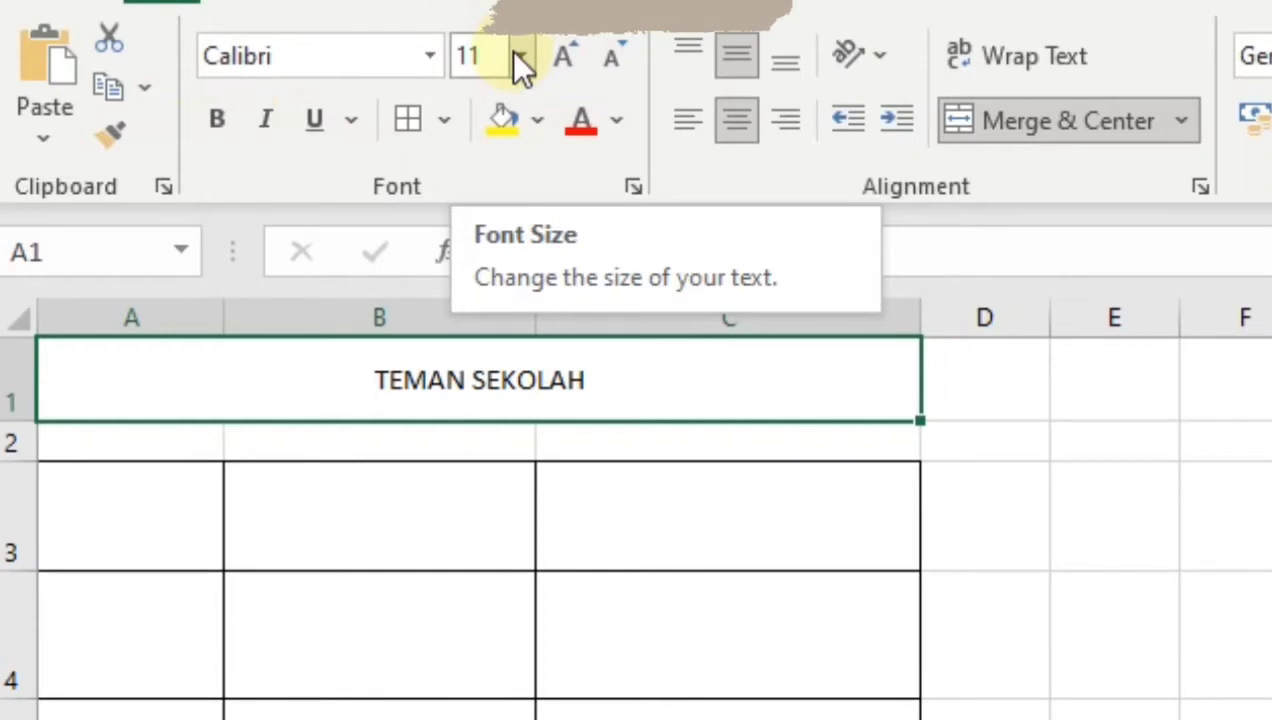
{"action": "left_click", "coordinate": [429, 60]}
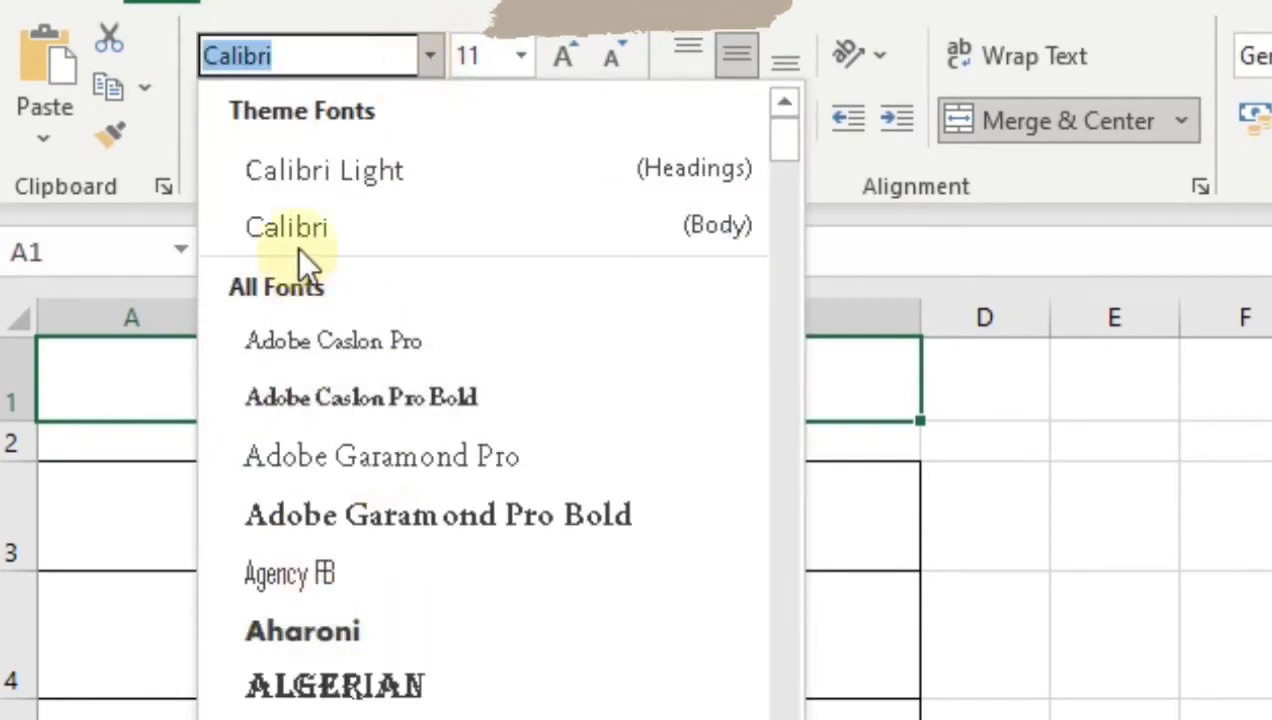
{"action": "left_click", "coordinate": [270, 628]}
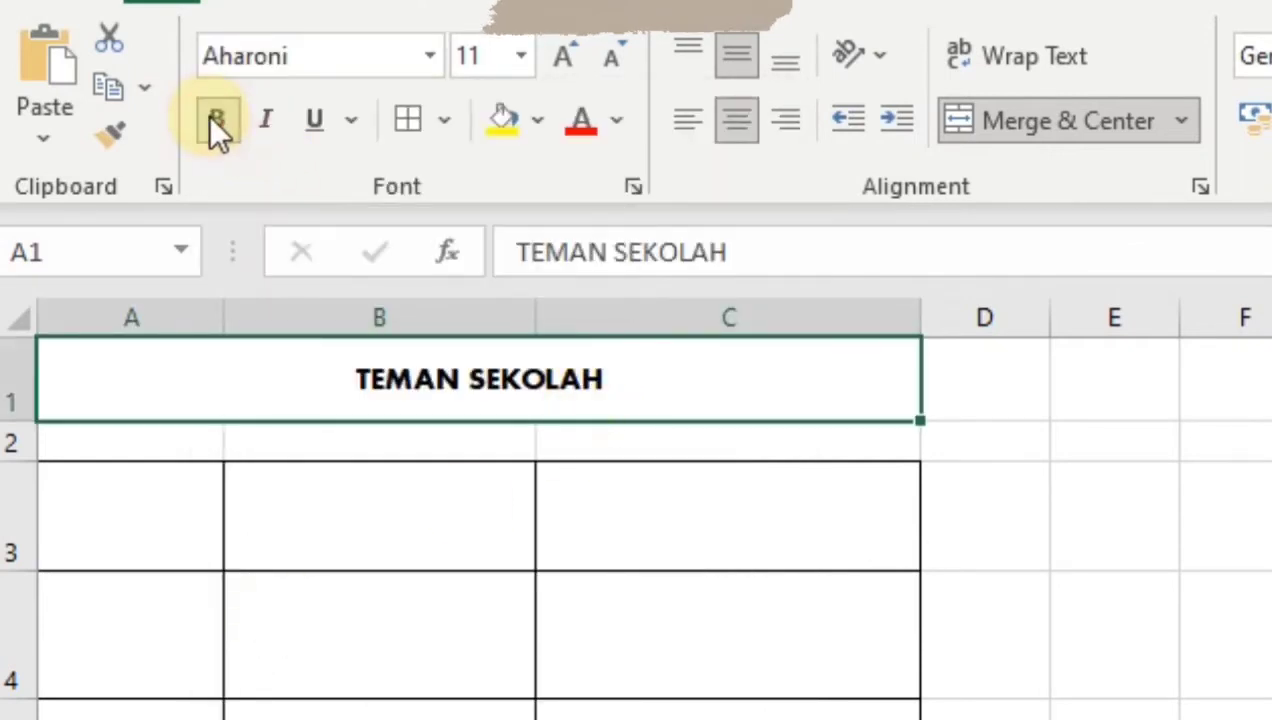
{"action": "left_click", "coordinate": [214, 118]}
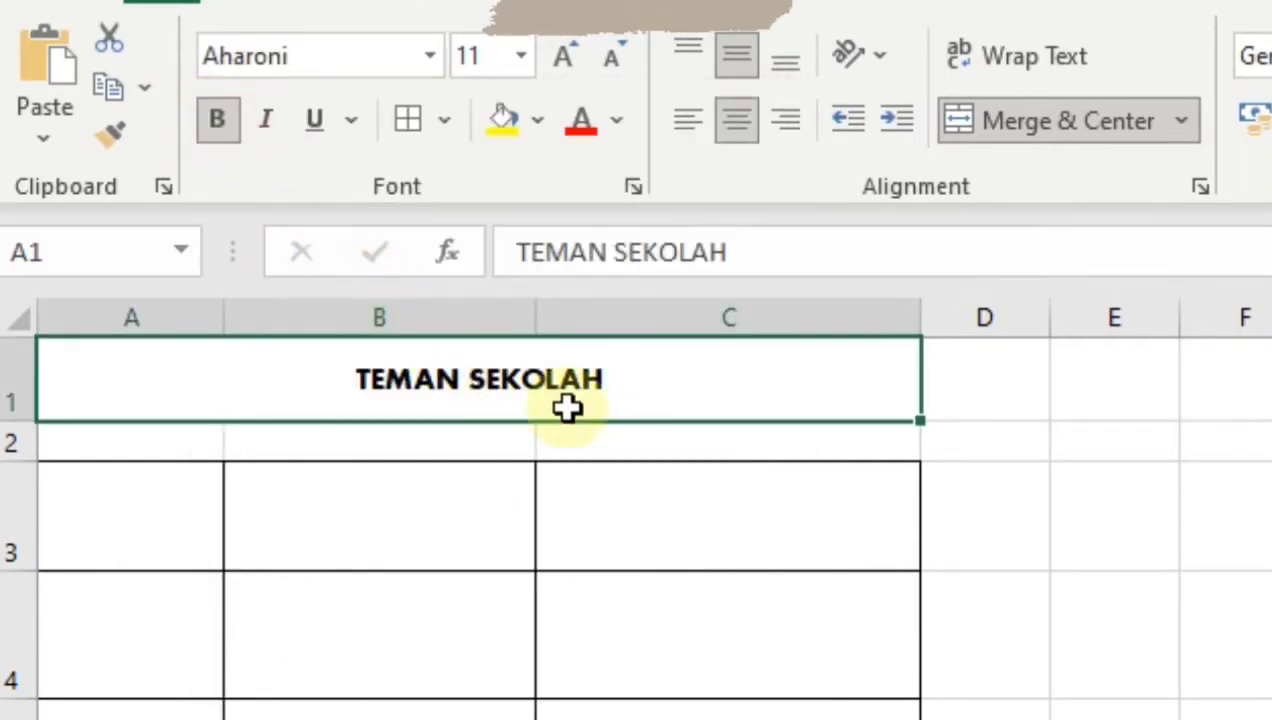
{"action": "left_click", "coordinate": [266, 122]}
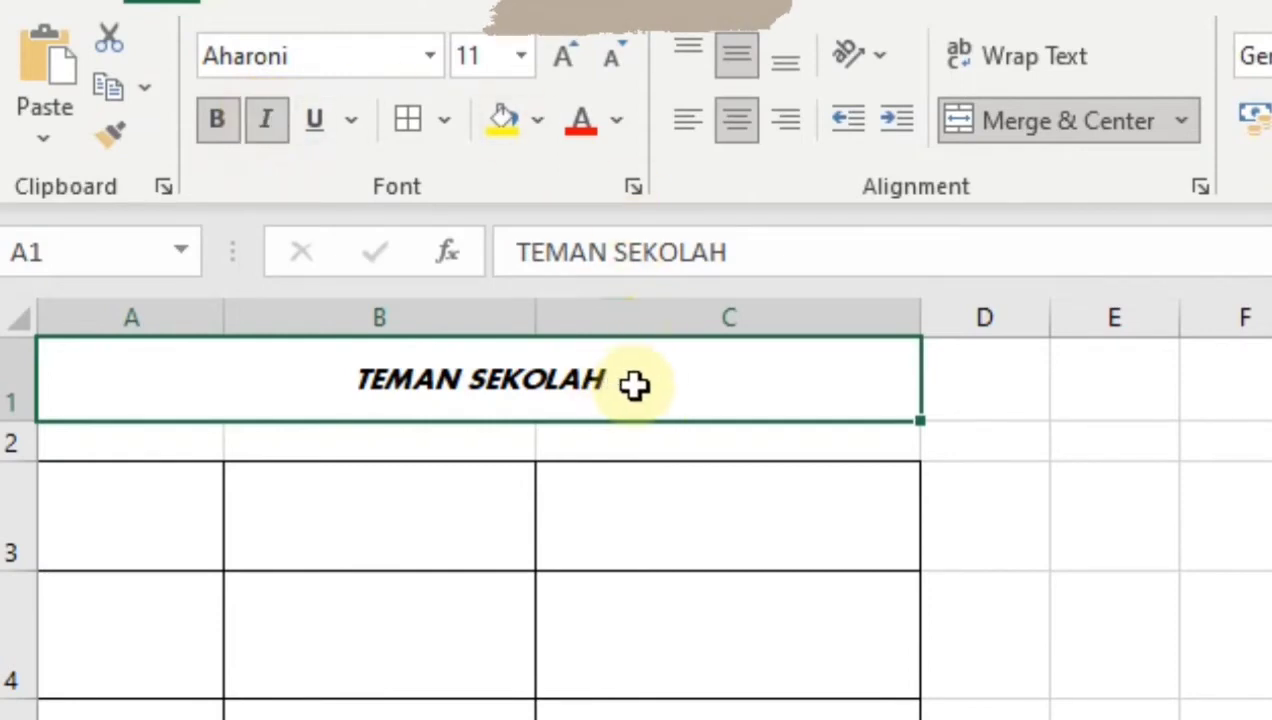
Color the title text standard Blue and set its font size to 24
{"action": "left_click", "coordinate": [617, 119]}
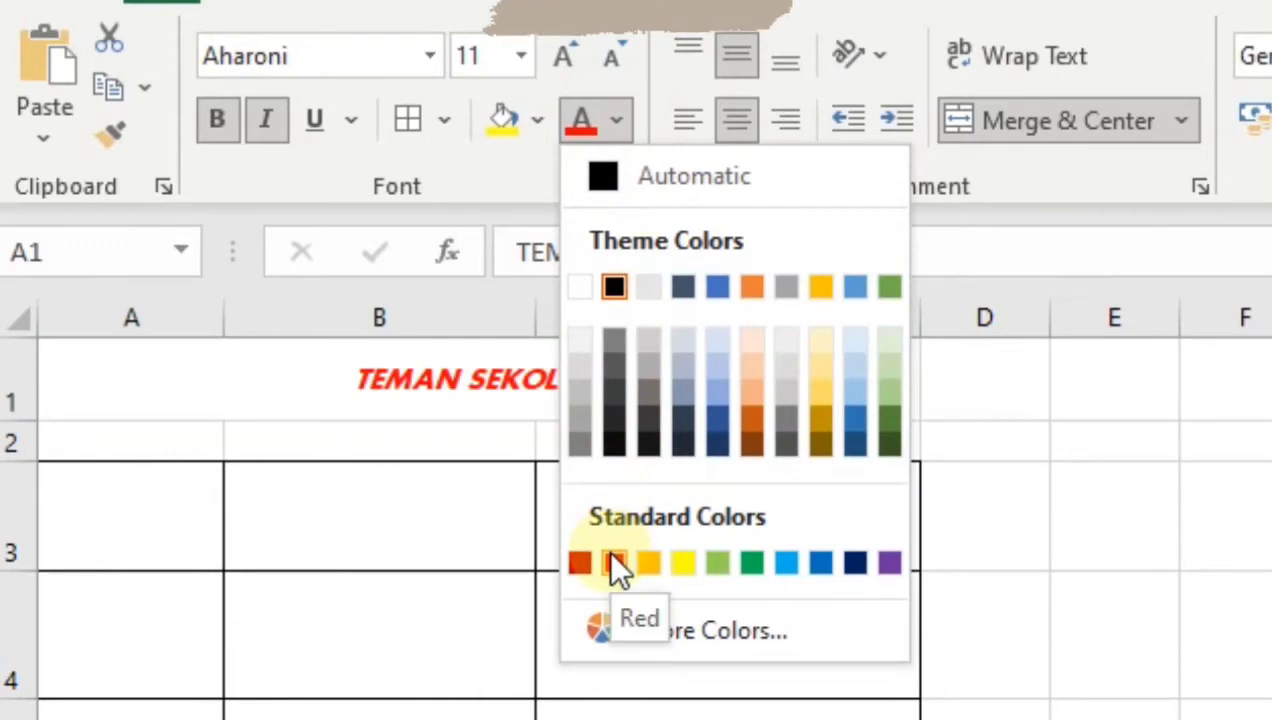
{"action": "left_click", "coordinate": [818, 563]}
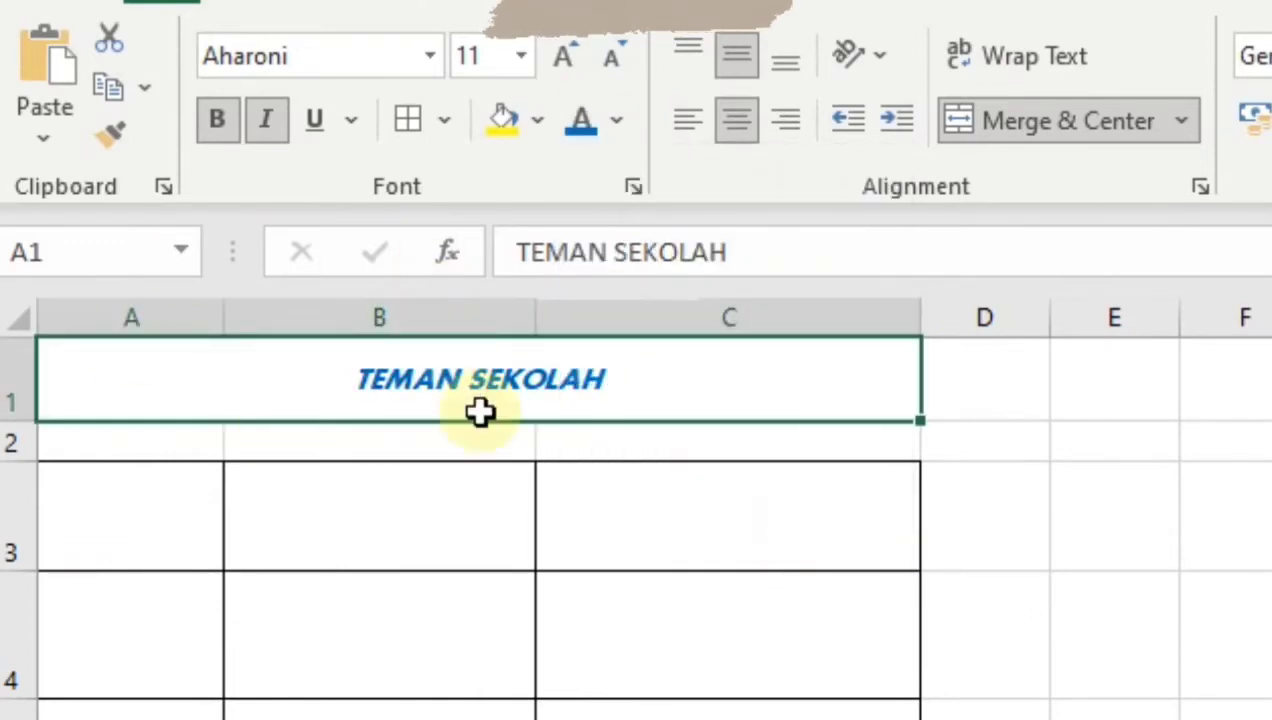
{"action": "left_click", "coordinate": [520, 50]}
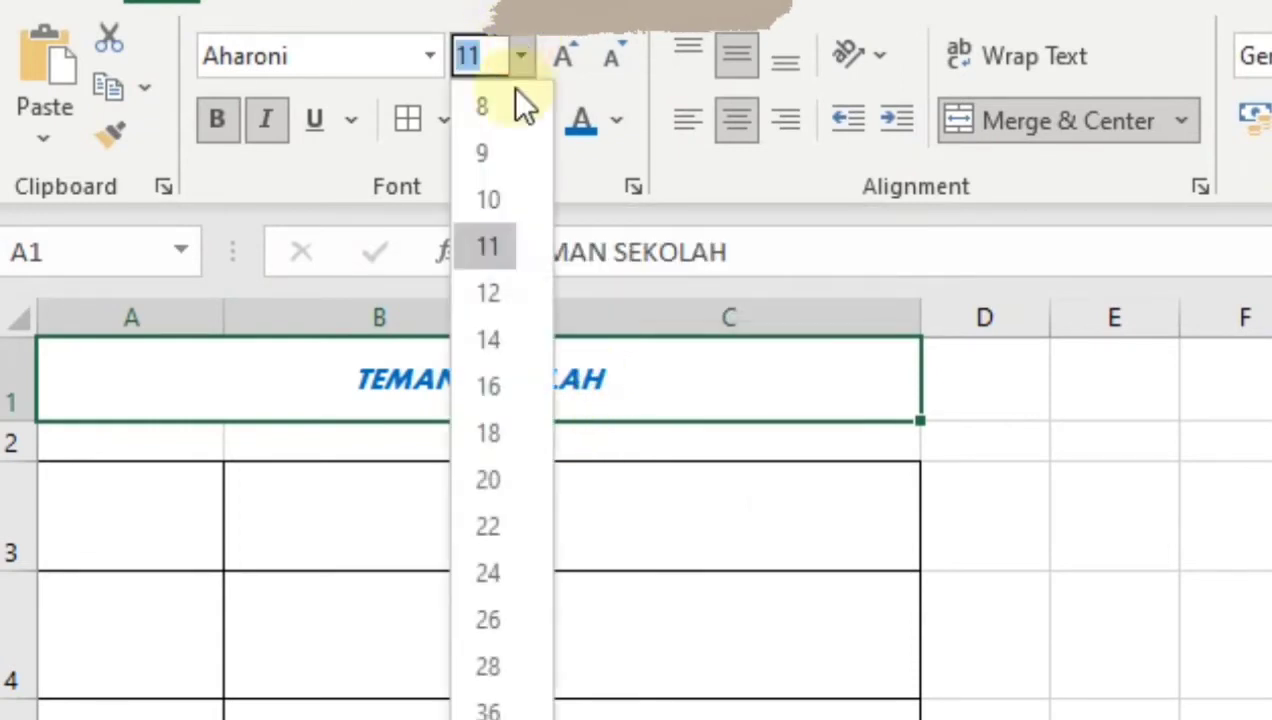
{"action": "left_click", "coordinate": [484, 571]}
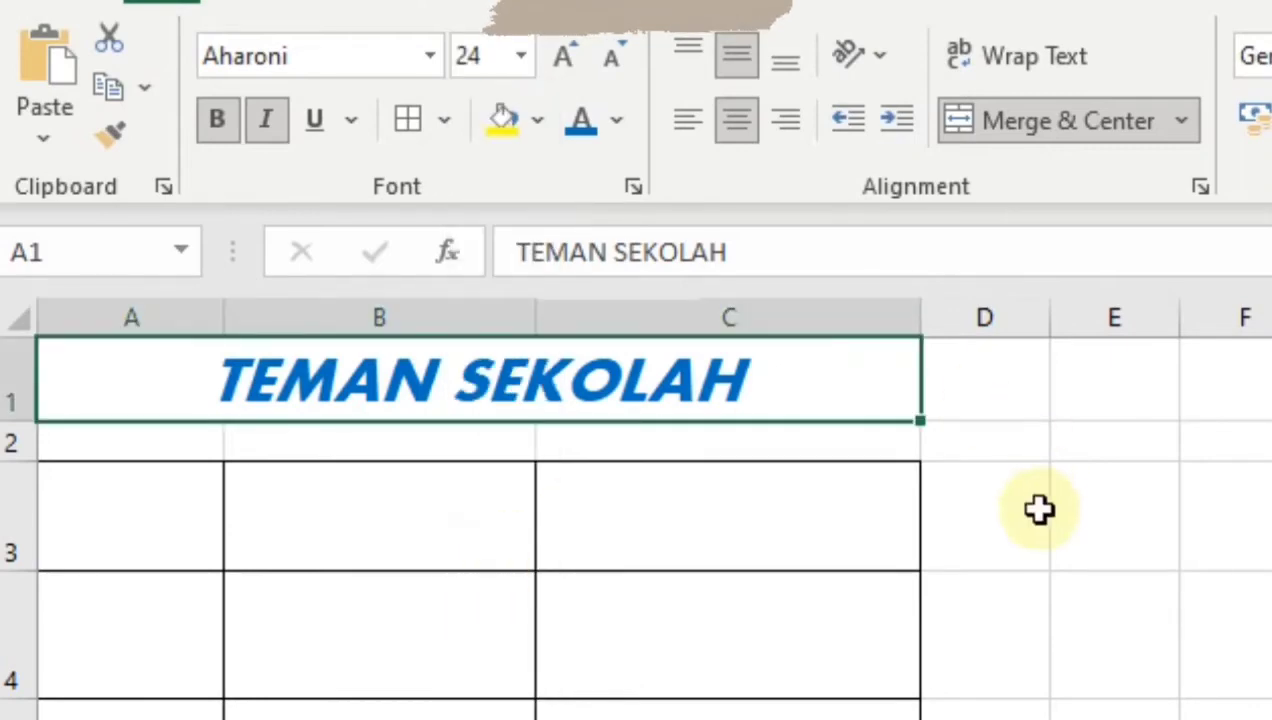
{"action": "left_click", "coordinate": [728, 635]}
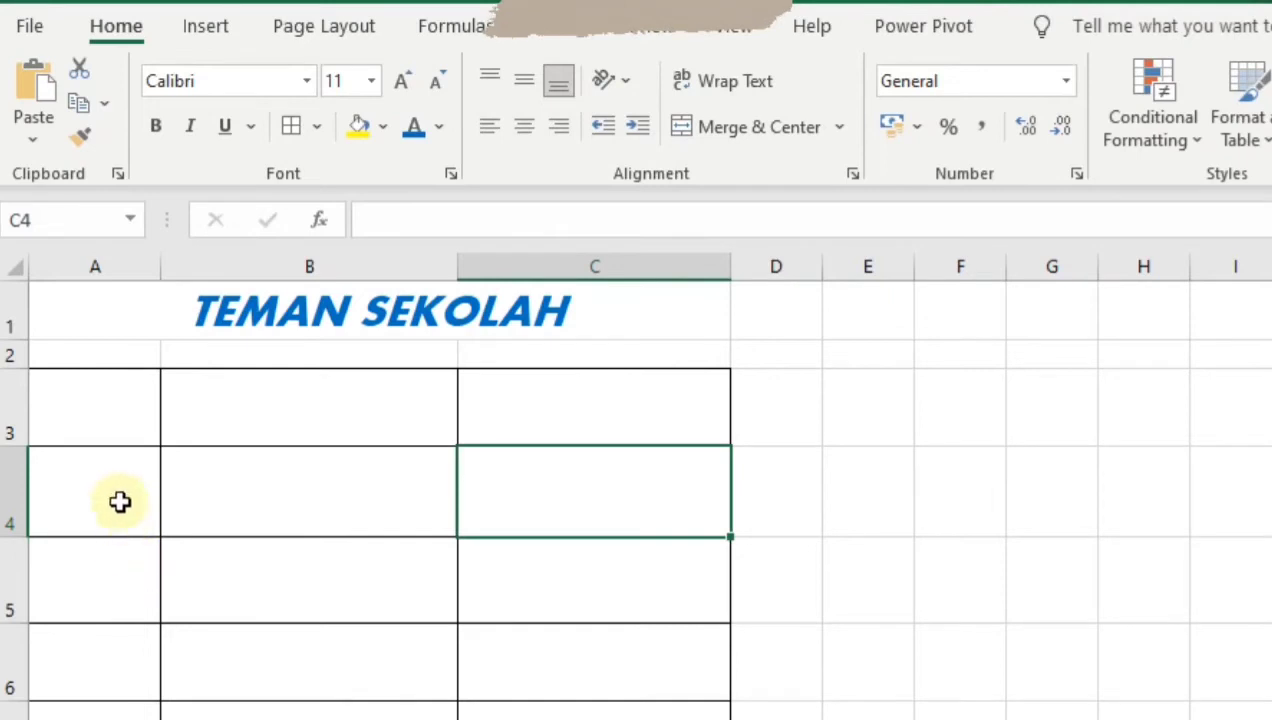
Enter the column headers NOMOR, FOTO and BIODATA in cells A3, B3 and C3
{"action": "left_click", "coordinate": [76, 413]}
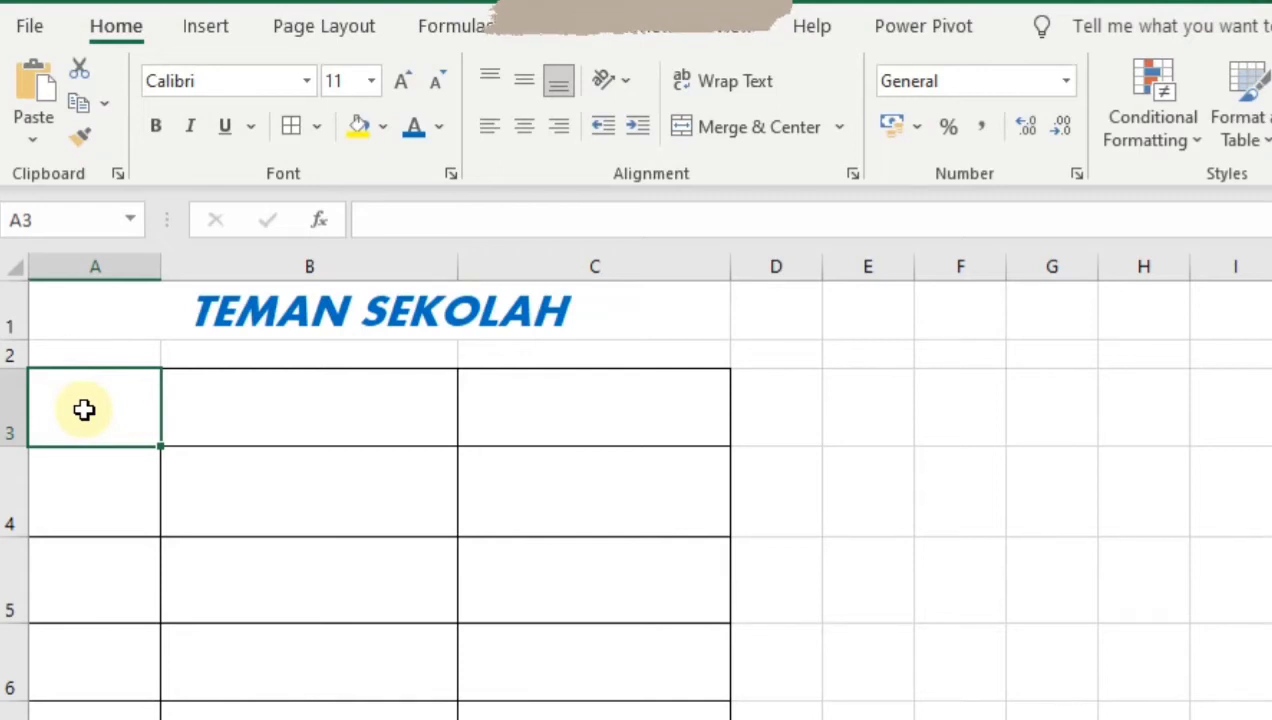
{"action": "type", "text": "NOMOR"}
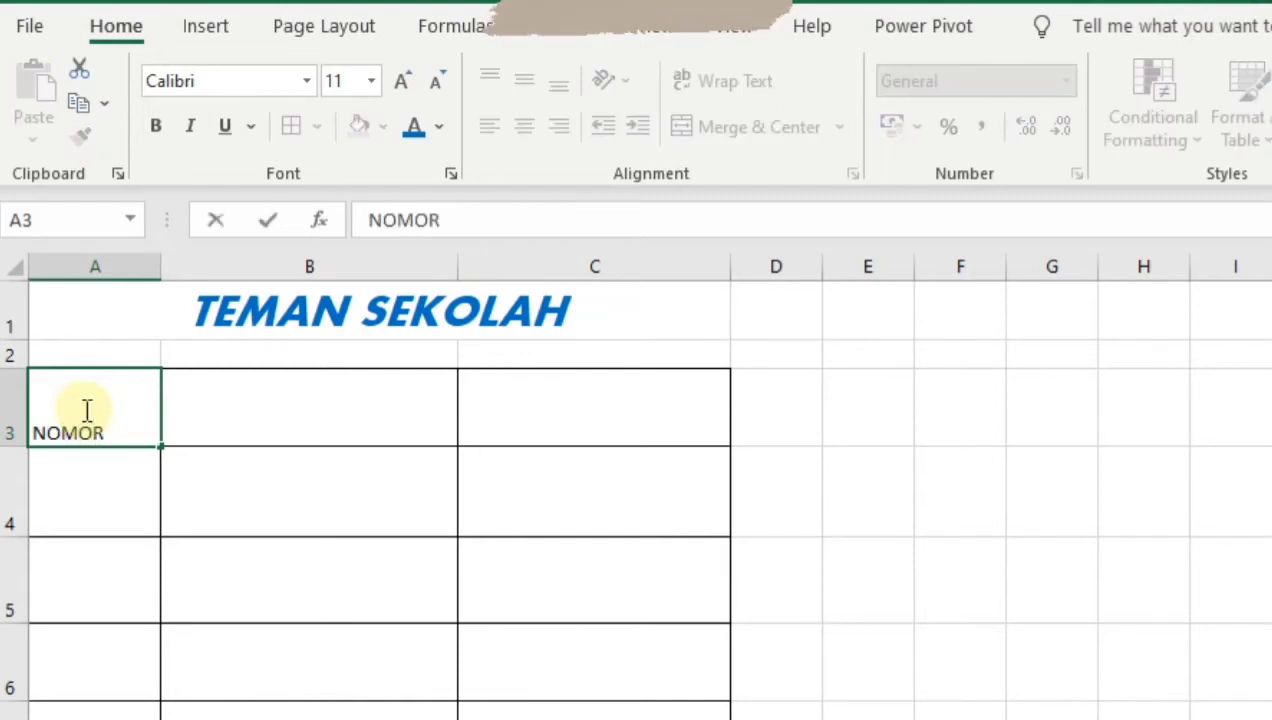
{"action": "left_click", "coordinate": [320, 404]}
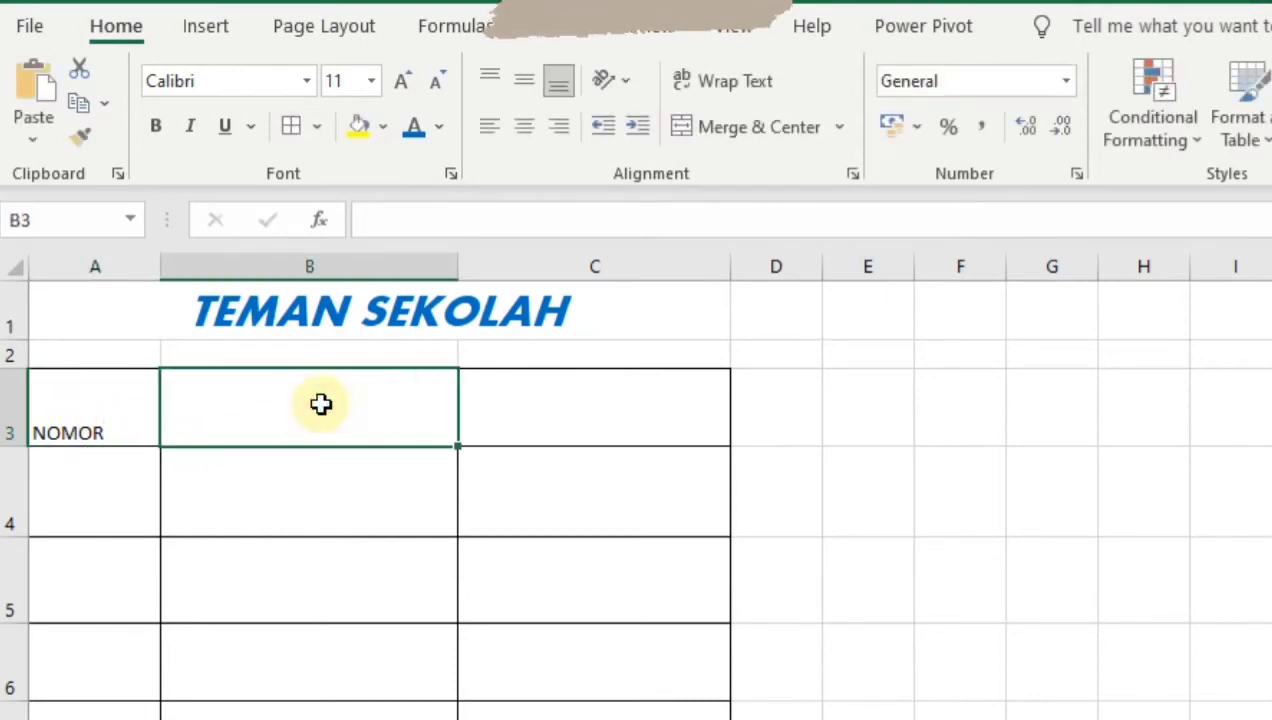
{"action": "type", "text": "FOTO"}
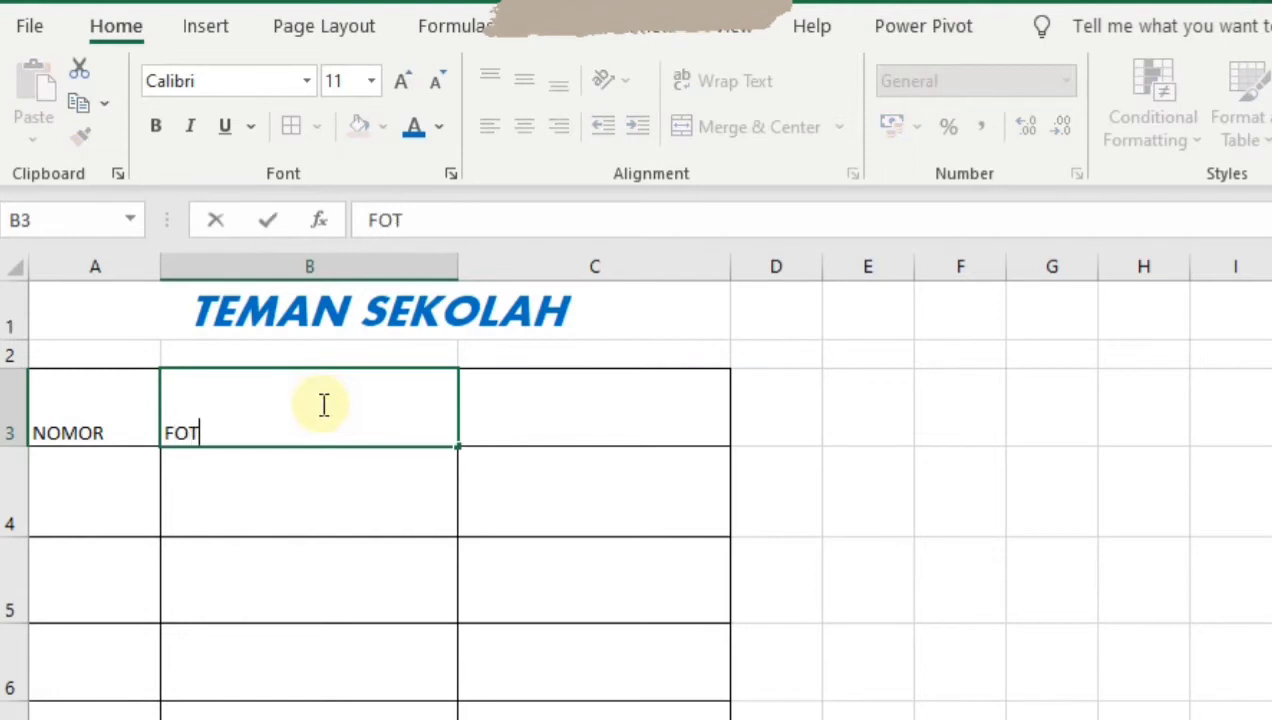
{"action": "left_click", "coordinate": [552, 418]}
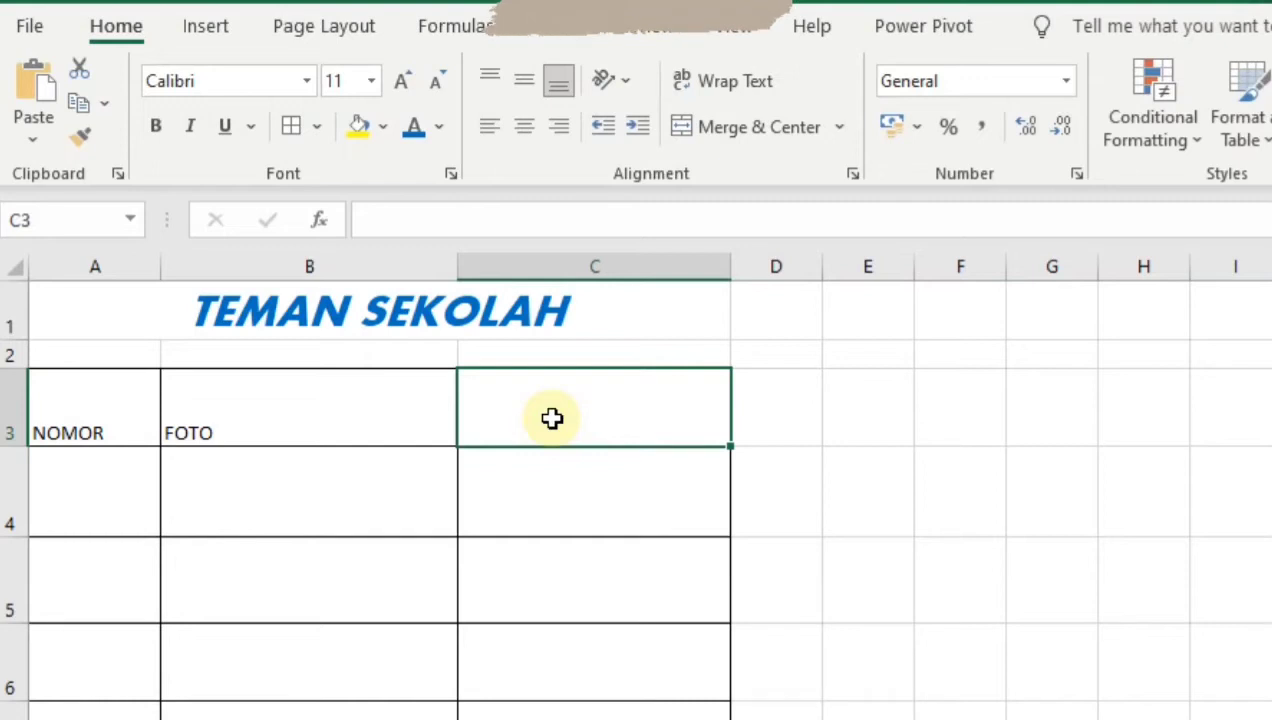
{"action": "type", "text": "BIODATA"}
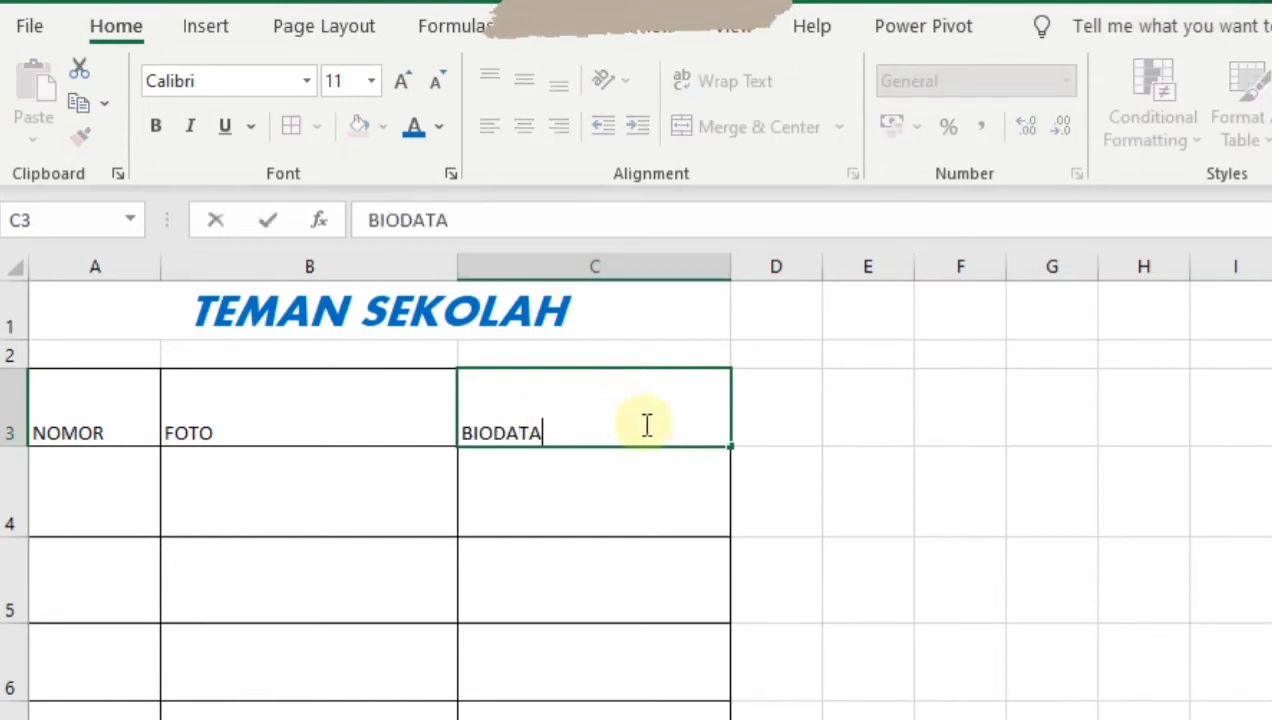
{"action": "left_click", "coordinate": [809, 415]}
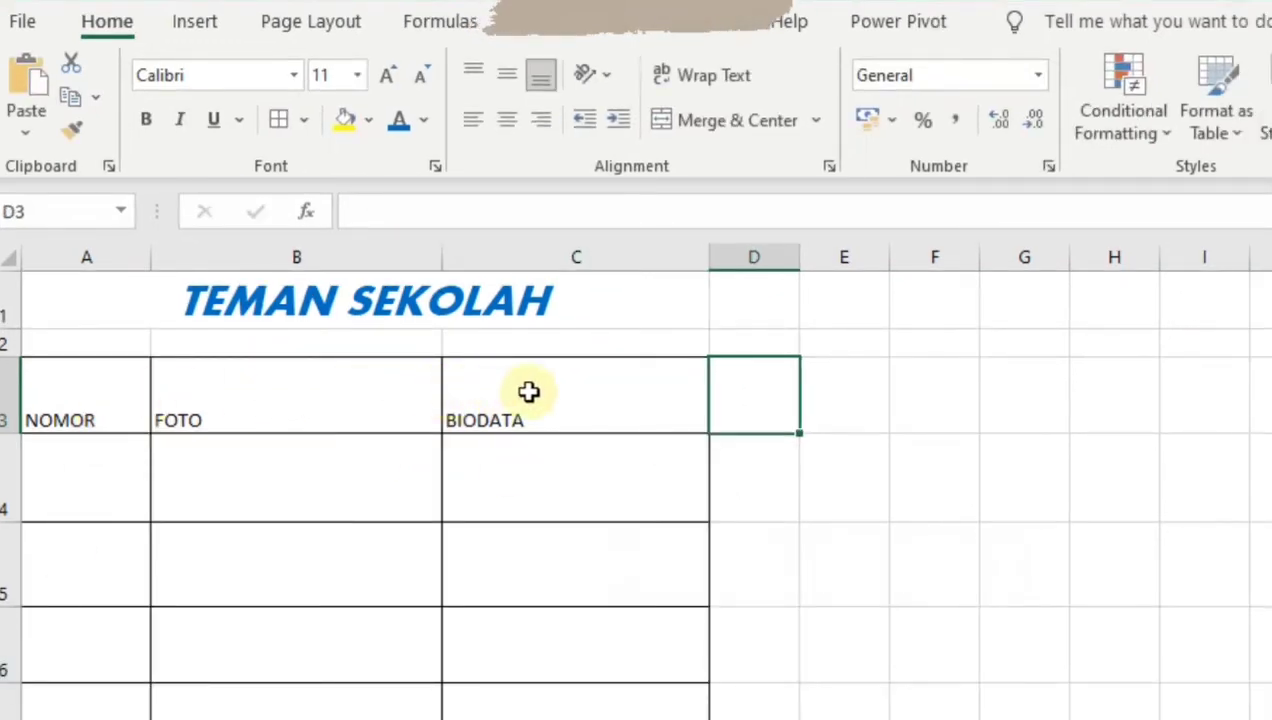
Center the headers in A3:C3 horizontally and vertically and set their font to Aharoni
{"action": "left_click", "coordinate": [64, 396]}
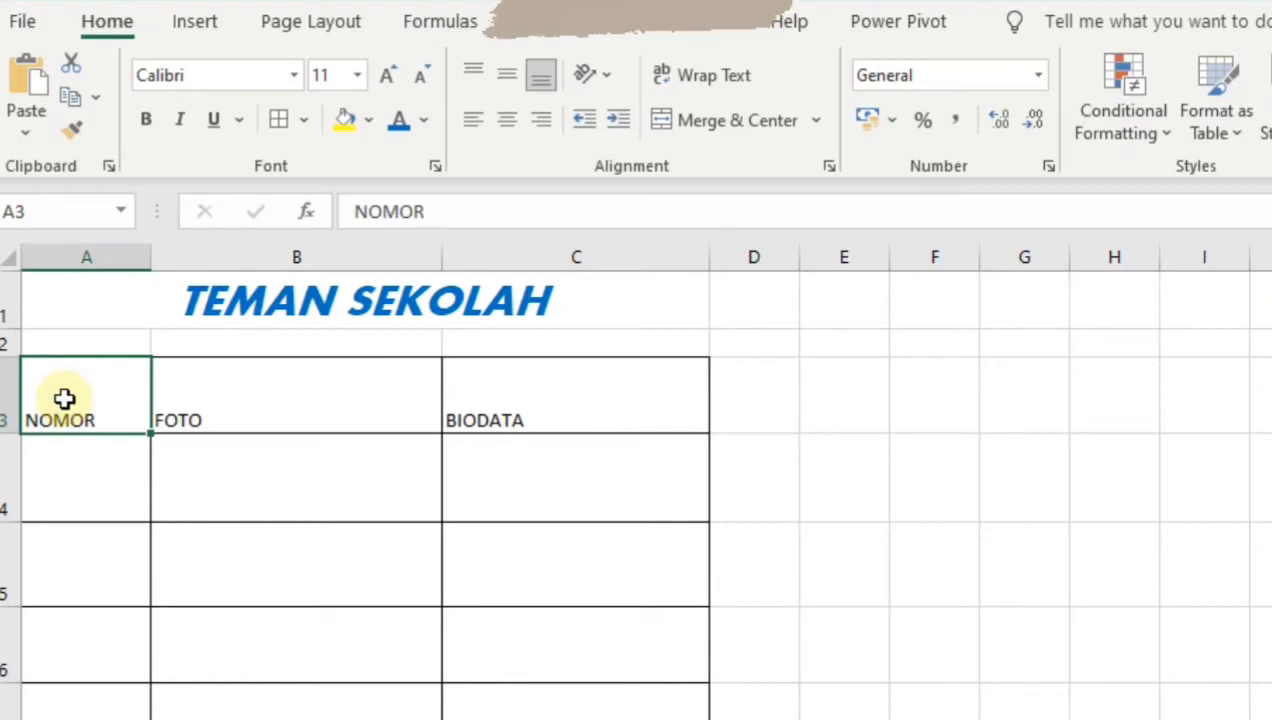
{"action": "left_click_drag", "start_coordinate": [126, 395], "coordinate": [461, 392]}
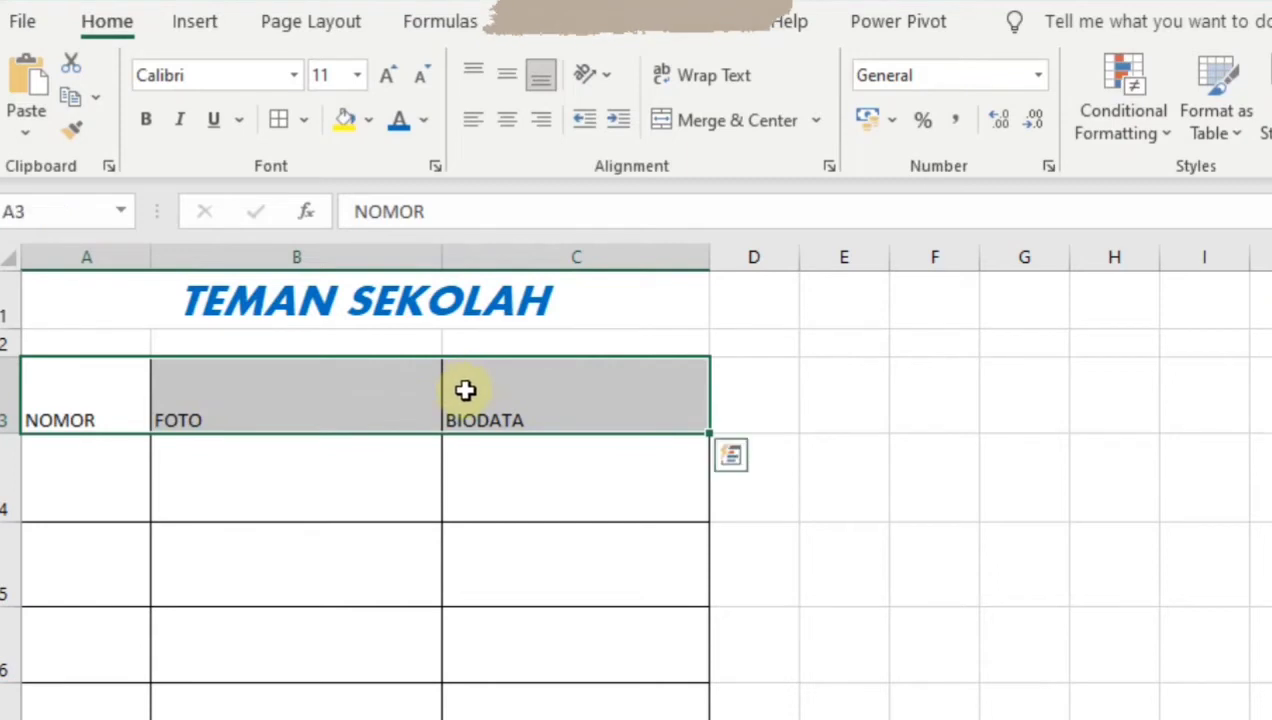
{"action": "left_click", "coordinate": [506, 120]}
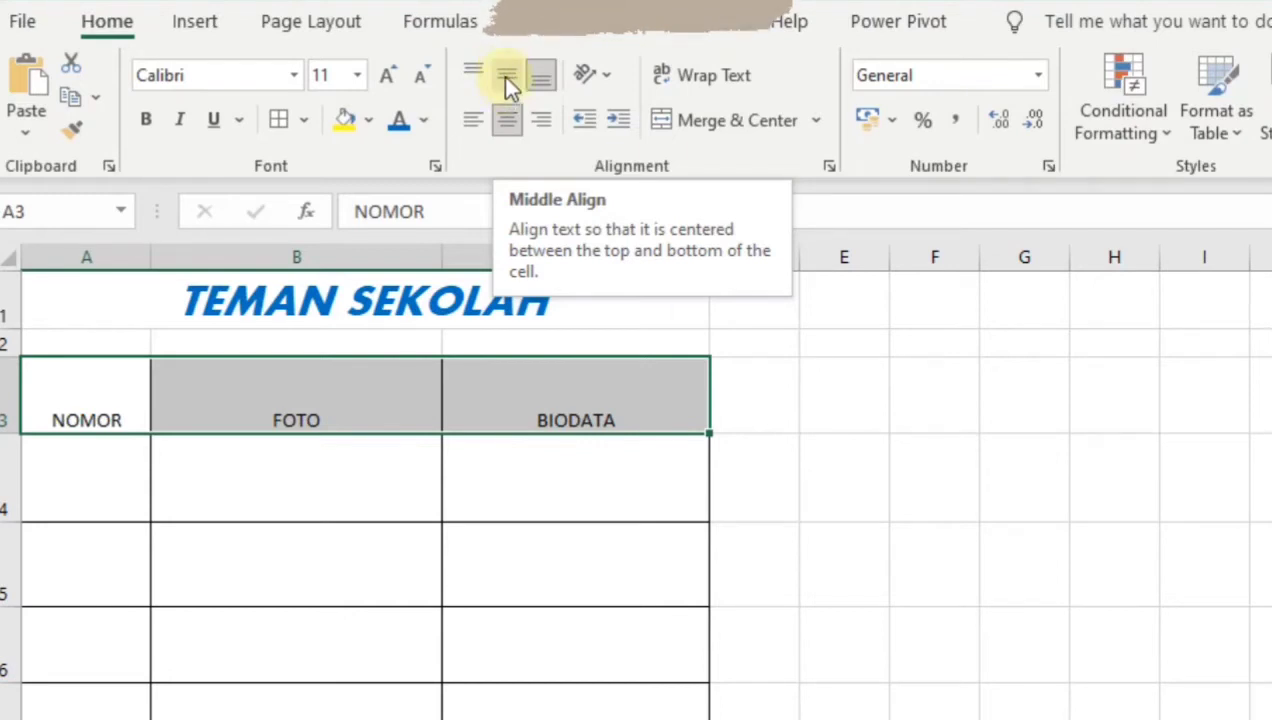
{"action": "left_click", "coordinate": [506, 78]}
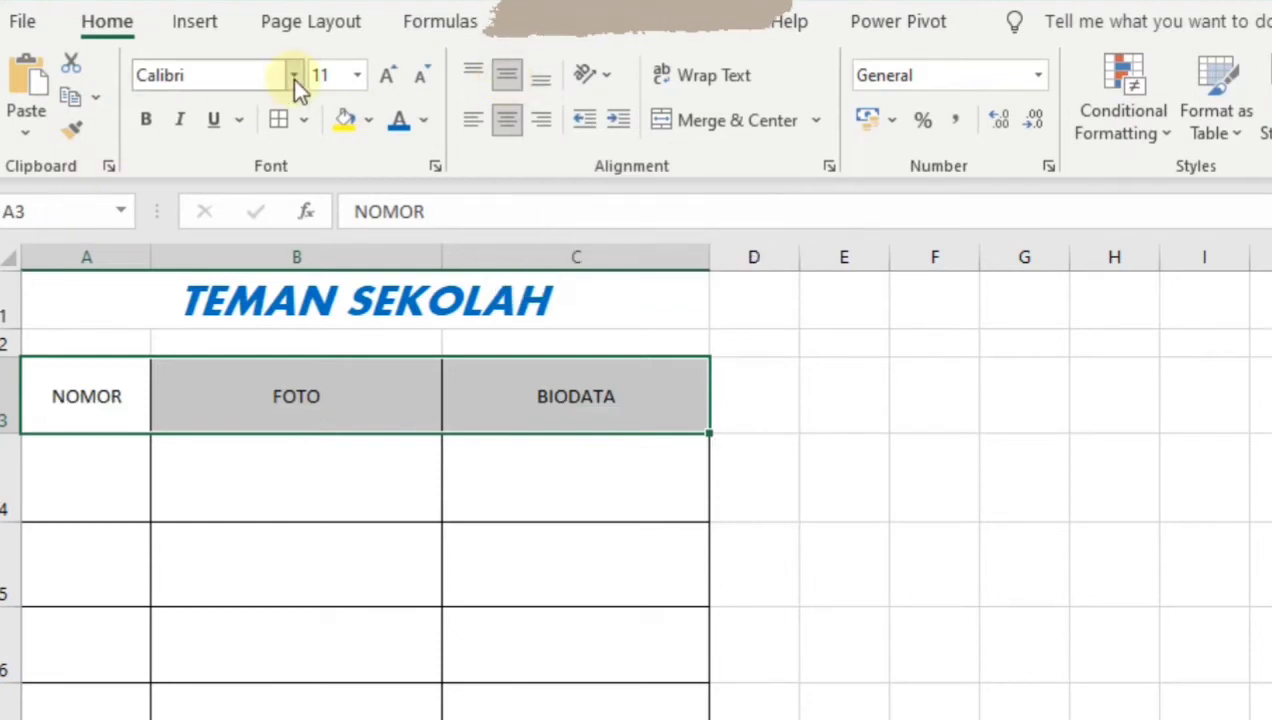
{"action": "left_click", "coordinate": [293, 76]}
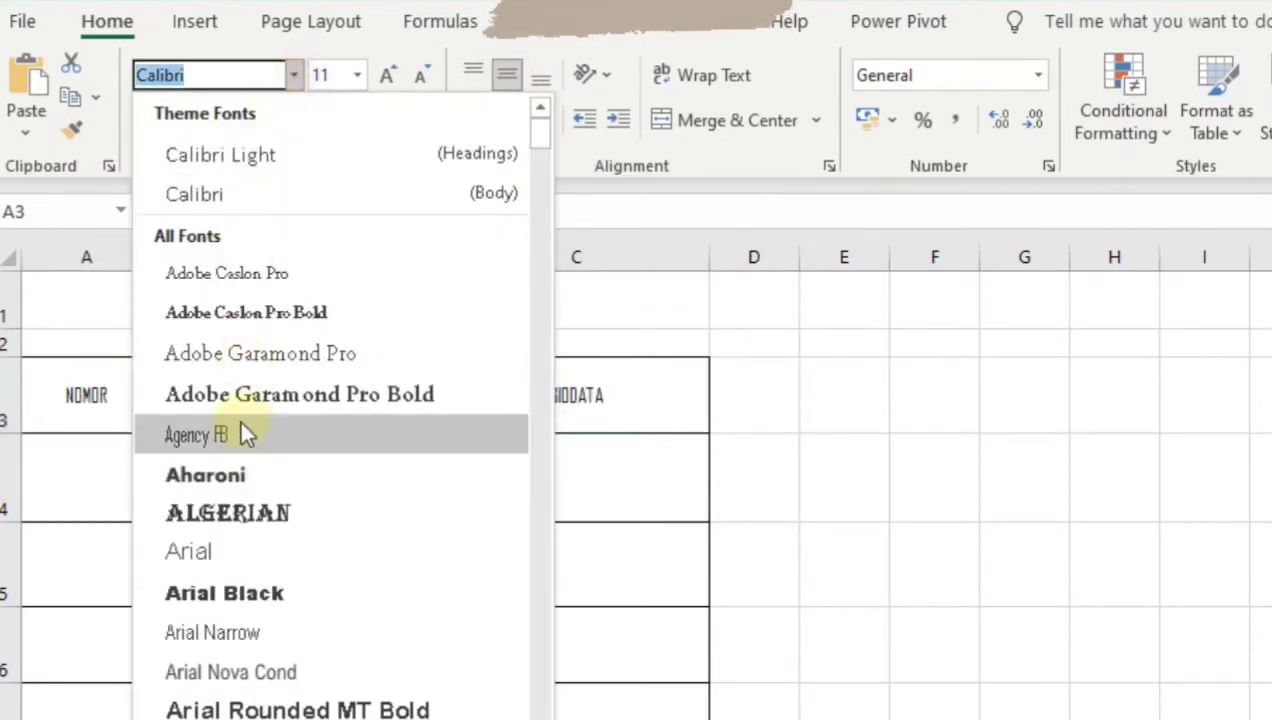
{"action": "left_click", "coordinate": [230, 465]}
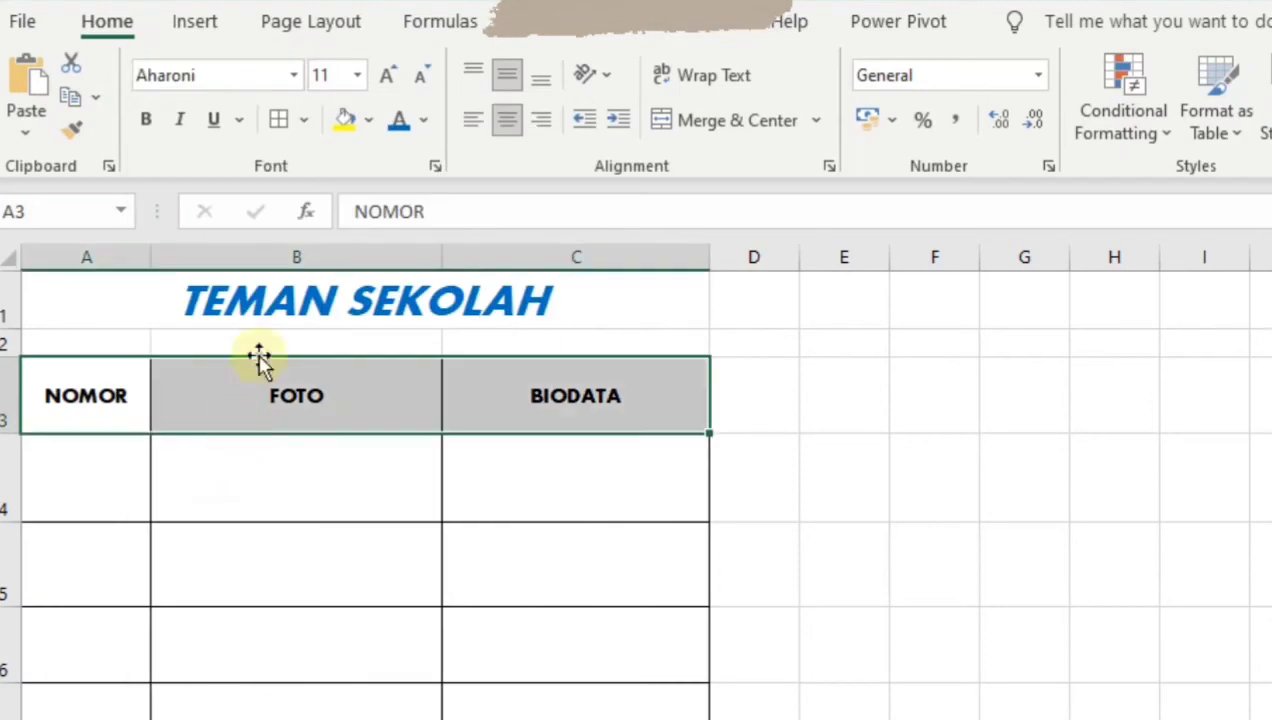
Set the headers in A3:C3 to font size 14 and color their text dark orange
{"action": "left_click", "coordinate": [355, 75]}
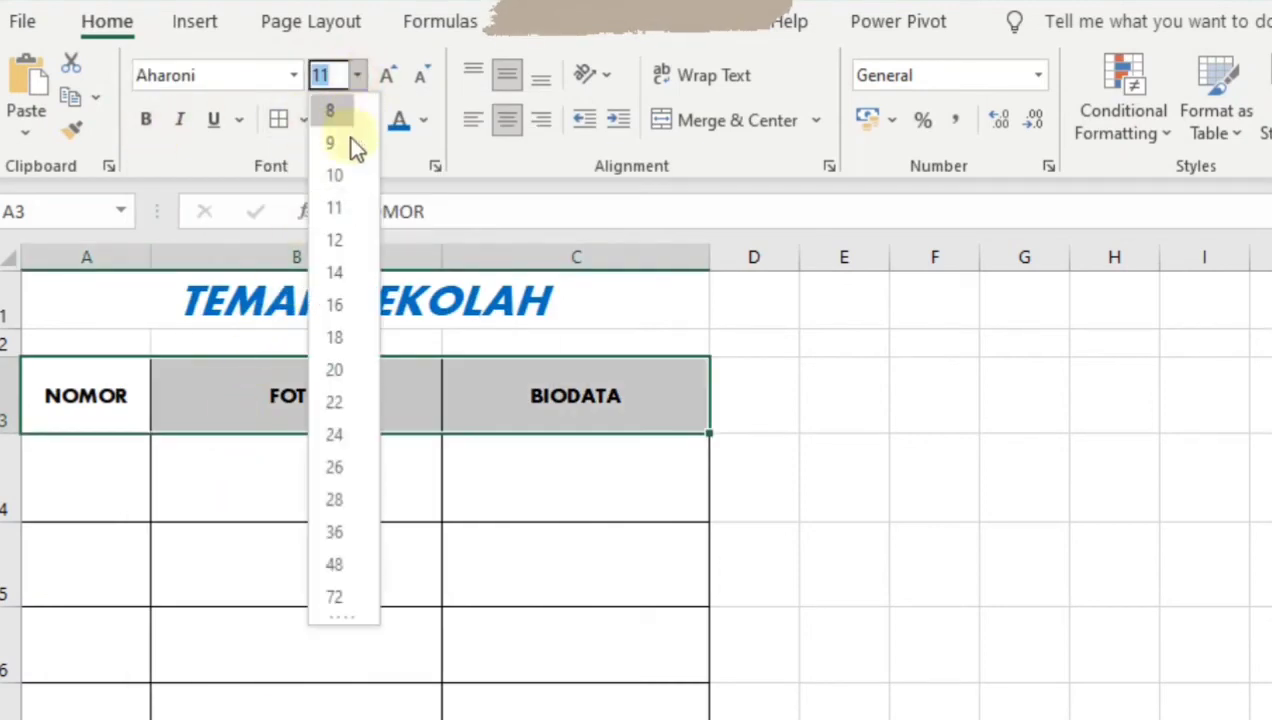
{"action": "left_click", "coordinate": [340, 273]}
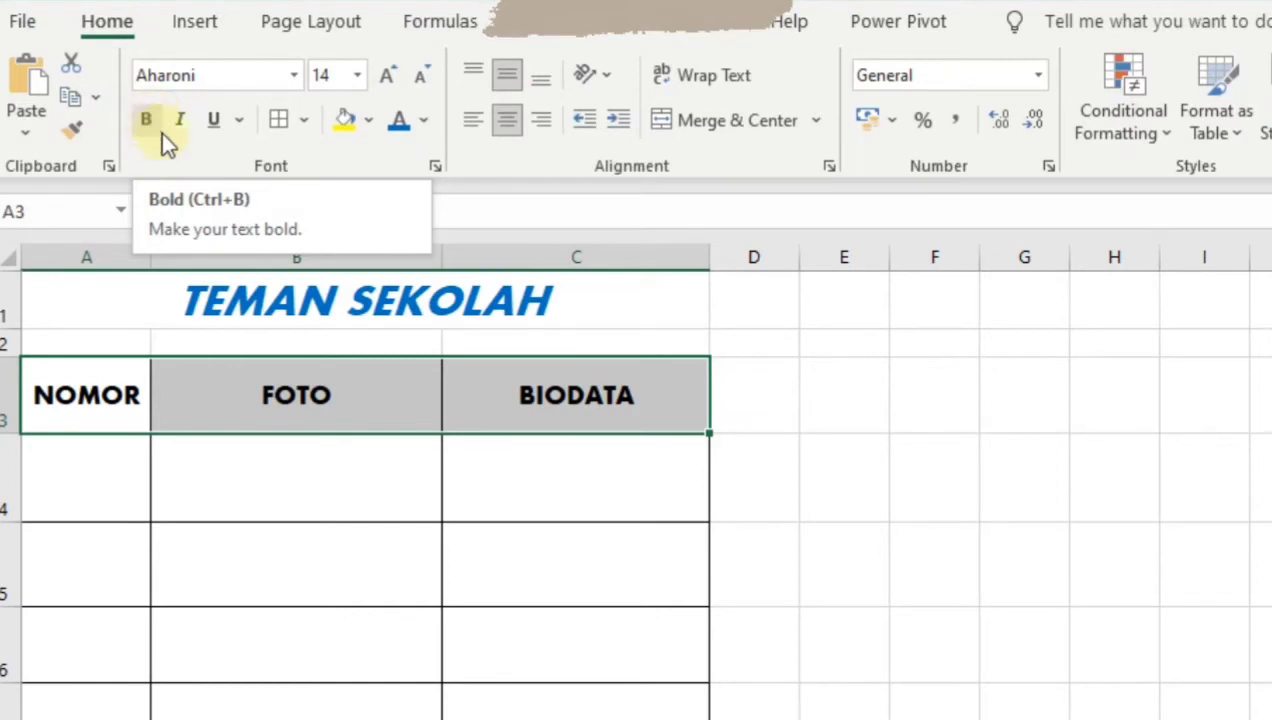
{"action": "left_click", "coordinate": [425, 121]}
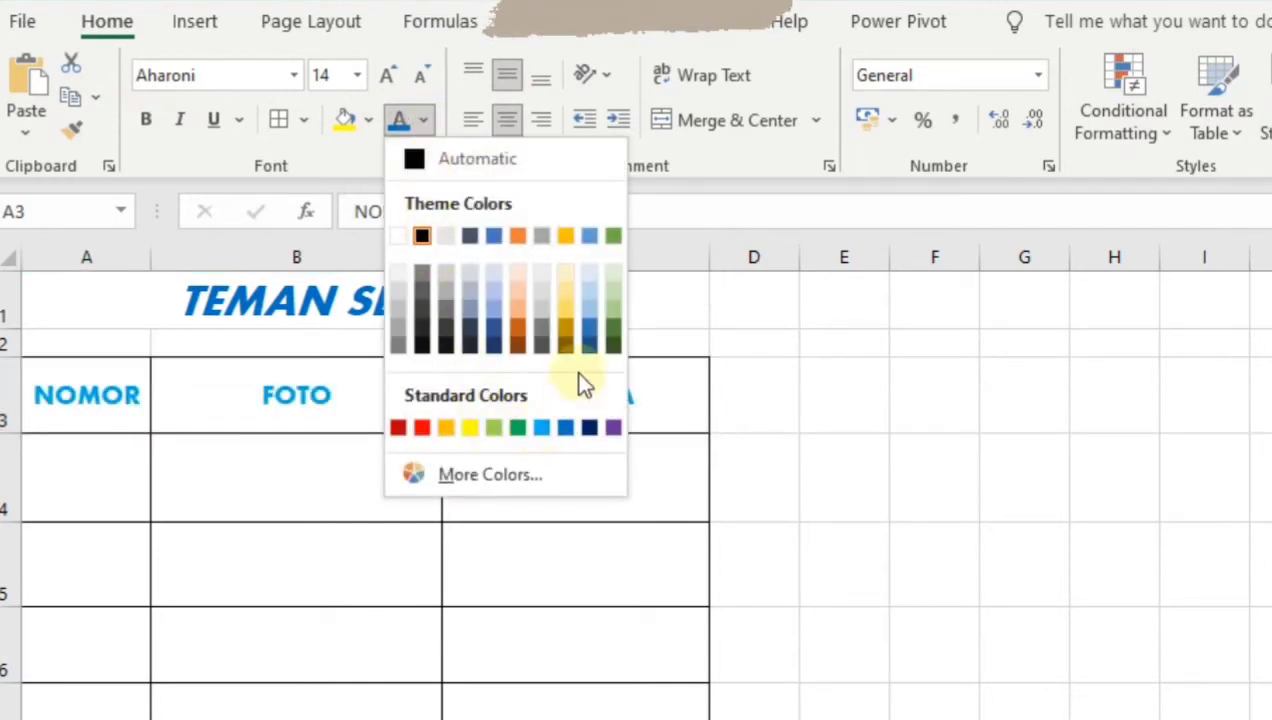
{"action": "left_click", "coordinate": [515, 327]}
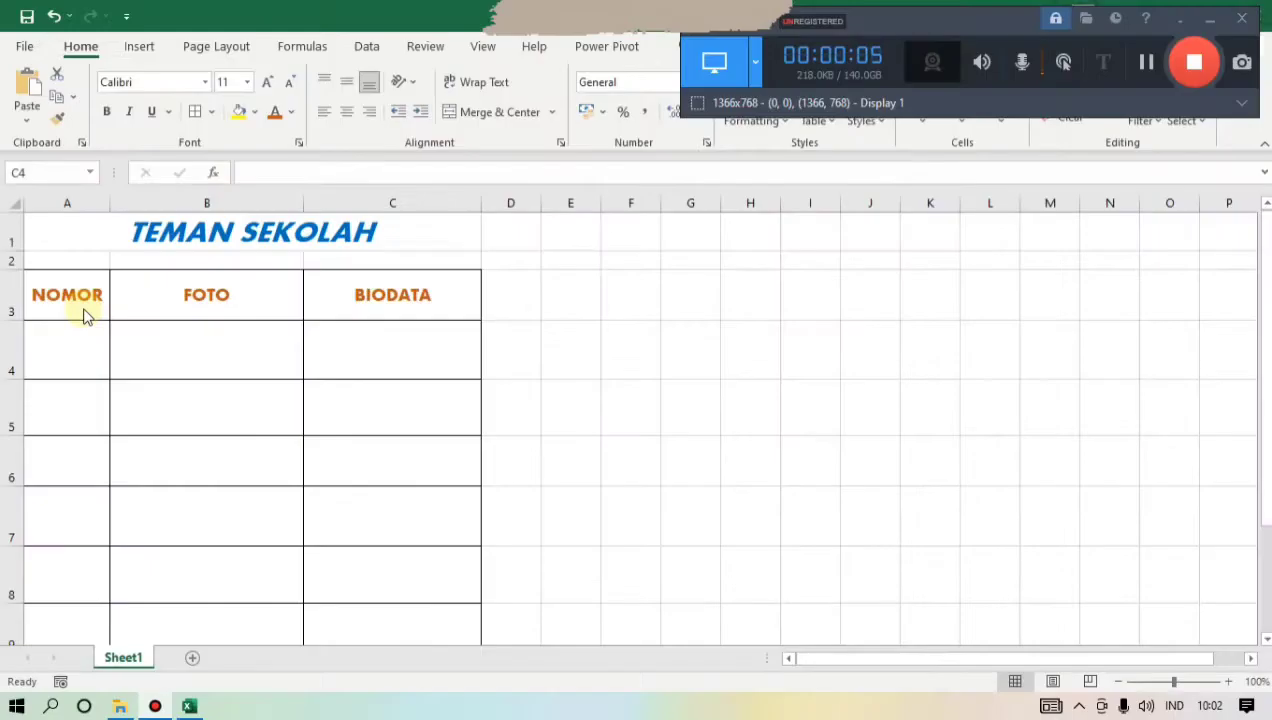
Reduce the height of header row 3 so it fits the header text more closely
{"action": "left_click", "coordinate": [8, 295]}
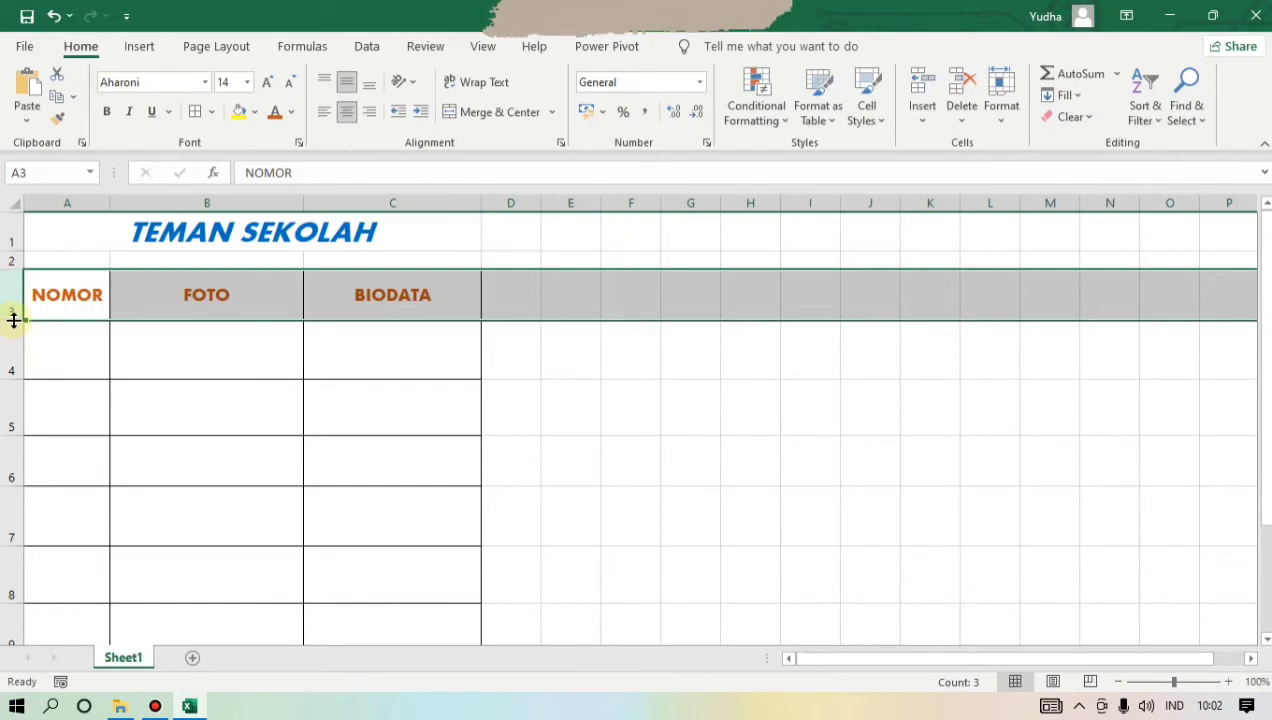
{"action": "left_click_drag", "start_coordinate": [14, 320], "coordinate": [14, 303]}
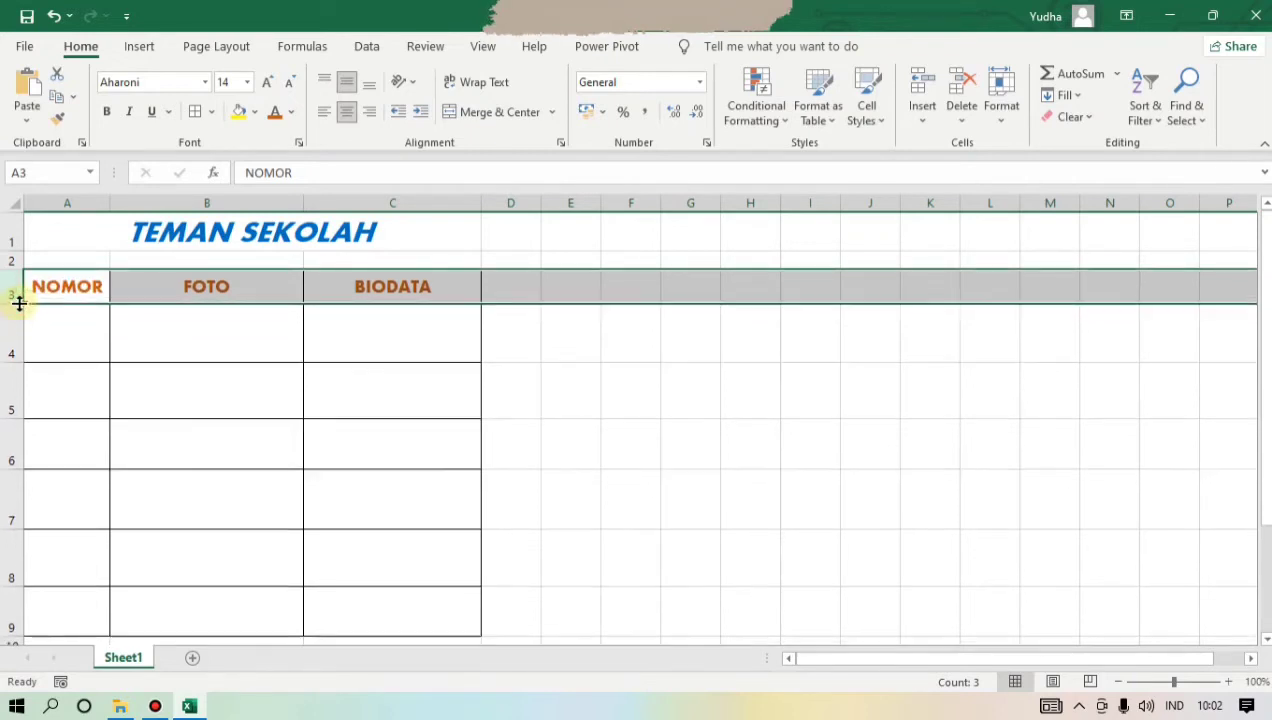
{"action": "left_click", "coordinate": [233, 340]}
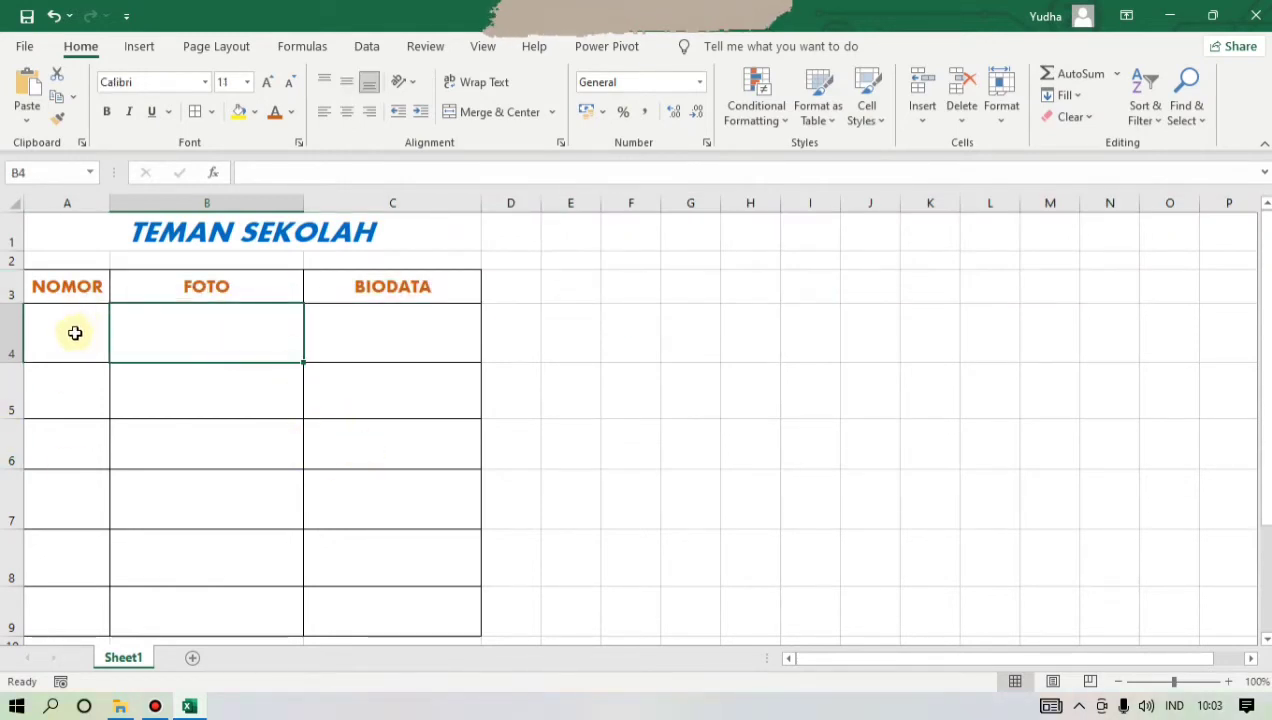
Number the table rows 1 to 6 in cells A4 to A9
{"action": "left_click", "coordinate": [74, 333]}
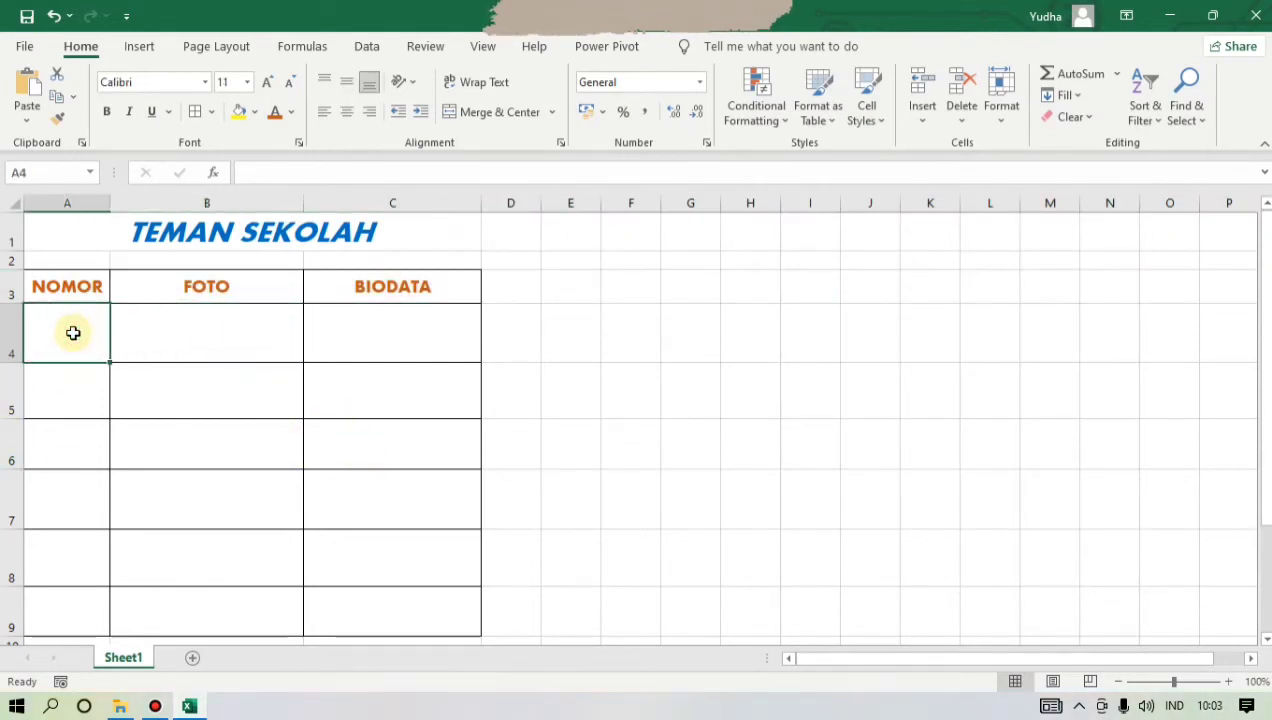
{"action": "type", "text": "1"}
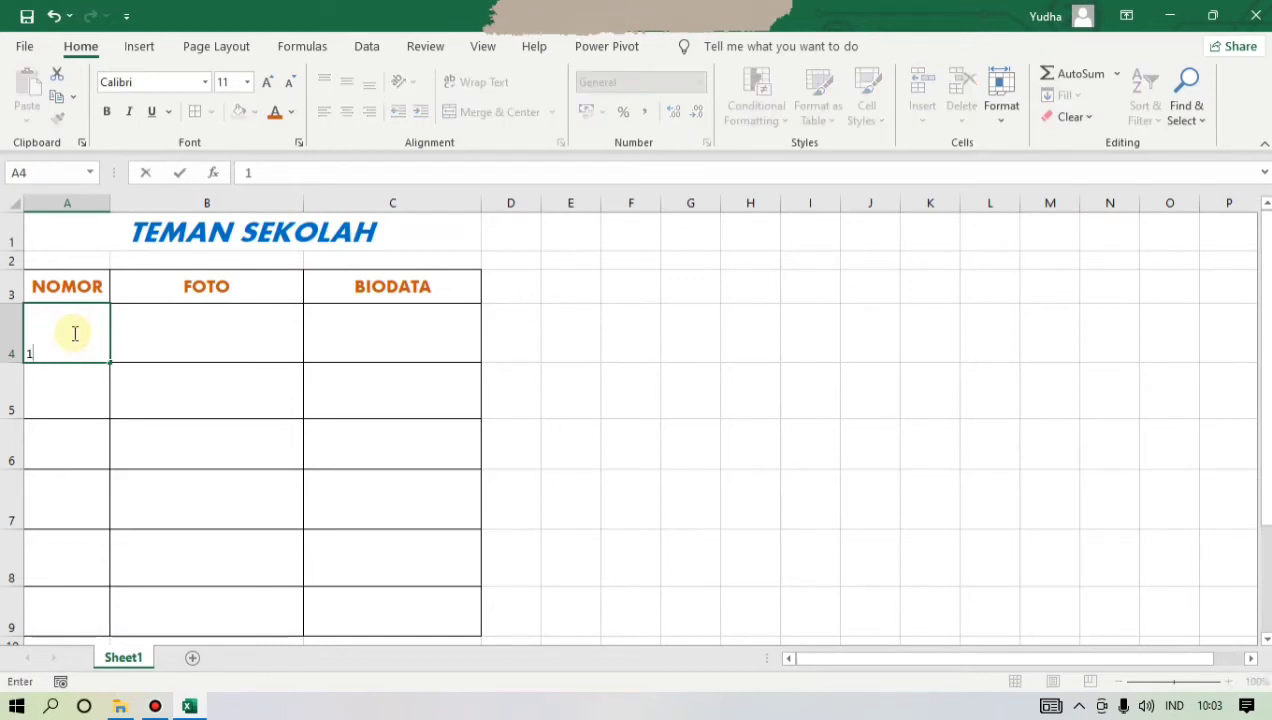
{"action": "key", "text": "Return"}
{"action": "type", "text": "2"}
{"action": "key", "text": "Return"}
{"action": "type", "text": "3"}
{"action": "key", "text": "ctrl+Return"}
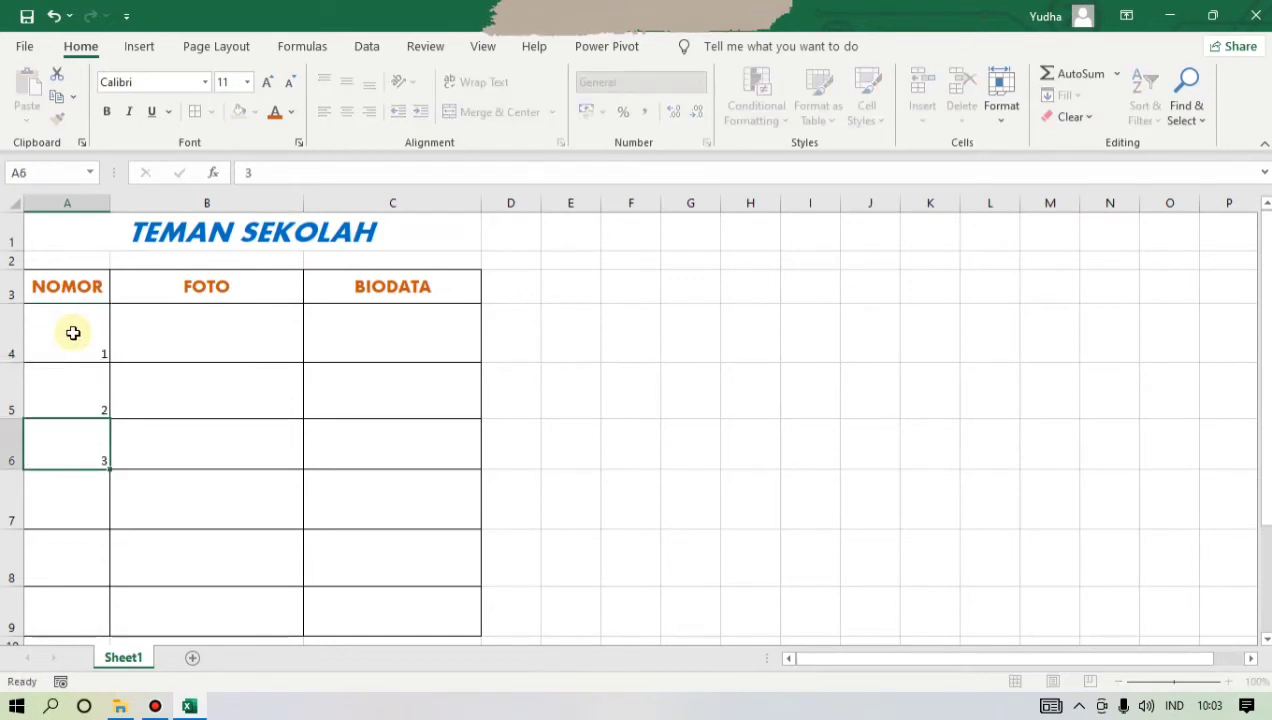
{"action": "key", "text": "Return"}
{"action": "type", "text": "4"}
{"action": "key", "text": "Return"}
{"action": "key", "text": "Return"}
{"action": "type", "text": "6"}
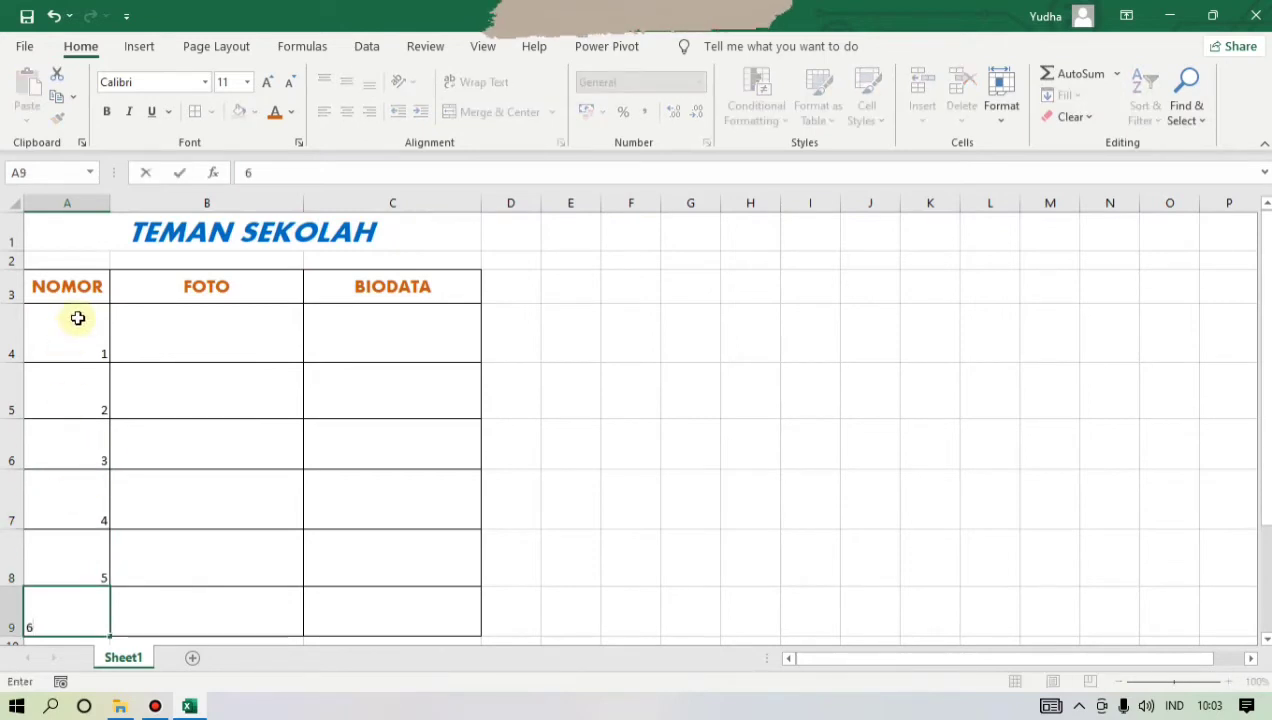
Format the row numbers in A4:A9 in Aharoni at font size 22
{"action": "left_click", "coordinate": [72, 327]}
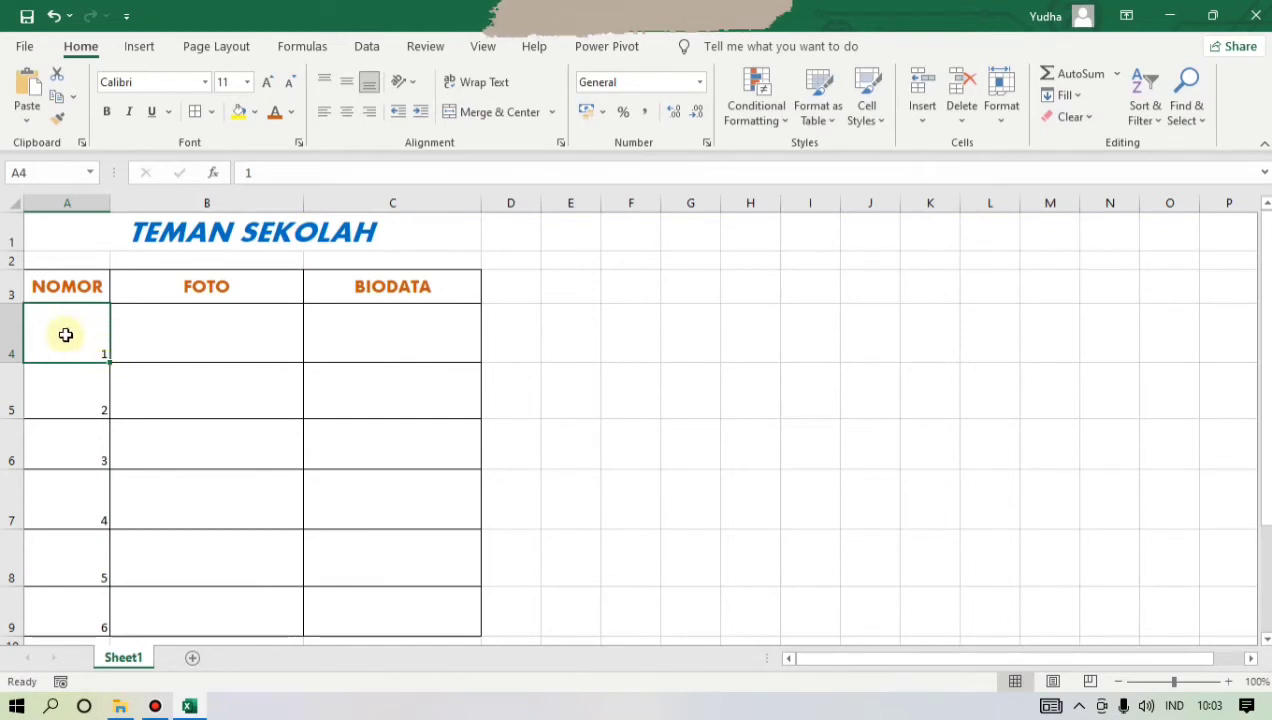
{"action": "left_click_drag", "start_coordinate": [66, 340], "coordinate": [78, 608]}
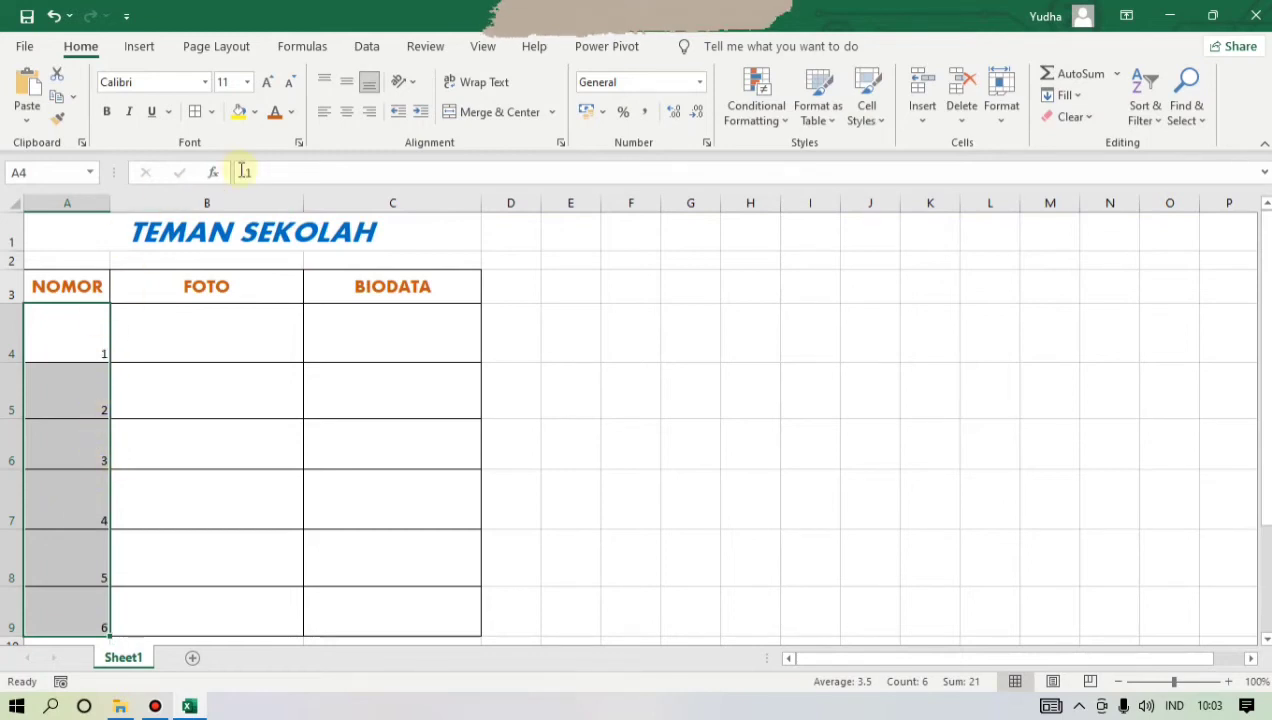
{"action": "left_click", "coordinate": [205, 82]}
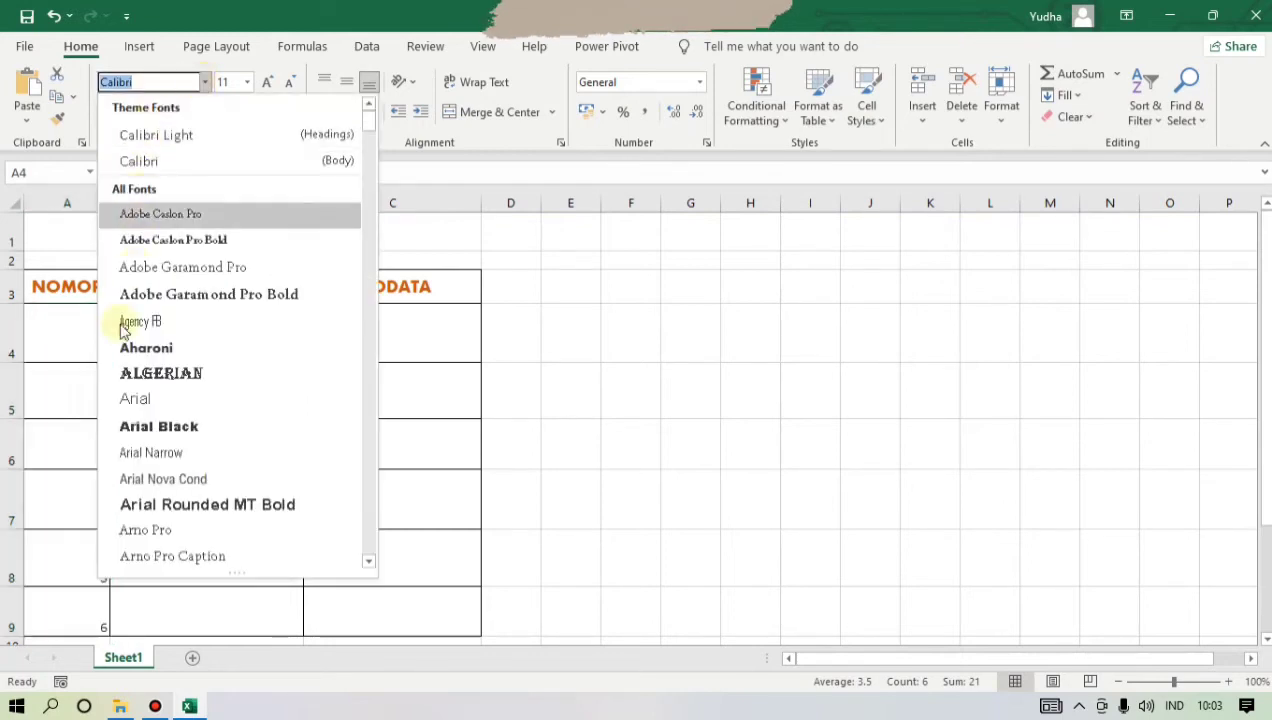
{"action": "left_click", "coordinate": [145, 347]}
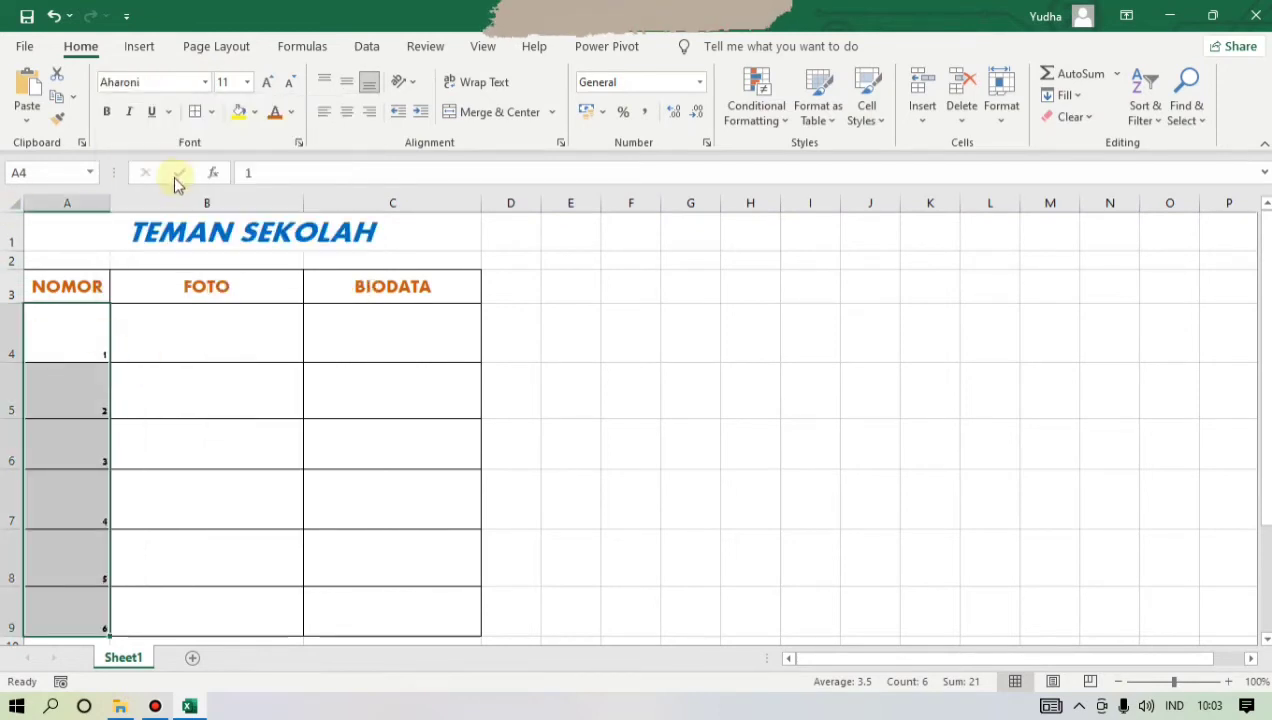
{"action": "left_click", "coordinate": [248, 82]}
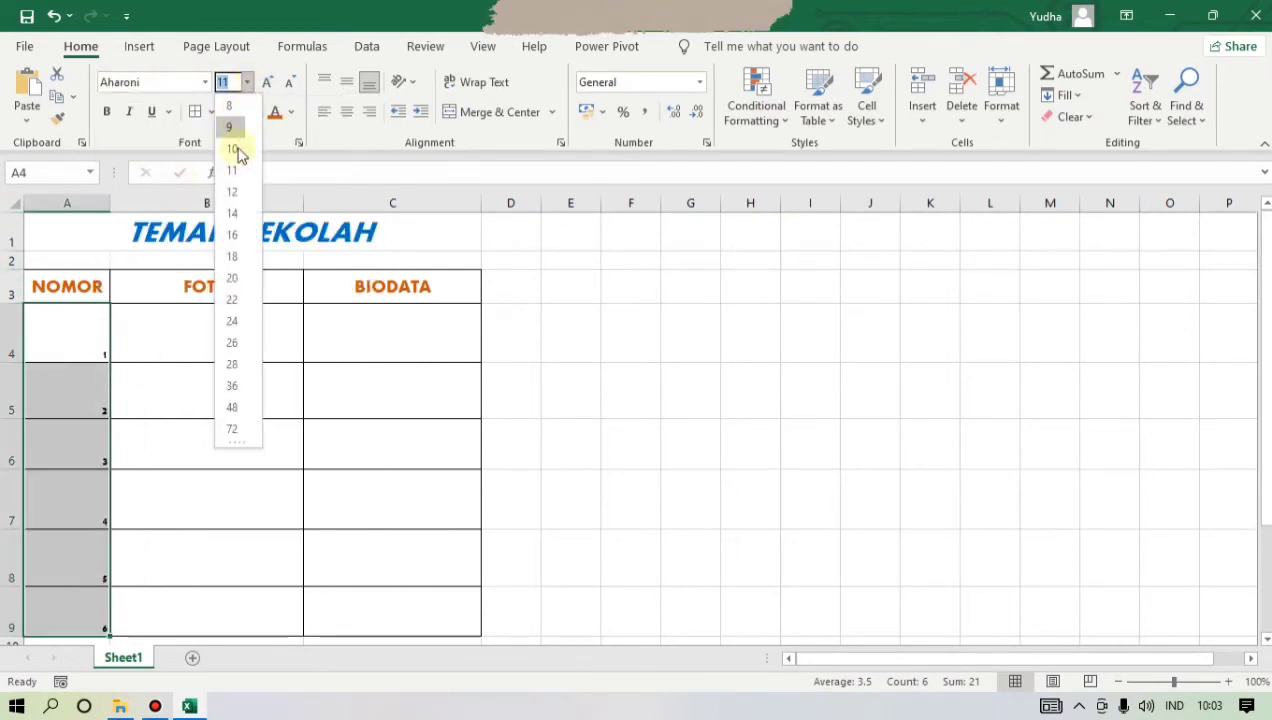
{"action": "left_click", "coordinate": [234, 300]}
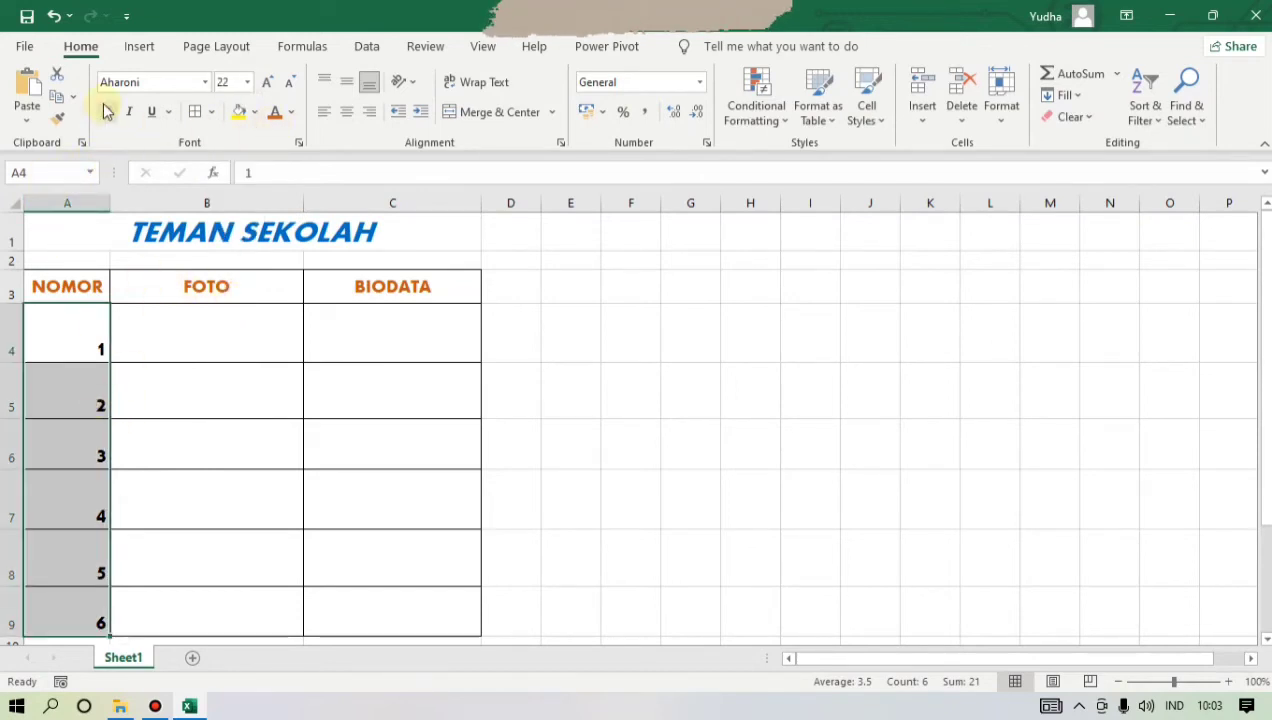
Center the row numbers in A4:A9 both horizontally and vertically
{"action": "left_click", "coordinate": [347, 112]}
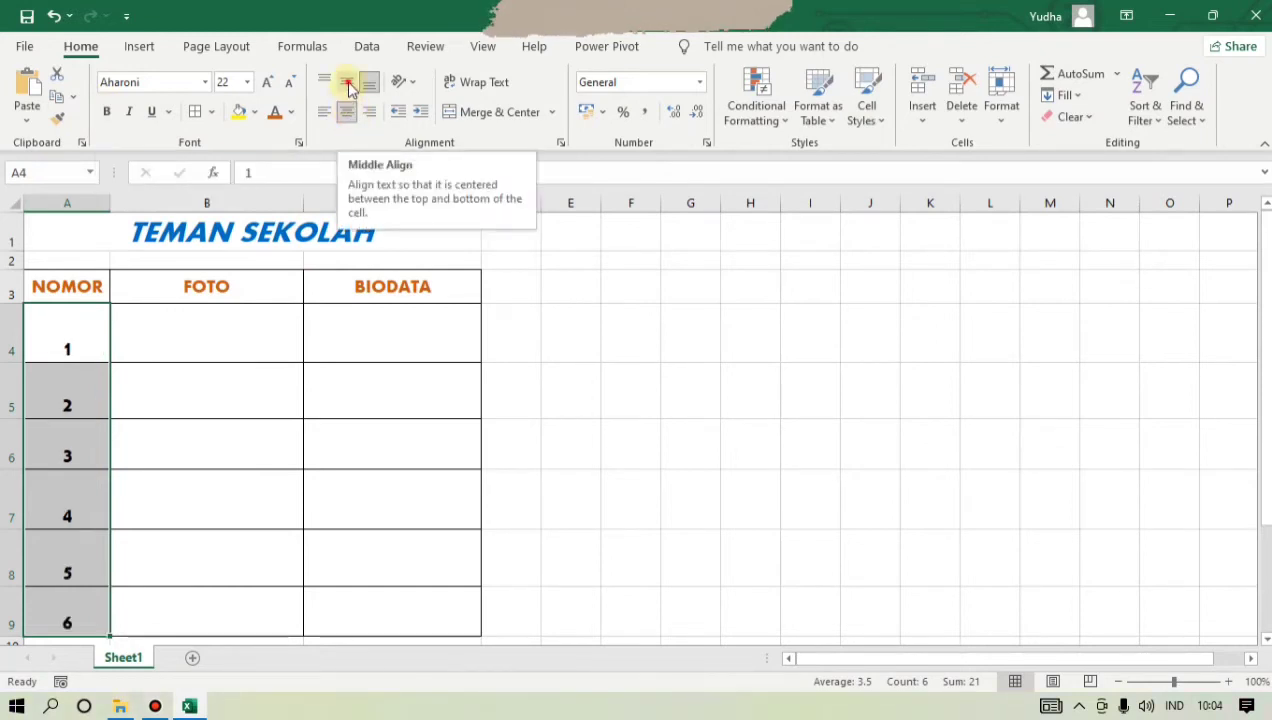
{"action": "left_click", "coordinate": [349, 86]}
{"action": "mouse_move", "coordinate": [156, 708]}
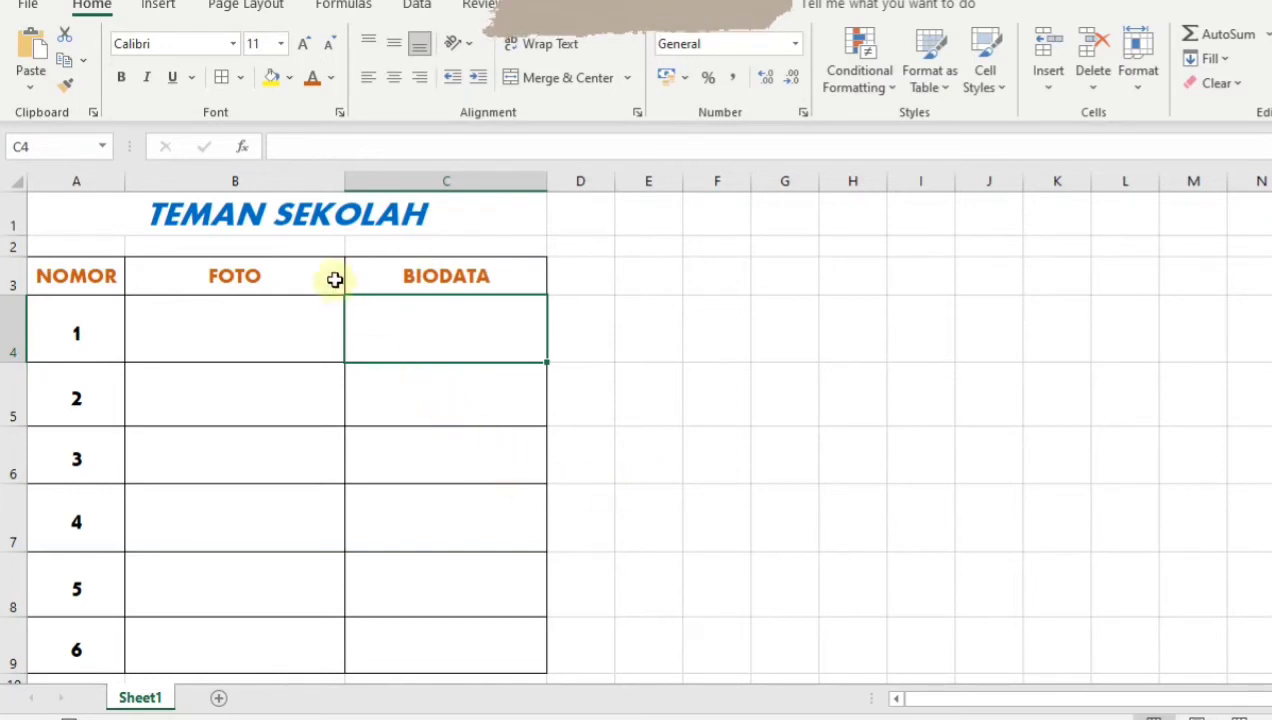
Widen the FOTO column slightly and the BIODATA column more noticeably
{"action": "left_click", "coordinate": [361, 178]}
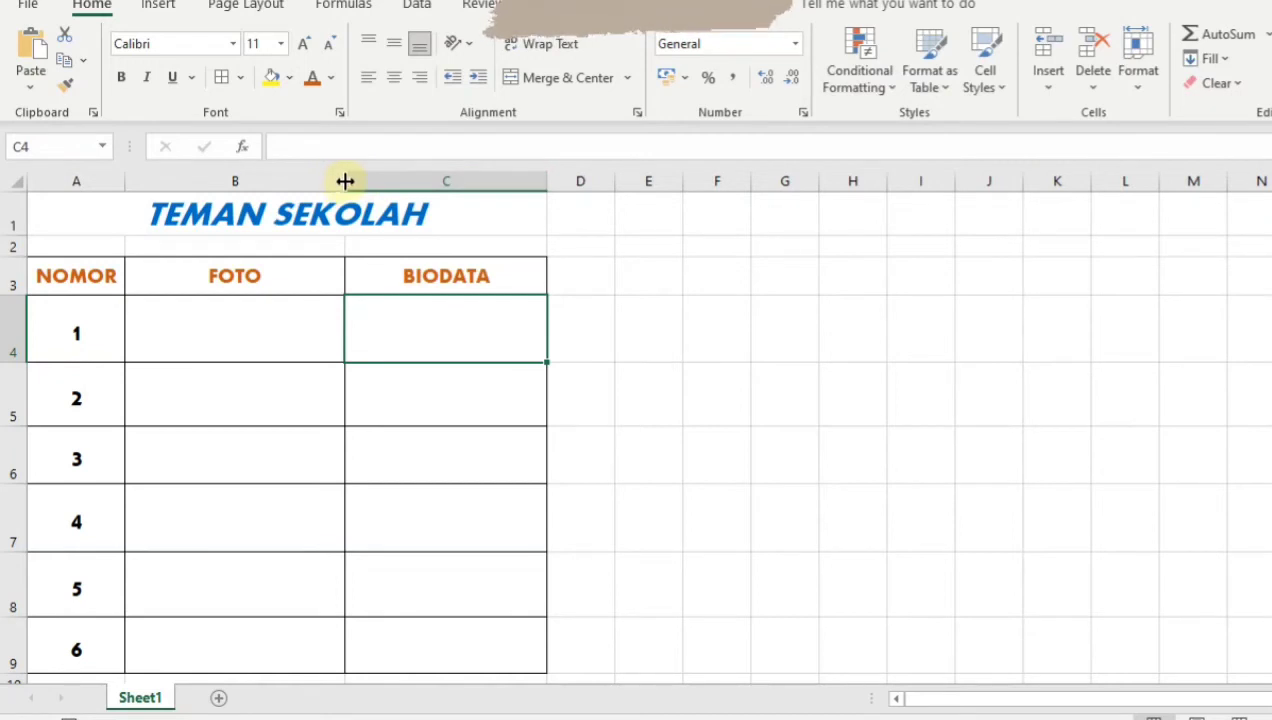
{"action": "left_click_drag", "start_coordinate": [345, 181], "coordinate": [369, 181]}
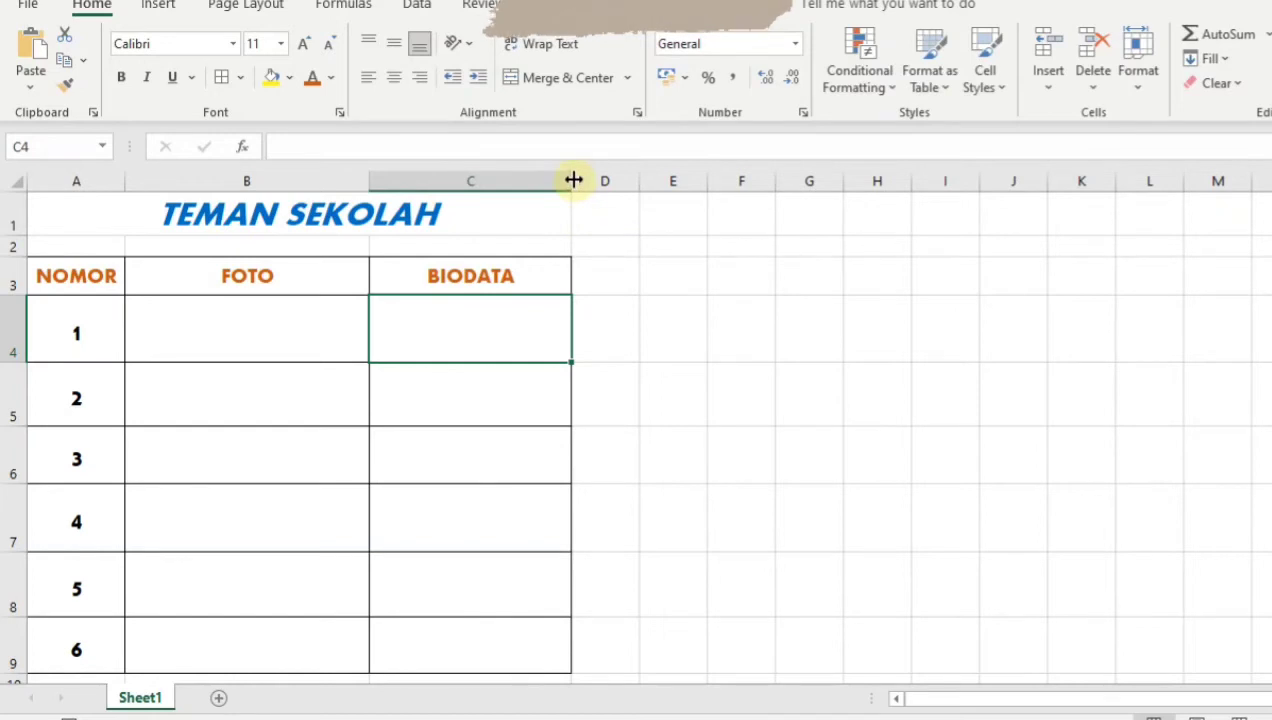
{"action": "left_click_drag", "start_coordinate": [575, 180], "coordinate": [633, 189]}
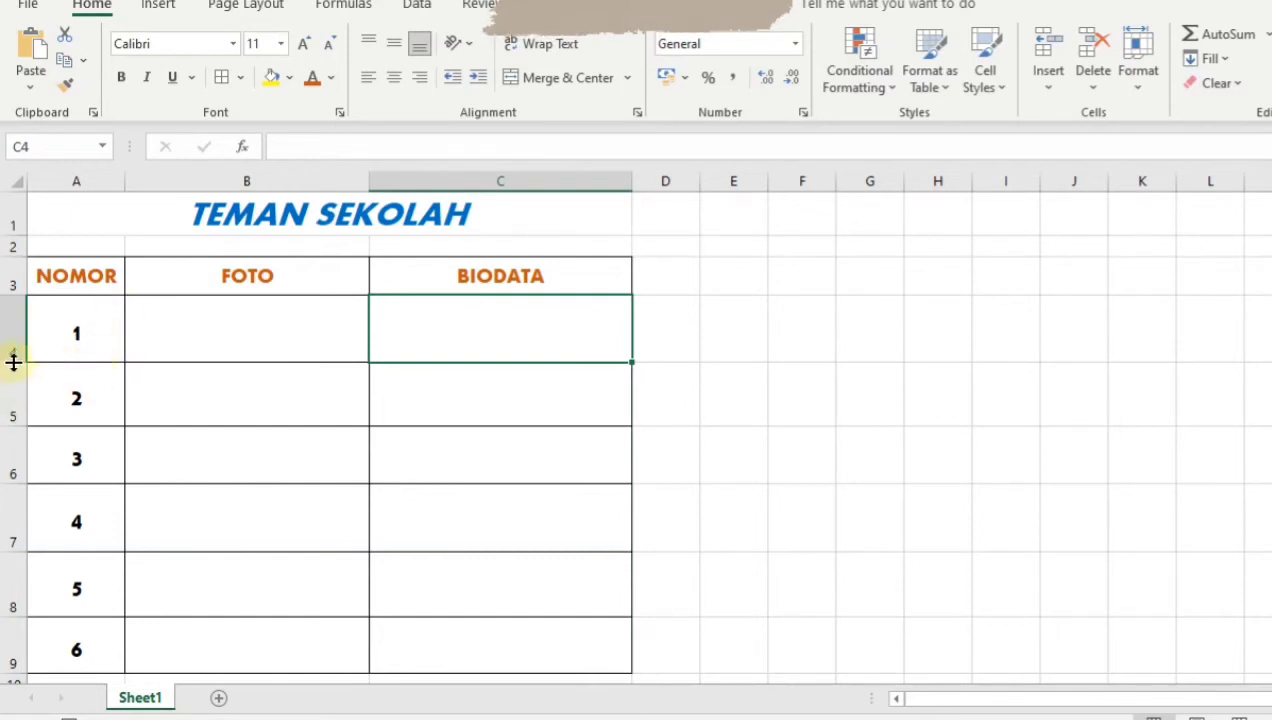
Increase the heights of rows 4, 5 and 6 to roughly the same taller size
{"action": "left_click_drag", "start_coordinate": [13, 362], "coordinate": [12, 367]}
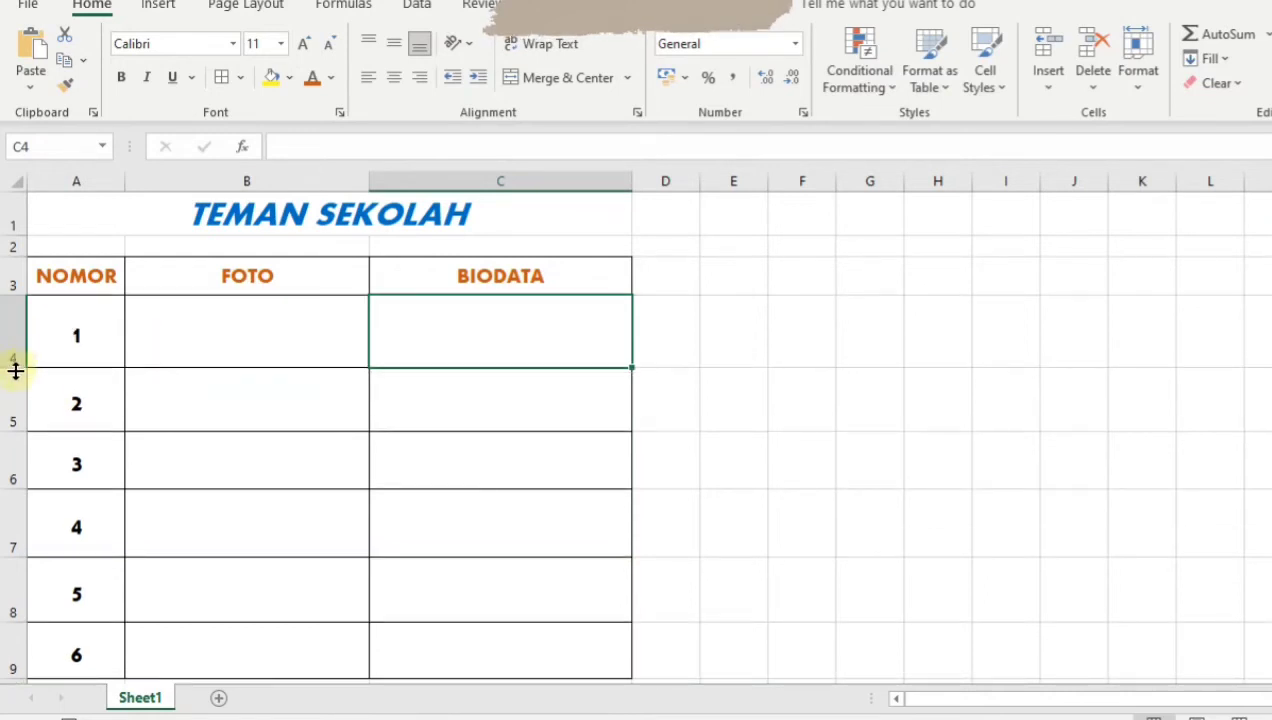
{"action": "left_click_drag", "start_coordinate": [18, 366], "coordinate": [12, 401]}
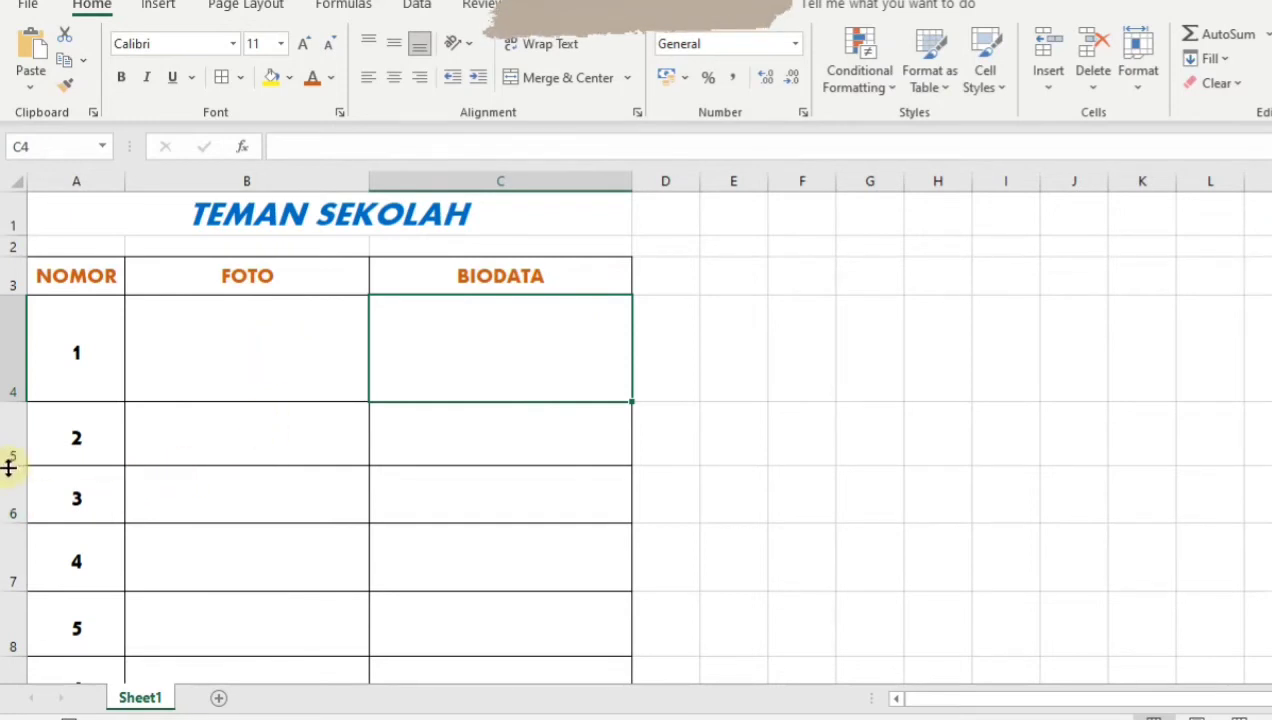
{"action": "left_click_drag", "start_coordinate": [8, 467], "coordinate": [11, 513]}
{"action": "scroll", "coordinate": [48, 510], "scroll_direction": "down", "scroll_amount": 3}
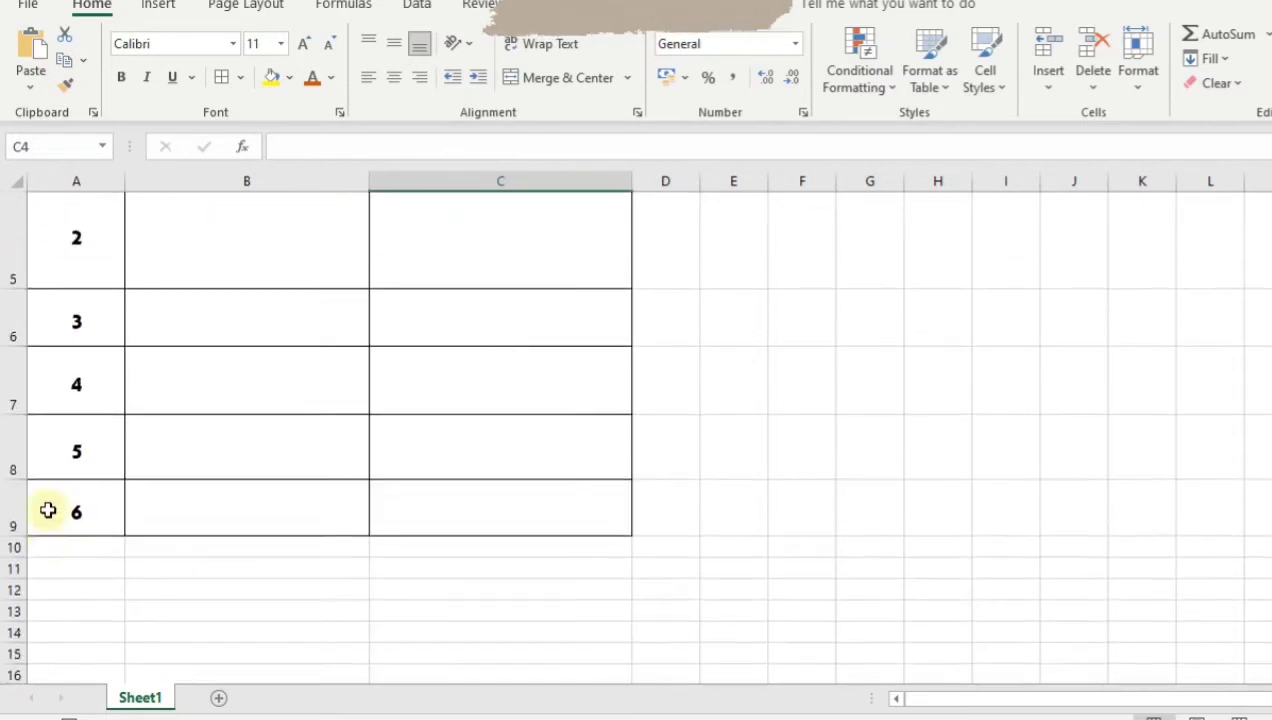
{"action": "scroll", "coordinate": [40, 511], "scroll_direction": "up", "scroll_amount": 3}
{"action": "scroll", "coordinate": [33, 541], "scroll_direction": "down", "scroll_amount": 1}
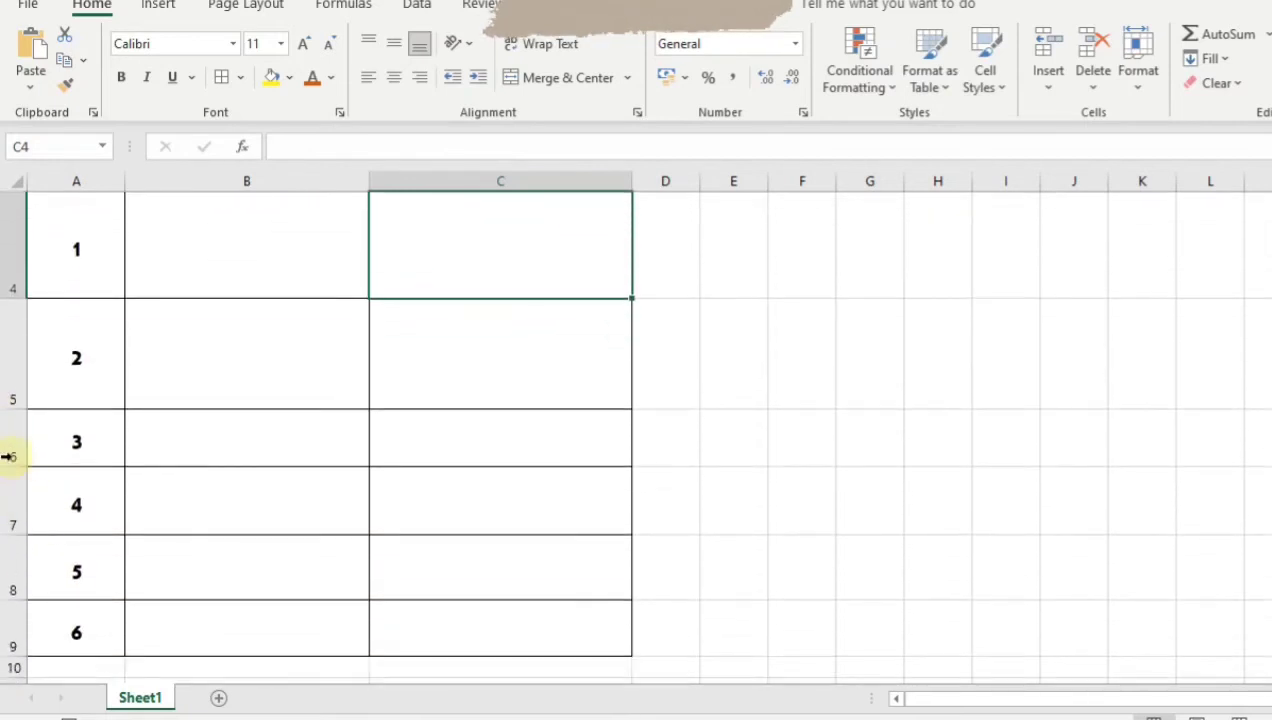
{"action": "left_click_drag", "start_coordinate": [12, 466], "coordinate": [11, 511]}
Increase the heights of rows 7, 8 and 9 to roughly match the taller rows above
{"action": "scroll", "coordinate": [11, 511], "scroll_direction": "down", "scroll_amount": 1}
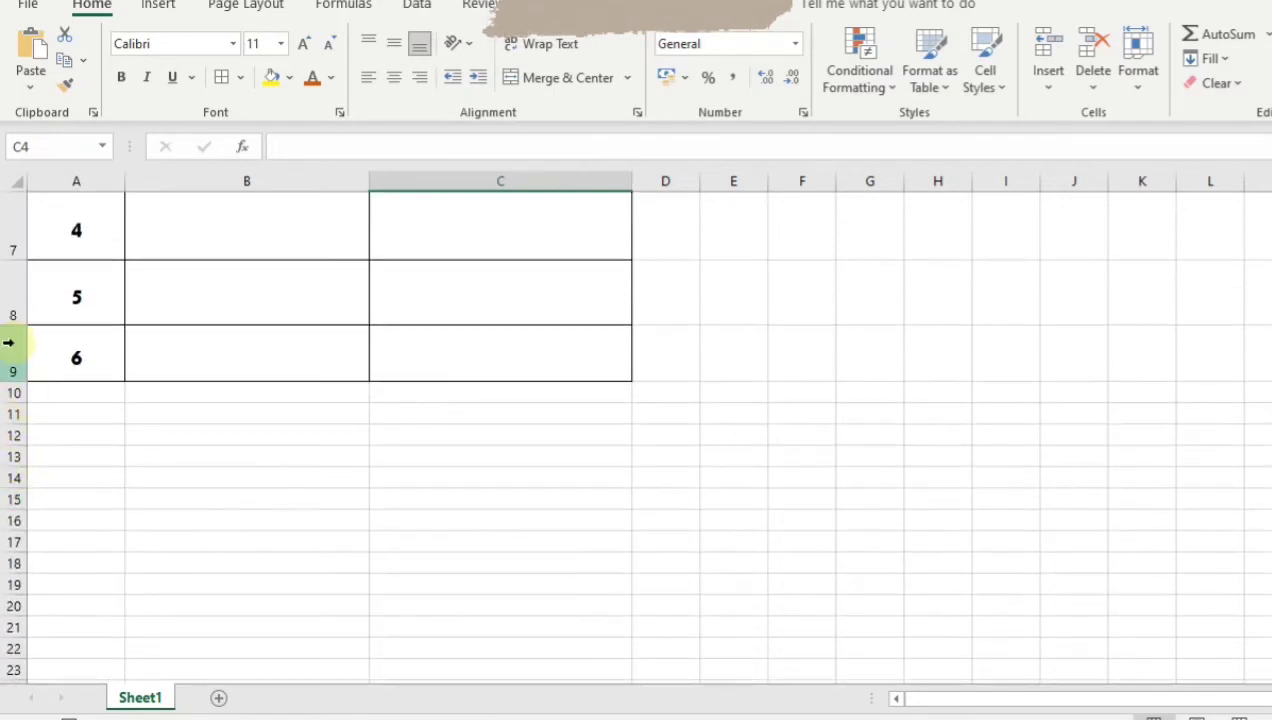
{"action": "scroll", "coordinate": [11, 341], "scroll_direction": "up", "scroll_amount": 1}
{"action": "scroll", "coordinate": [5, 386], "scroll_direction": "down", "scroll_amount": 1}
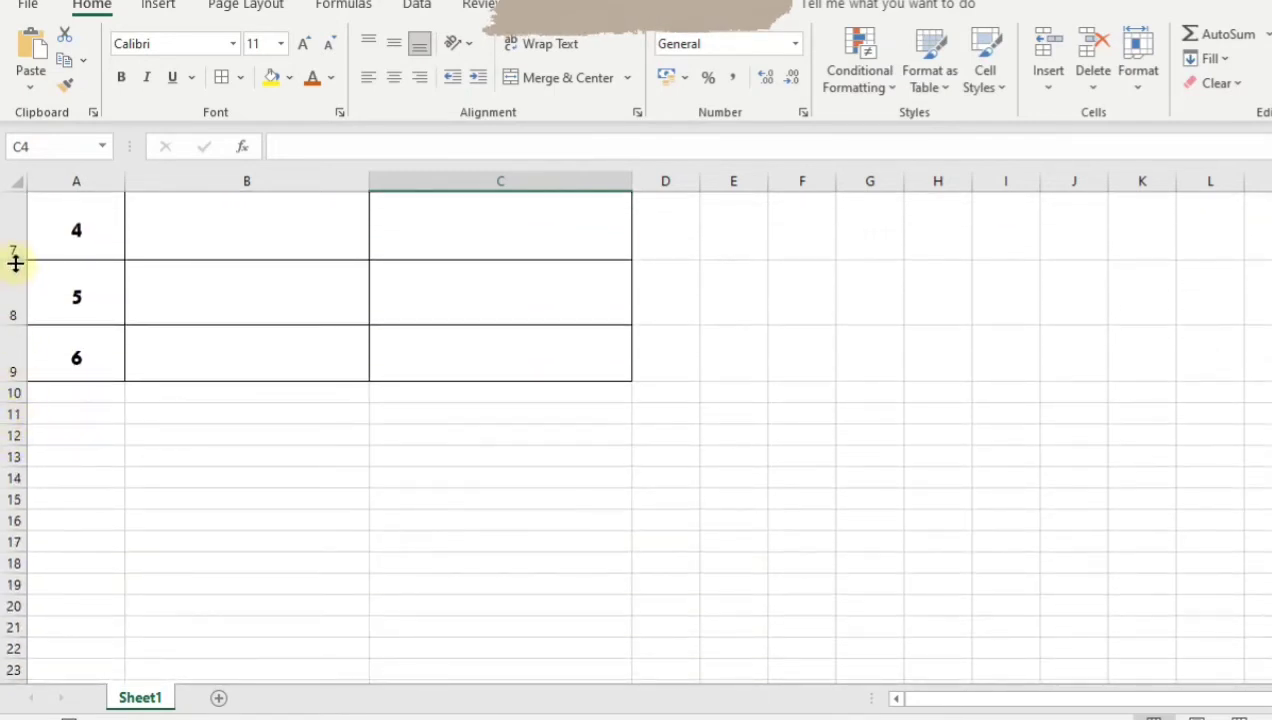
{"action": "scroll", "coordinate": [5, 370], "scroll_direction": "up", "scroll_amount": 1}
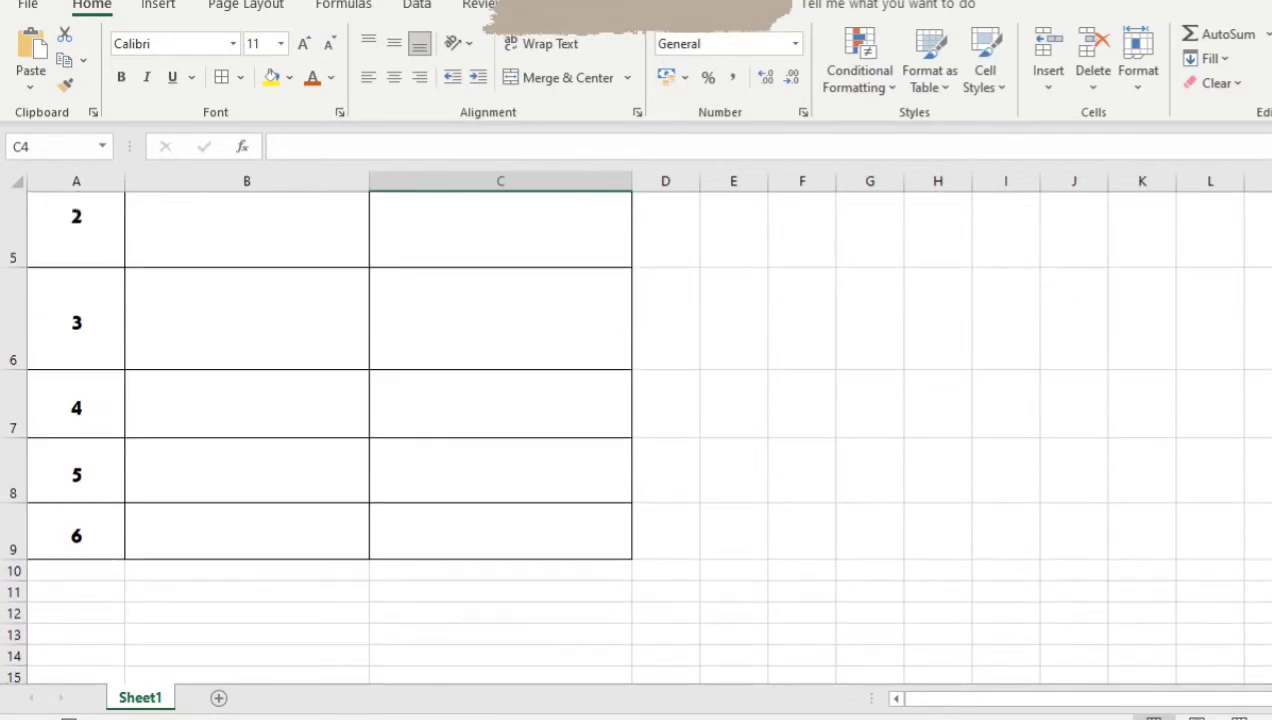
{"action": "left_click_drag", "start_coordinate": [13, 475], "coordinate": [11, 510]}
{"action": "left_click_drag", "start_coordinate": [11, 568], "coordinate": [12, 615]}
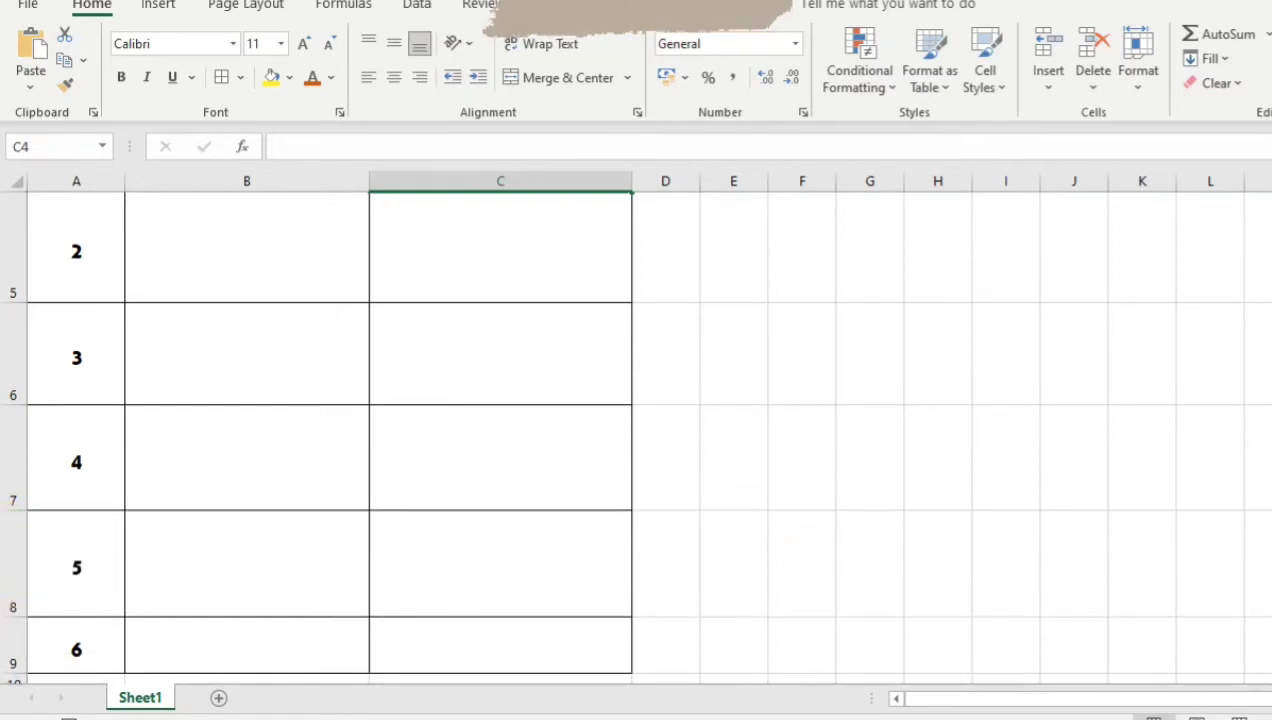
{"action": "scroll", "coordinate": [304, 491], "scroll_direction": "down", "scroll_amount": 2}
{"action": "left_click_drag", "start_coordinate": [10, 462], "coordinate": [8, 521]}
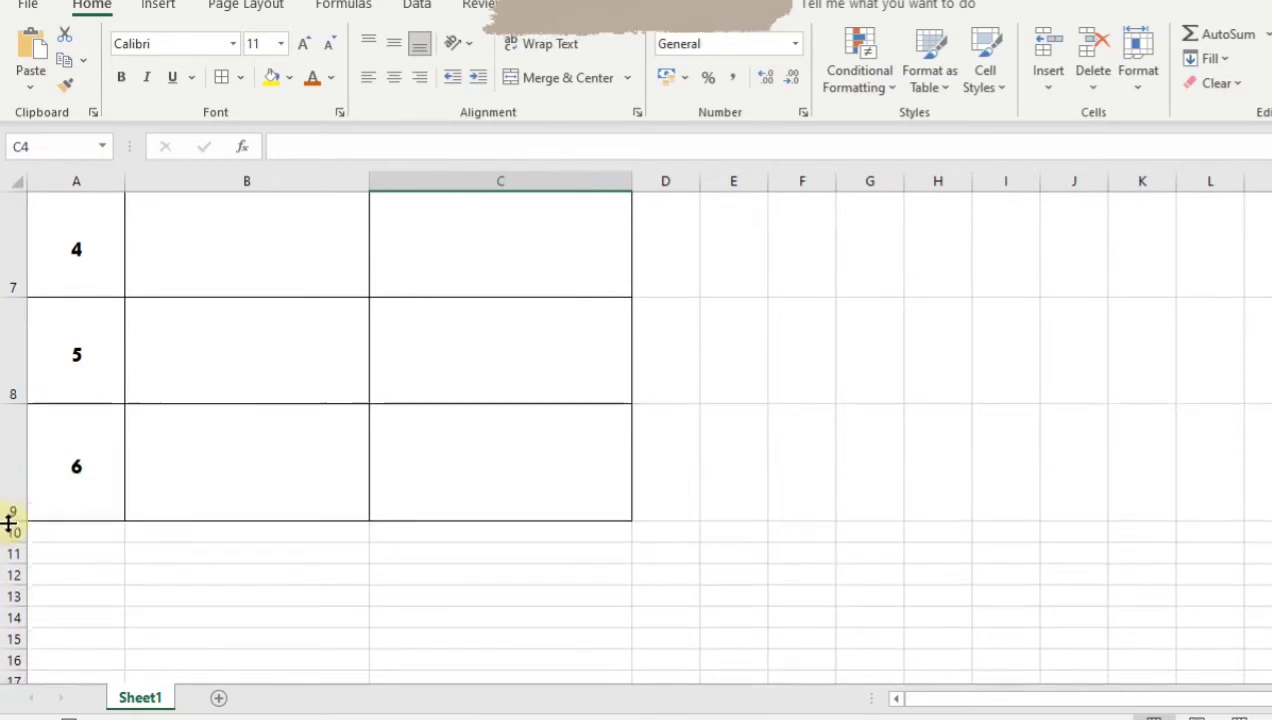
Check the resized table rows and widen the BIODATA column a little further
{"action": "scroll", "coordinate": [636, 438], "scroll_direction": "up", "scroll_amount": 5}
{"action": "scroll", "coordinate": [636, 438], "scroll_direction": "down", "scroll_amount": 4}
{"action": "scroll", "coordinate": [636, 438], "scroll_direction": "up", "scroll_amount": 3}
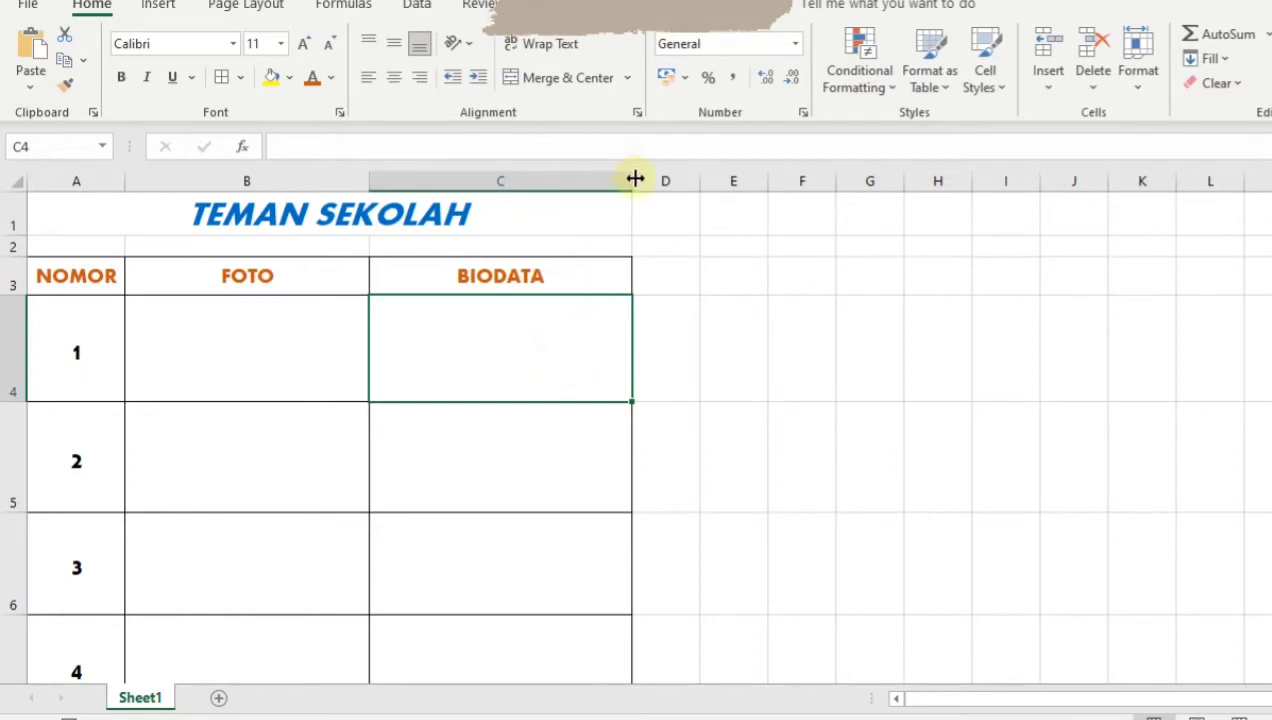
{"action": "left_click_drag", "start_coordinate": [633, 180], "coordinate": [651, 179]}
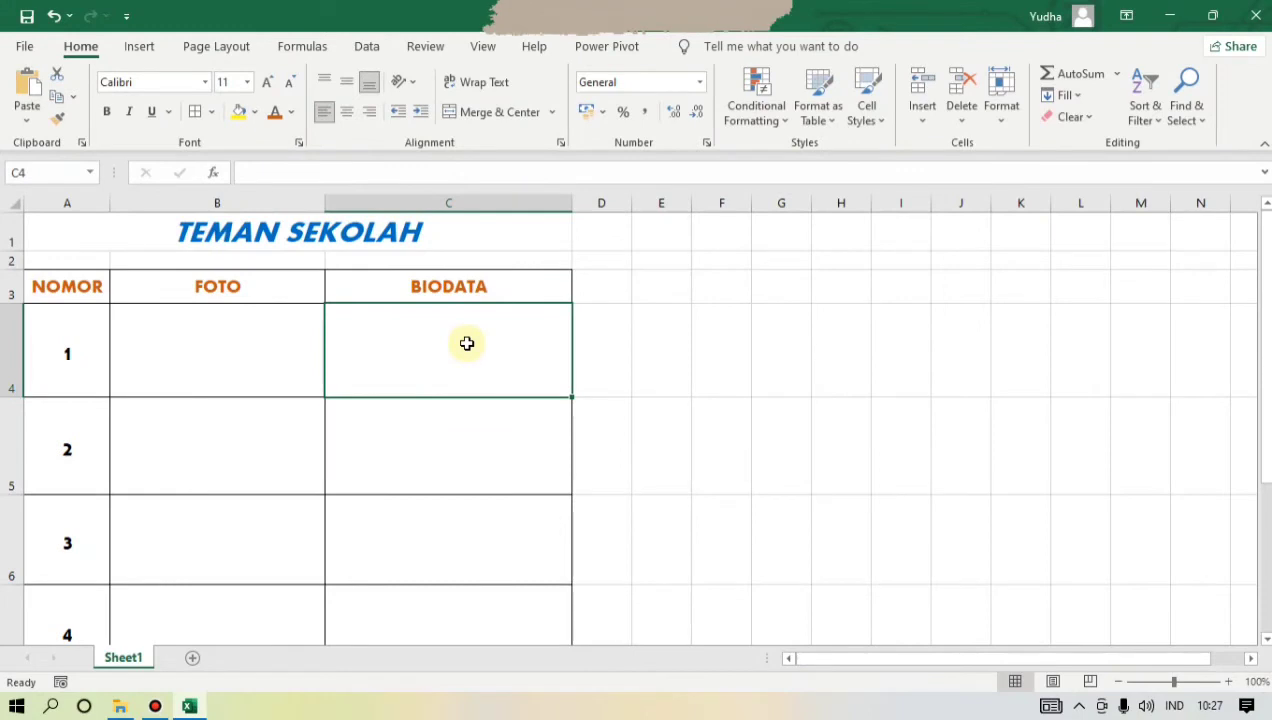
Start the first BIODATA entry in cell C4 with "Nama :" followed by the friend's full name
{"action": "left_click", "coordinate": [464, 343]}
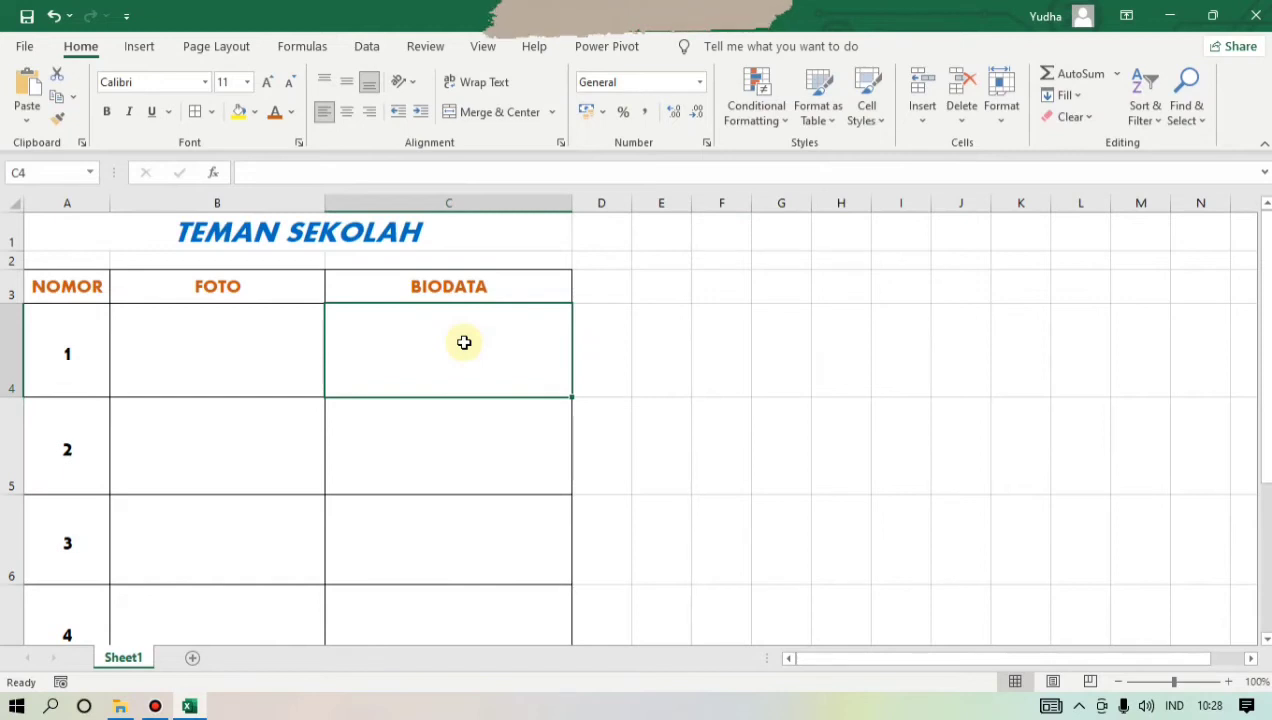
{"action": "type", "text": "Nama"}
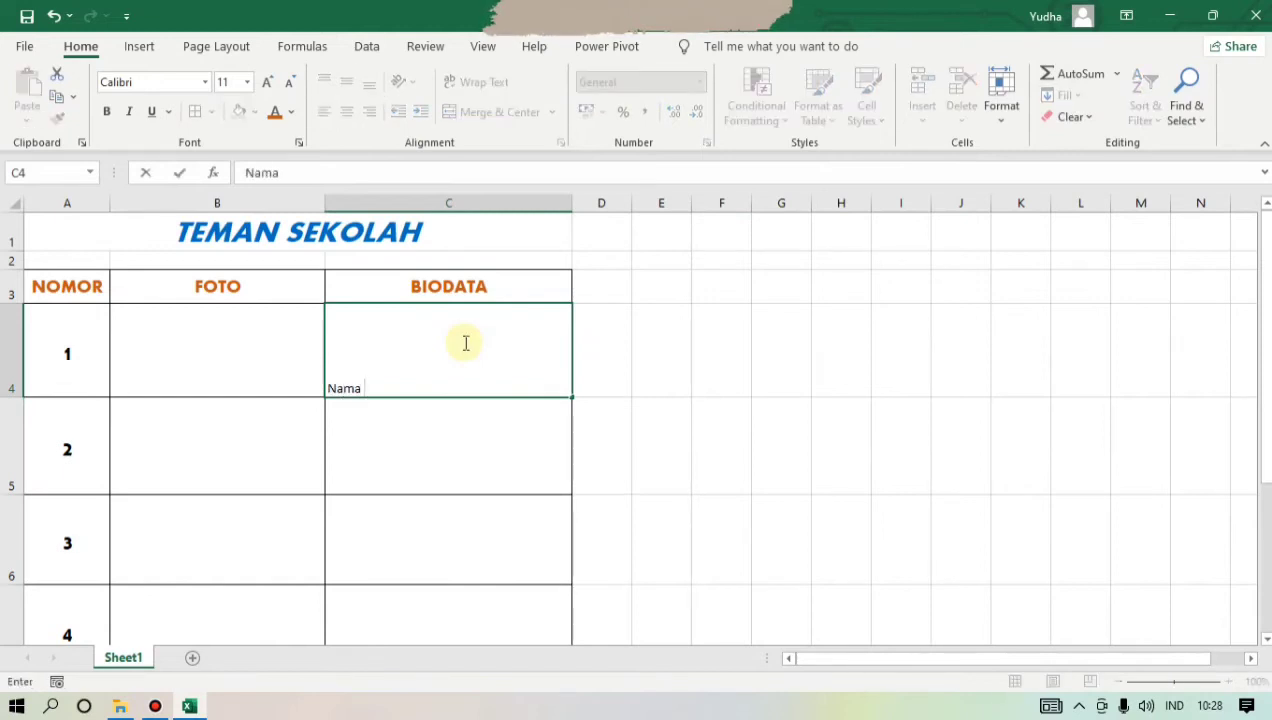
{"action": "type", "text": " : Ben"}
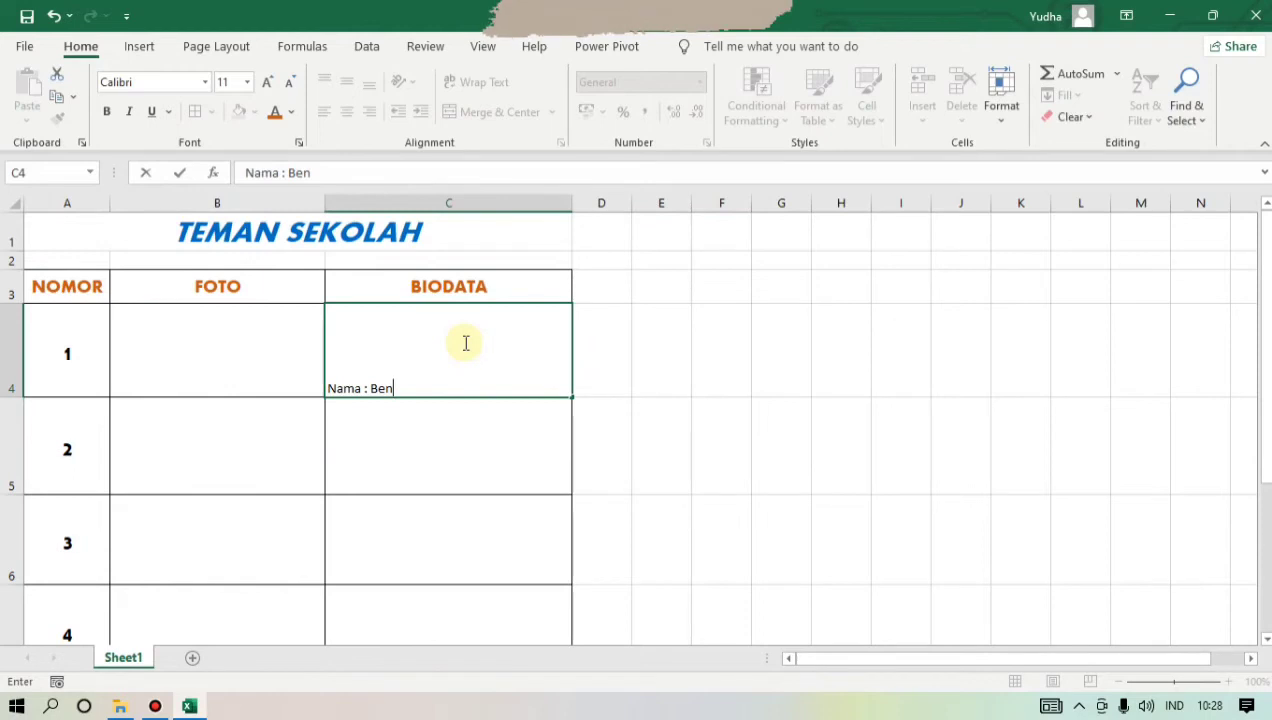
{"action": "type", "text": " Jovi"}
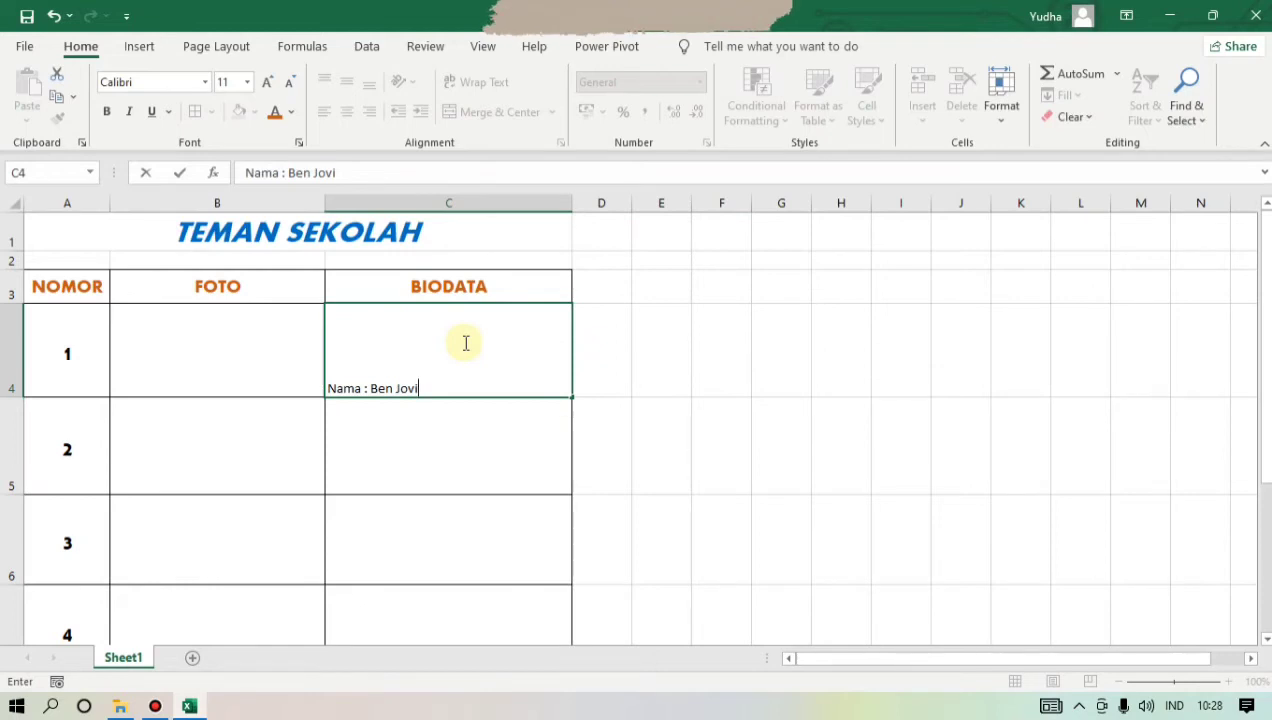
{"action": "type", "text": "Hartono"}
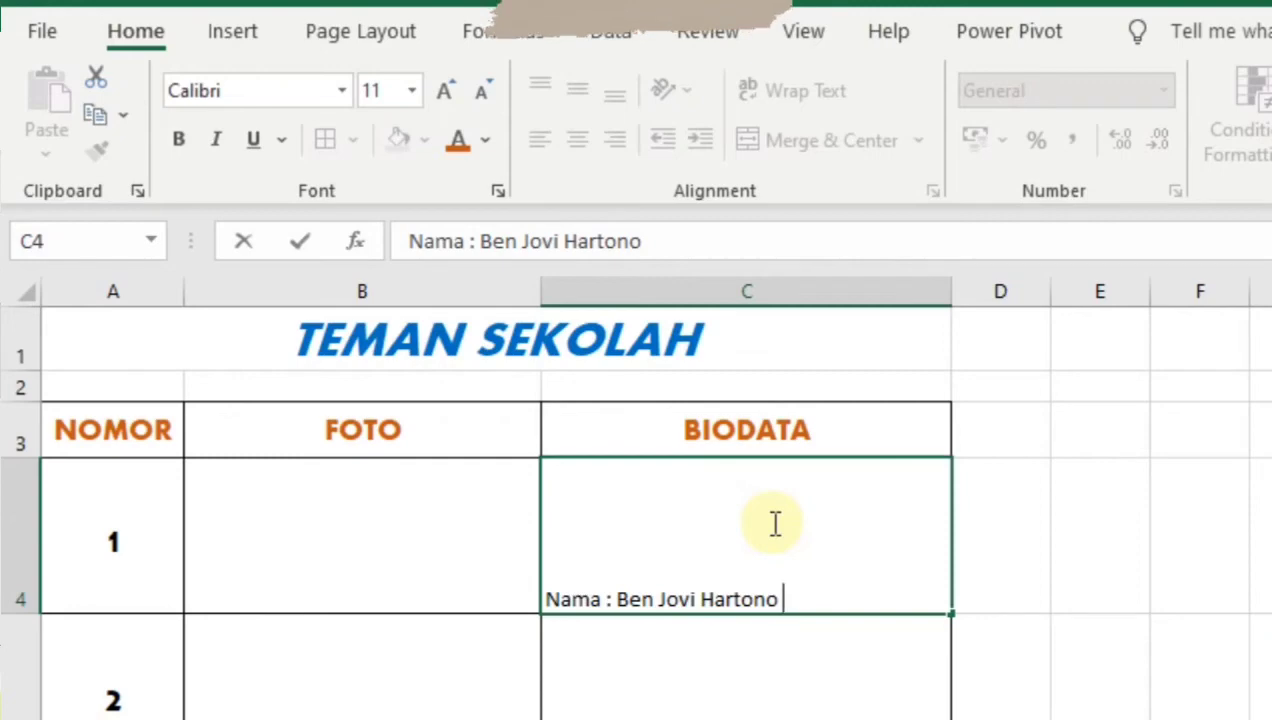
Continue the C4 entry on the same line with "Jenis Kelamin : Laki-Laki"
{"action": "type", "text": "Jeni"}
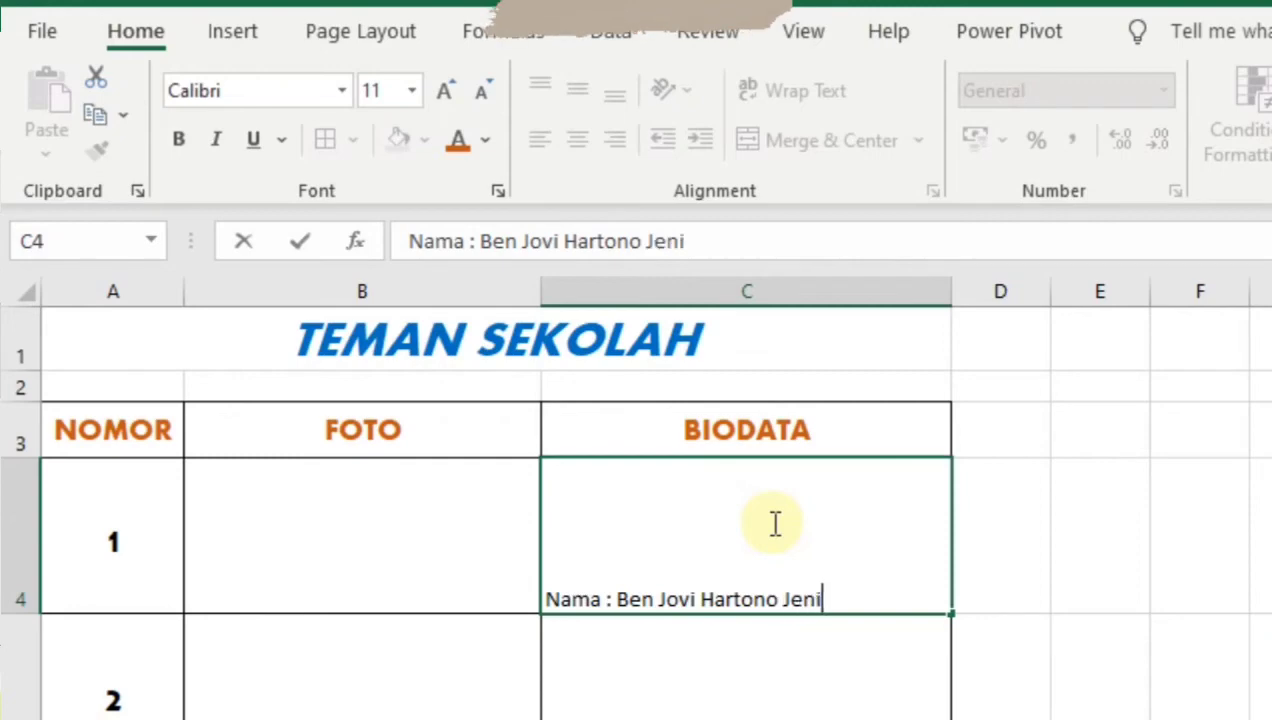
{"action": "type", "text": "s Kelamin"}
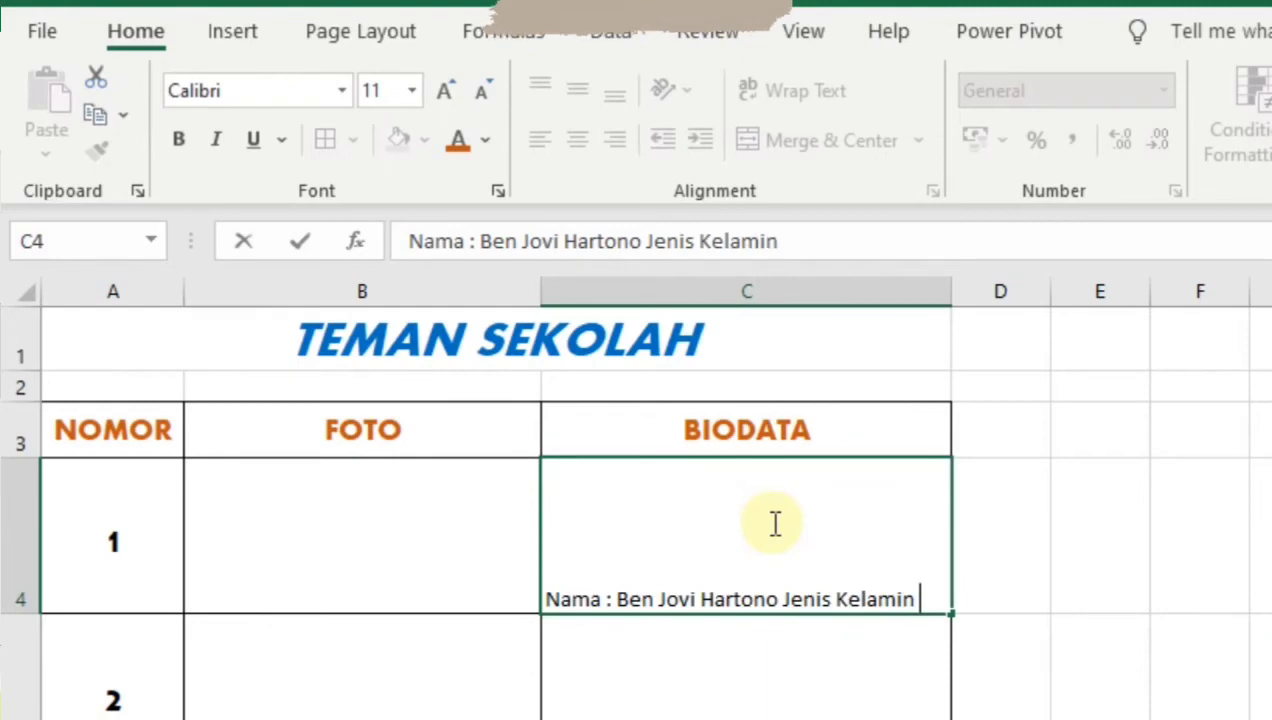
{"action": "type", "text": " : Laki"}
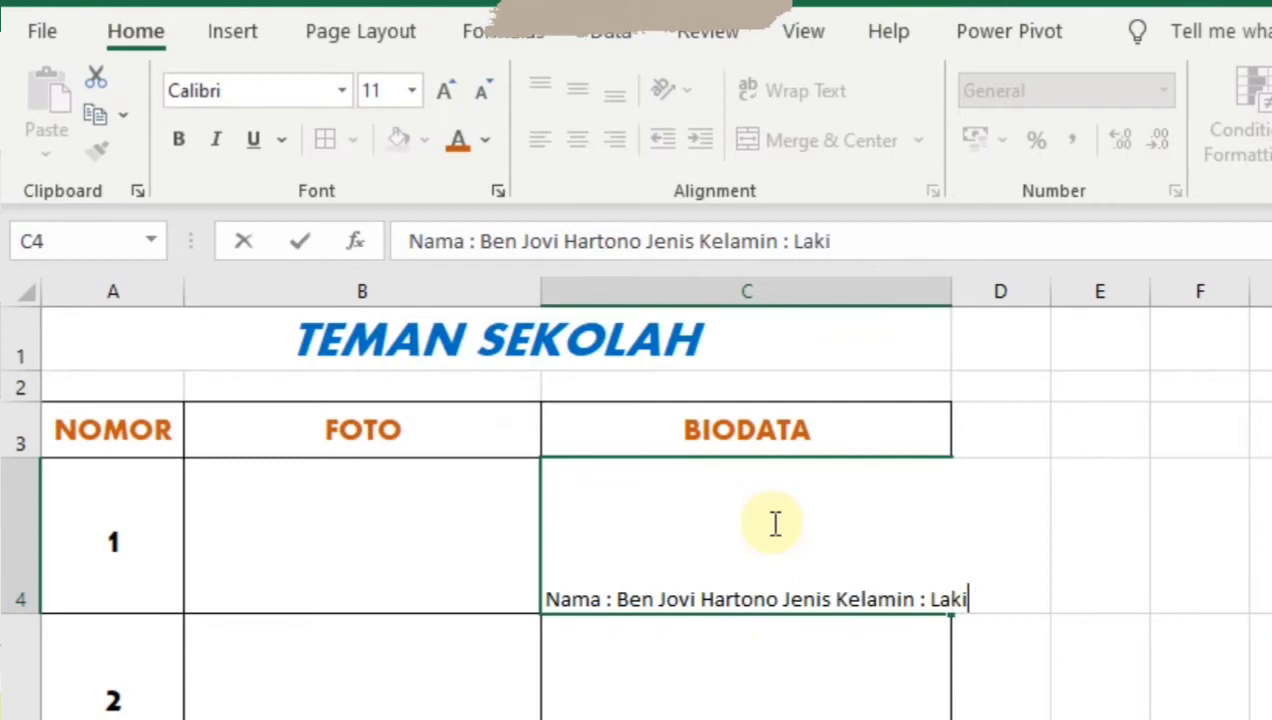
{"action": "type", "text": "-Laki"}
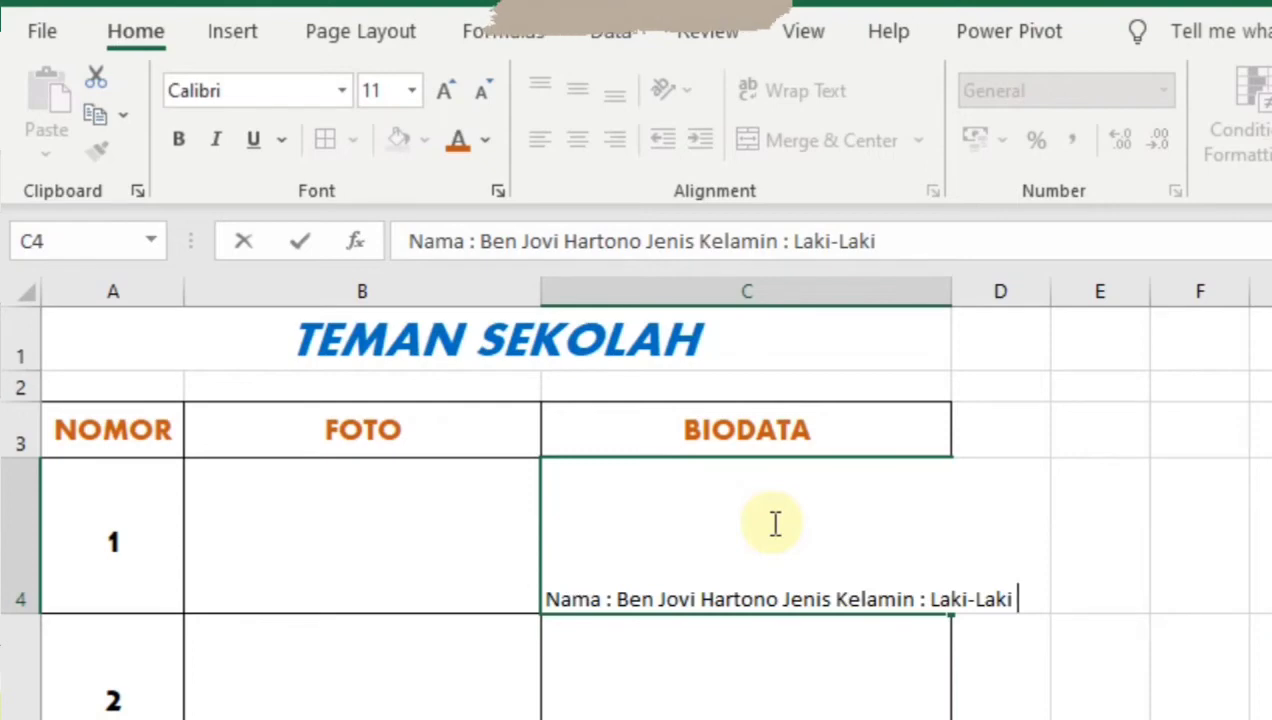
Finish the C4 entry with "Tanggal Lahir :" followed by the friend's date of birth, and commit the cell
{"action": "type", "text": " Tanggal Lahir "}
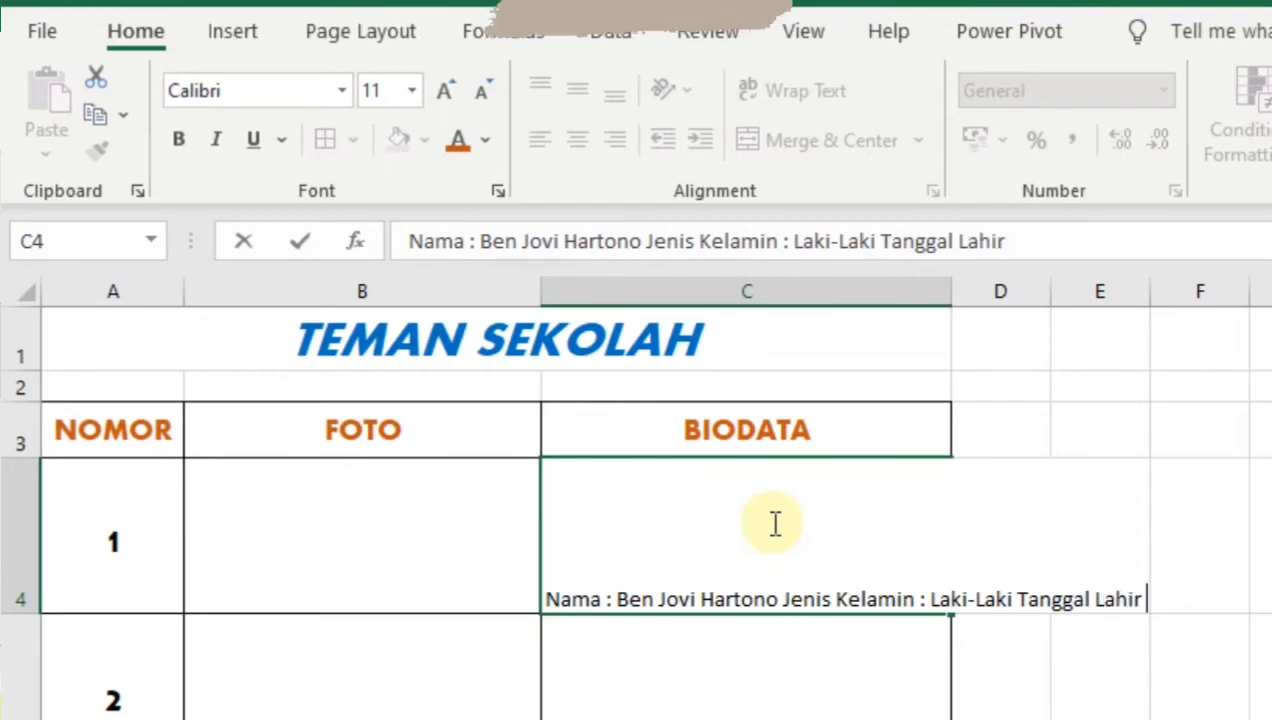
{"action": "type", "text": ": 12"}
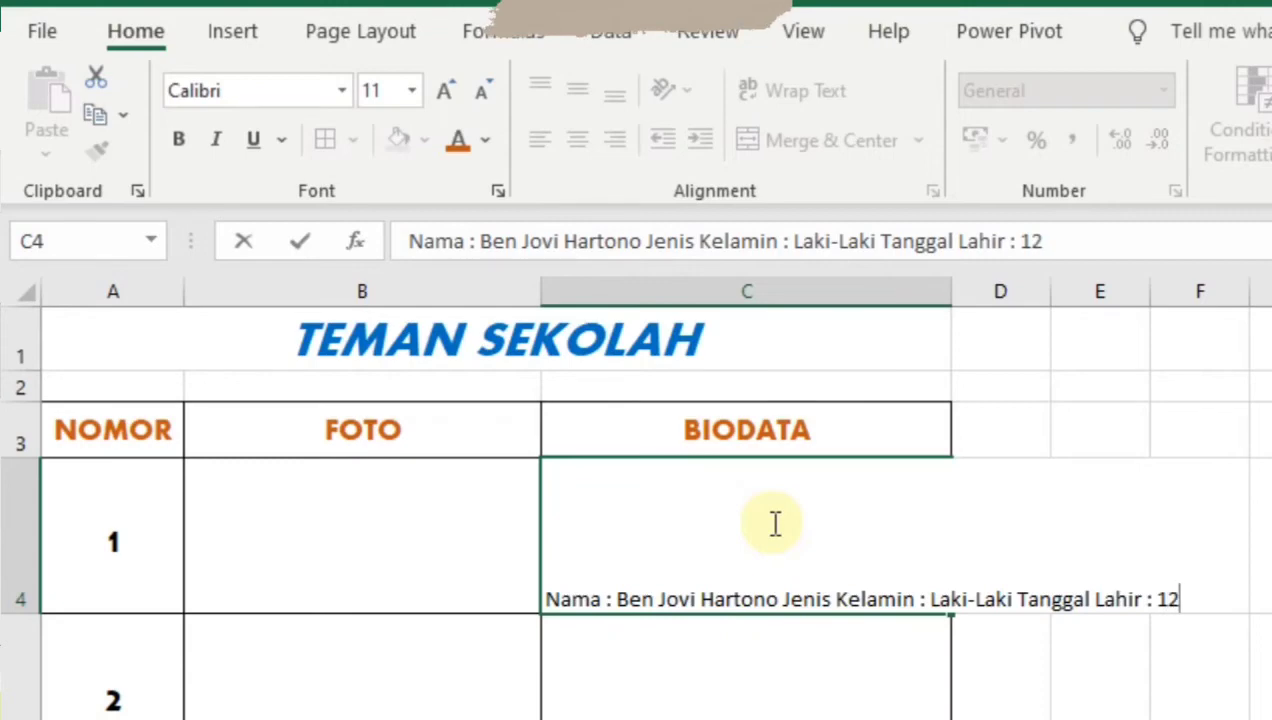
{"action": "type", "text": "/02/"}
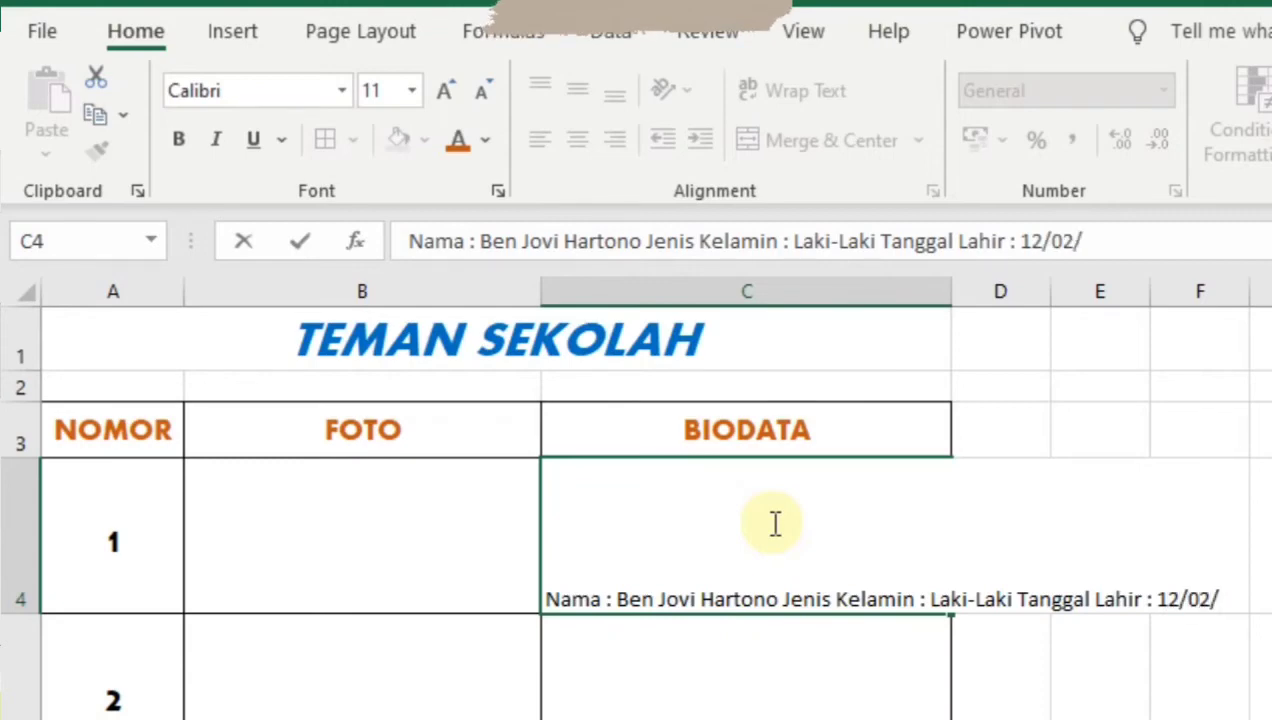
{"action": "type", "text": "2015"}
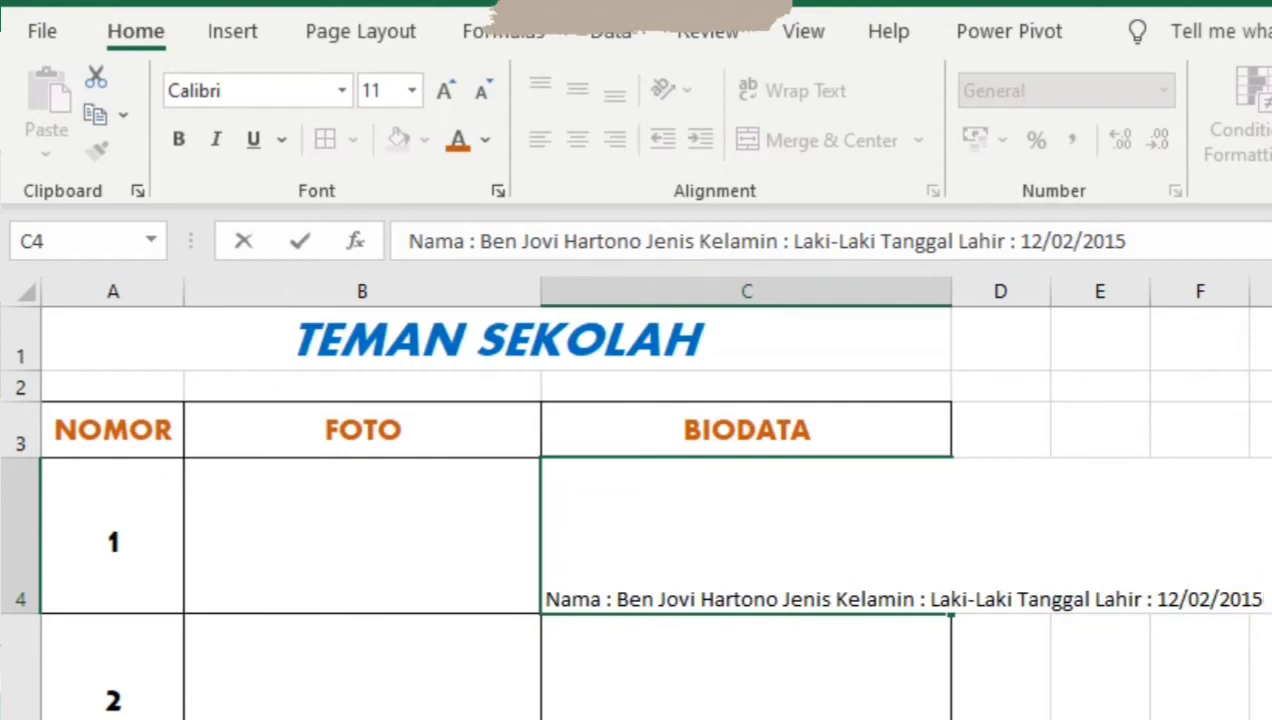
{"action": "left_click", "coordinate": [1270, 560]}
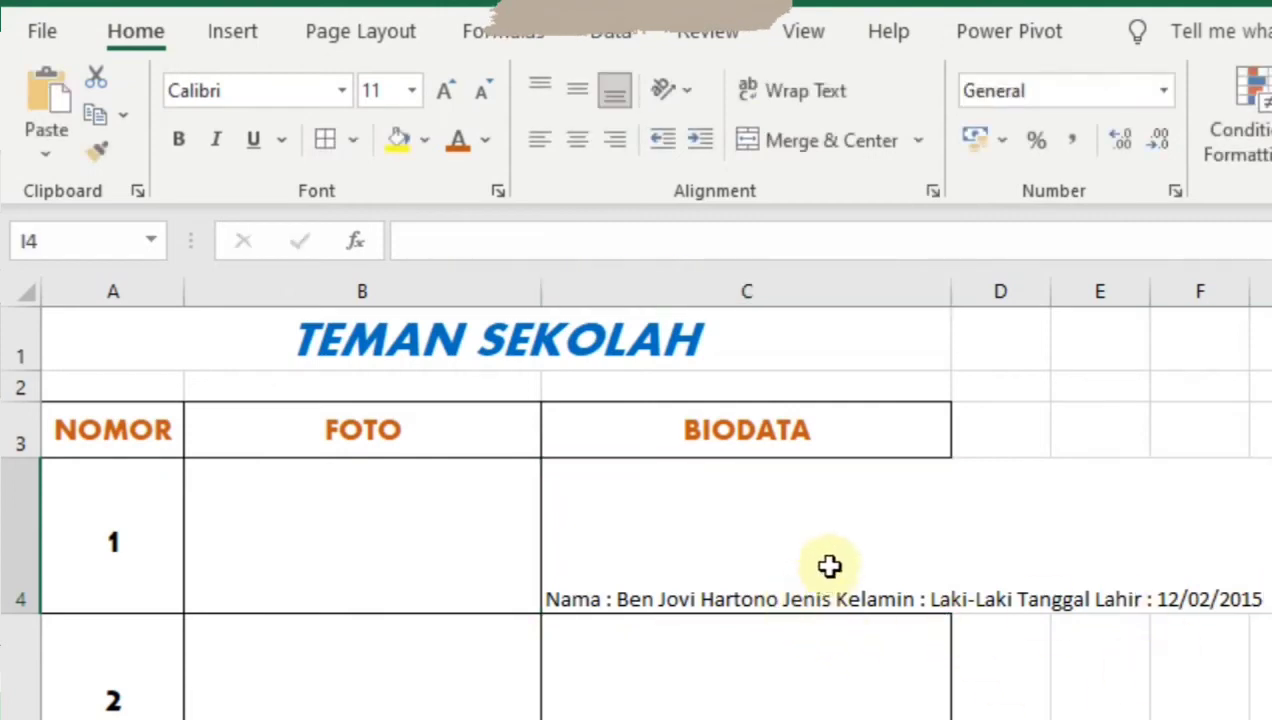
Set the text of BIODATA cell C4 to the Arial font at size 12
{"action": "left_click", "coordinate": [690, 533]}
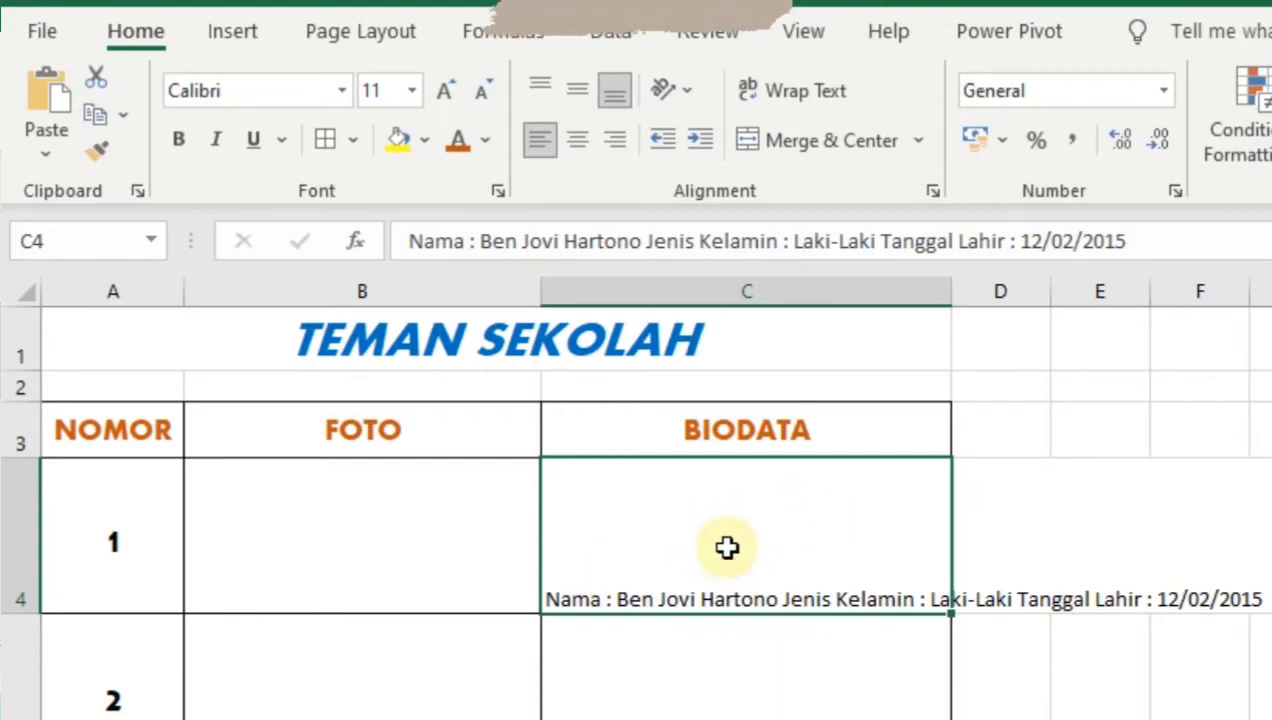
{"action": "left_click", "coordinate": [341, 90]}
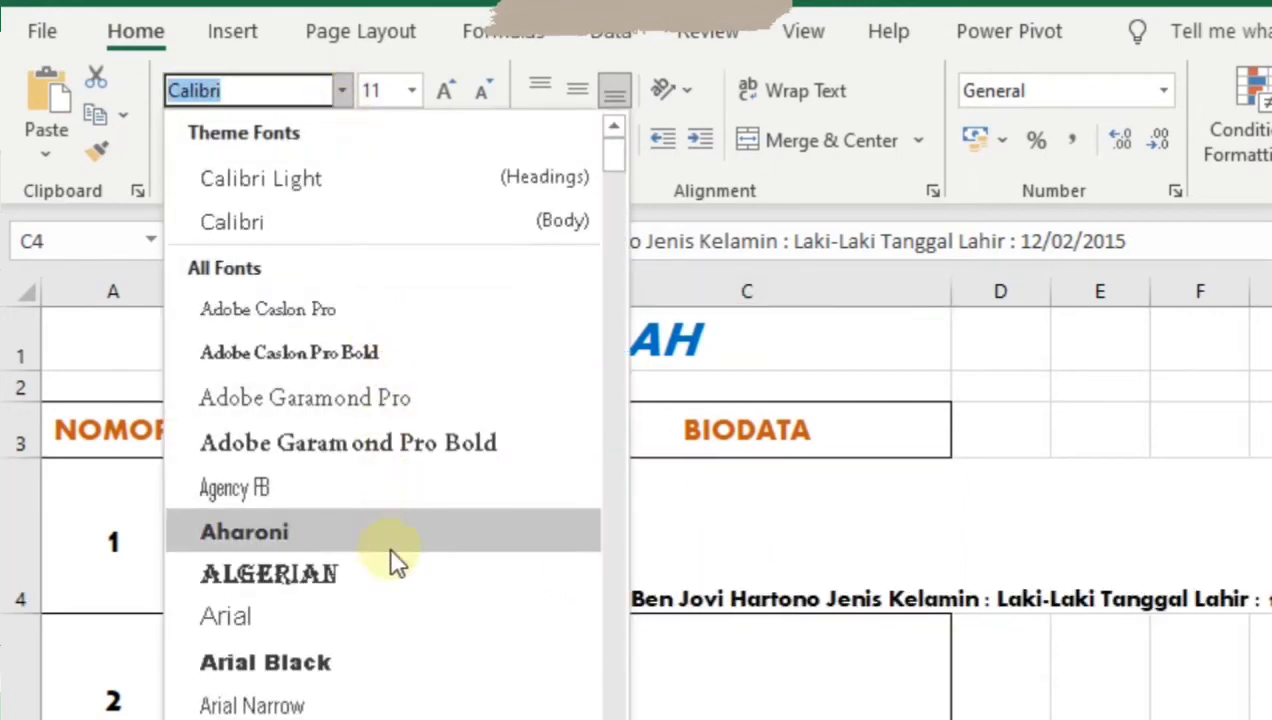
{"action": "left_click", "coordinate": [365, 608]}
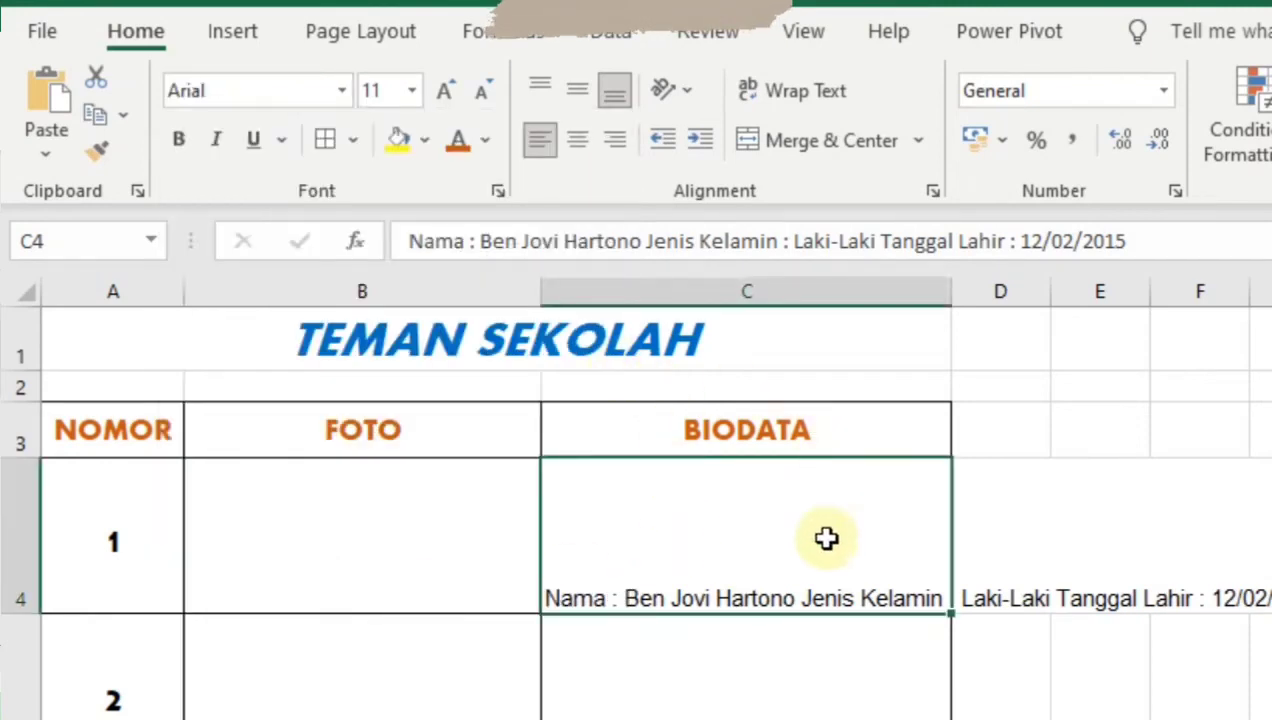
{"action": "left_click", "coordinate": [411, 90]}
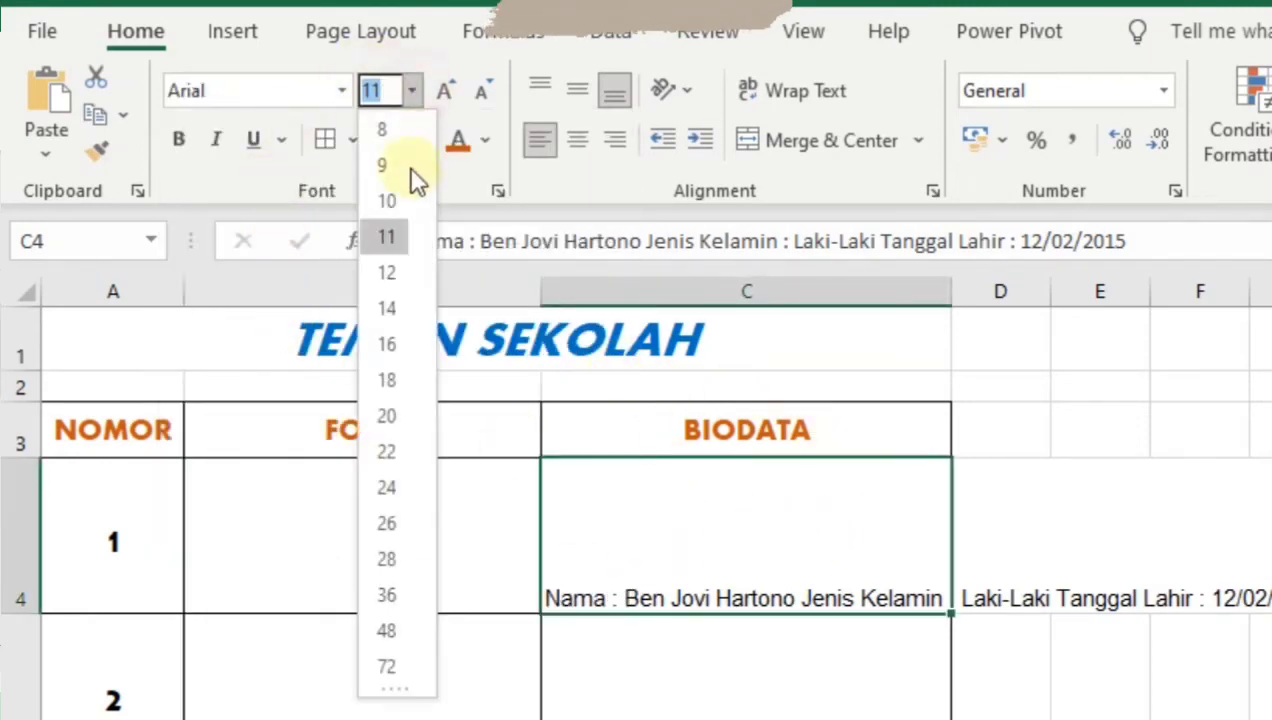
{"action": "left_click", "coordinate": [393, 270]}
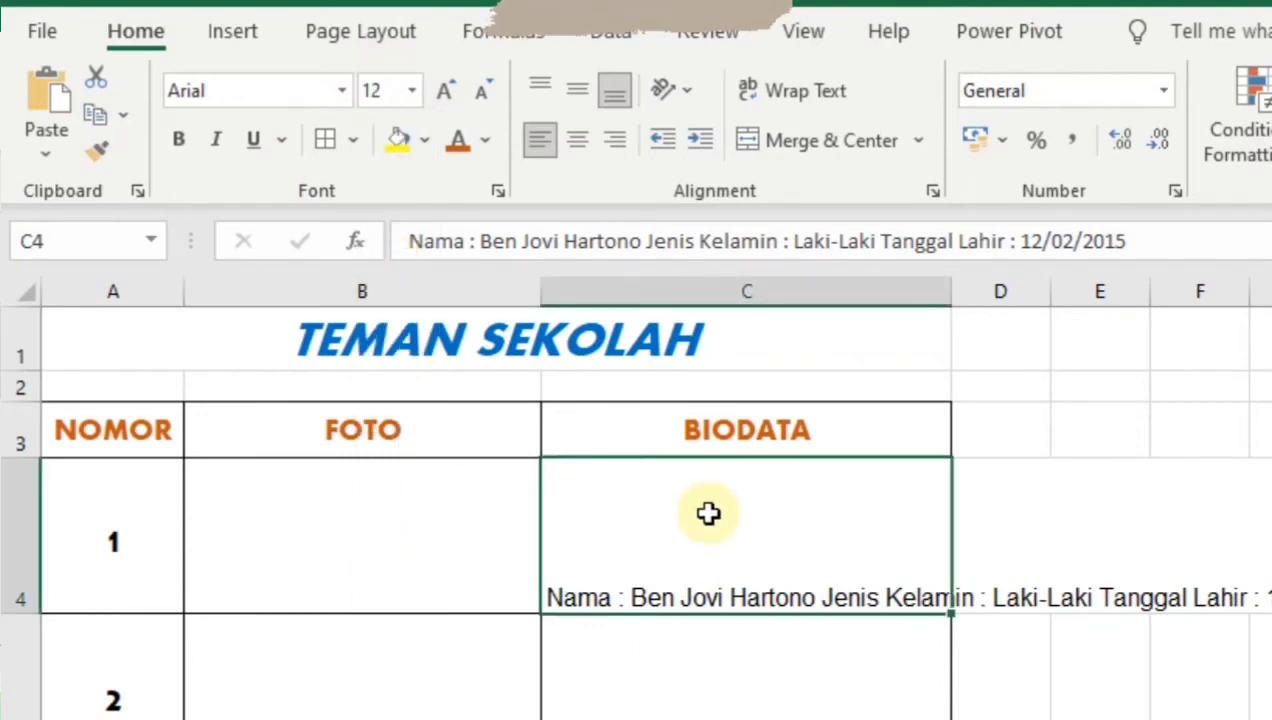
Center the C4 text horizontally and vertically and wrap it within the cell
{"action": "left_click", "coordinate": [578, 141]}
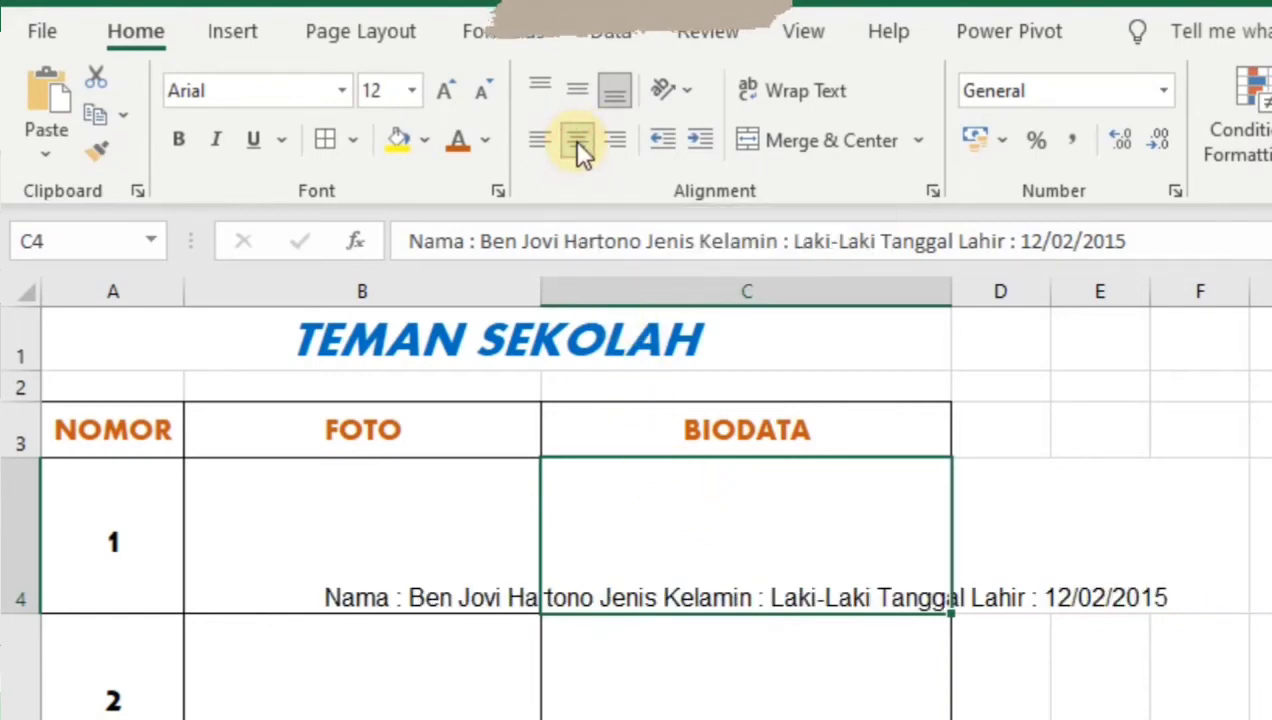
{"action": "left_click", "coordinate": [576, 90]}
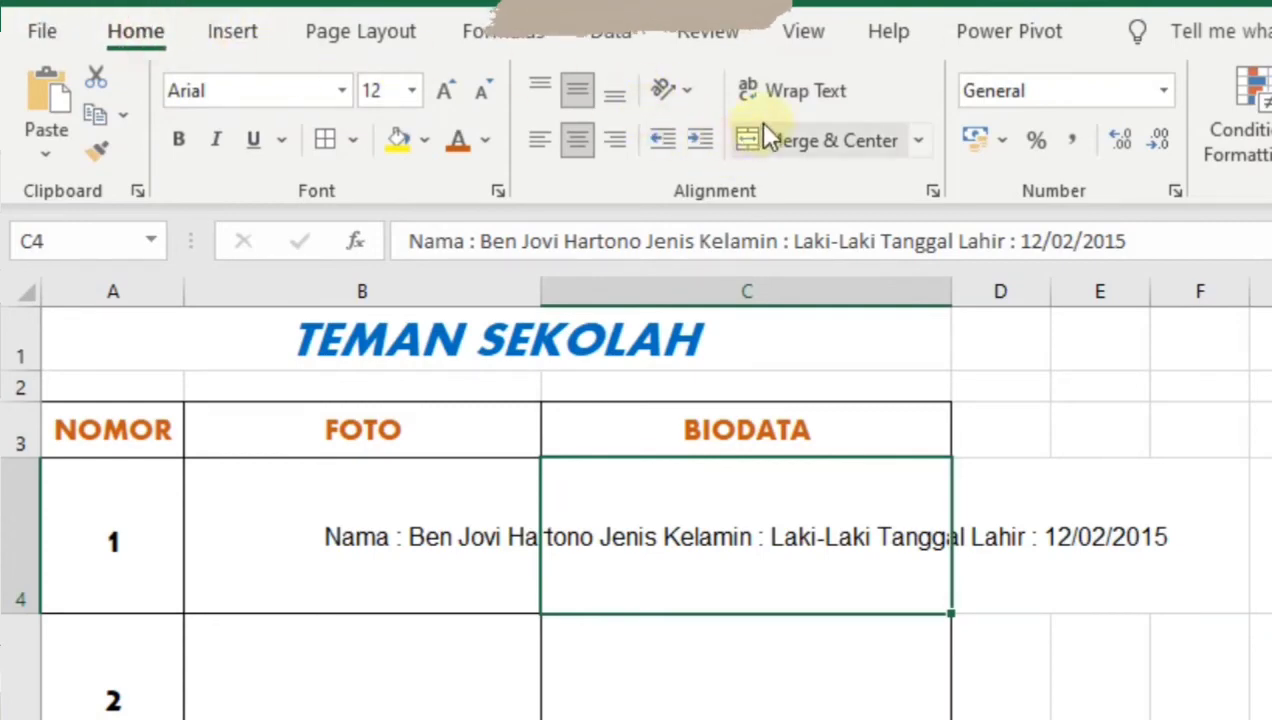
{"action": "left_click", "coordinate": [805, 90]}
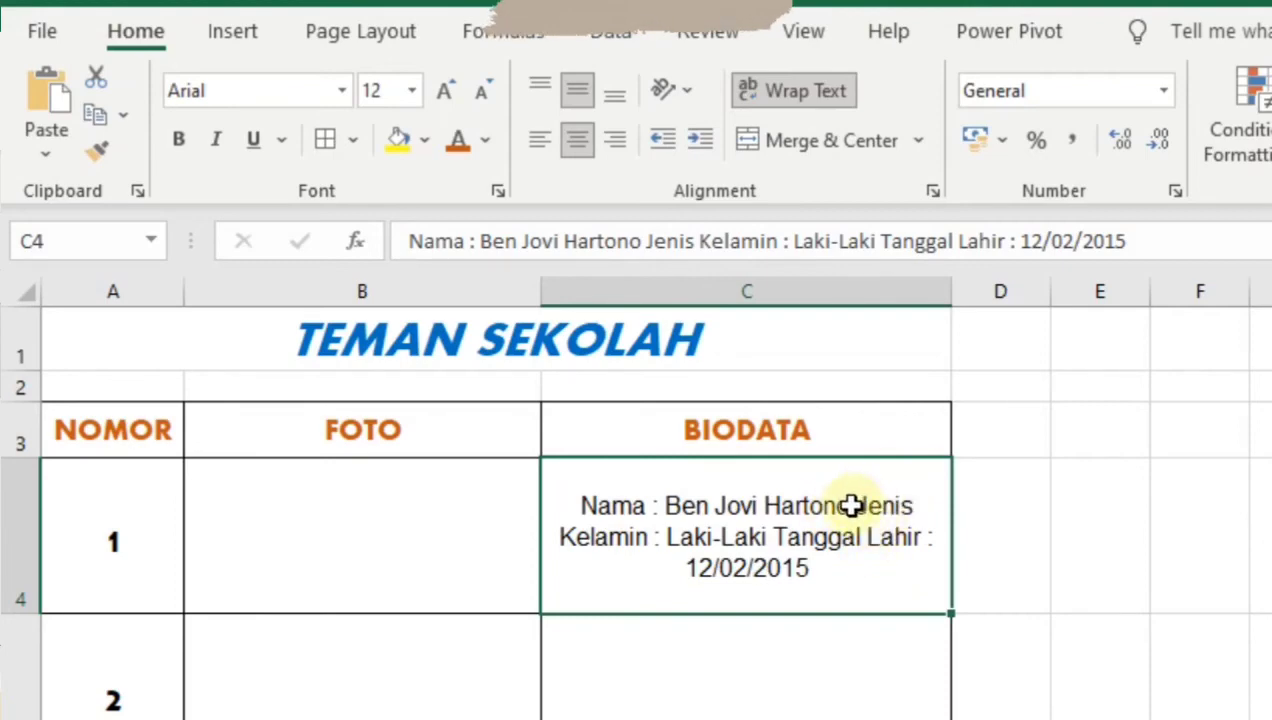
Insert spacing in C4 so that Nama, Jenis Kelamin and Tanggal Lahir each sit on their own line
{"action": "double_click", "coordinate": [850, 506]}
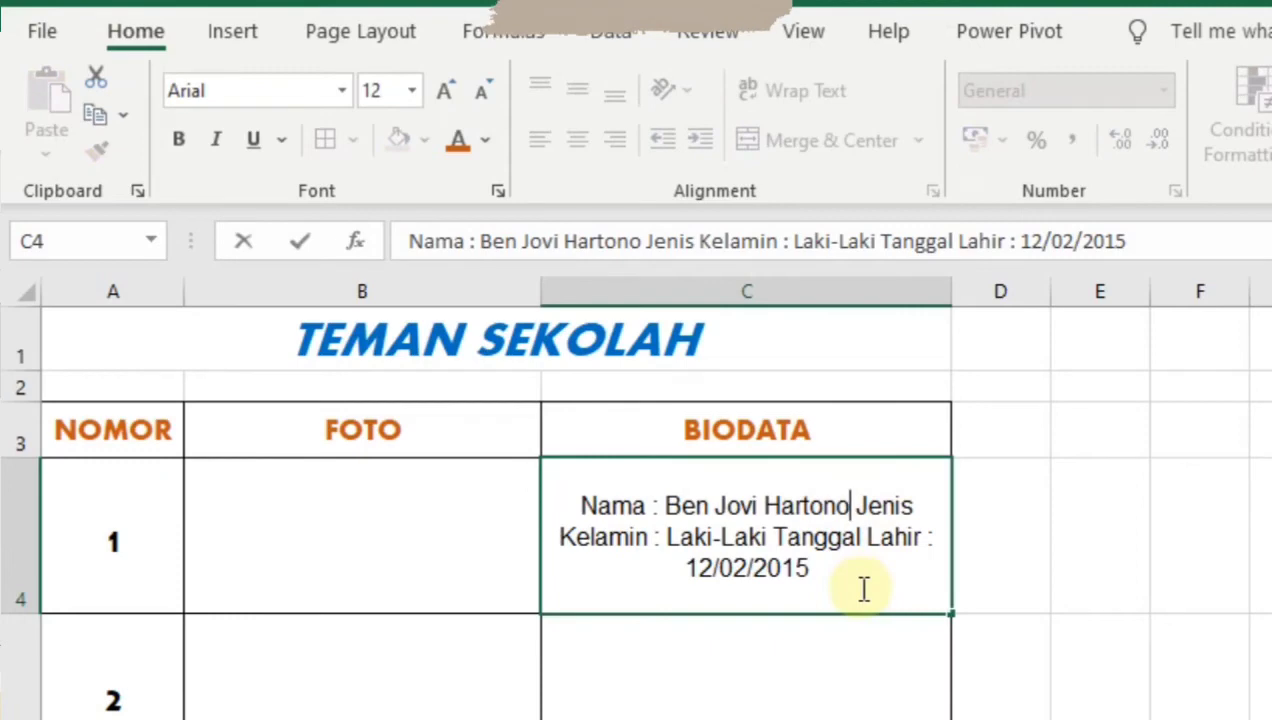
{"action": "left_click", "coordinate": [857, 508]}
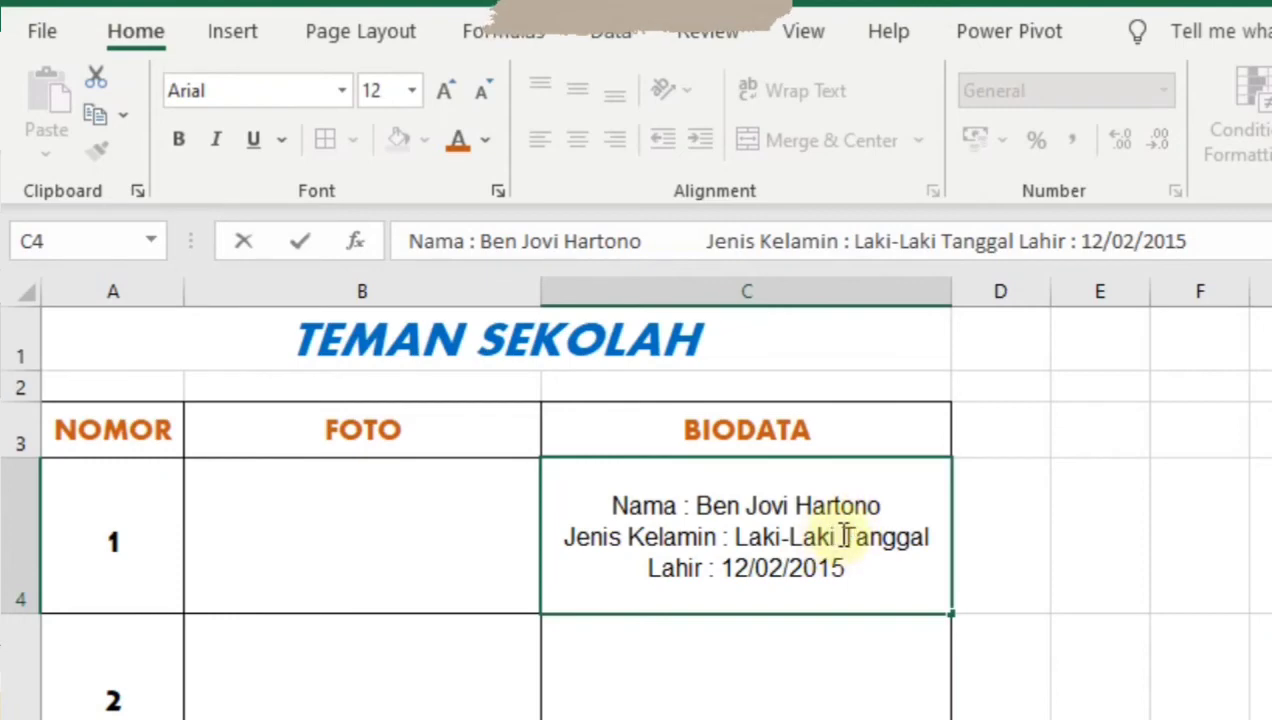
{"action": "left_click", "coordinate": [843, 537]}
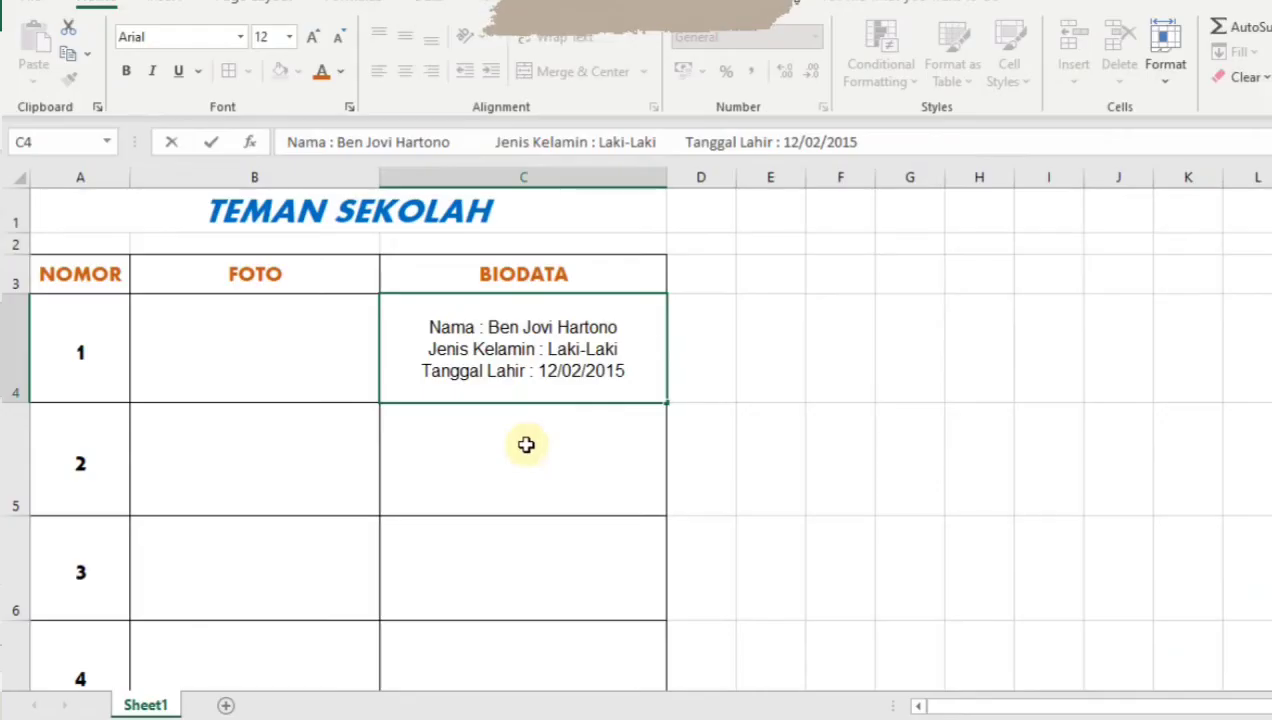
{"action": "left_click", "coordinate": [751, 673]}
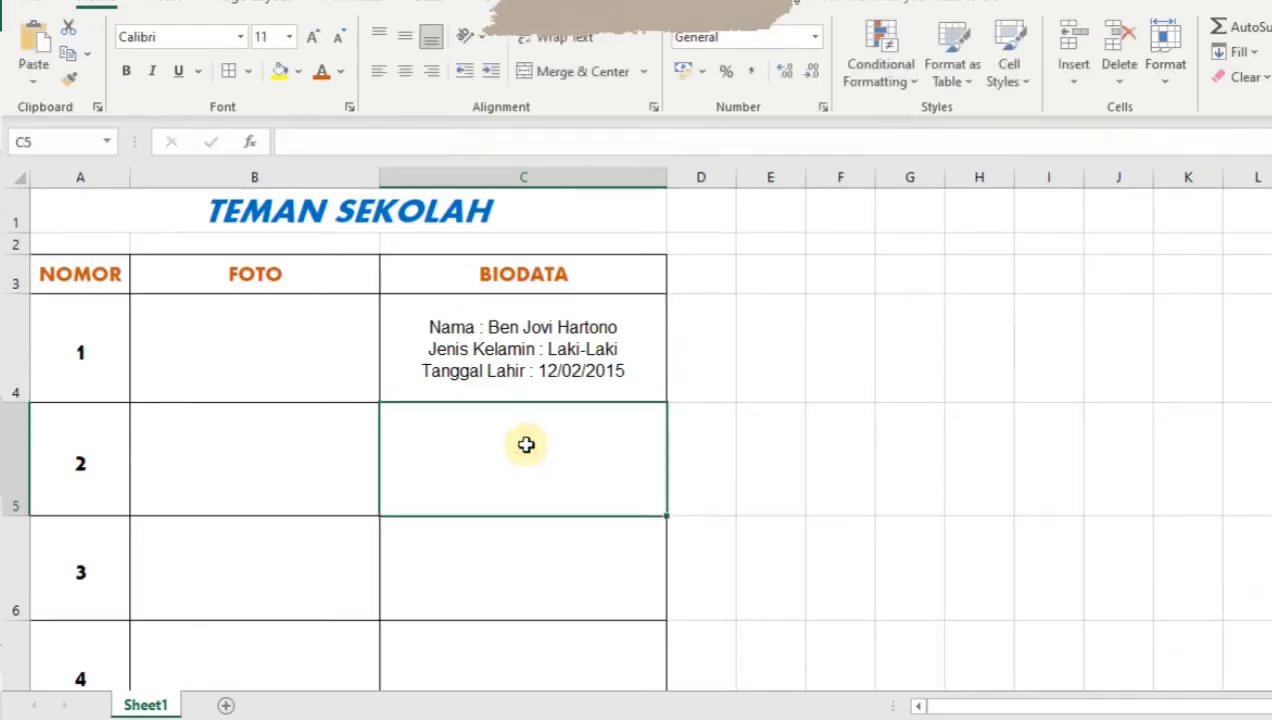
Start the second BIODATA entry in cell C5 with "Nama :" followed by the second friend's full name
{"action": "left_click", "coordinate": [572, 358]}
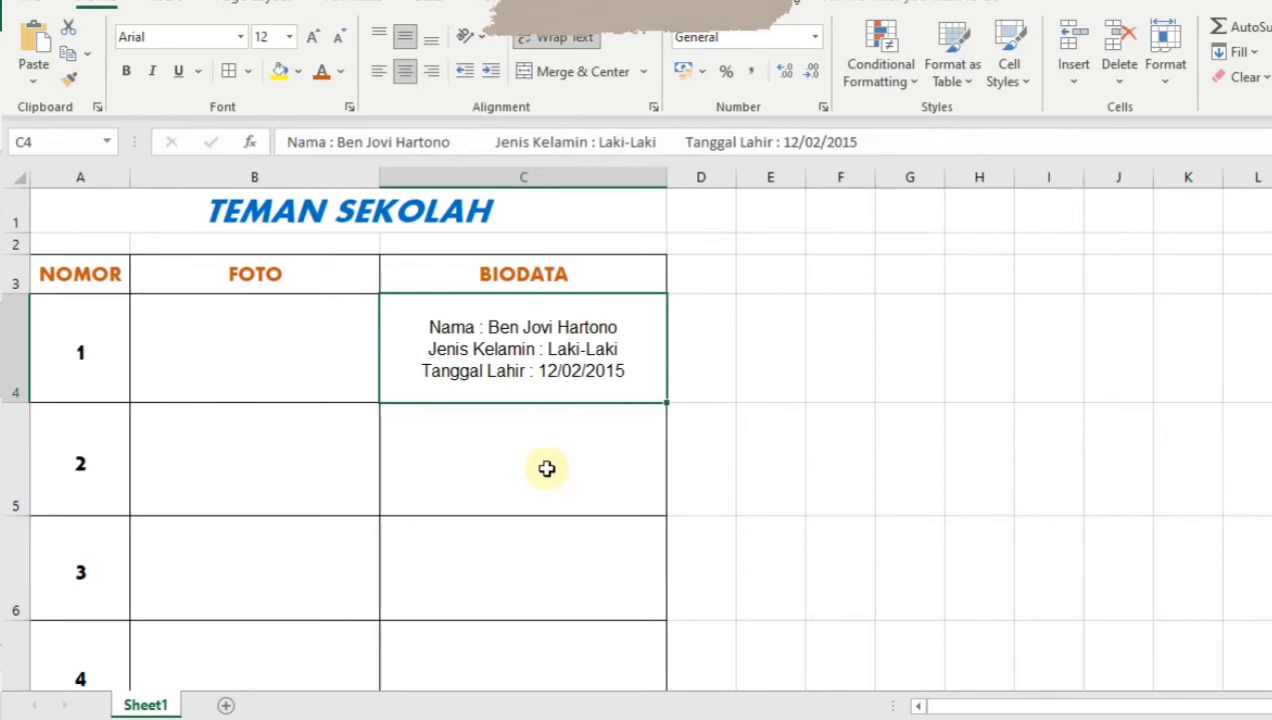
{"action": "left_click", "coordinate": [546, 469]}
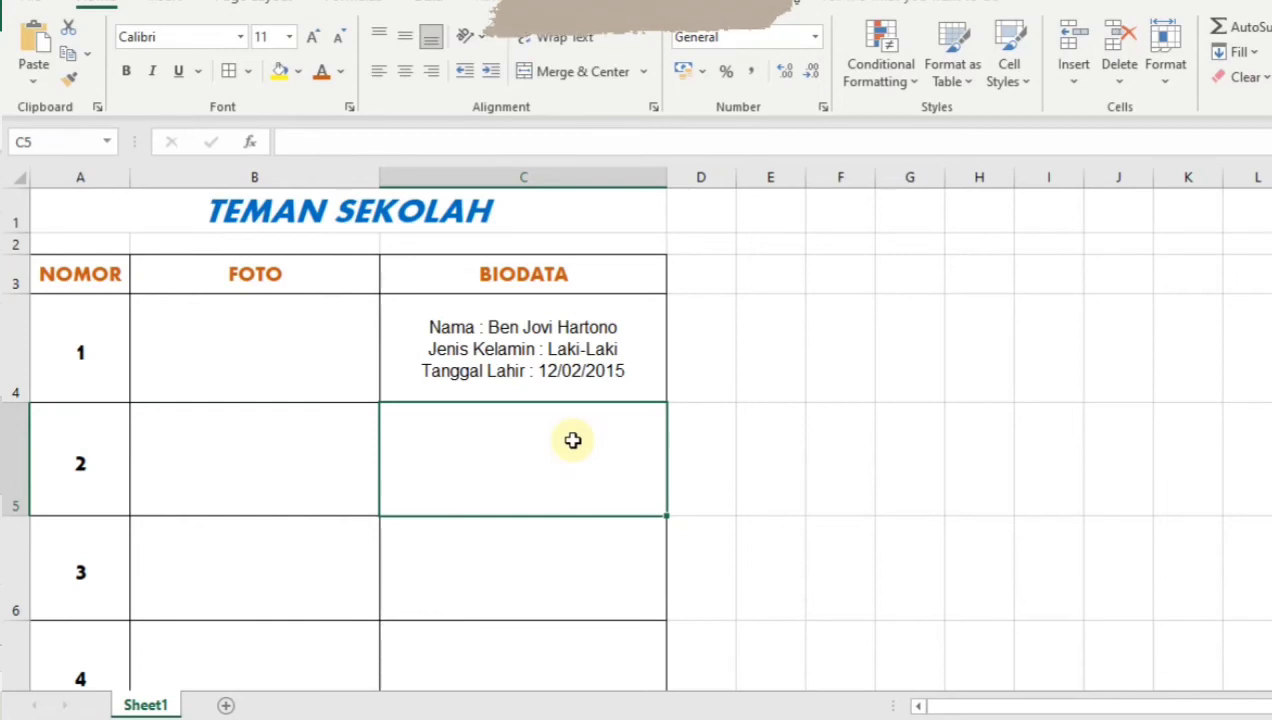
{"action": "double_click", "coordinate": [572, 440]}
{"action": "key", "text": "ctrl+v"}
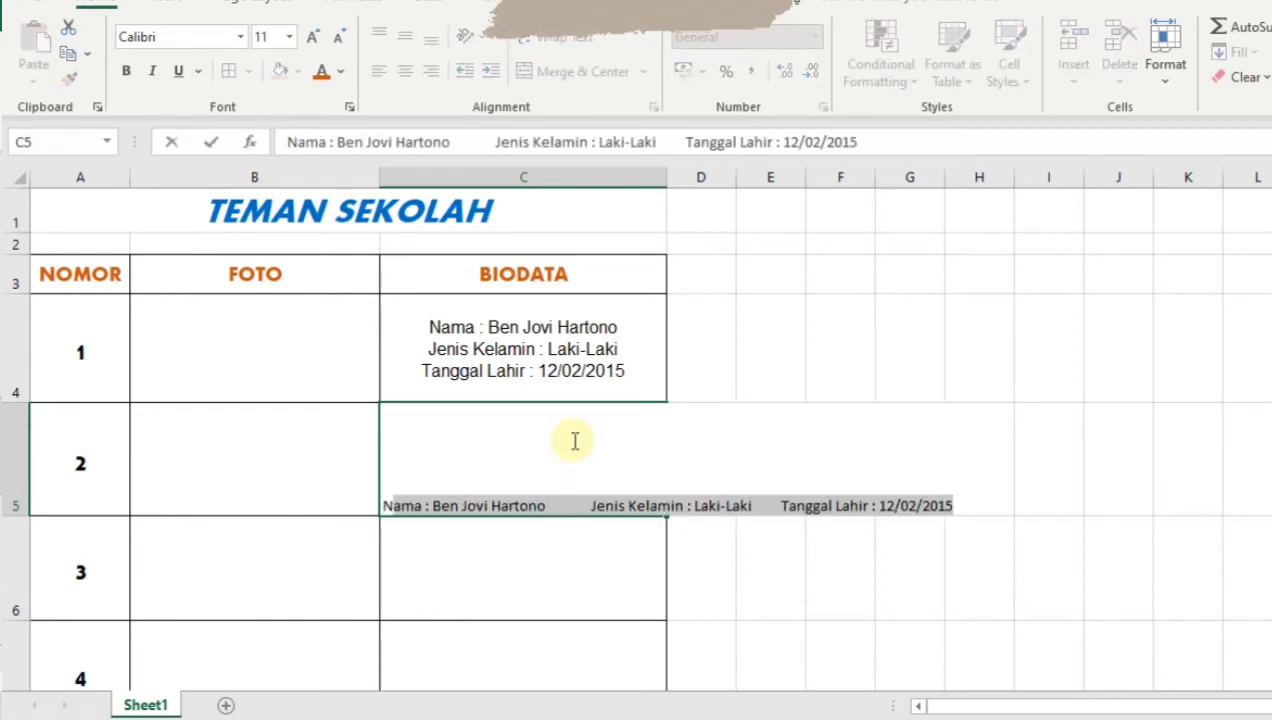
{"action": "key", "text": "shift+Right"}
{"action": "key", "text": "shift+Right"}
{"action": "key", "text": "shift+Right"}
{"action": "key", "text": "shift+Right"}
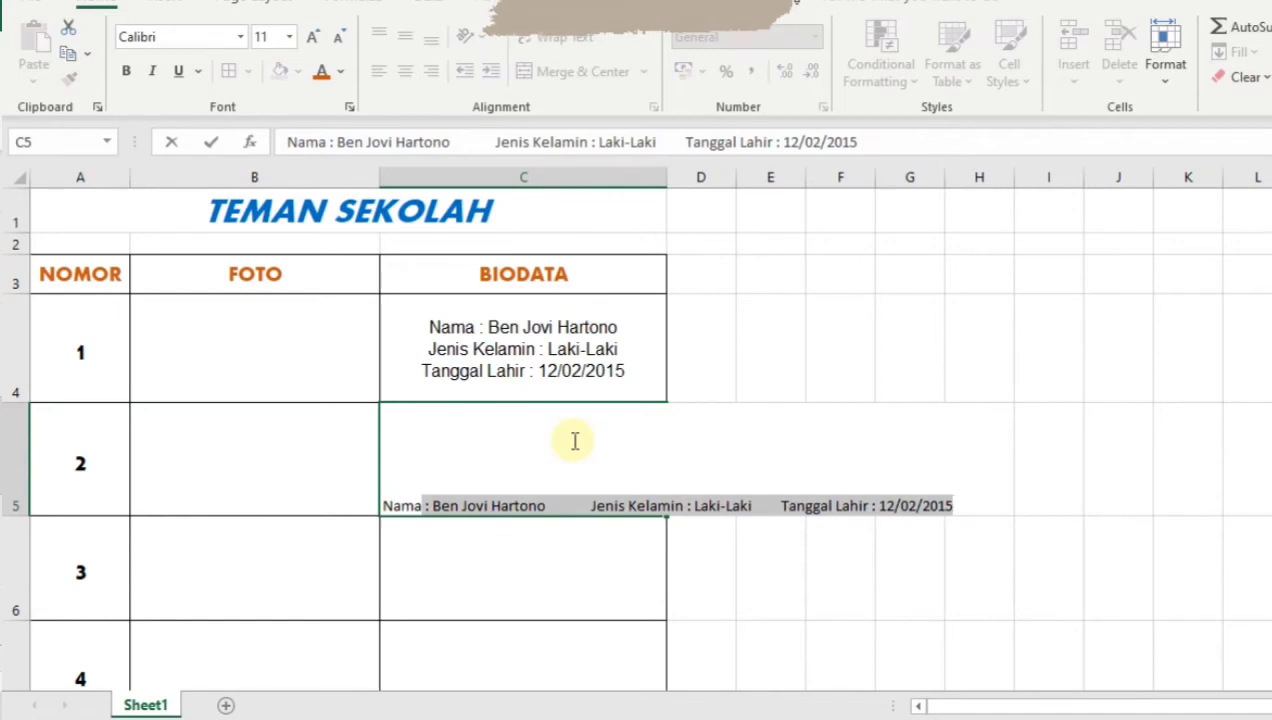
{"action": "key", "text": "shift+Right"}
{"action": "key", "text": "shift+Right"}
{"action": "type", "text": "David"}
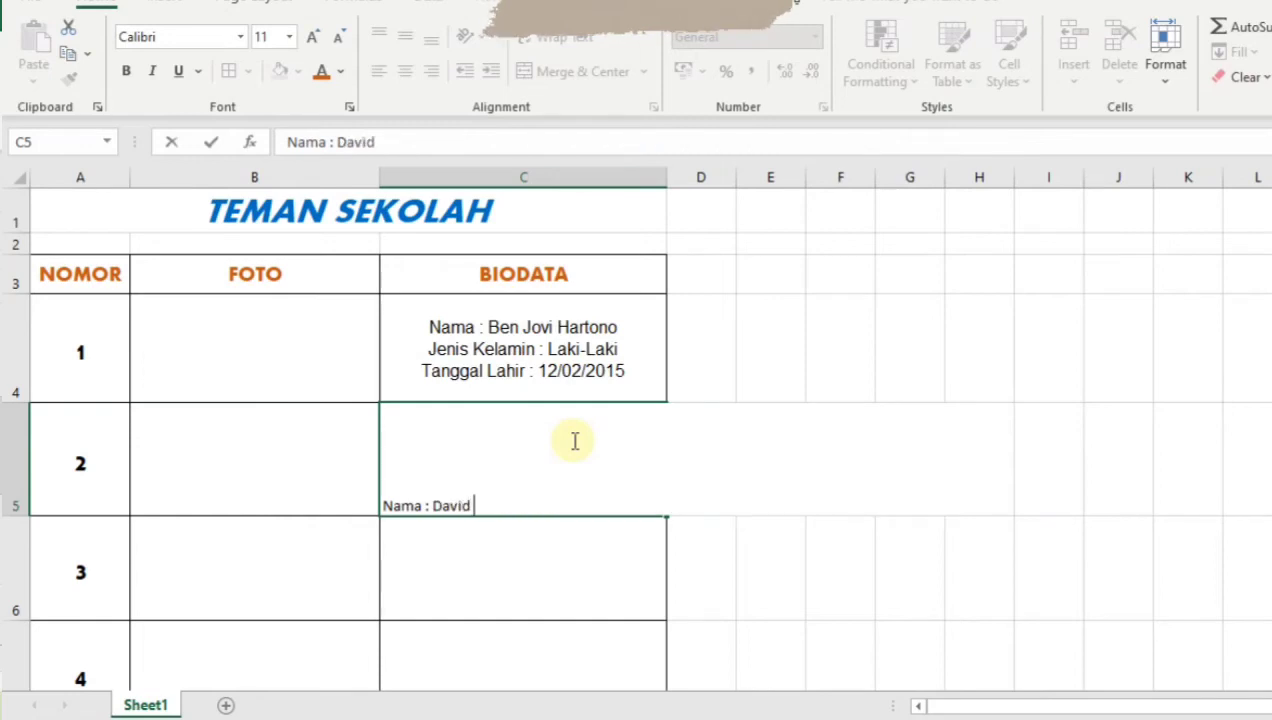
{"action": "type", "text": " Beckam"}
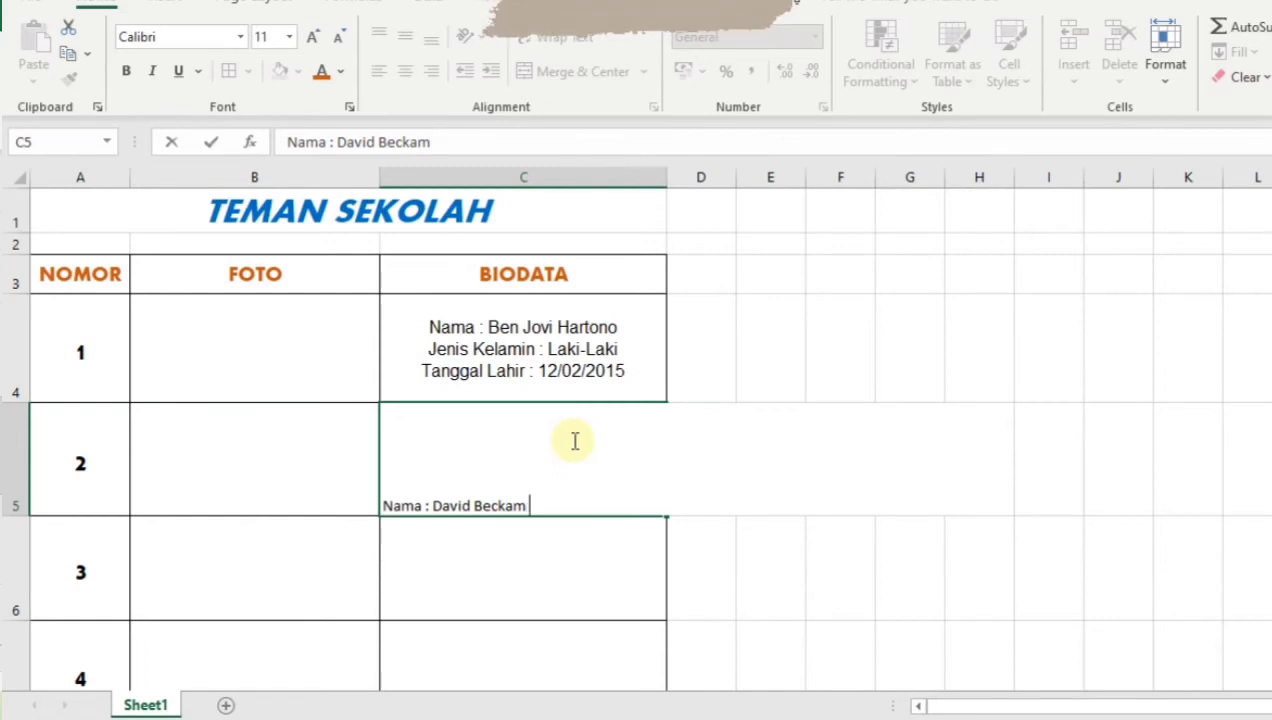
Complete the C5 entry with "Jenis Kelamin : Laki-Laki" and "Tanggal Lahir :" followed by the second friend's birth date
{"action": "type", "text": "Jenis Kelamin"}
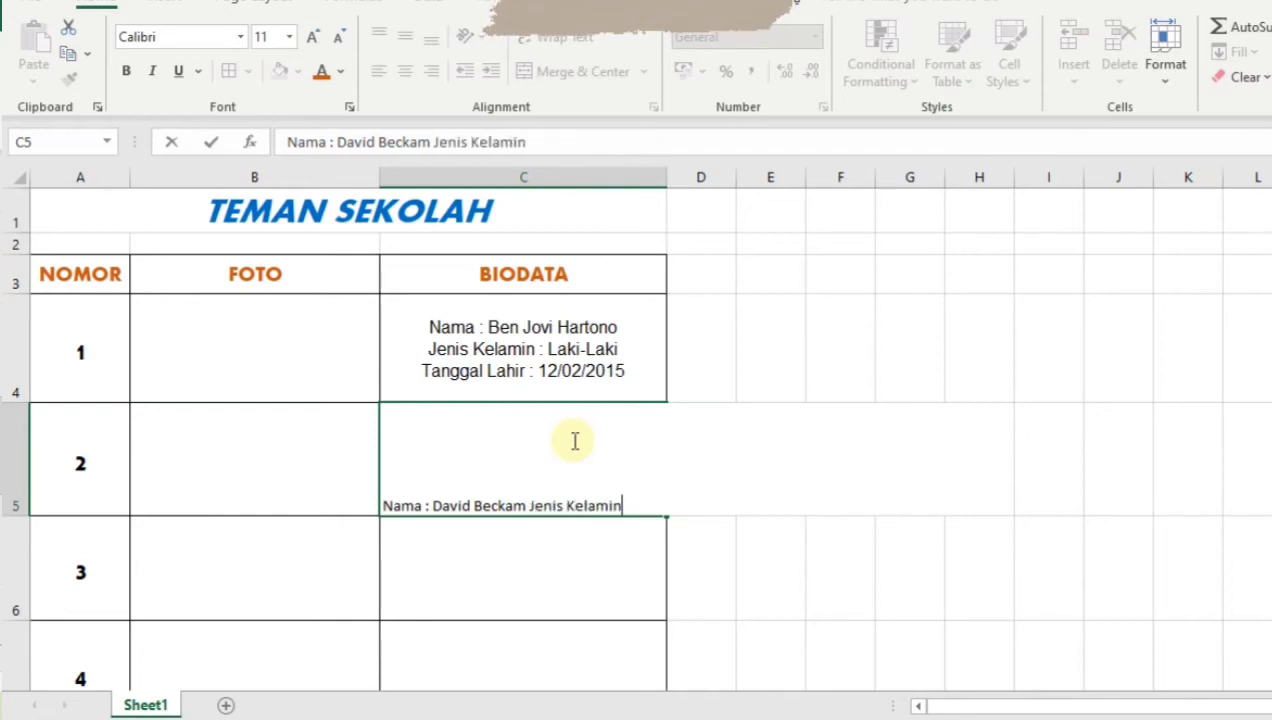
{"action": "type", "text": " : Laki-Laki Tanggal"}
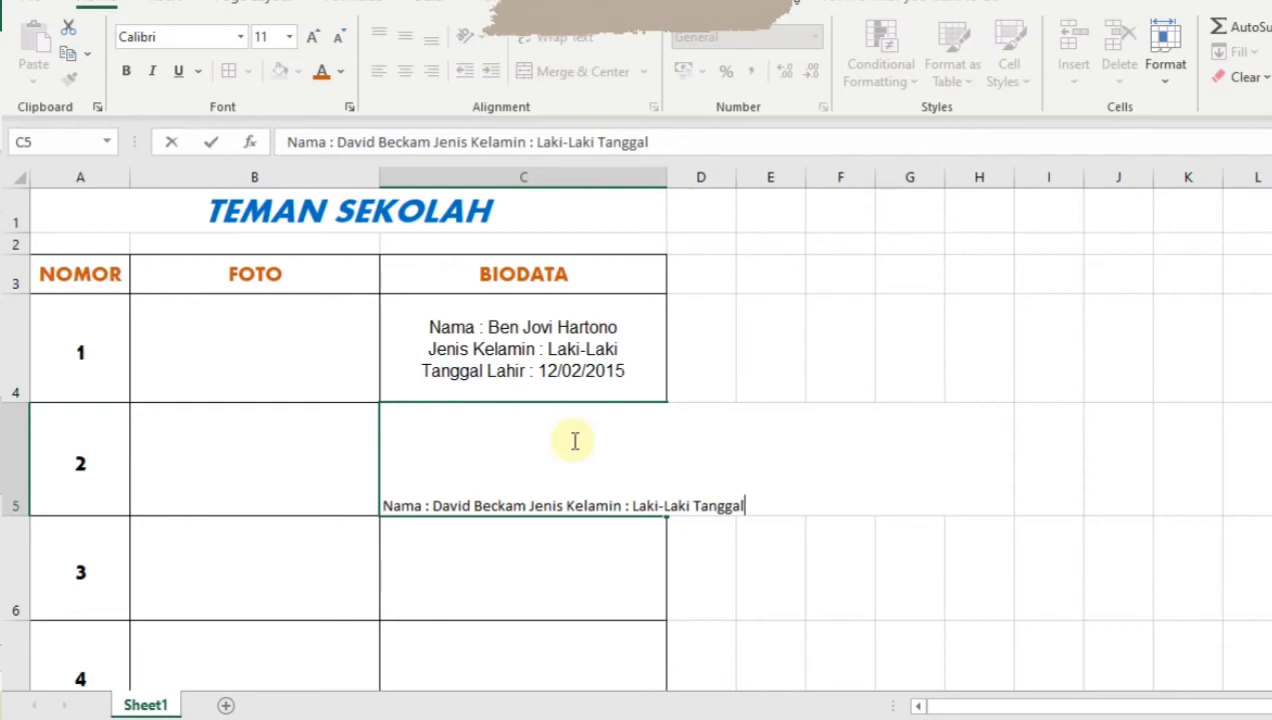
{"action": "type", "text": " Lahir"}
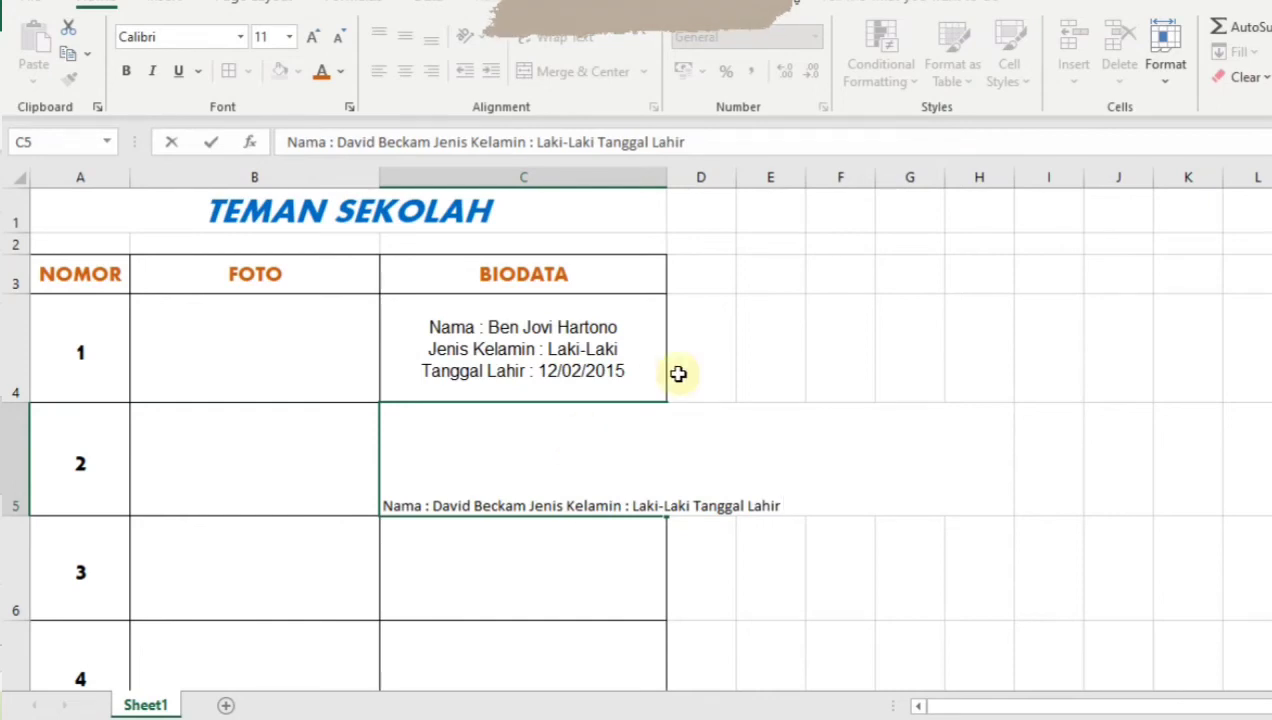
{"action": "type", "text": " : 18/0"}
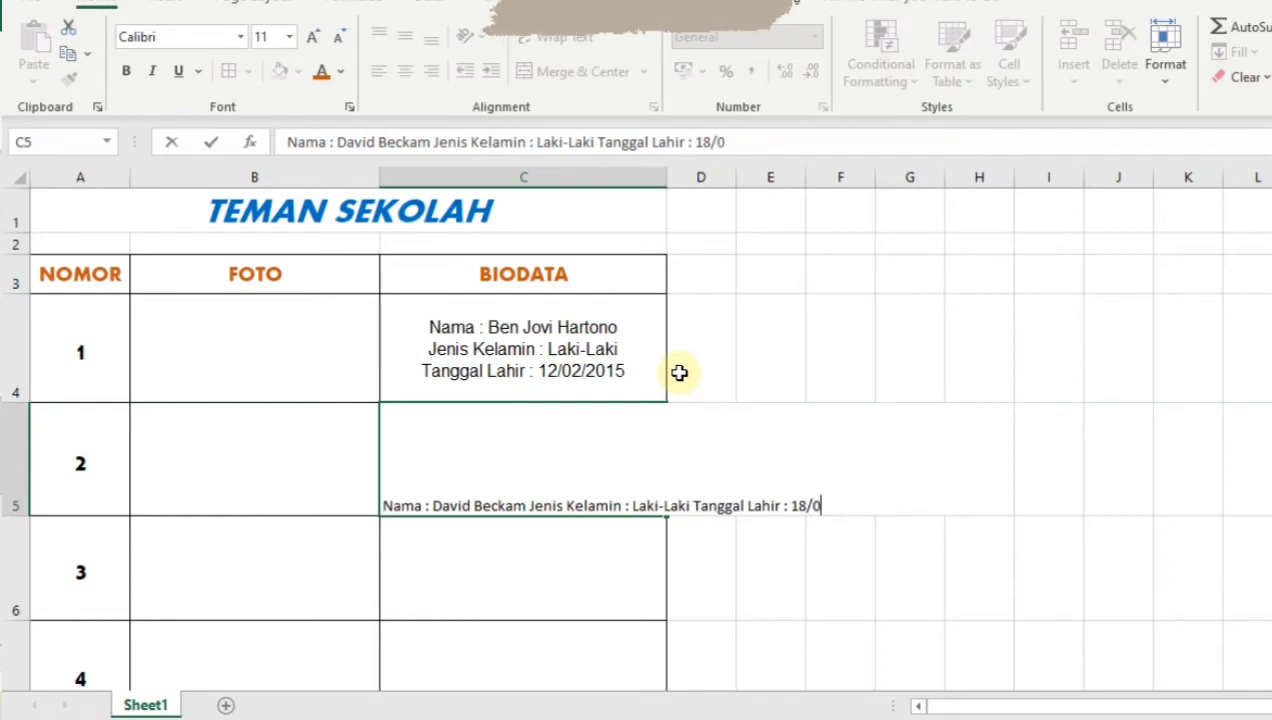
{"action": "type", "text": "1/2015"}
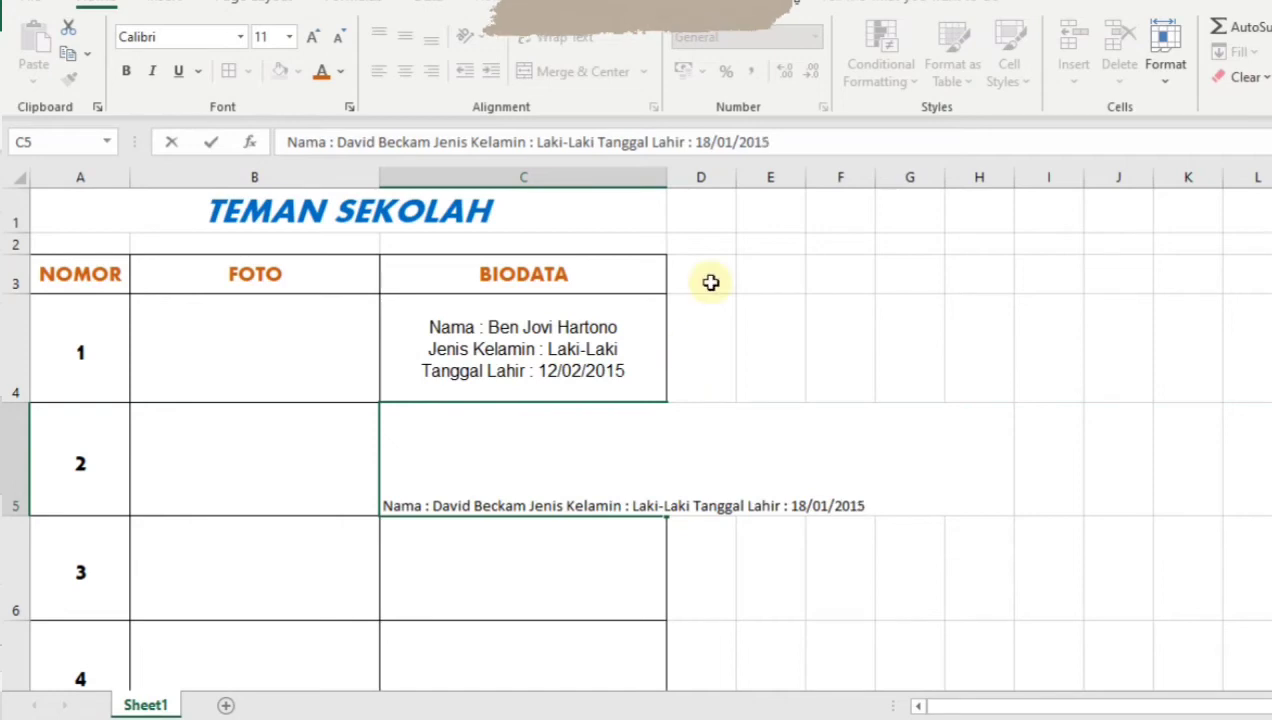
{"action": "left_click", "coordinate": [738, 380]}
Center the text of BIODATA cell C5 horizontally and vertically
{"action": "left_click", "coordinate": [462, 475]}
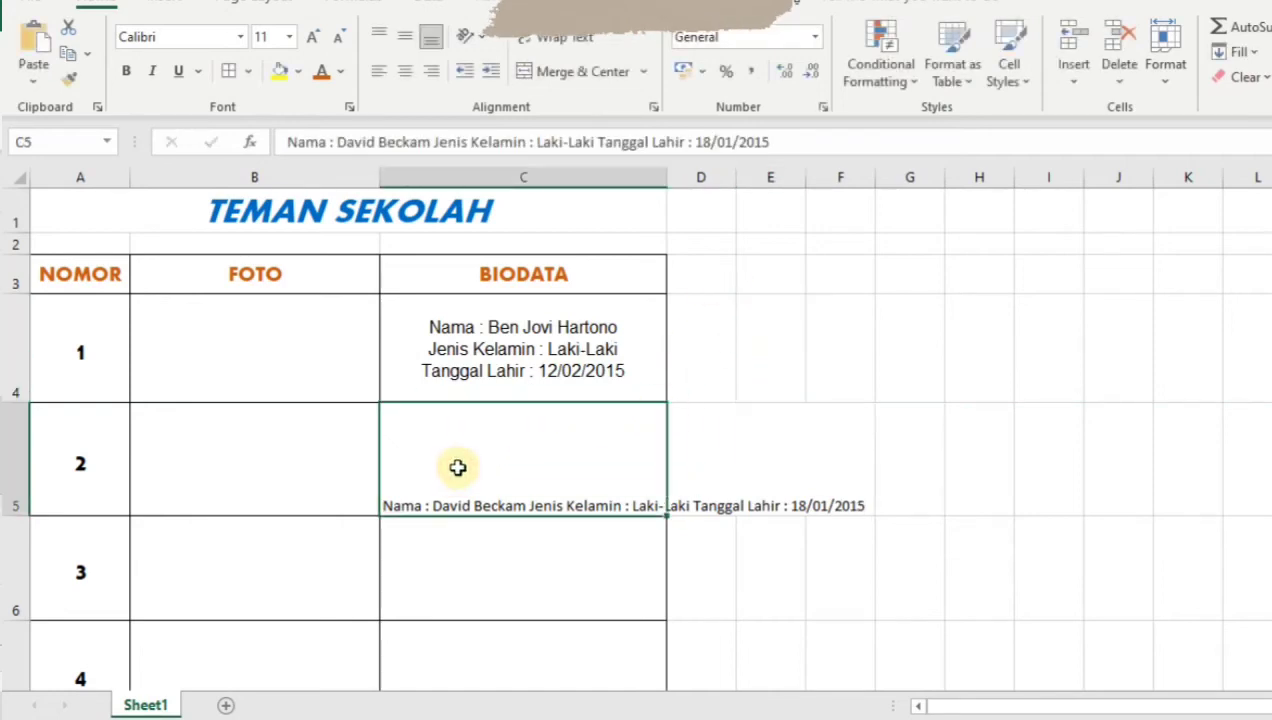
{"action": "left_click", "coordinate": [407, 75]}
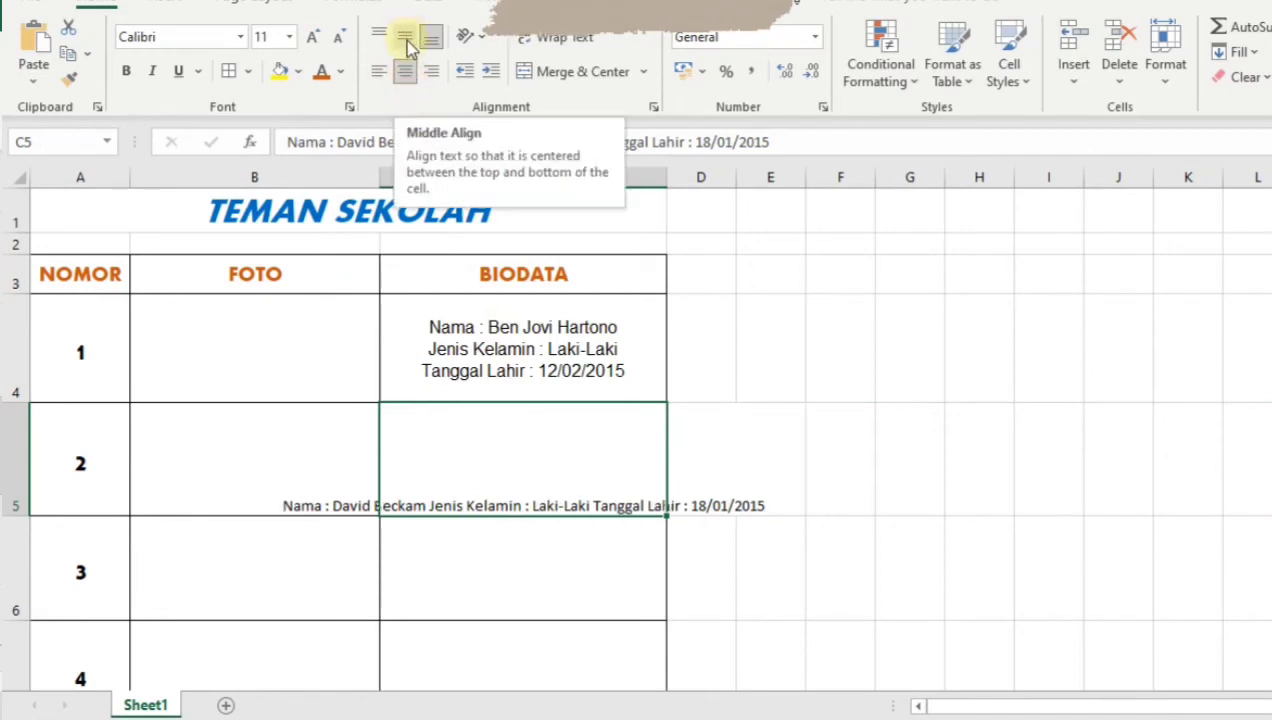
{"action": "left_click", "coordinate": [404, 41]}
Set the C5 text to the Arial font at size 12 and wrap it within the cell
{"action": "left_click", "coordinate": [241, 37]}
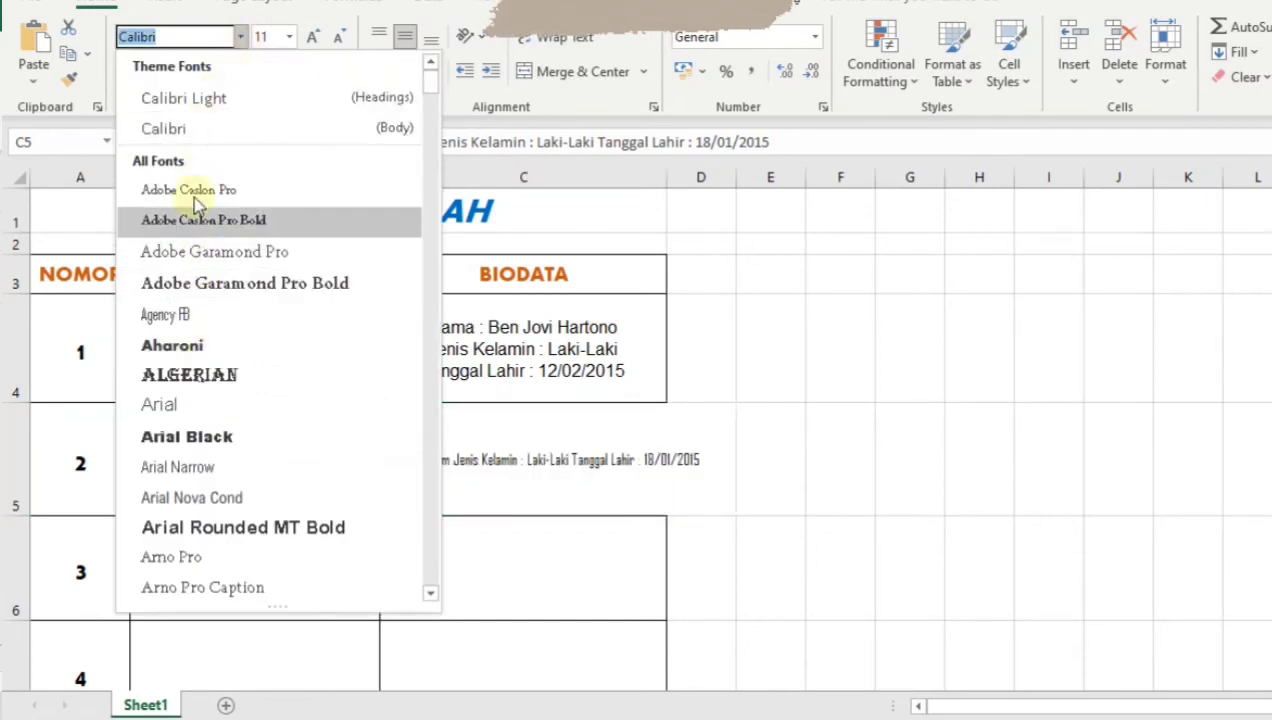
{"action": "left_click", "coordinate": [200, 405]}
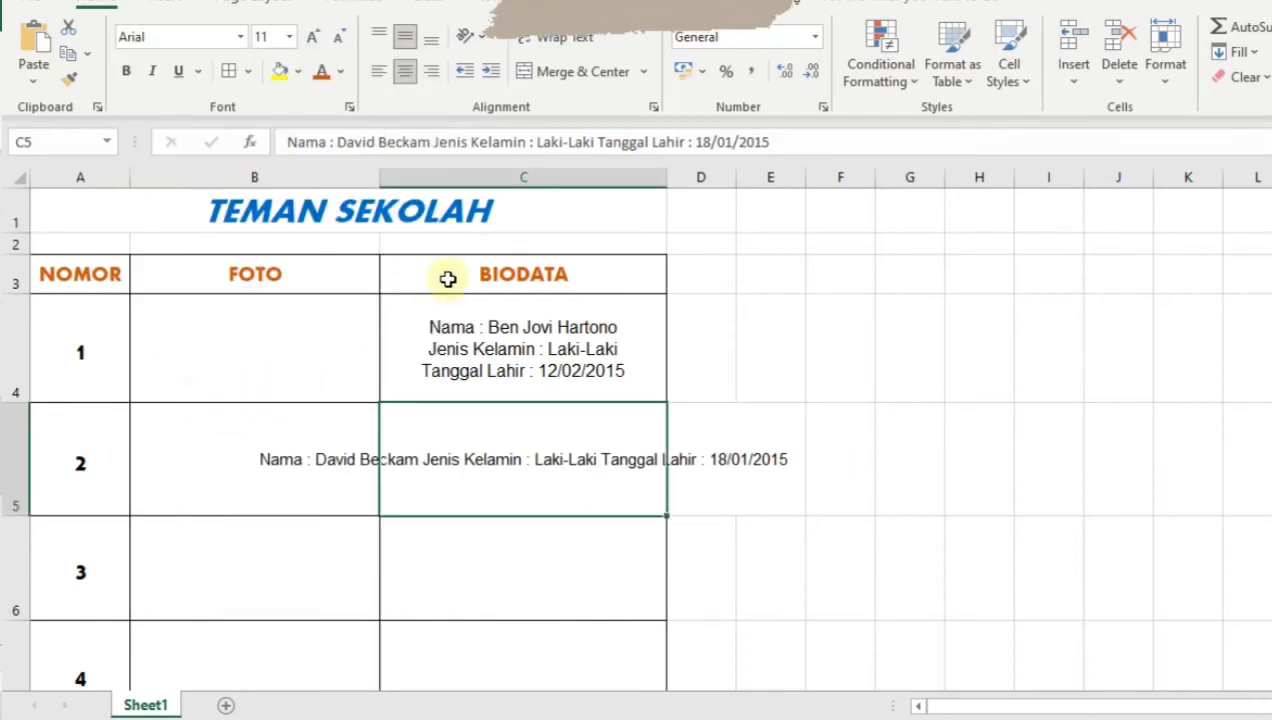
{"action": "left_click", "coordinate": [288, 37]}
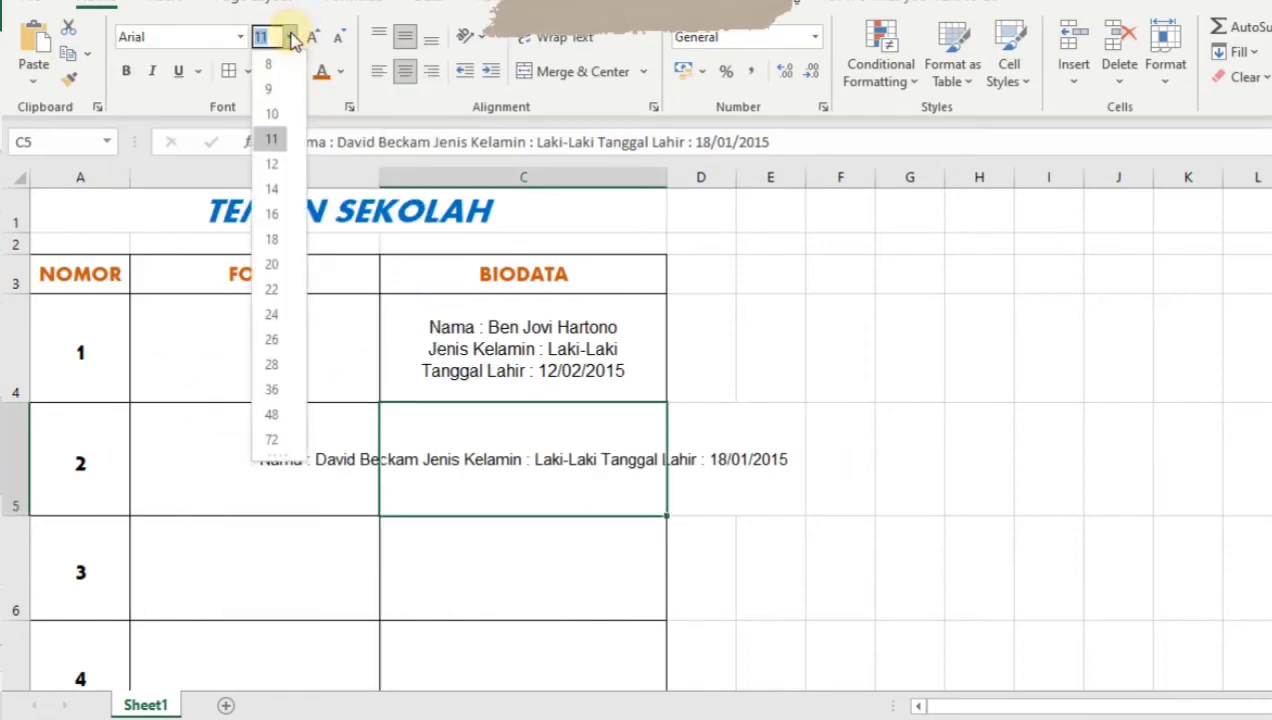
{"action": "left_click", "coordinate": [272, 164]}
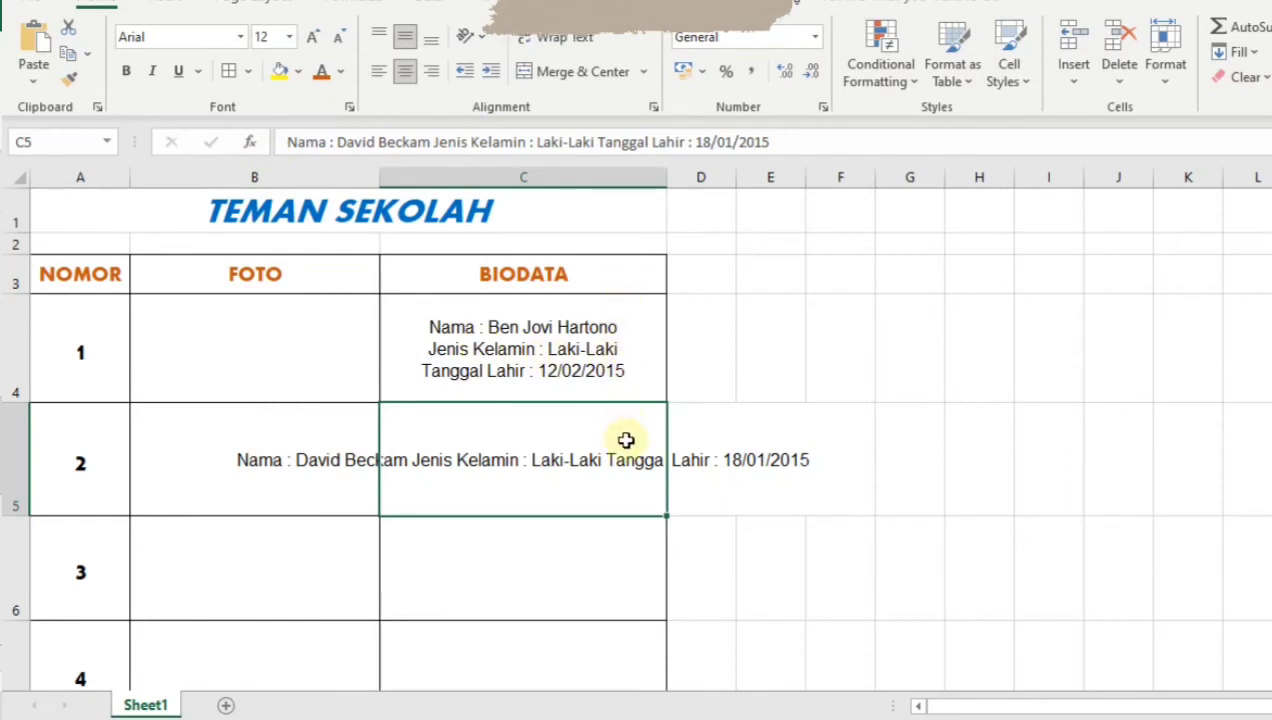
{"action": "left_click", "coordinate": [565, 38]}
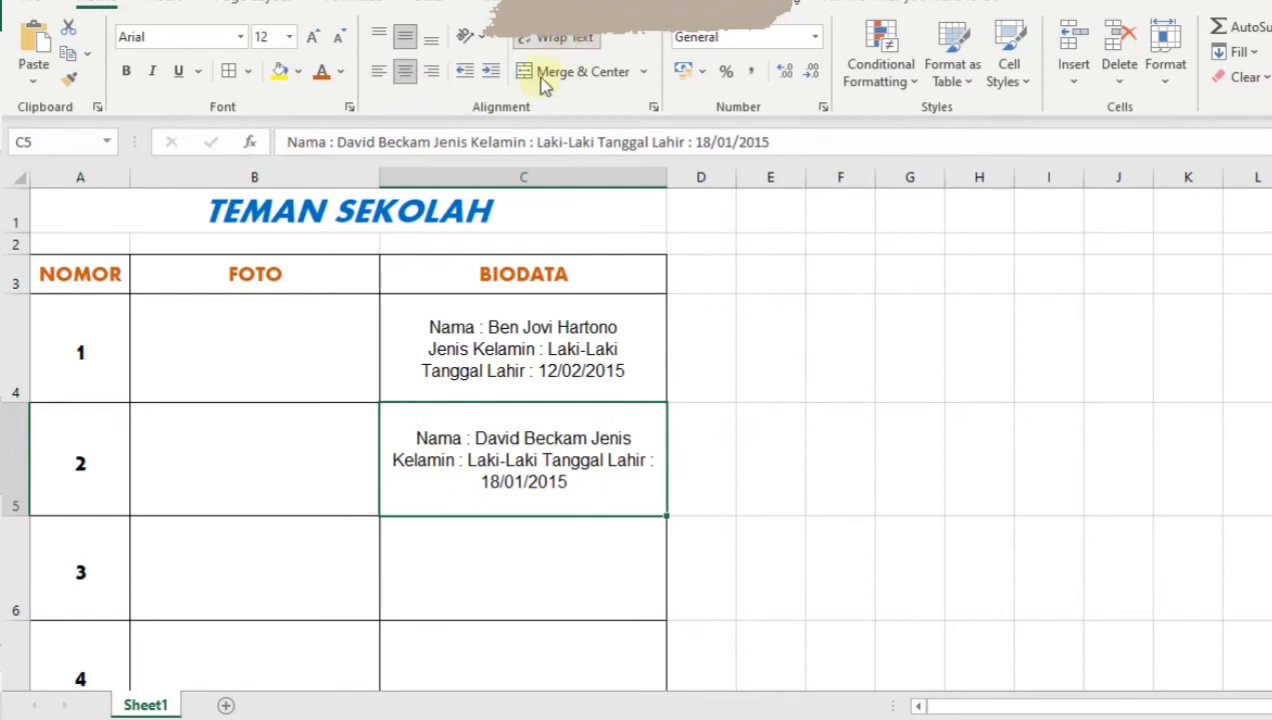
Insert spacing in C5 so that Nama, Jenis Kelamin and Tanggal Lahir each sit on their own line
{"action": "double_click", "coordinate": [591, 438]}
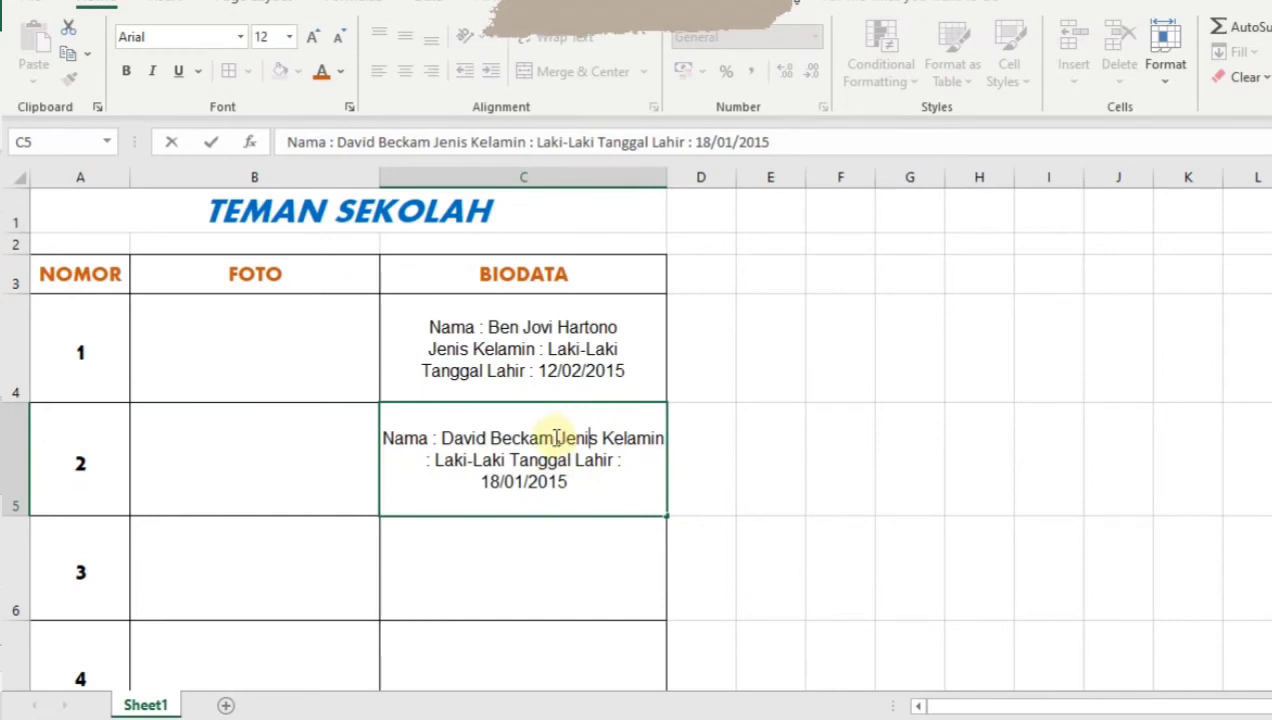
{"action": "key", "text": "Right"}
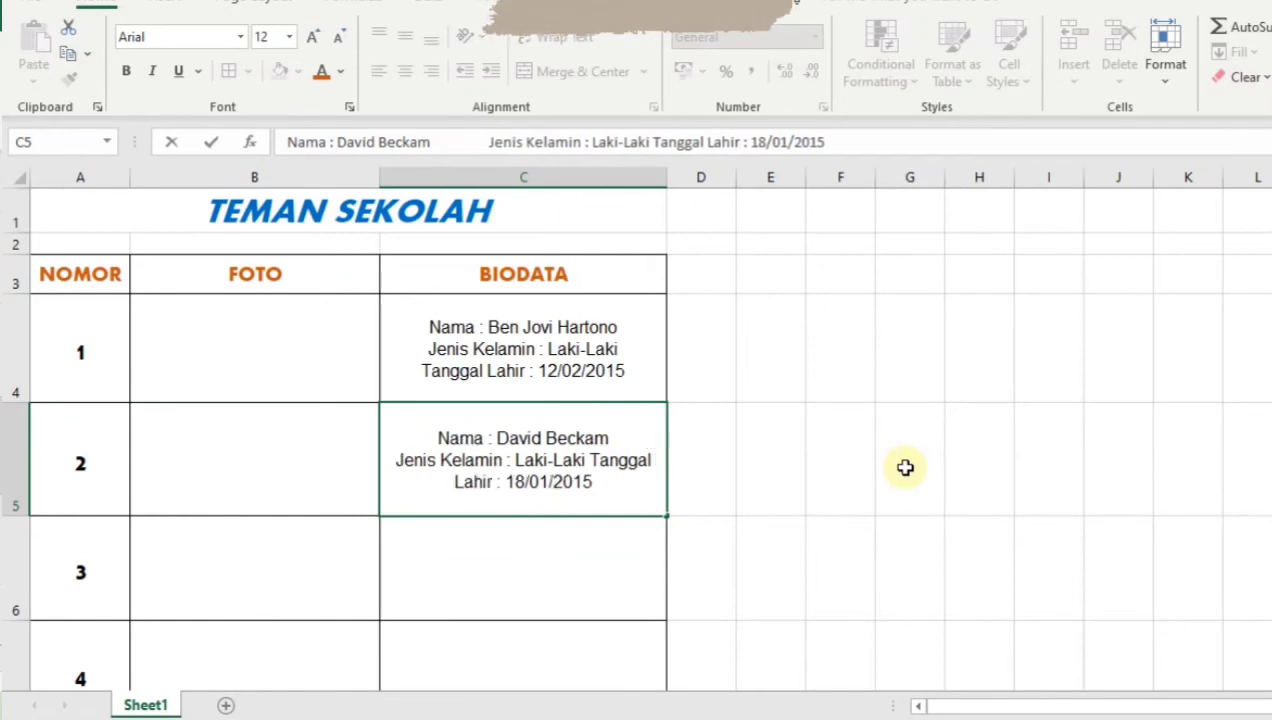
{"action": "left_click", "coordinate": [589, 460]}
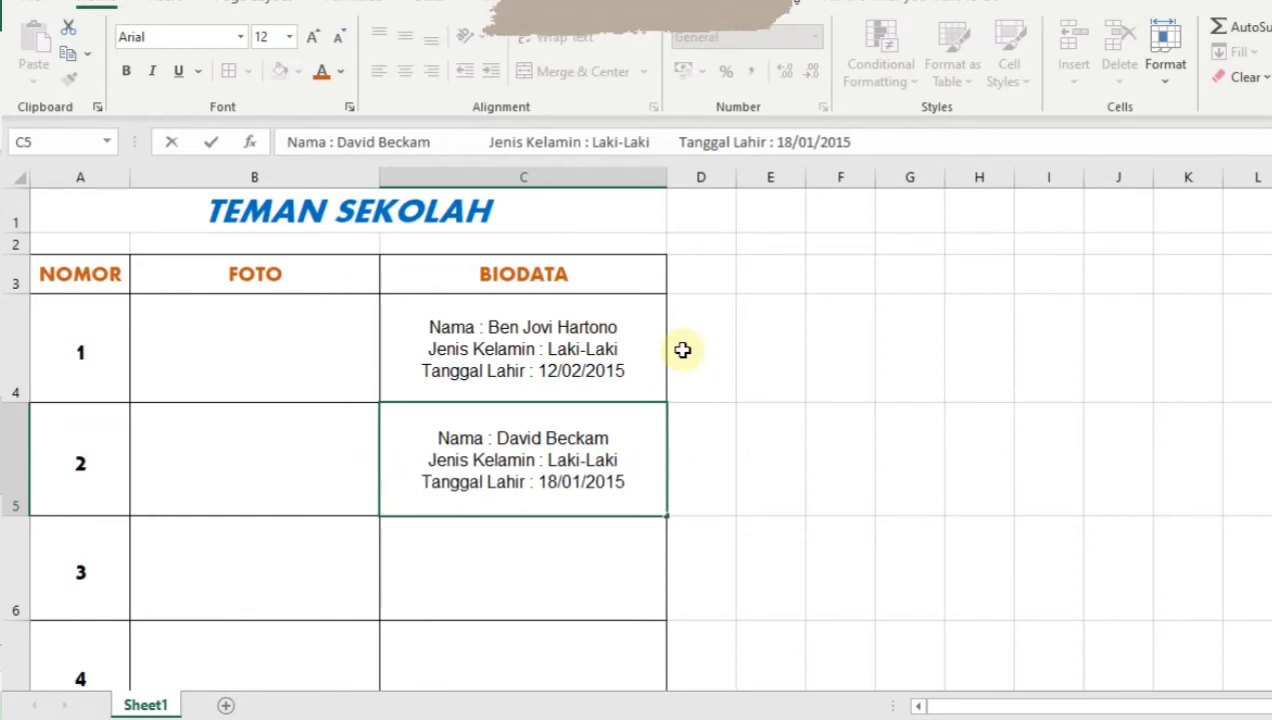
{"action": "left_click", "coordinate": [712, 455]}
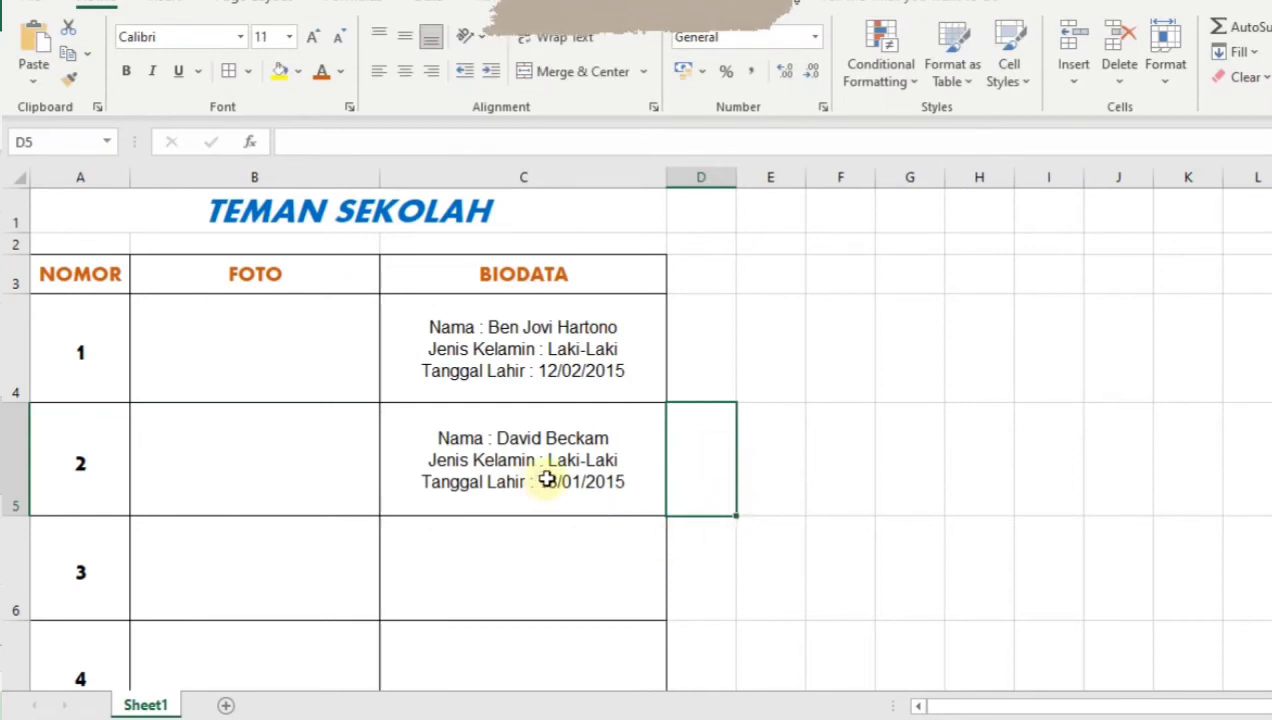
Select BIODATA cell C6 for the third friend's entry
{"action": "scroll", "coordinate": [555, 478], "scroll_direction": "down", "scroll_amount": 2}
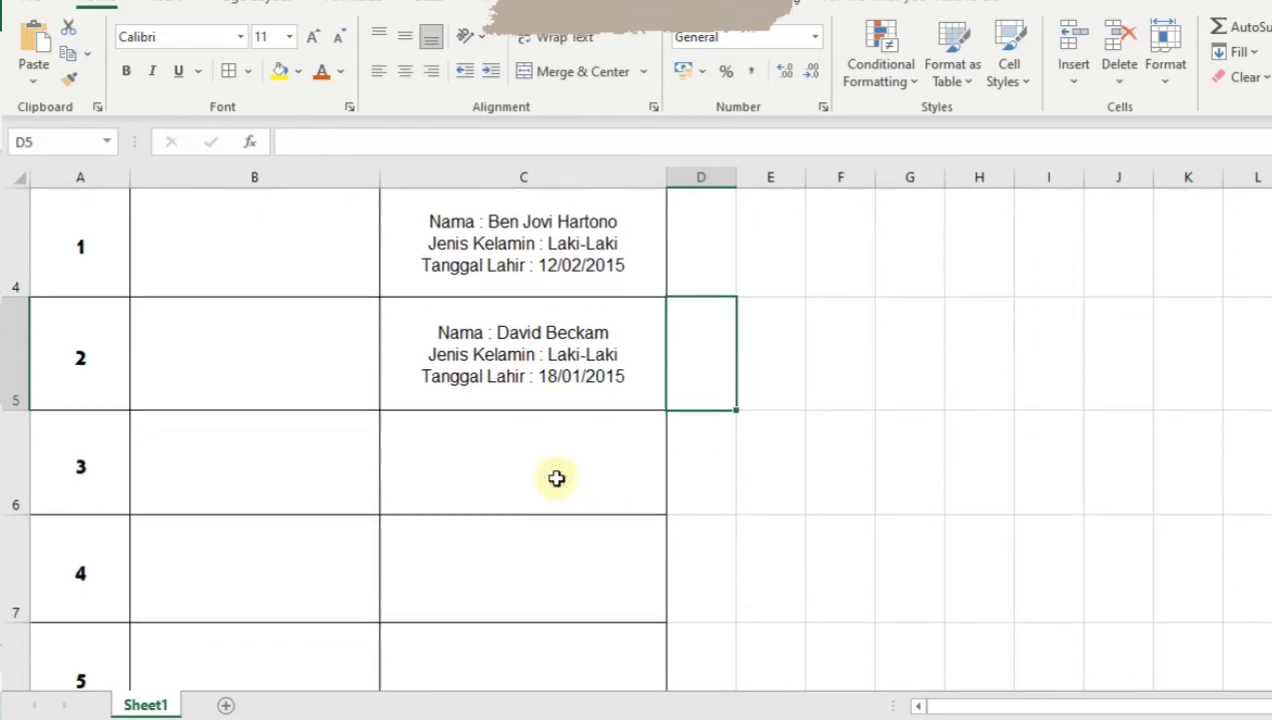
{"action": "scroll", "coordinate": [556, 476], "scroll_direction": "up", "scroll_amount": 1}
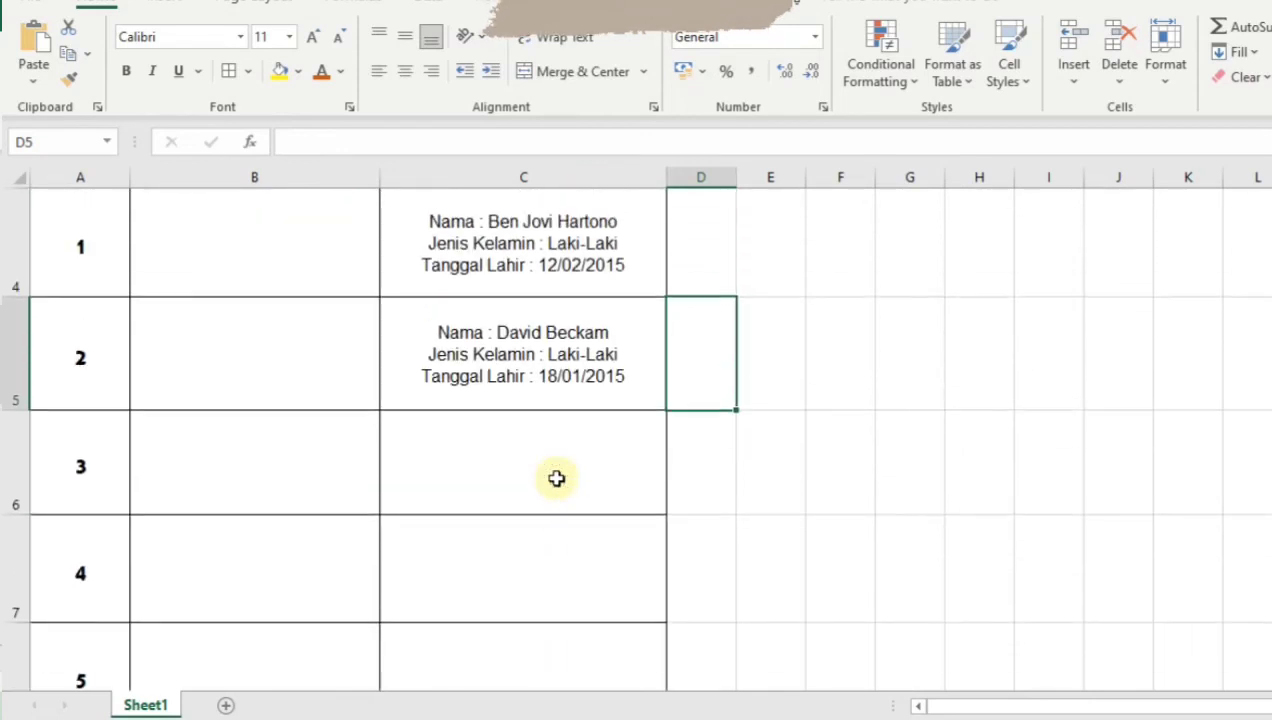
{"action": "left_click", "coordinate": [470, 473]}
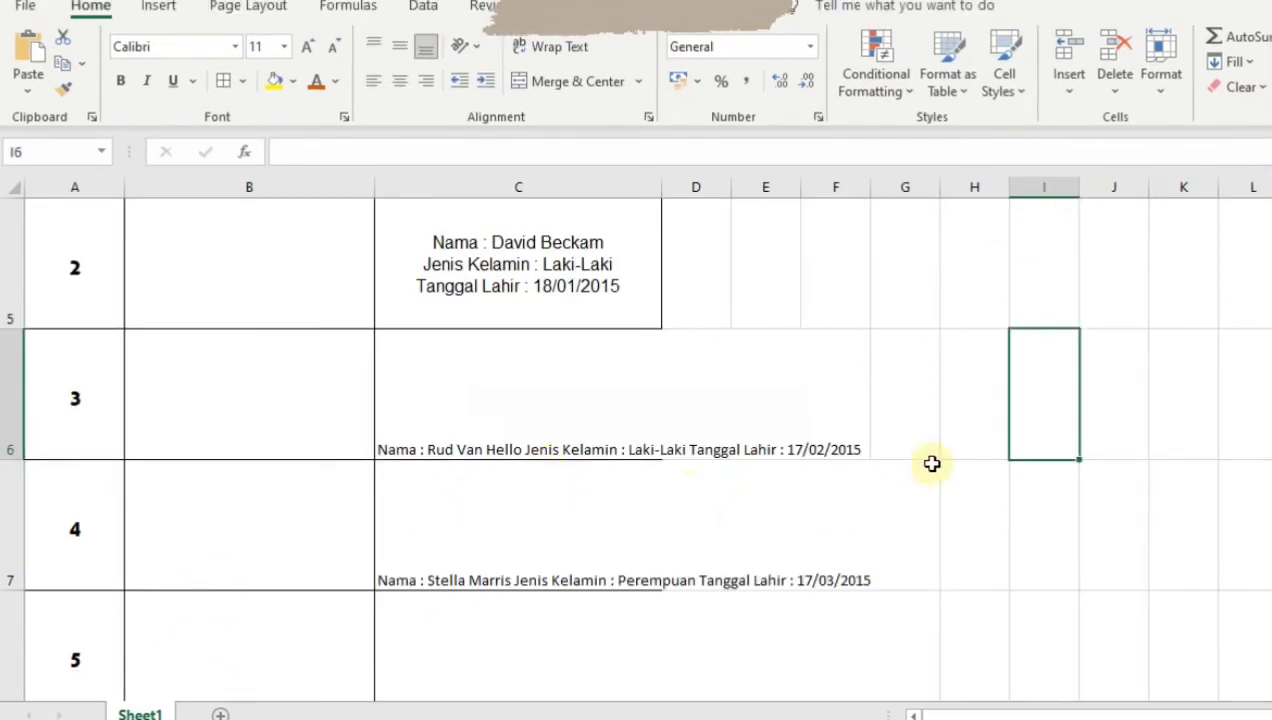
Examine the unformatted friend details in the BIODATA column for numbers 3 and onward
{"action": "scroll", "coordinate": [913, 485], "scroll_direction": "down", "scroll_amount": 2}
{"action": "scroll", "coordinate": [640, 450], "scroll_direction": "down", "scroll_amount": 1}
{"action": "scroll", "coordinate": [640, 450], "scroll_direction": "up", "scroll_amount": 3}
{"action": "scroll", "coordinate": [640, 450], "scroll_direction": "down", "scroll_amount": 1}
{"action": "scroll", "coordinate": [640, 450], "scroll_direction": "down", "scroll_amount": 1}
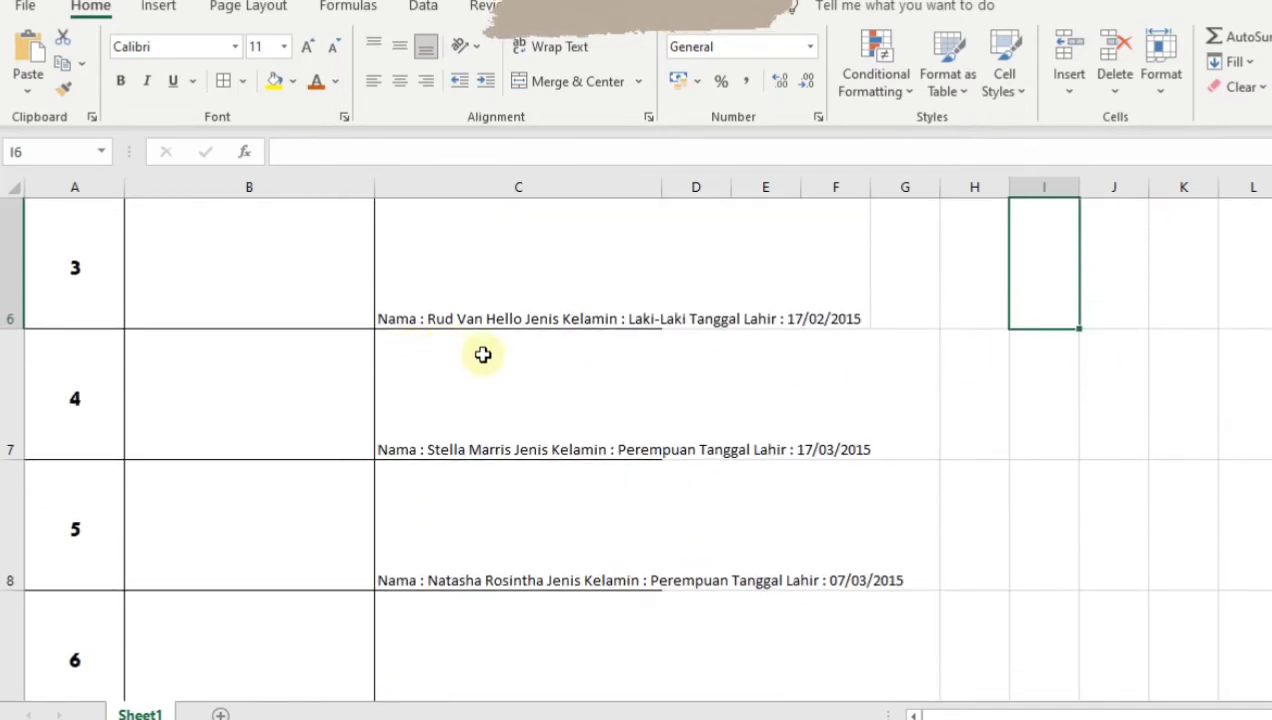
{"action": "scroll", "coordinate": [636, 445], "scroll_direction": "up", "scroll_amount": 2}
{"action": "scroll", "coordinate": [636, 445], "scroll_direction": "down", "scroll_amount": 3}
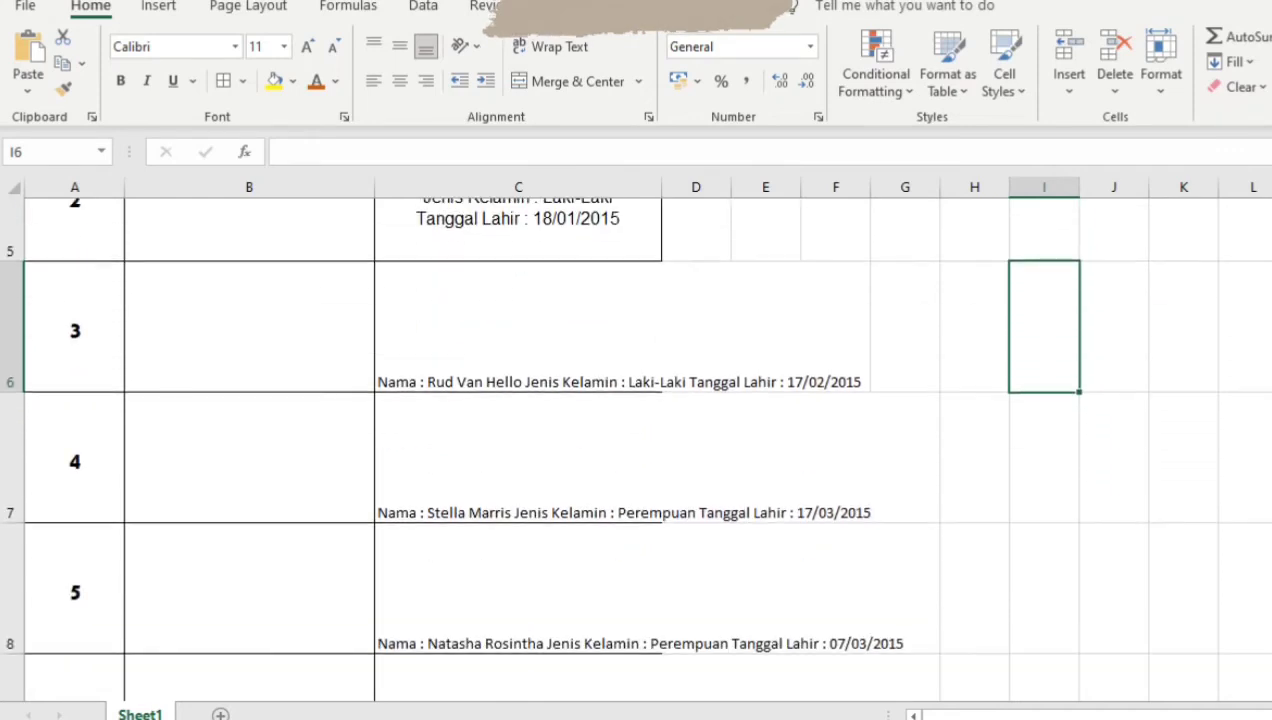
{"action": "scroll", "coordinate": [636, 445], "scroll_direction": "up", "scroll_amount": 2}
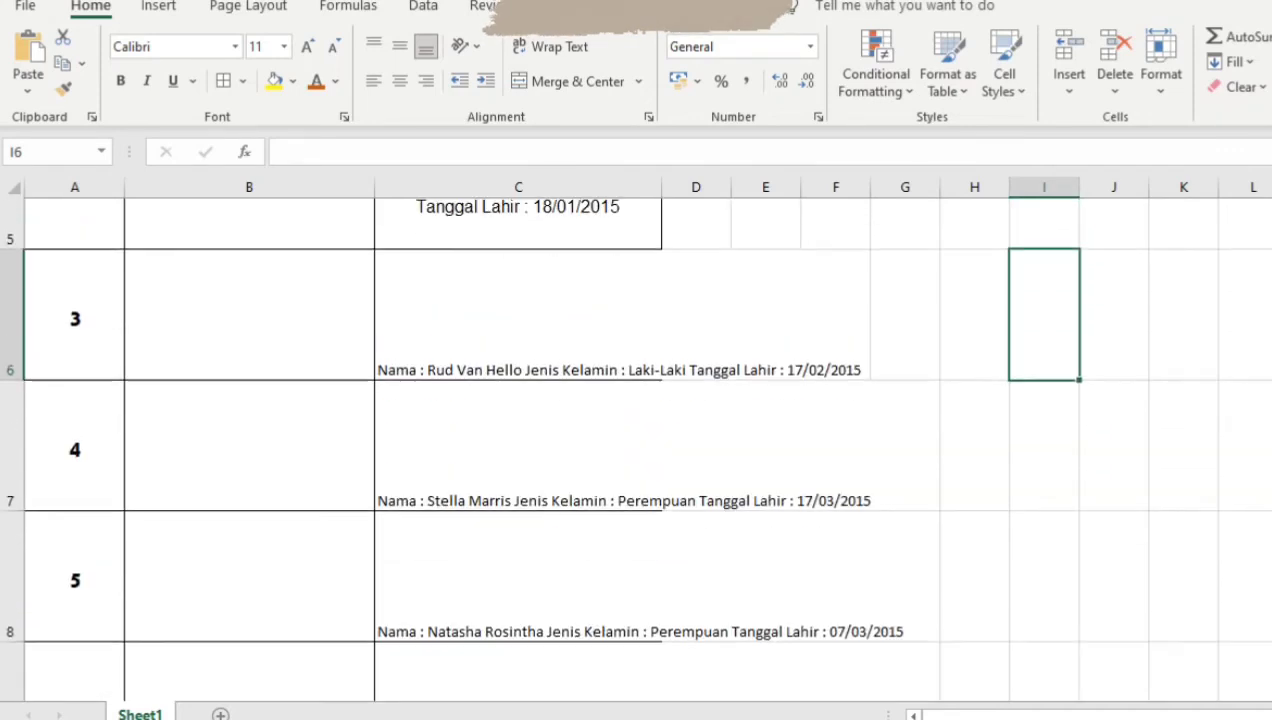
{"action": "scroll", "coordinate": [636, 445], "scroll_direction": "down", "scroll_amount": 1}
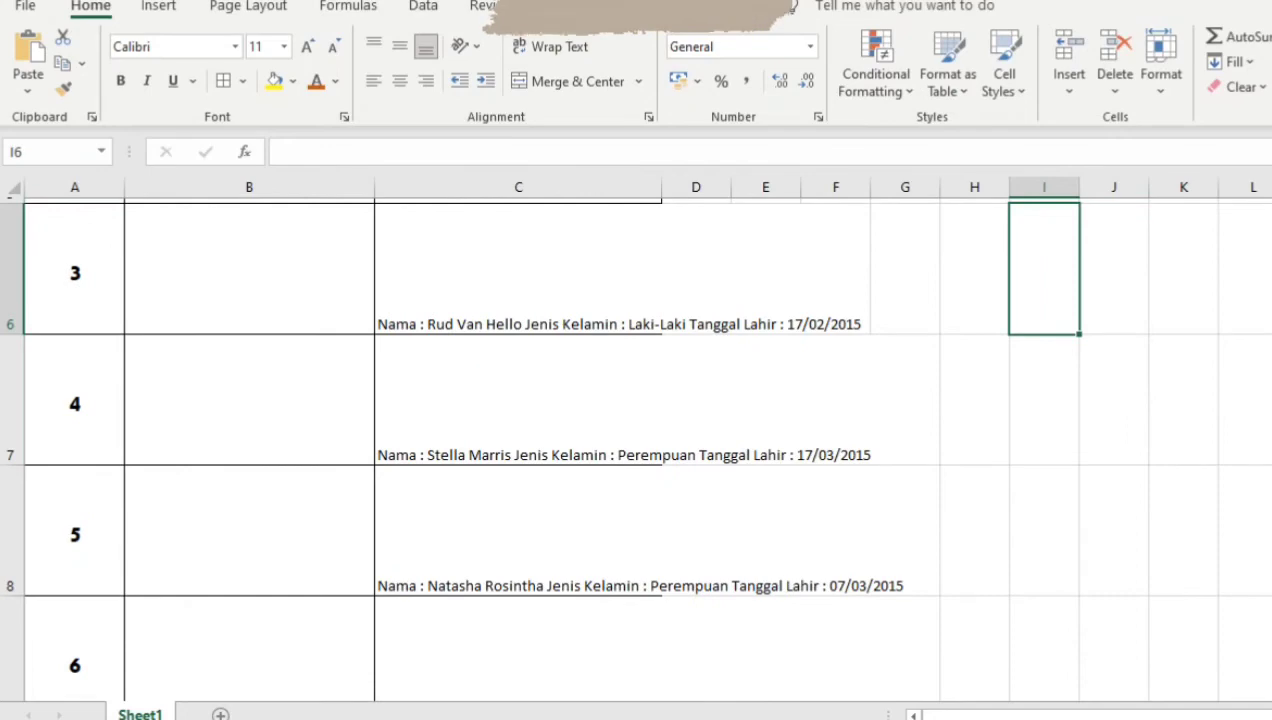
{"action": "scroll", "coordinate": [809, 462], "scroll_direction": "up", "scroll_amount": 2}
{"action": "scroll", "coordinate": [843, 485], "scroll_direction": "down", "scroll_amount": 2}
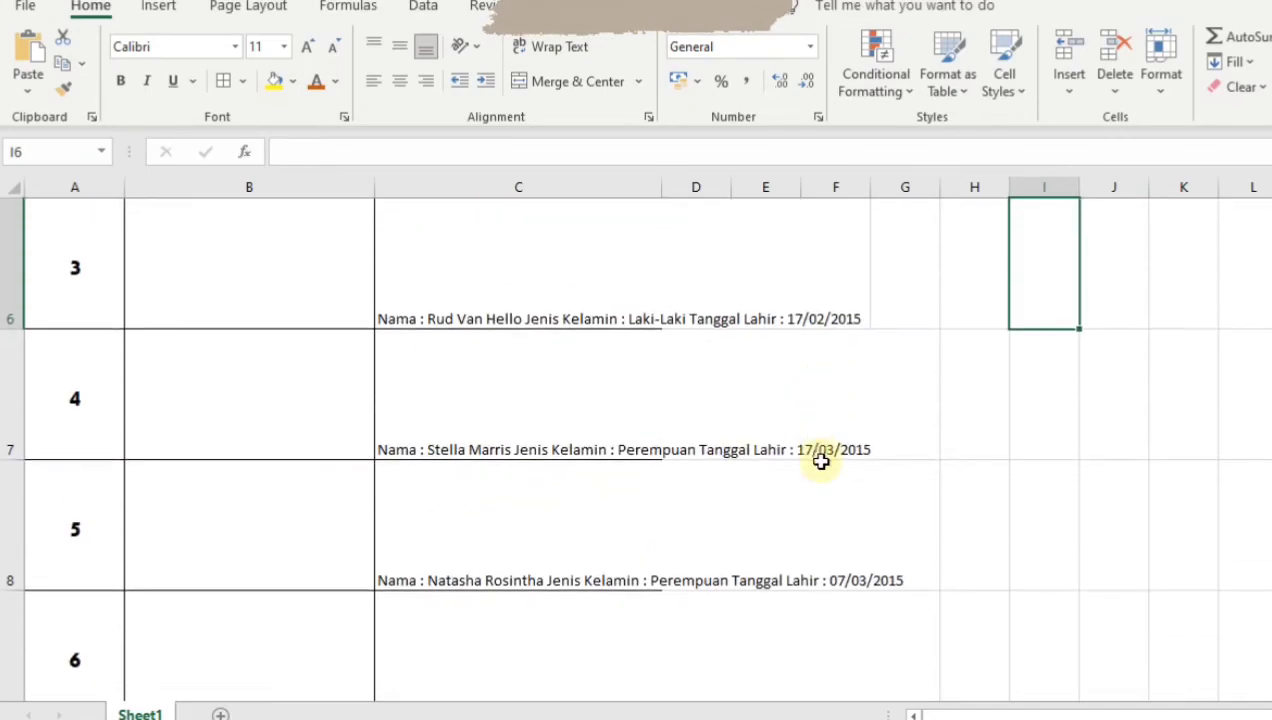
Set the text of BIODATA cells C6 to C9 to the Arial font at size 12
{"action": "left_click", "coordinate": [518, 274]}
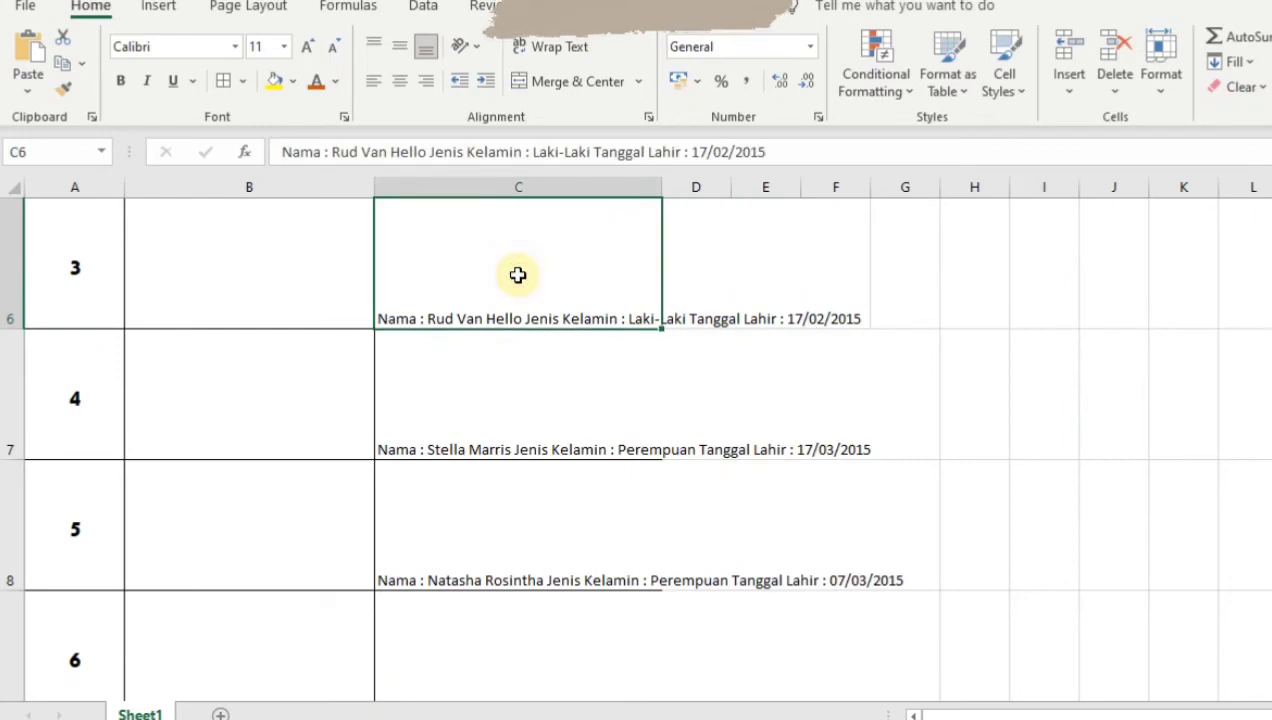
{"action": "left_click_drag", "start_coordinate": [510, 270], "coordinate": [565, 525]}
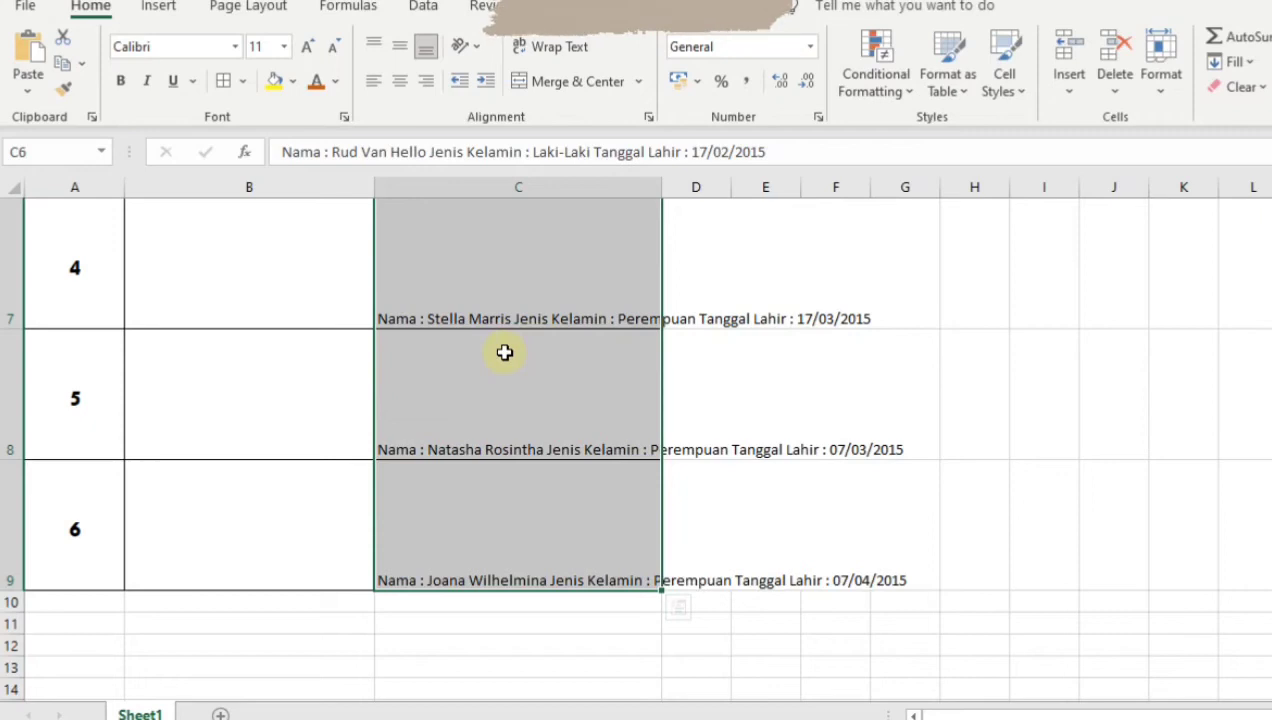
{"action": "left_click", "coordinate": [237, 47]}
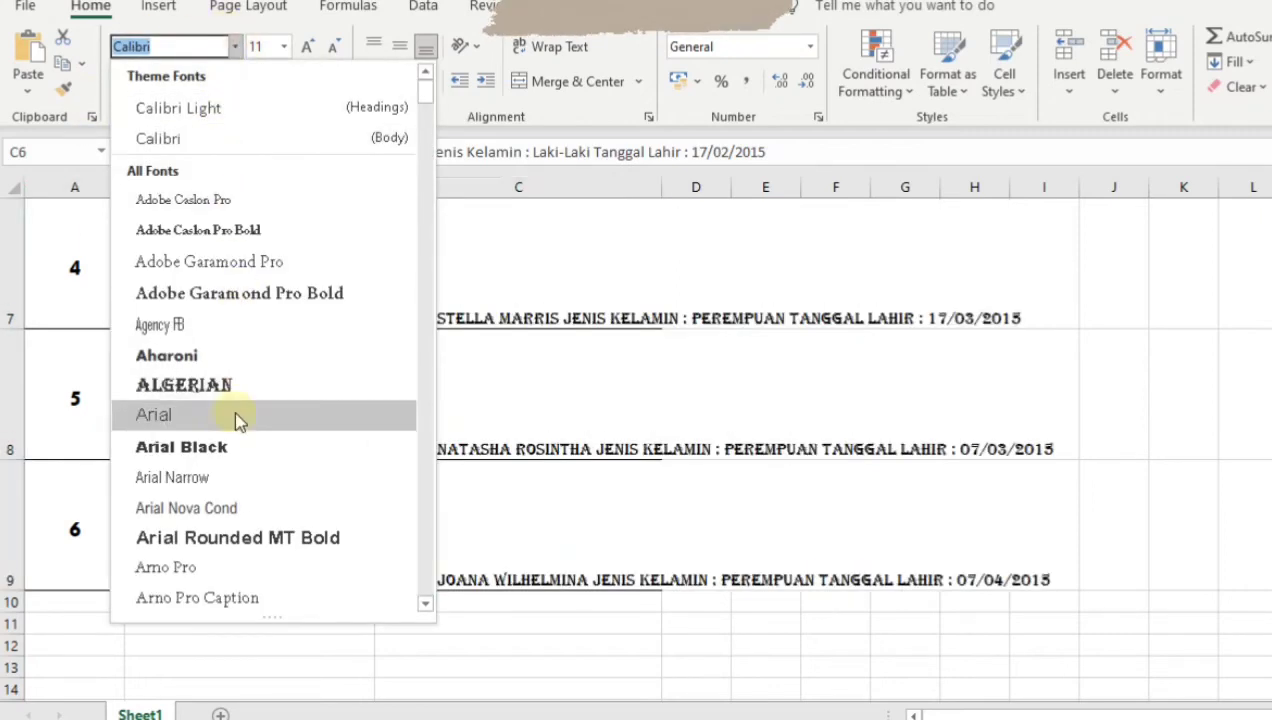
{"action": "left_click", "coordinate": [230, 415]}
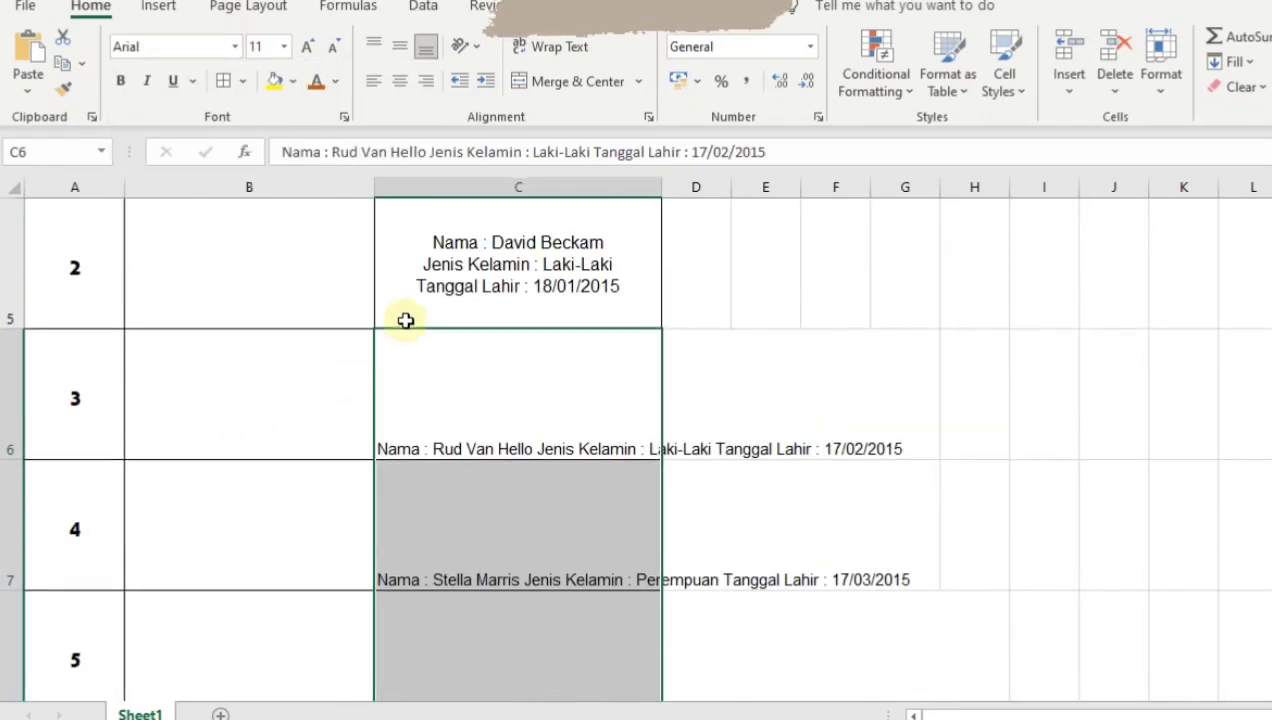
{"action": "left_click", "coordinate": [283, 46]}
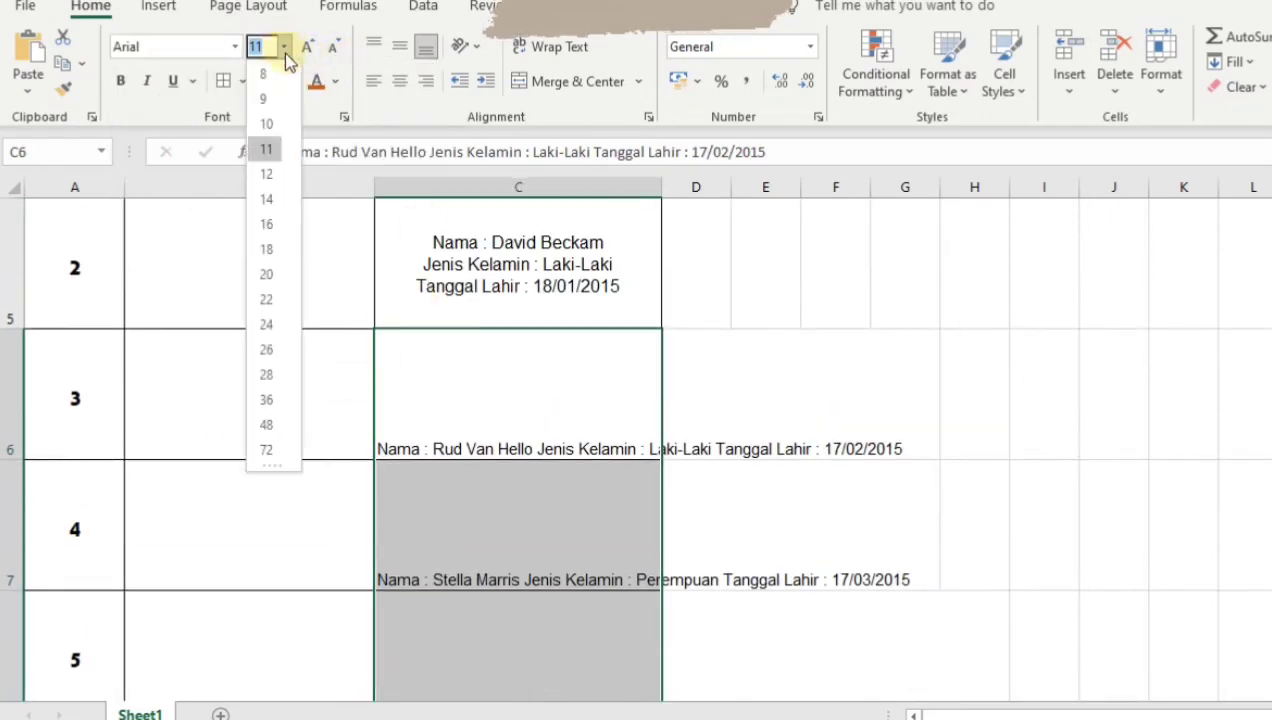
{"action": "left_click", "coordinate": [268, 177]}
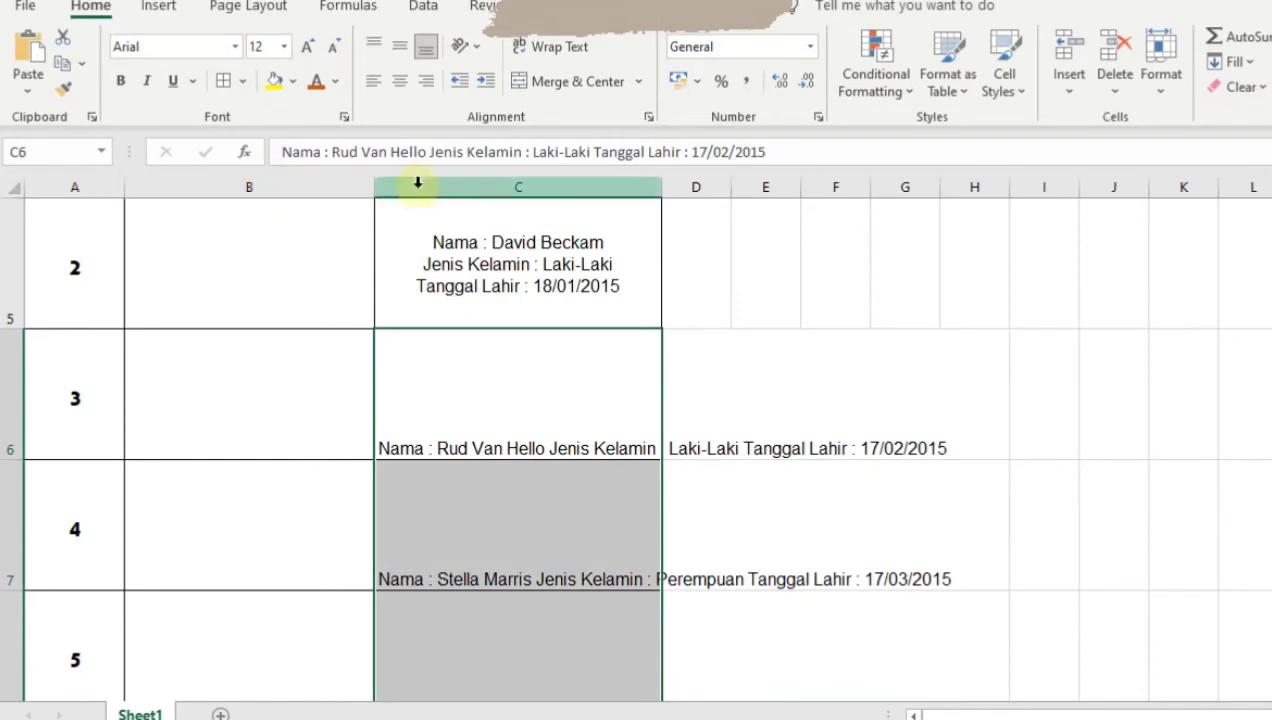
Center the text of C6 to C9 horizontally and vertically and wrap it within the cells
{"action": "left_click", "coordinate": [399, 83]}
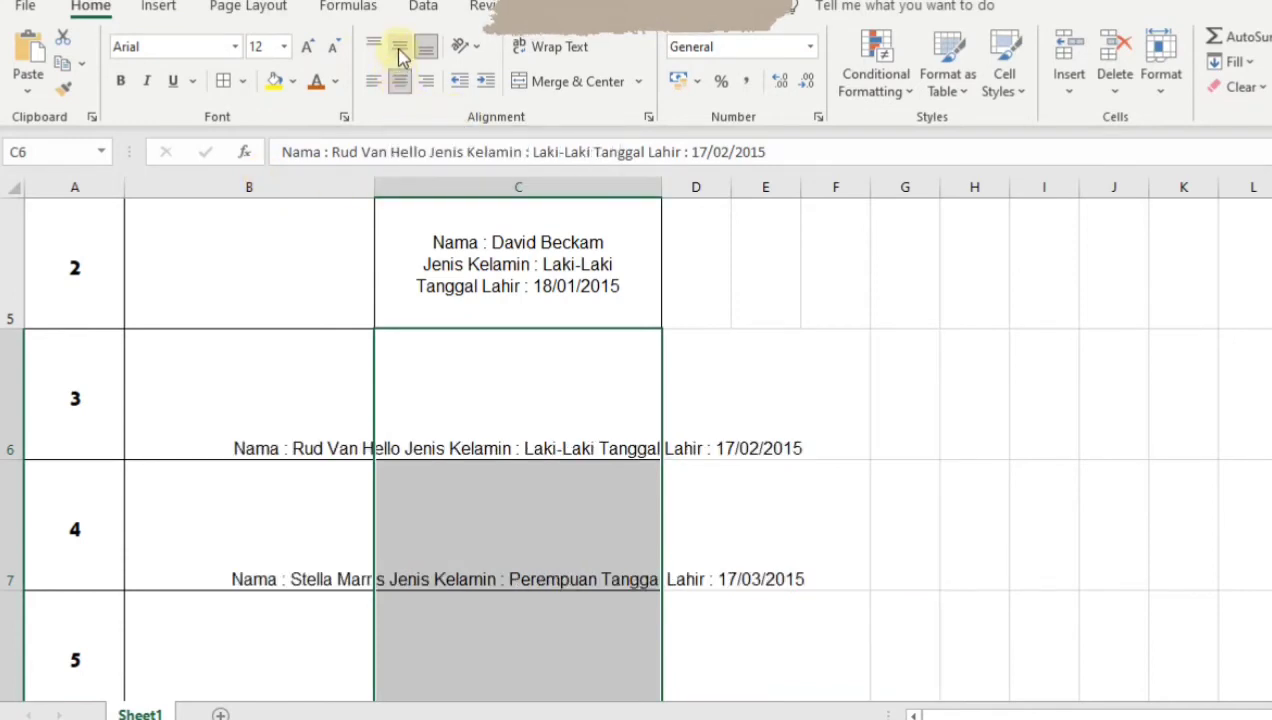
{"action": "left_click", "coordinate": [400, 52]}
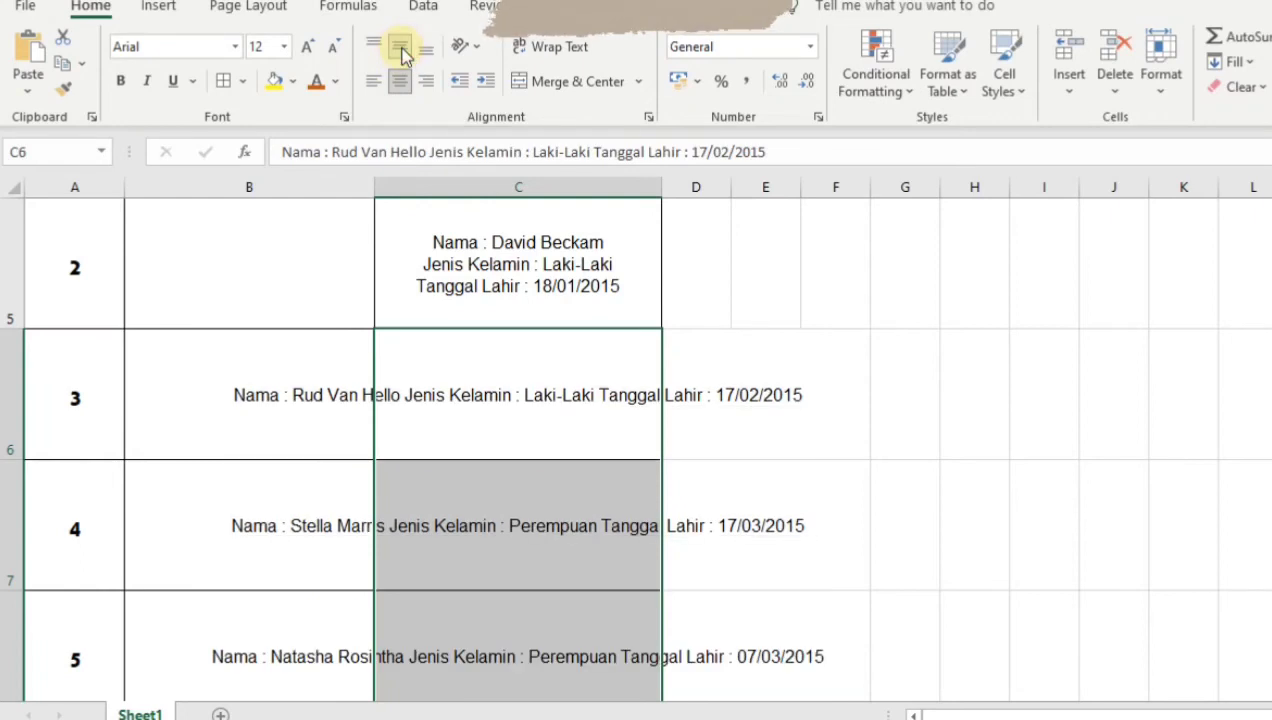
{"action": "left_click", "coordinate": [578, 52]}
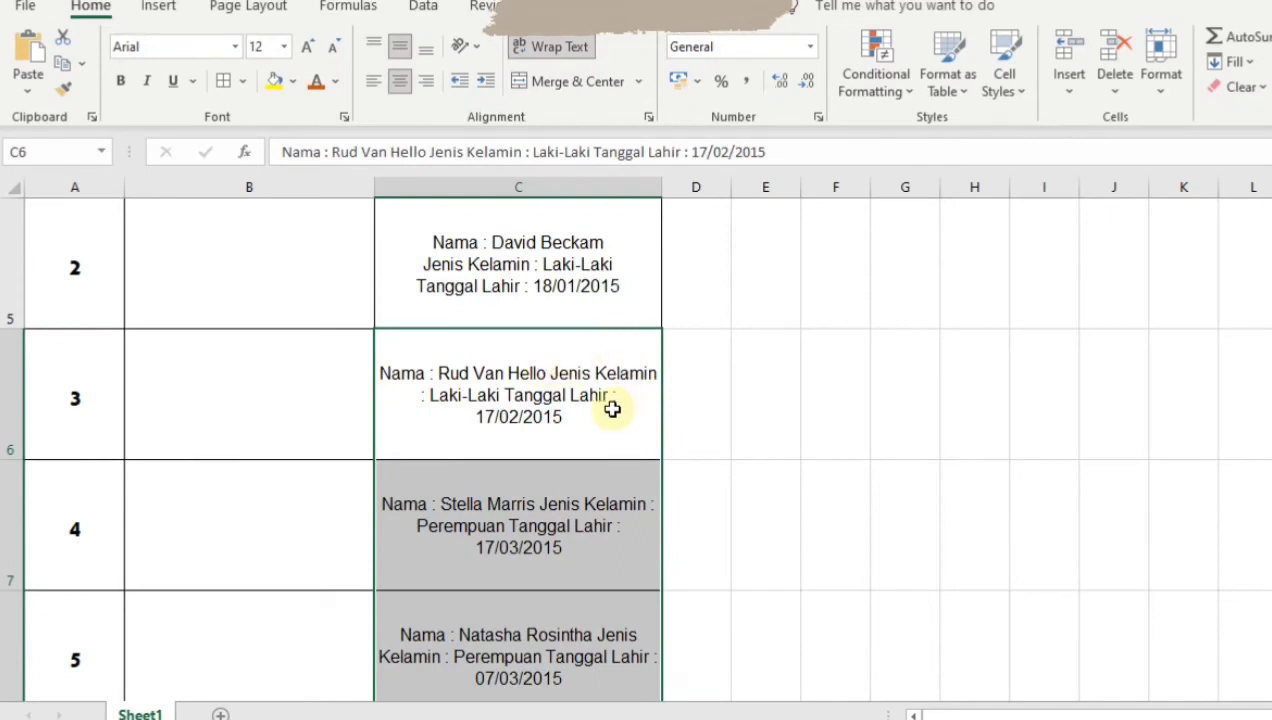
{"action": "scroll", "coordinate": [636, 450], "scroll_direction": "down", "scroll_amount": 3}
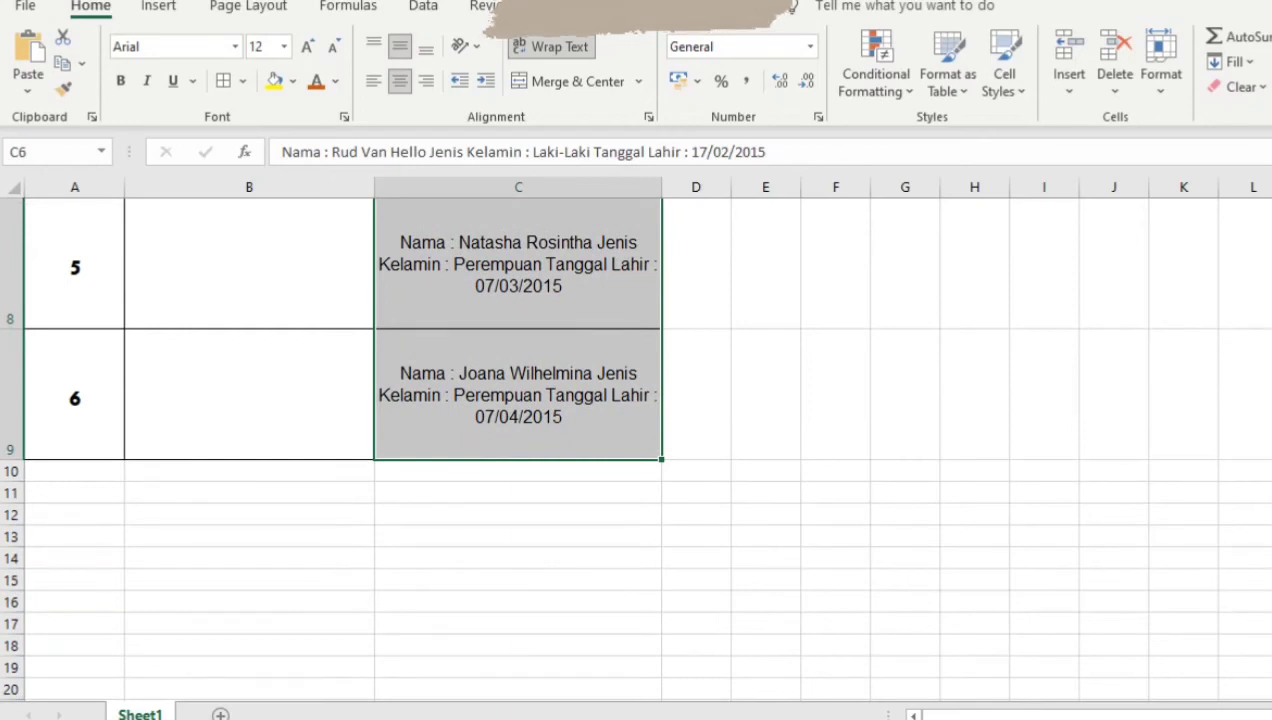
{"action": "scroll", "coordinate": [636, 450], "scroll_direction": "up", "scroll_amount": 3}
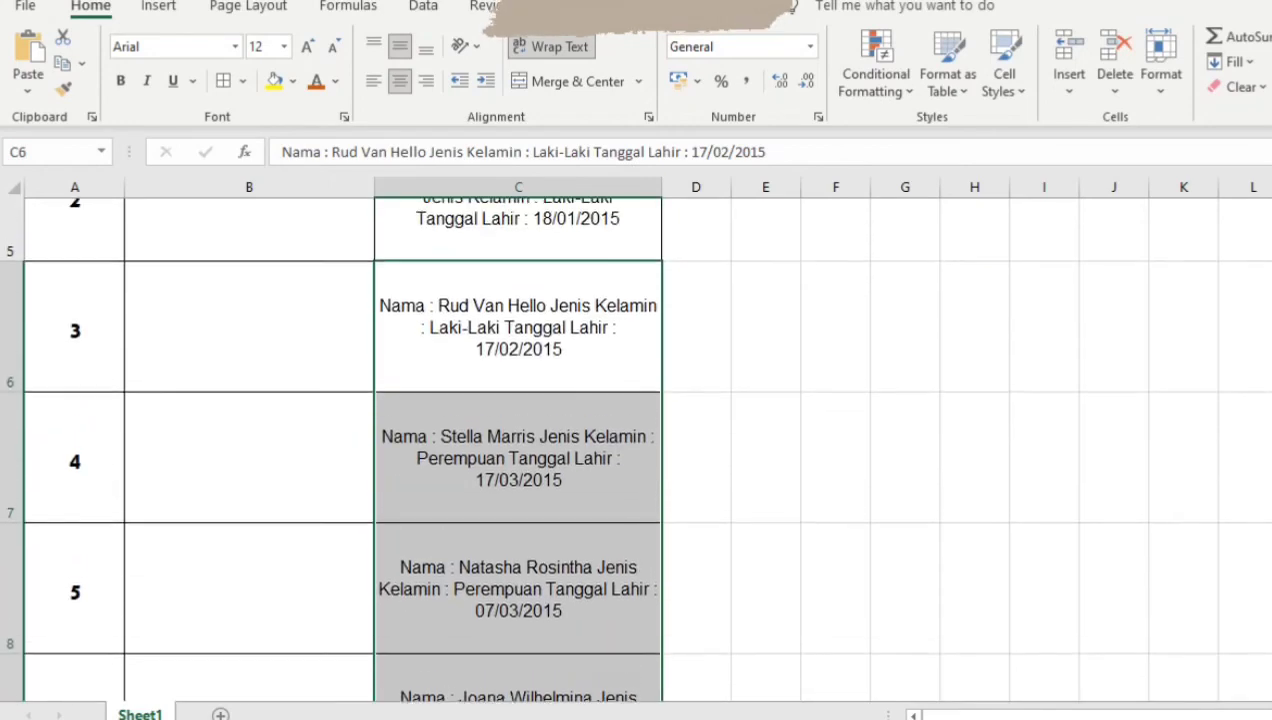
Add spaces before Jenis Kelamin and Tanggal Lahir in BIODATA cell C6 so each detail starts on its own line
{"action": "scroll", "coordinate": [636, 450], "scroll_direction": "up", "scroll_amount": 2}
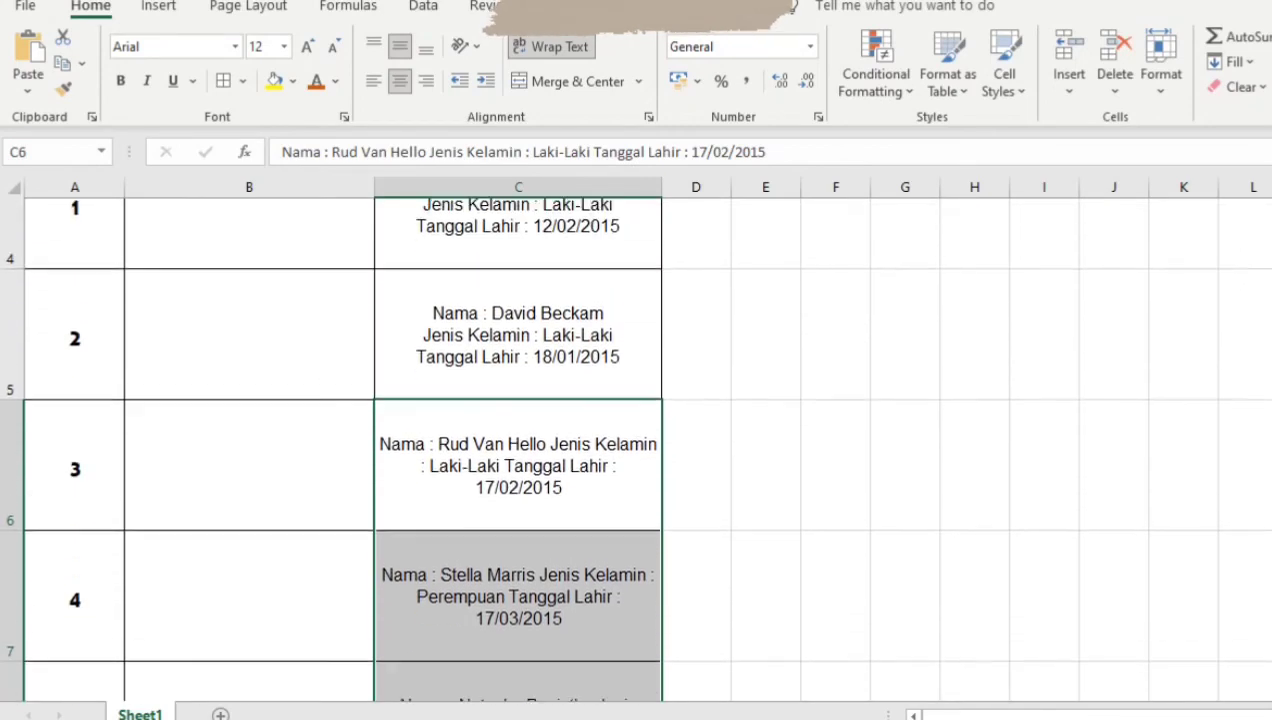
{"action": "scroll", "coordinate": [636, 450], "scroll_direction": "up", "scroll_amount": 1}
{"action": "scroll", "coordinate": [636, 450], "scroll_direction": "down", "scroll_amount": 2}
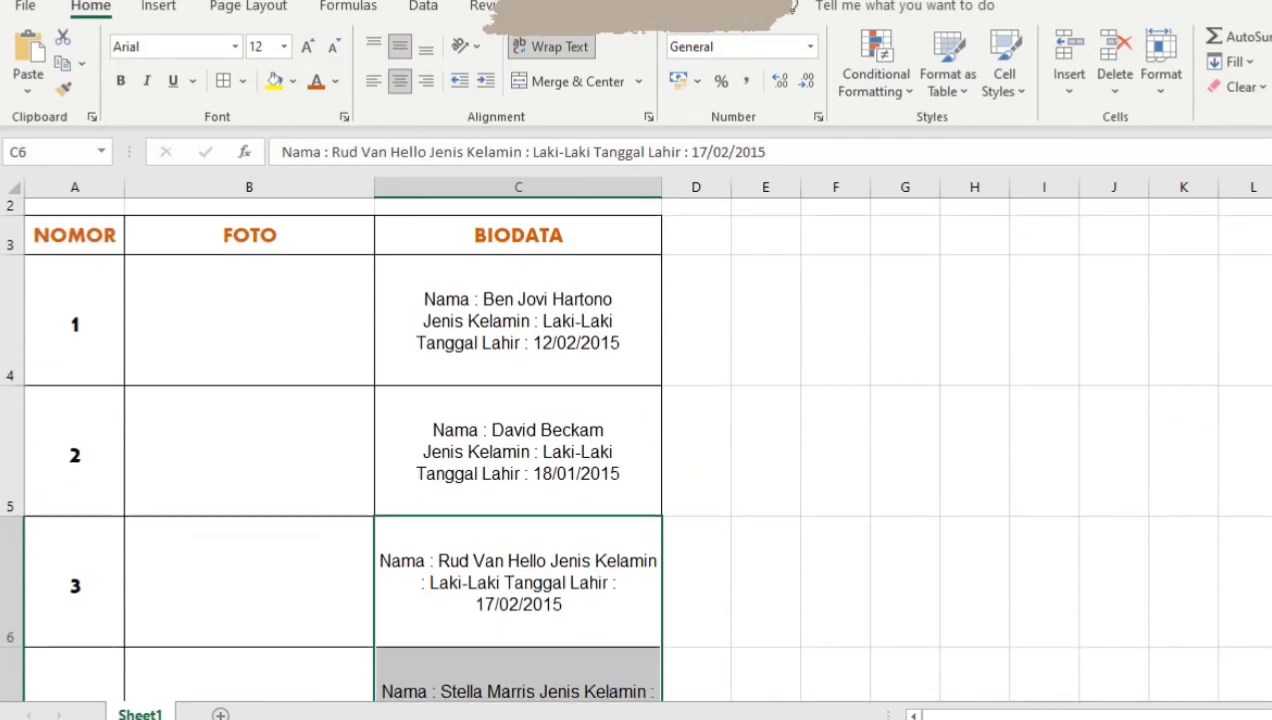
{"action": "scroll", "coordinate": [903, 514], "scroll_direction": "down", "scroll_amount": 2}
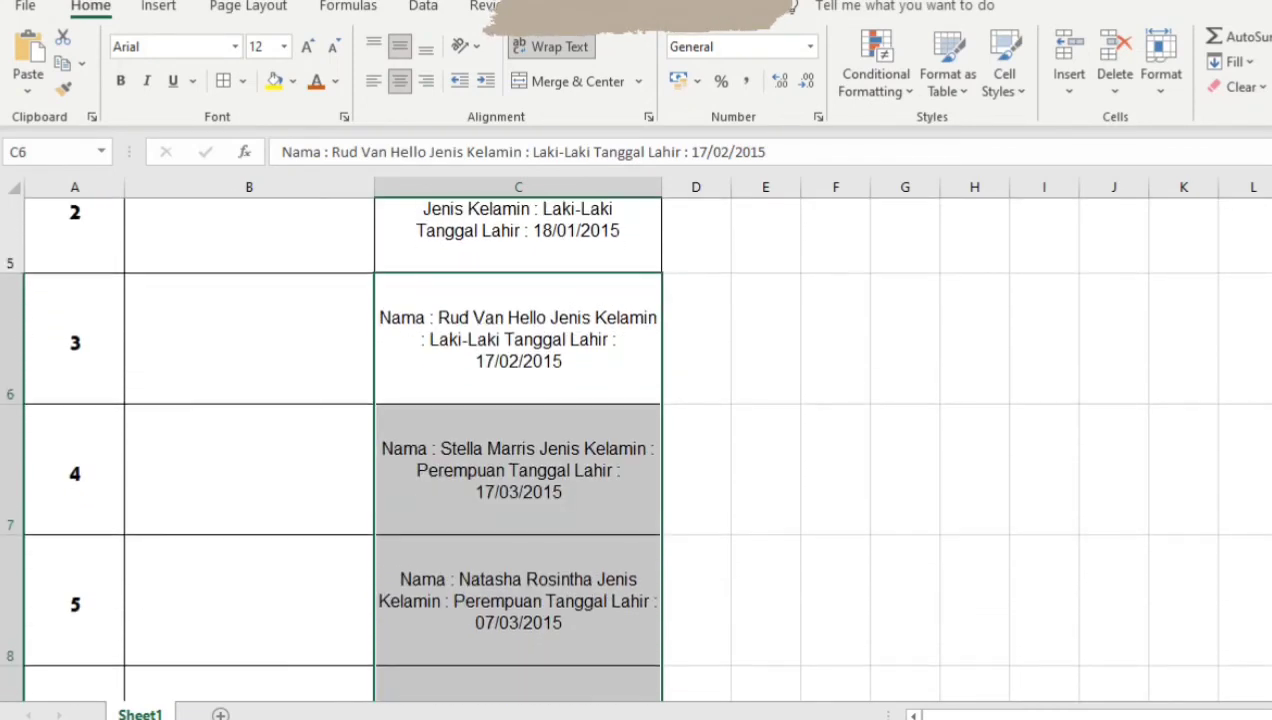
{"action": "scroll", "coordinate": [903, 514], "scroll_direction": "up", "scroll_amount": 1}
{"action": "left_click", "coordinate": [537, 526]}
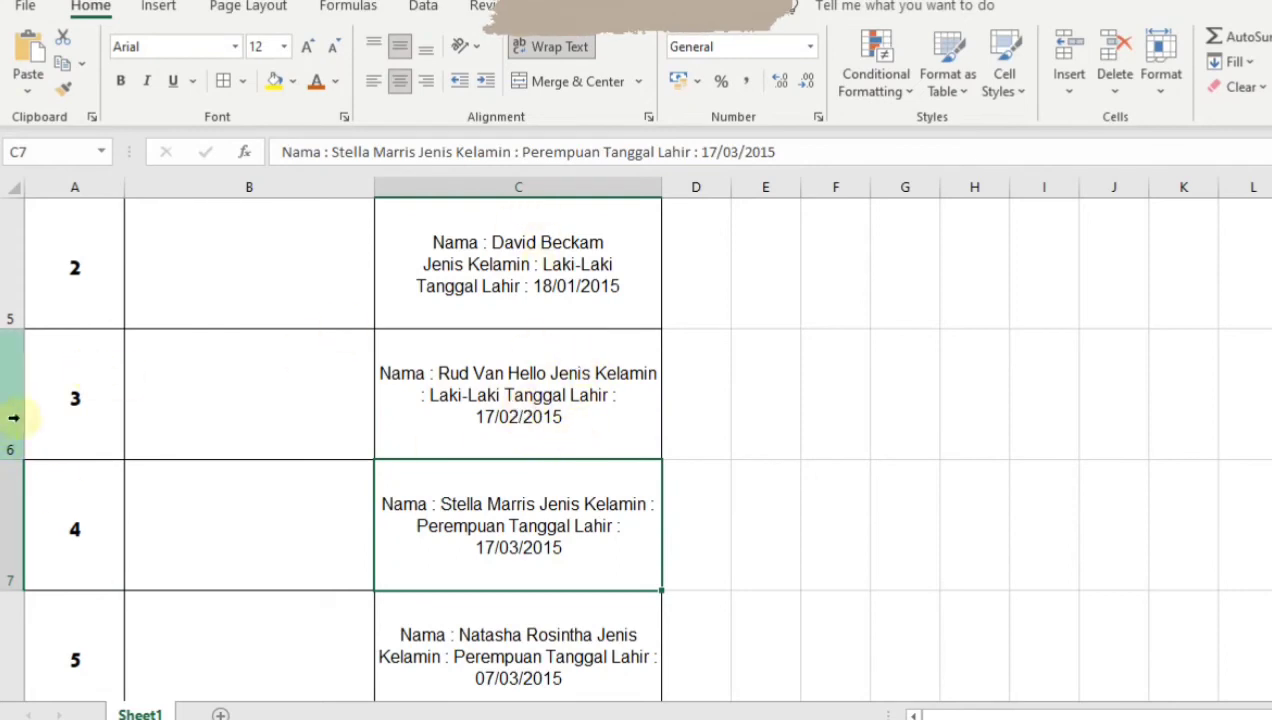
{"action": "left_click", "coordinate": [556, 372]}
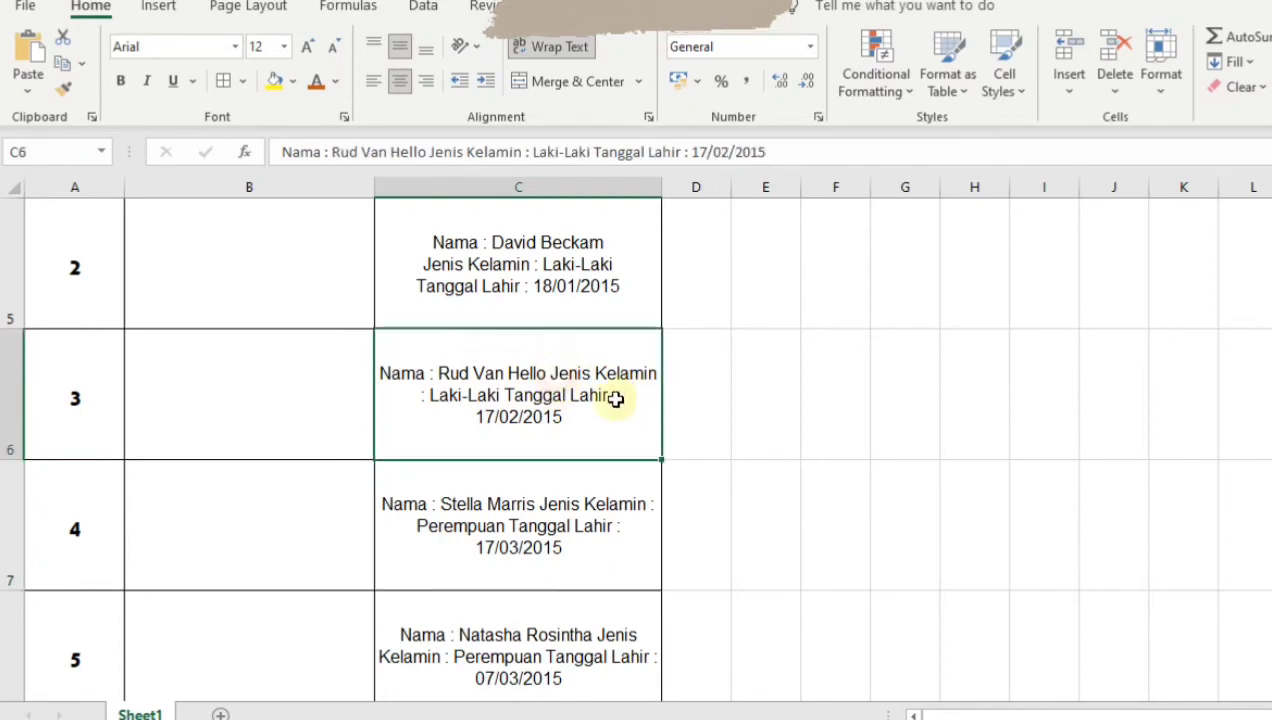
{"action": "double_click", "coordinate": [556, 372]}
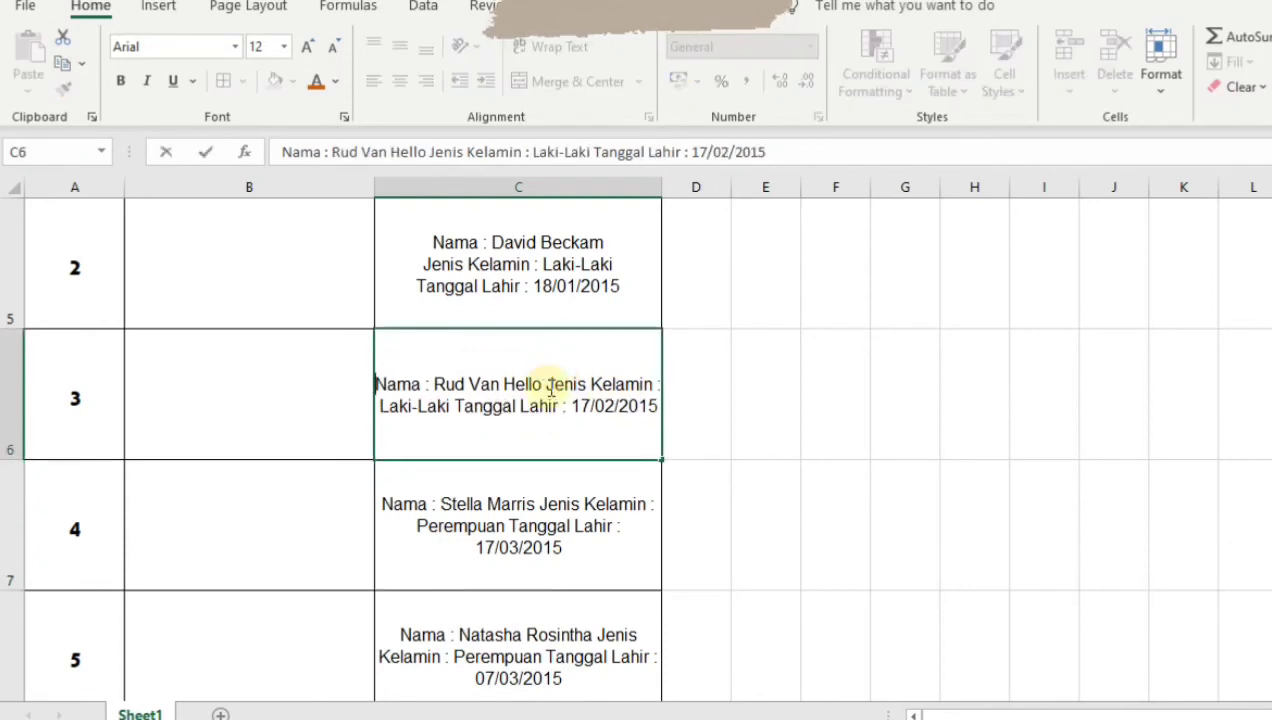
{"action": "left_click", "coordinate": [547, 386]}
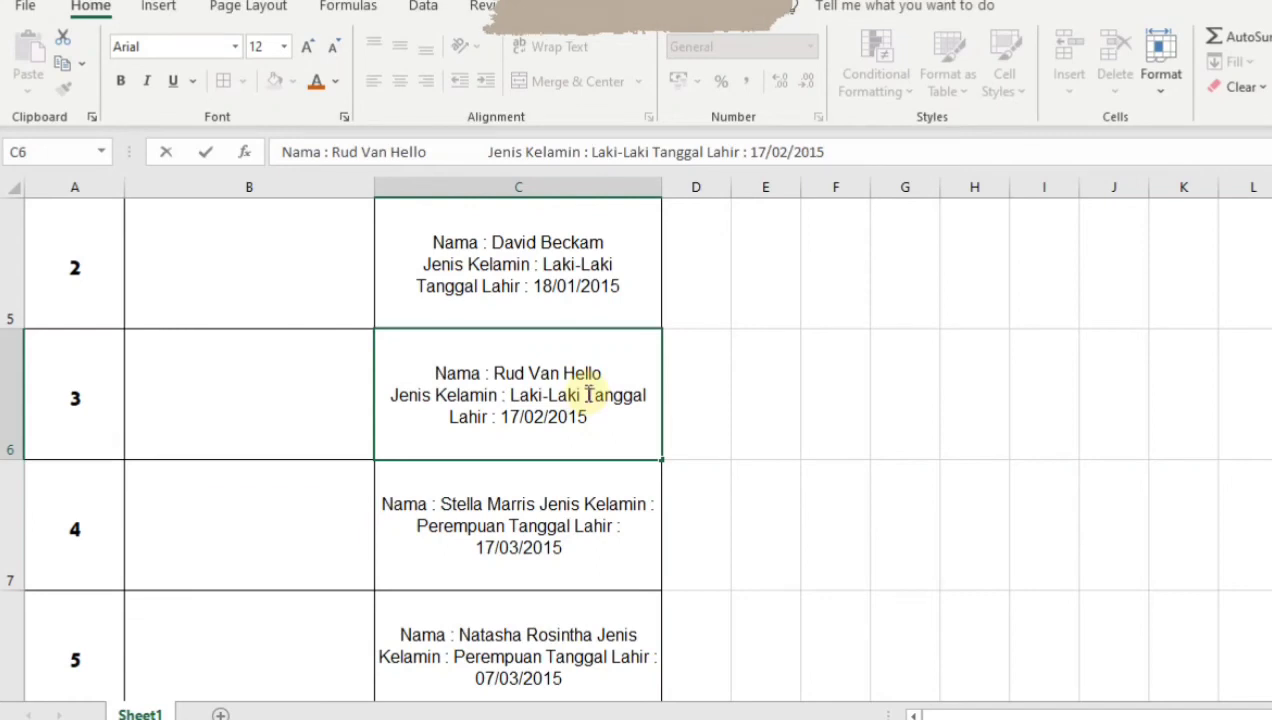
{"action": "left_click", "coordinate": [587, 397]}
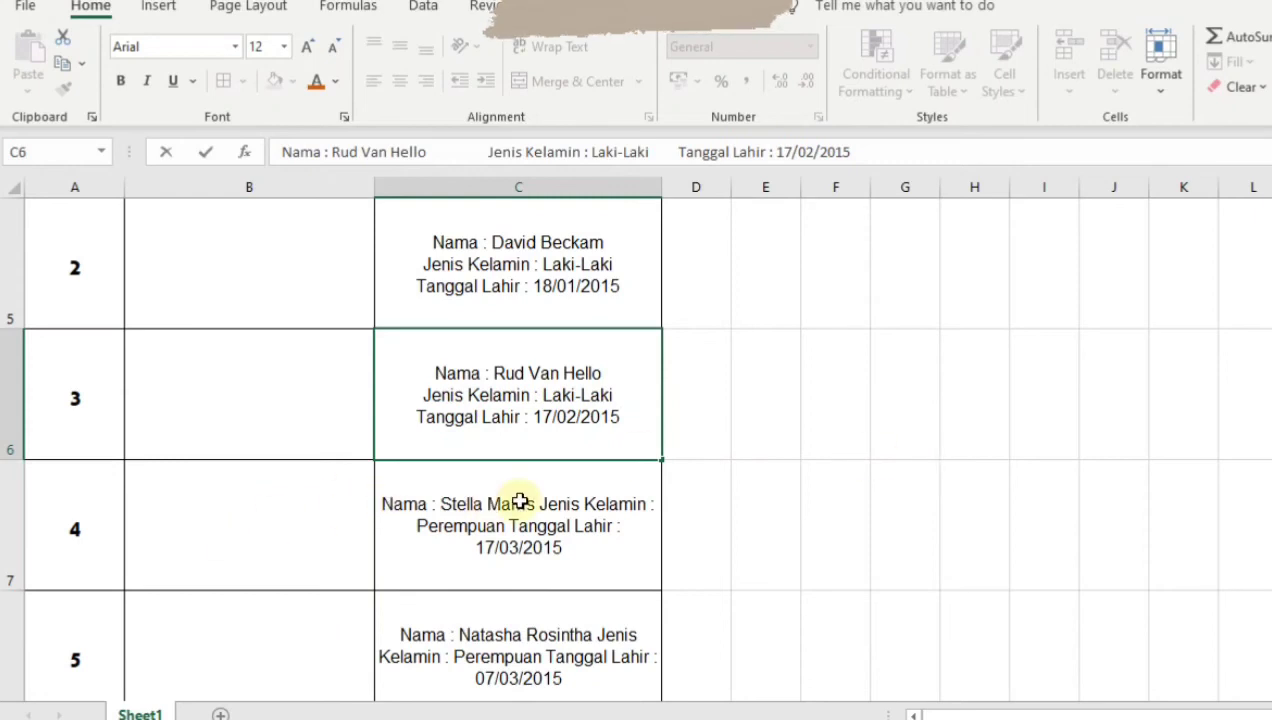
Space out the fourth friend's entry in C7 so the name, Jenis Kelamin and Tanggal Lahir occupy separate lines
{"action": "scroll", "coordinate": [571, 499], "scroll_direction": "down", "scroll_amount": 1}
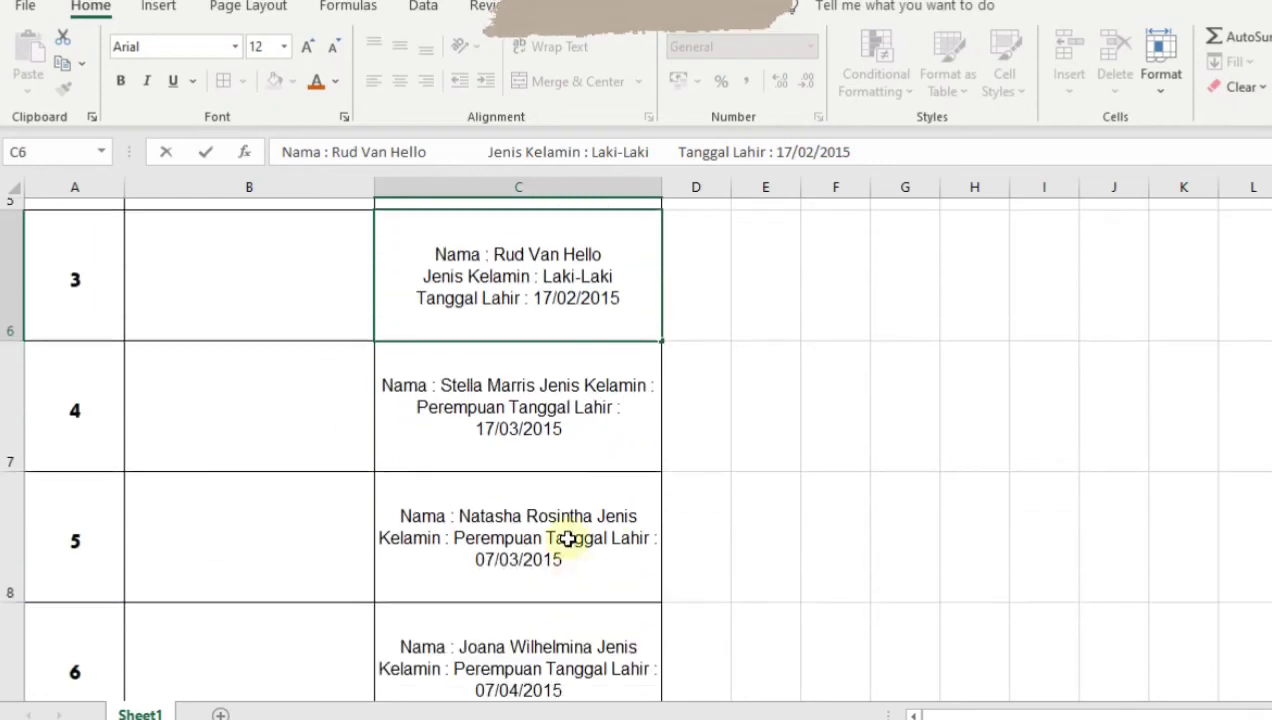
{"action": "left_click", "coordinate": [592, 373]}
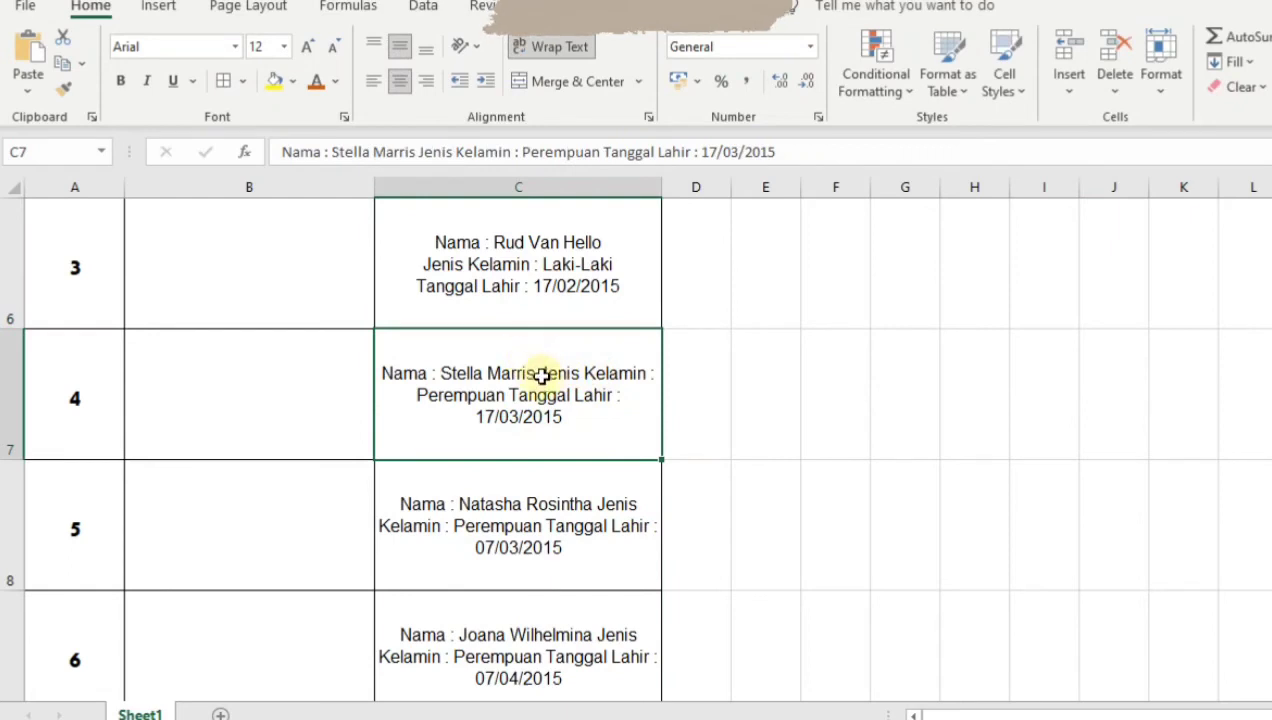
{"action": "double_click", "coordinate": [540, 373]}
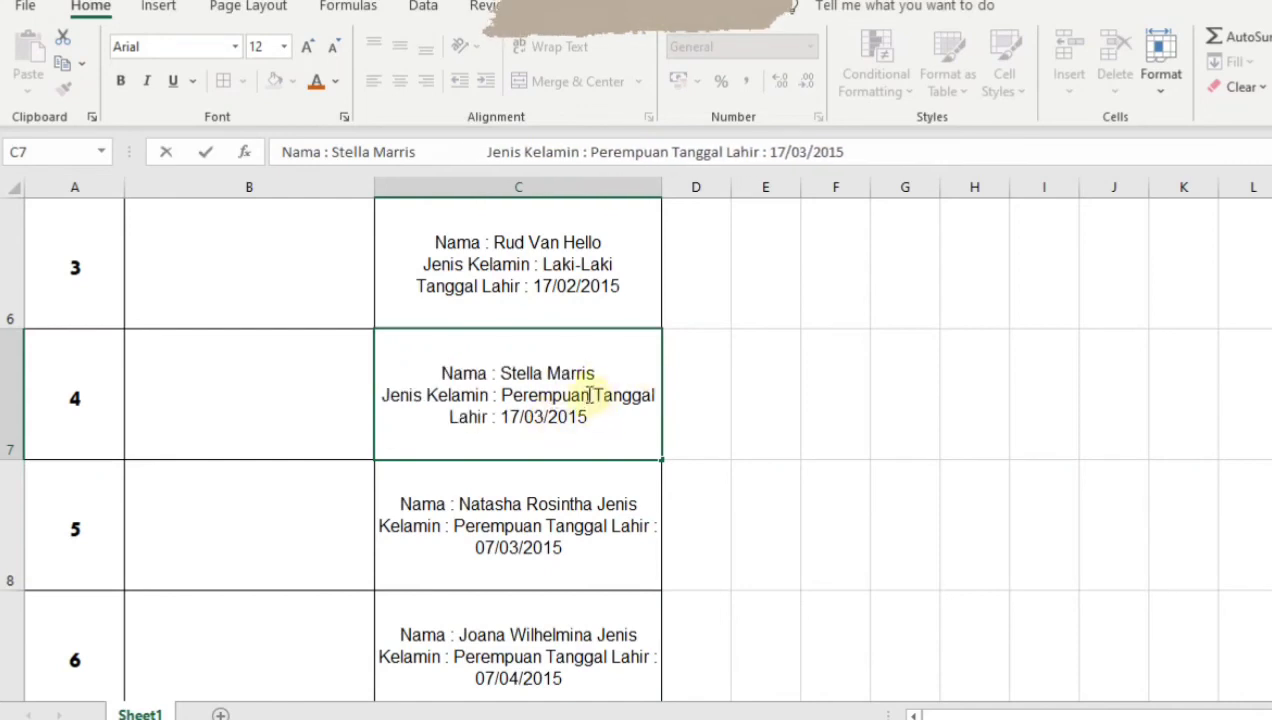
{"action": "left_click", "coordinate": [592, 396]}
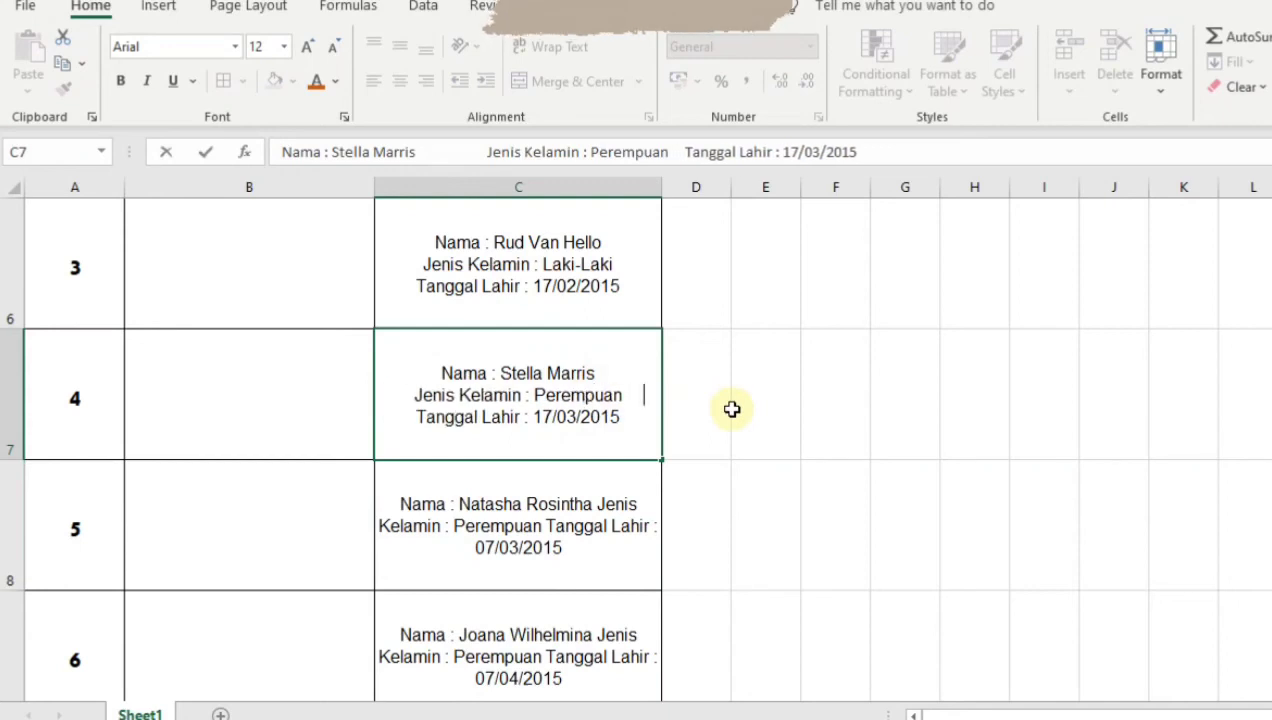
Separate the name, Jenis Kelamin and Tanggal Lahir in the fifth friend's cell C8 onto three lines using spaces
{"action": "left_click", "coordinate": [590, 496]}
{"action": "double_click", "coordinate": [594, 503]}
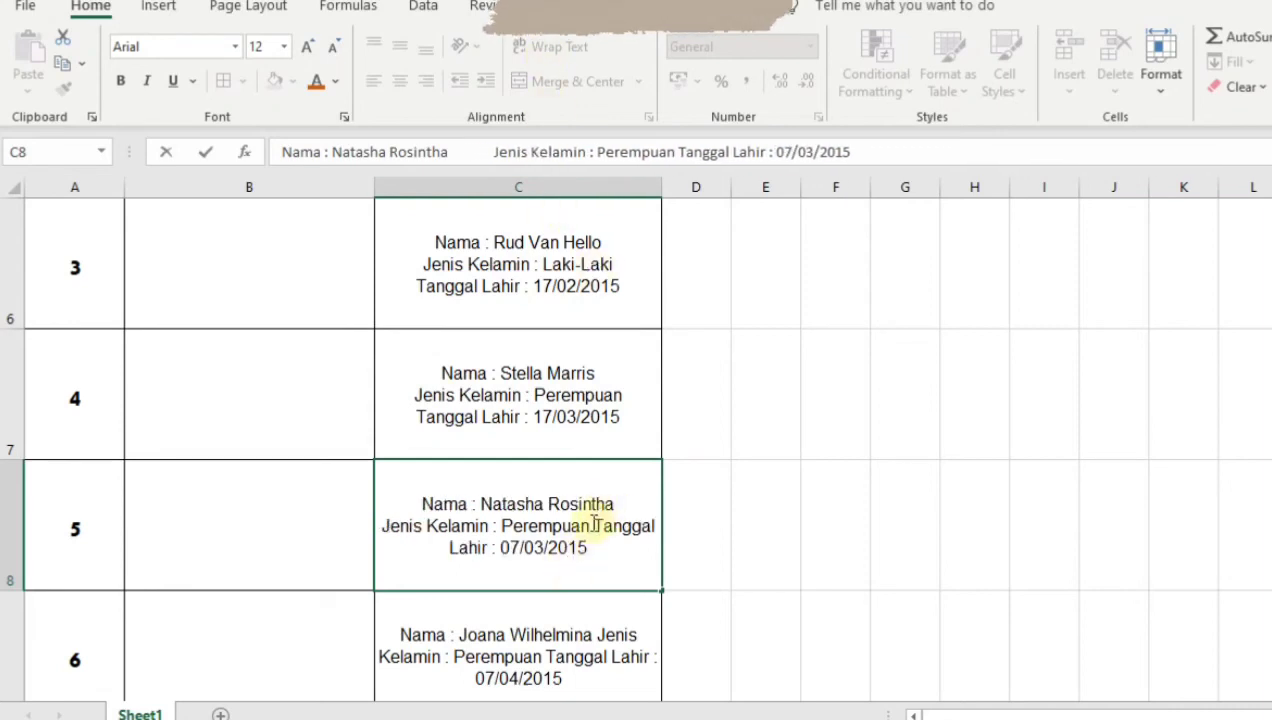
{"action": "left_click_drag", "start_coordinate": [595, 524], "coordinate": [589, 523]}
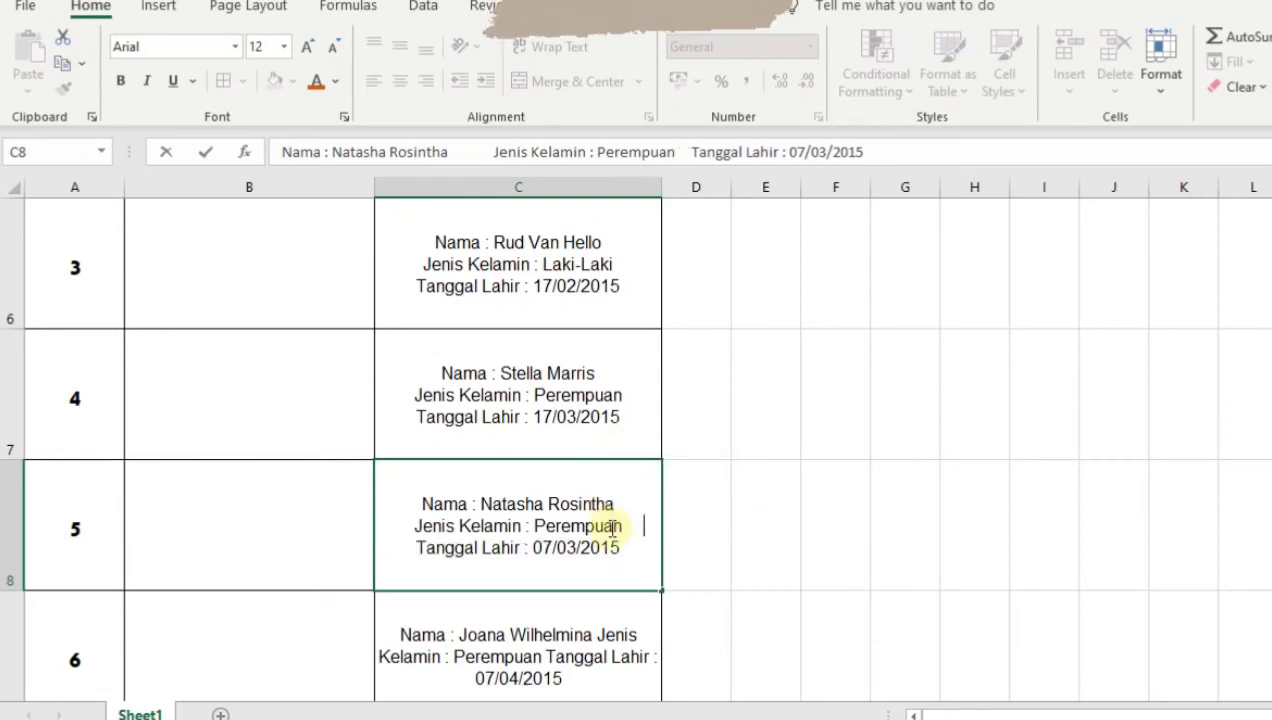
{"action": "key", "text": "ctrl+Return"}
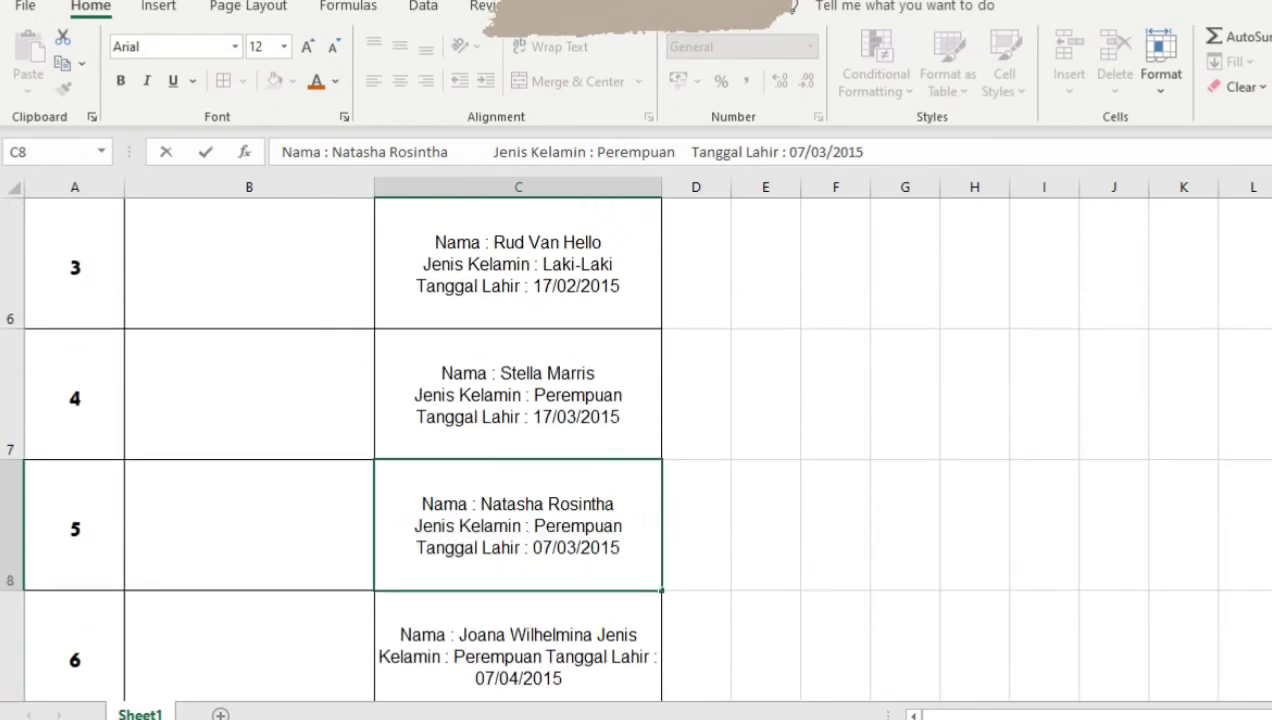
Add spaces in the sixth friend's cell C9 so Jenis Kelamin and Tanggal Lahir each begin a new line
{"action": "scroll", "coordinate": [600, 560], "scroll_direction": "down", "scroll_amount": 1}
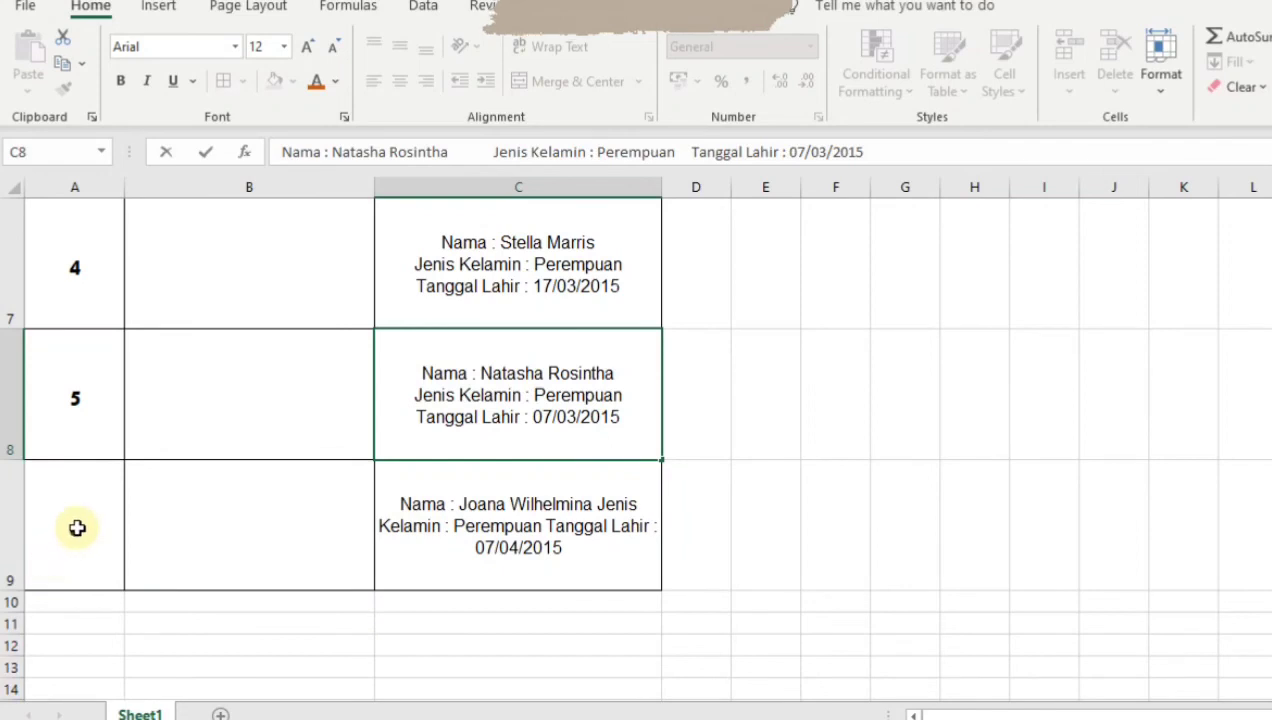
{"action": "left_click", "coordinate": [598, 504]}
{"action": "double_click", "coordinate": [598, 504]}
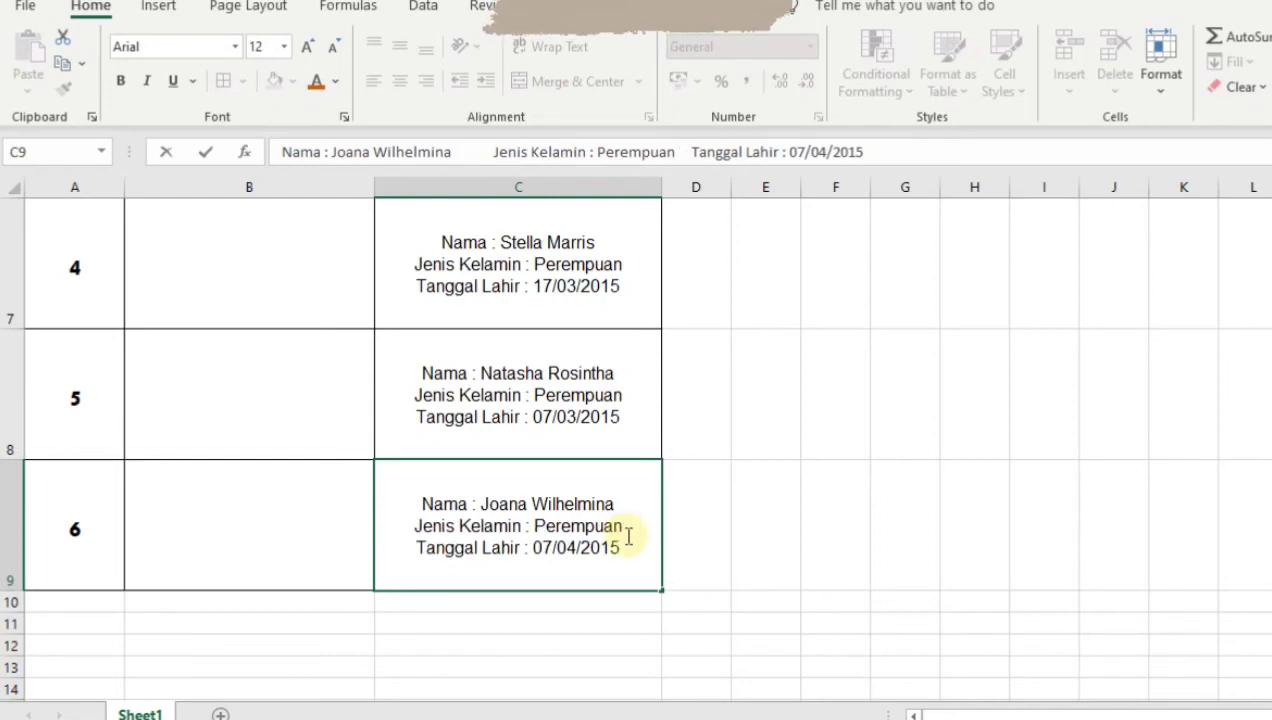
Review the line layout of all six BIODATA entries from number 1 to number 6
{"action": "scroll", "coordinate": [511, 488], "scroll_direction": "up", "scroll_amount": 1}
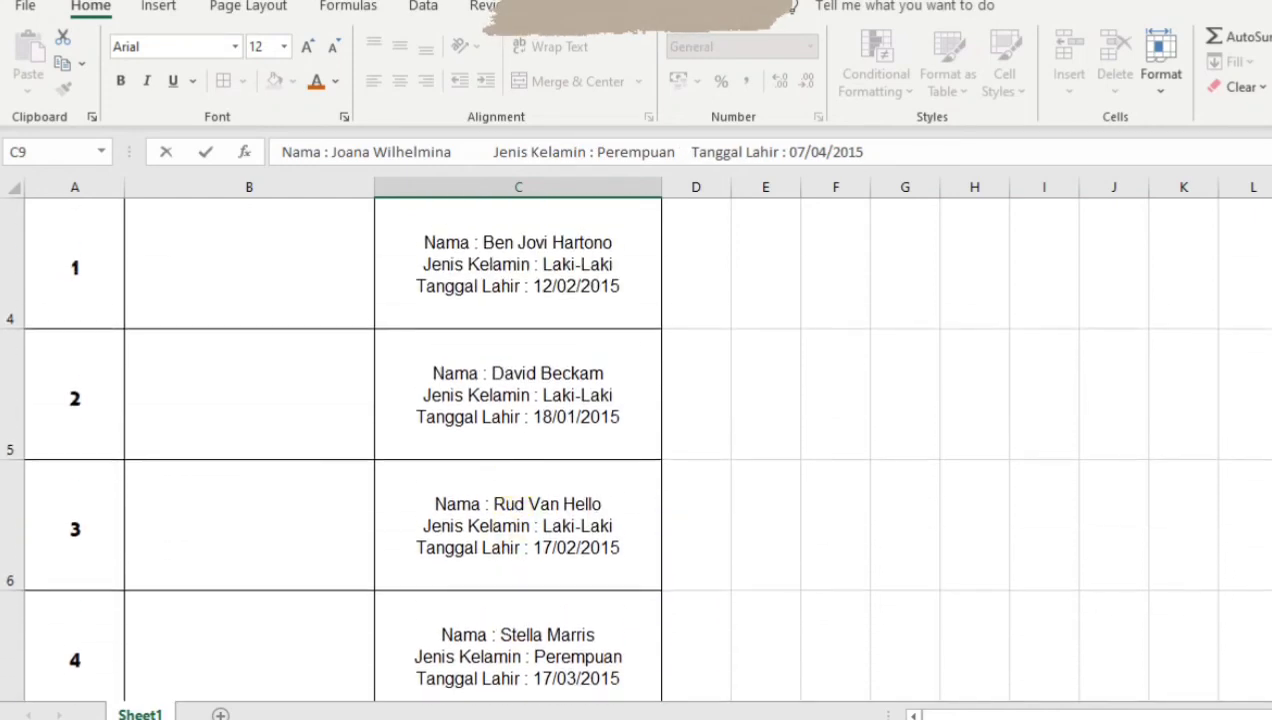
{"action": "scroll", "coordinate": [511, 488], "scroll_direction": "up", "scroll_amount": 1}
{"action": "scroll", "coordinate": [511, 488], "scroll_direction": "down", "scroll_amount": 1}
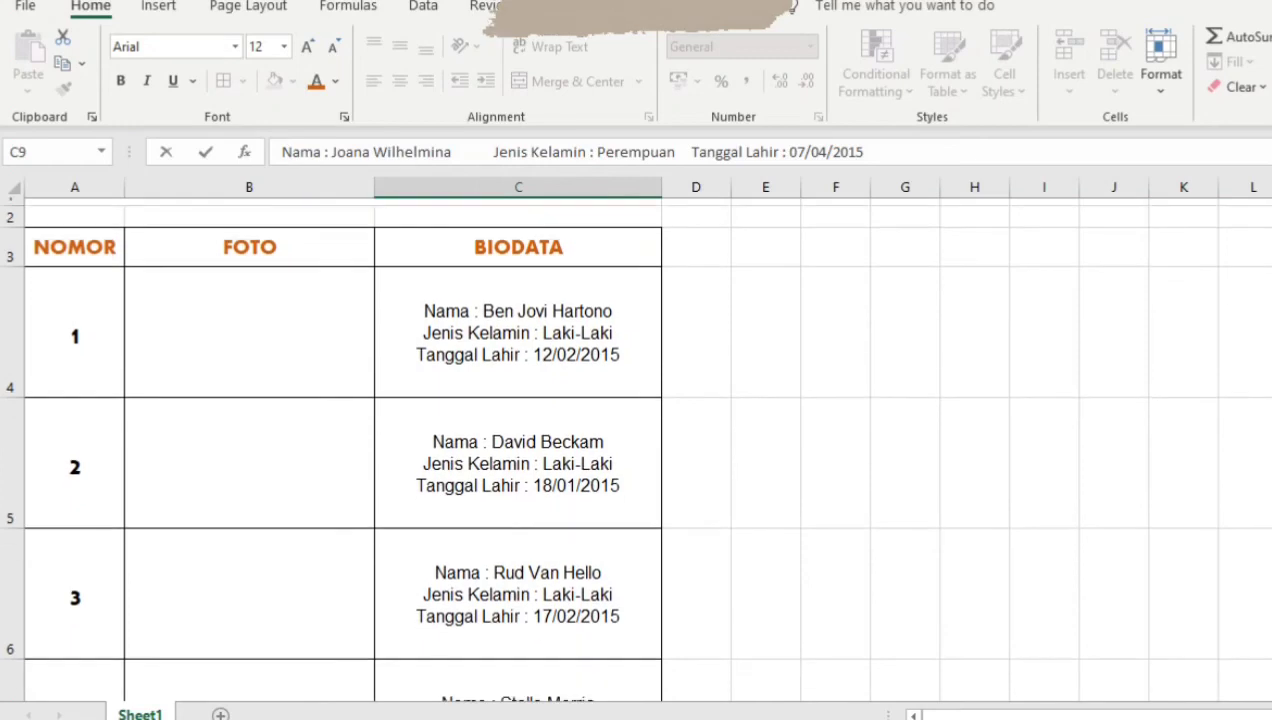
{"action": "scroll", "coordinate": [511, 488], "scroll_direction": "down", "scroll_amount": 3}
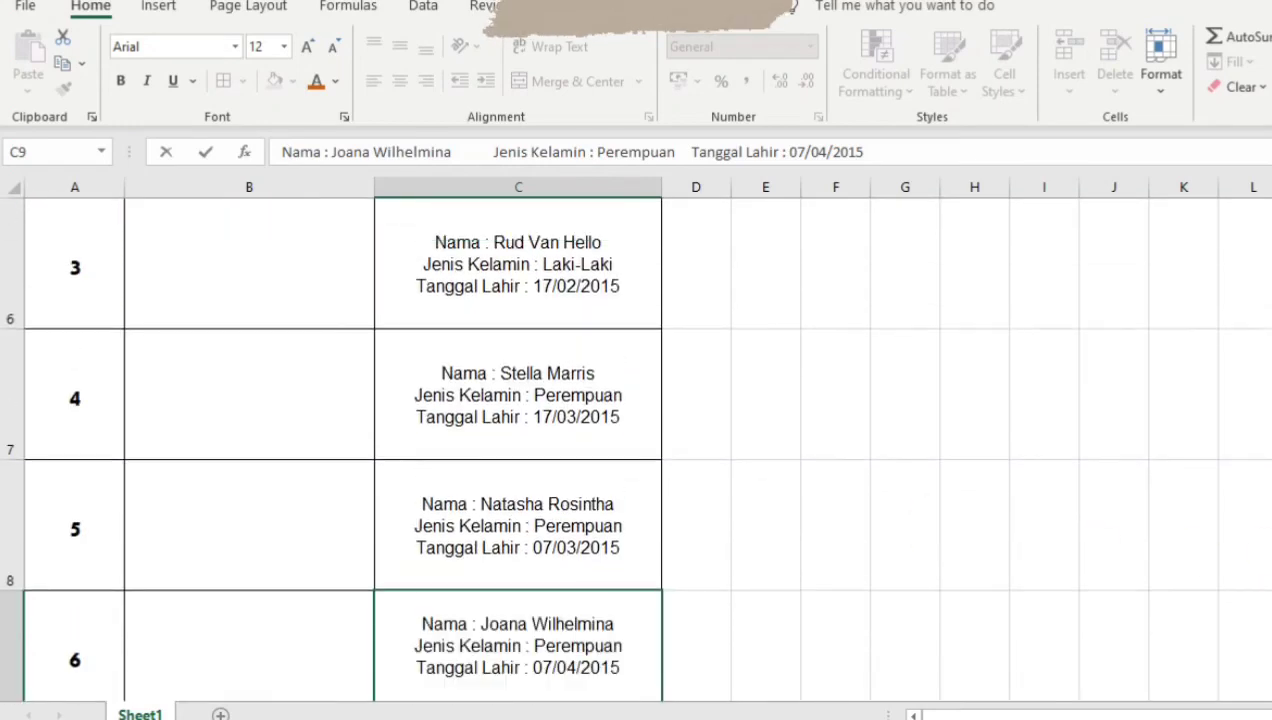
{"action": "scroll", "coordinate": [960, 403], "scroll_direction": "down", "scroll_amount": 2}
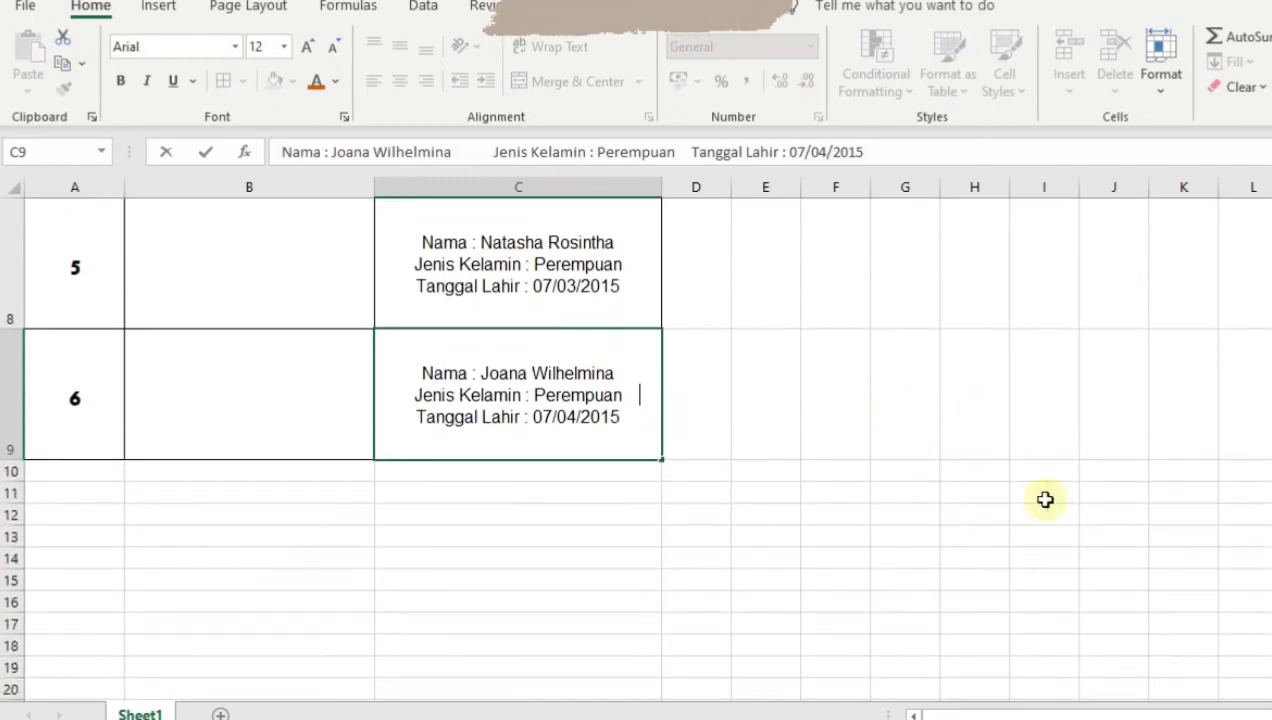
{"action": "scroll", "coordinate": [632, 450], "scroll_direction": "up", "scroll_amount": 5}
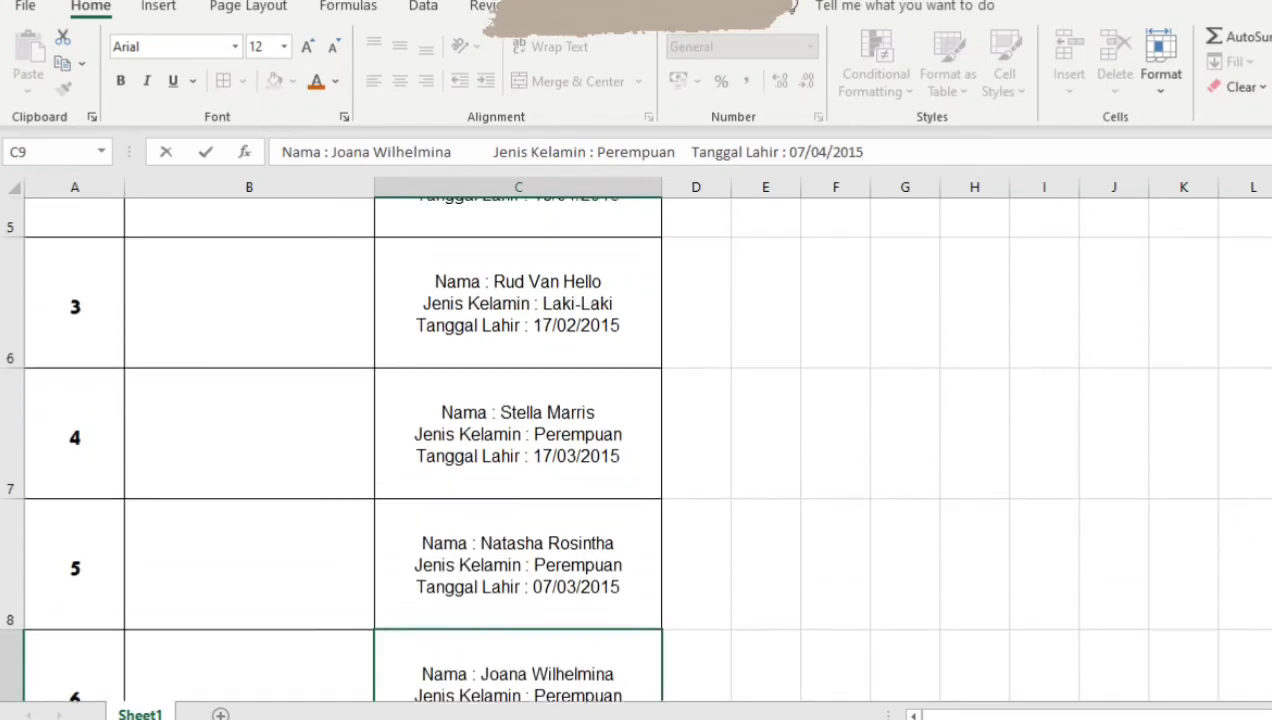
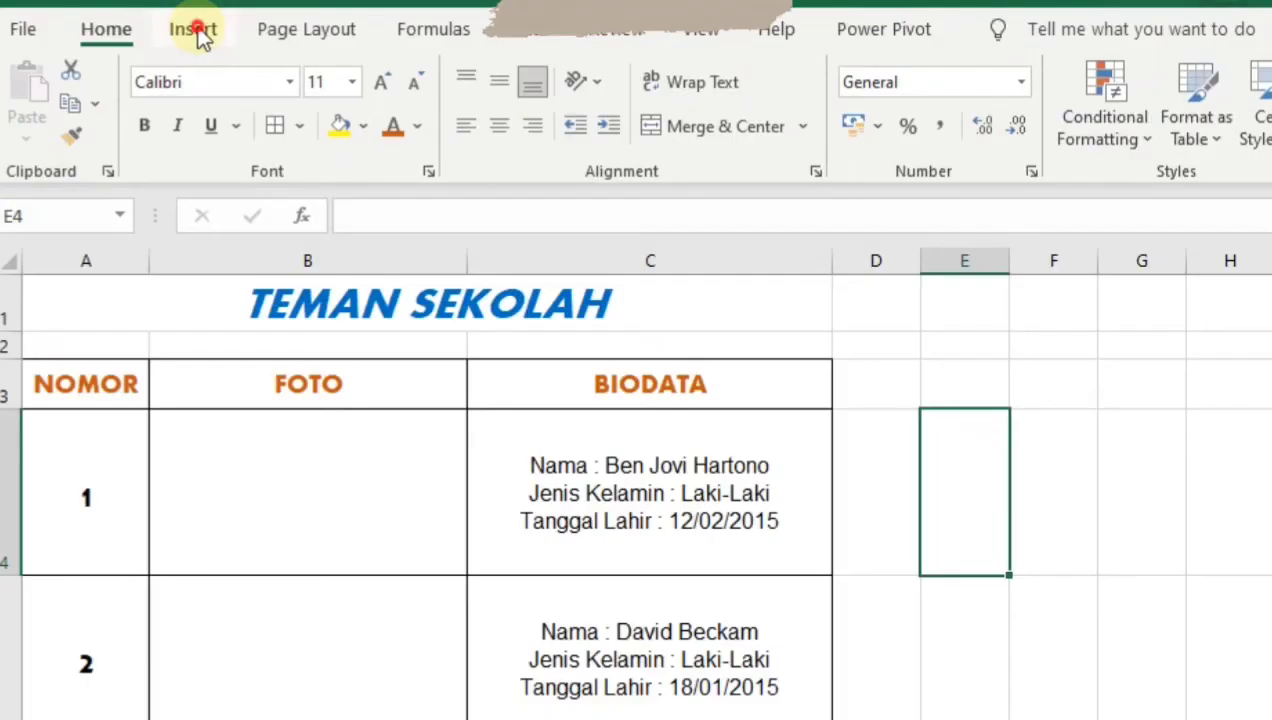
Insert the picture gb6 from the Downloads folder on this device into the sheet
{"action": "left_click", "coordinate": [195, 30]}
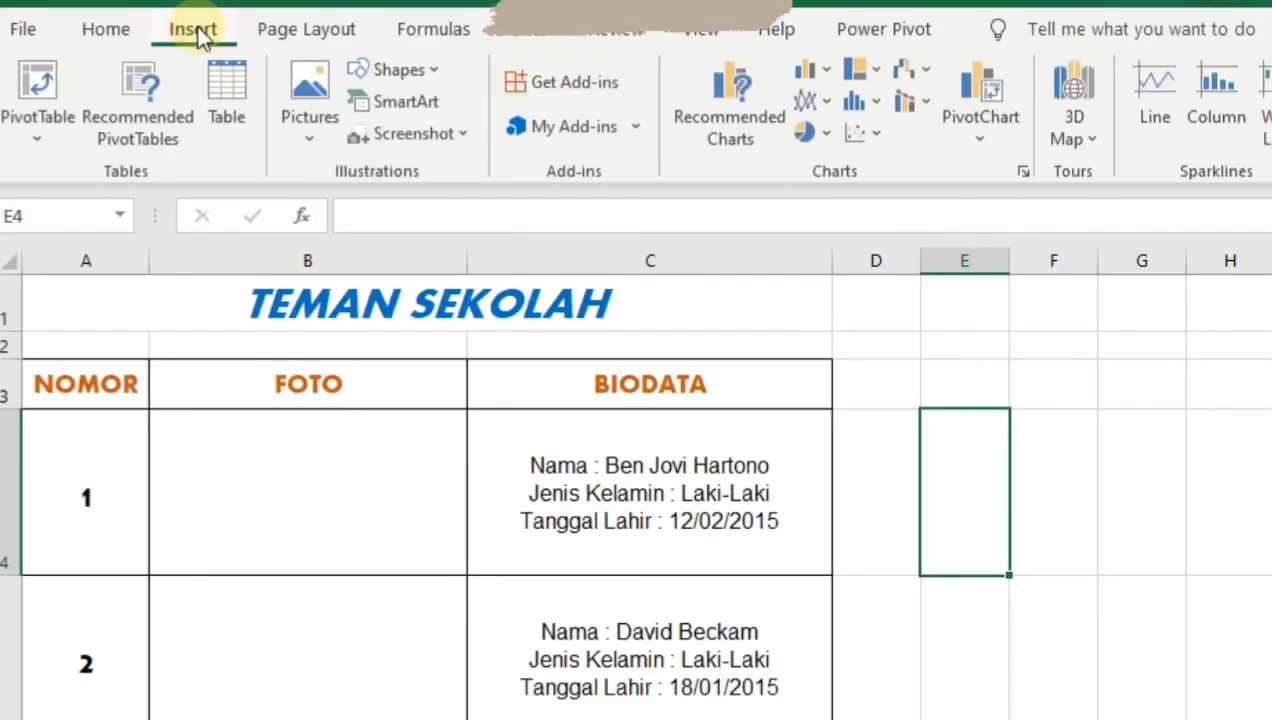
{"action": "left_click", "coordinate": [309, 128]}
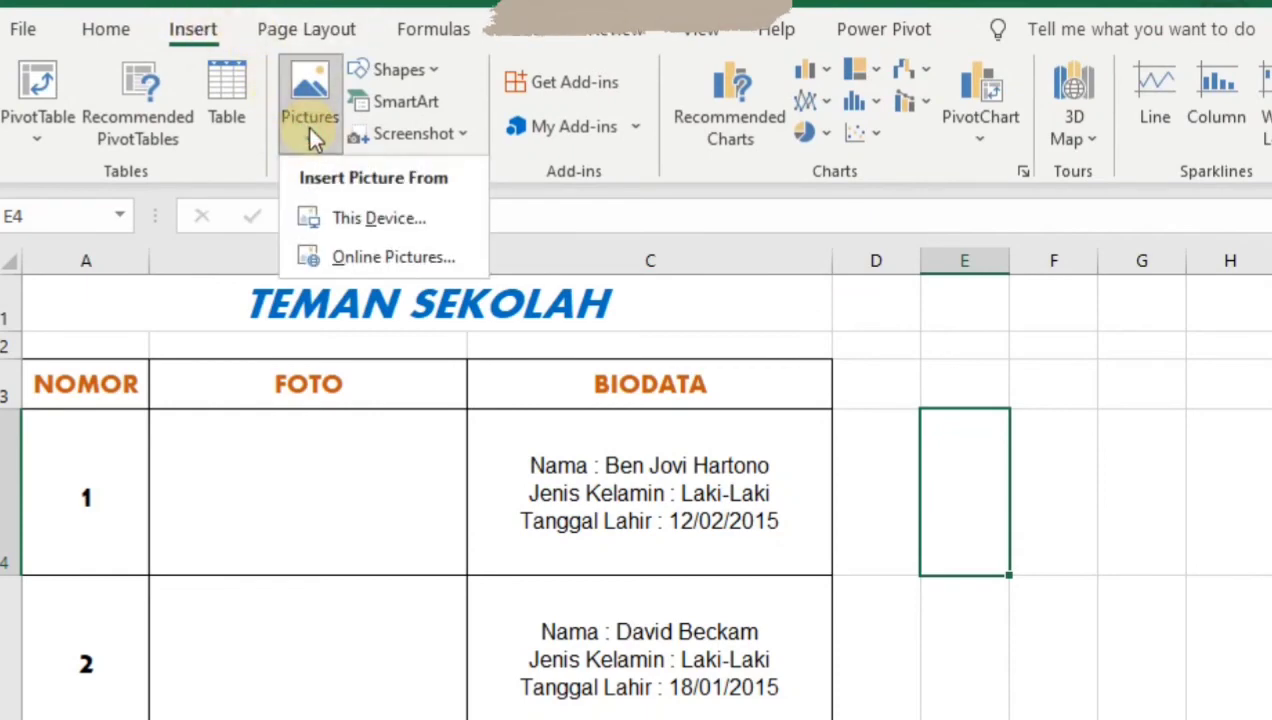
{"action": "left_click", "coordinate": [358, 224]}
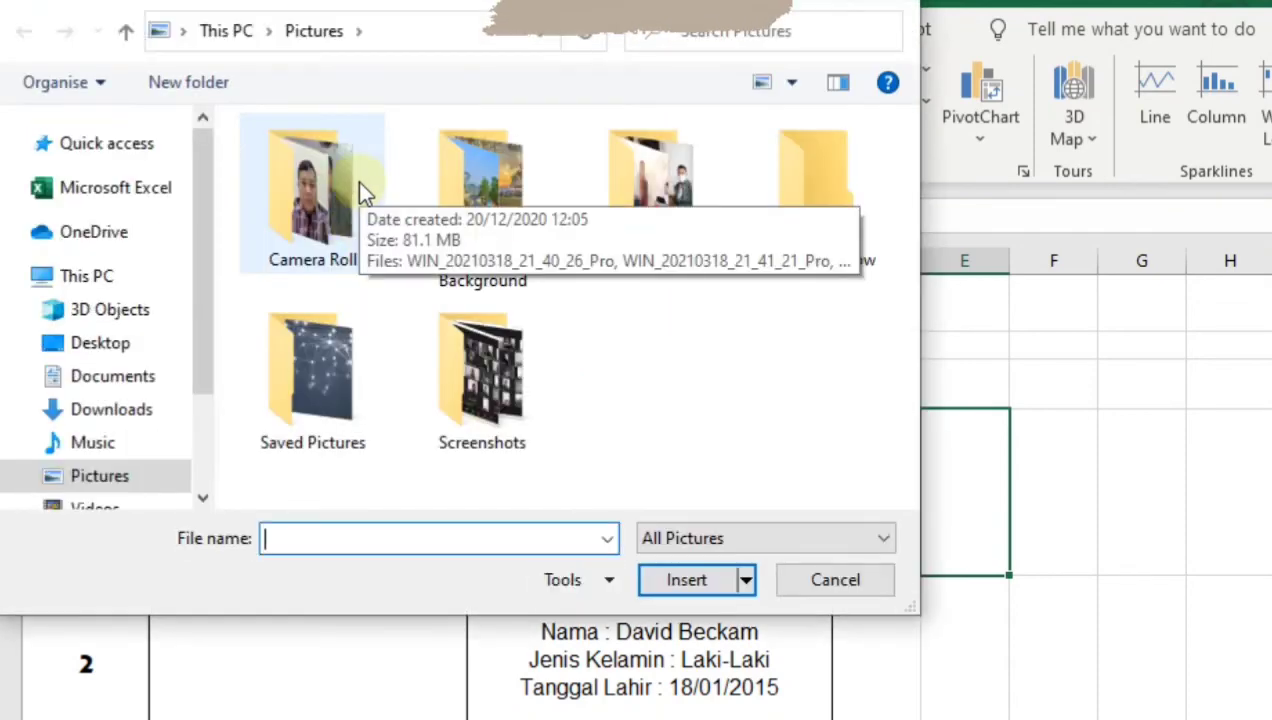
{"action": "left_click_drag", "start_coordinate": [205, 282], "coordinate": [218, 239]}
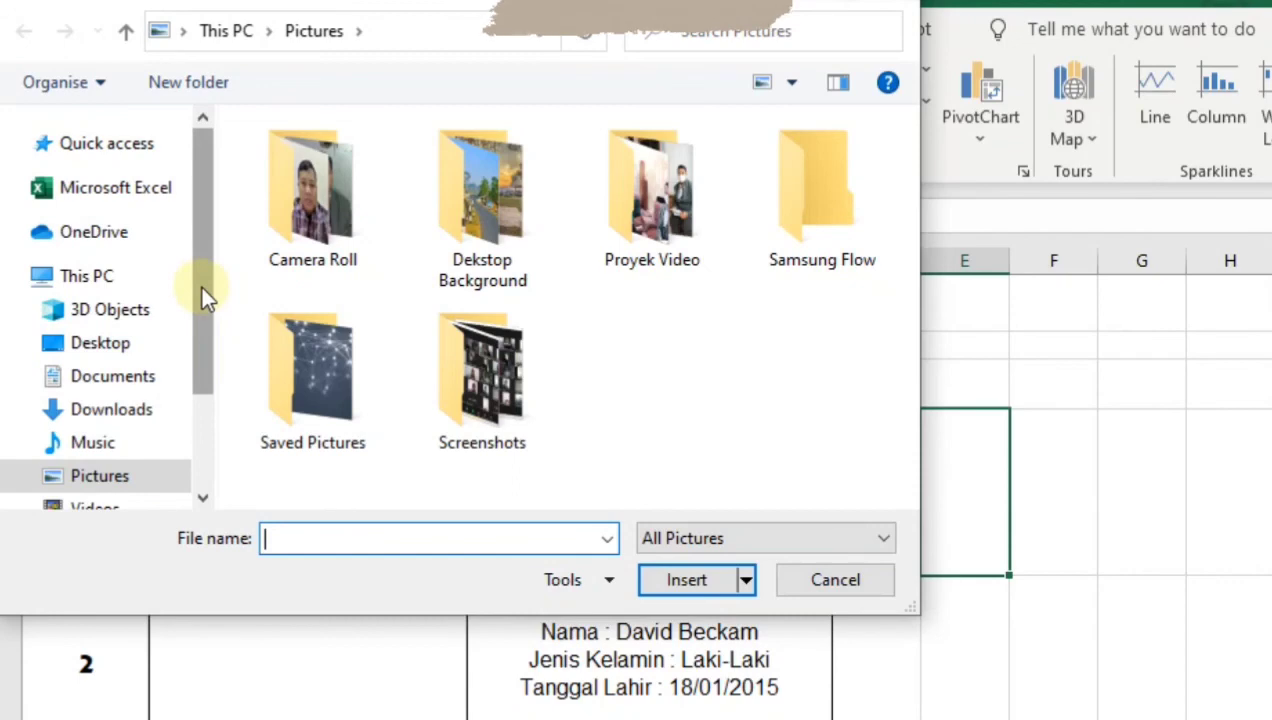
{"action": "left_click", "coordinate": [122, 418]}
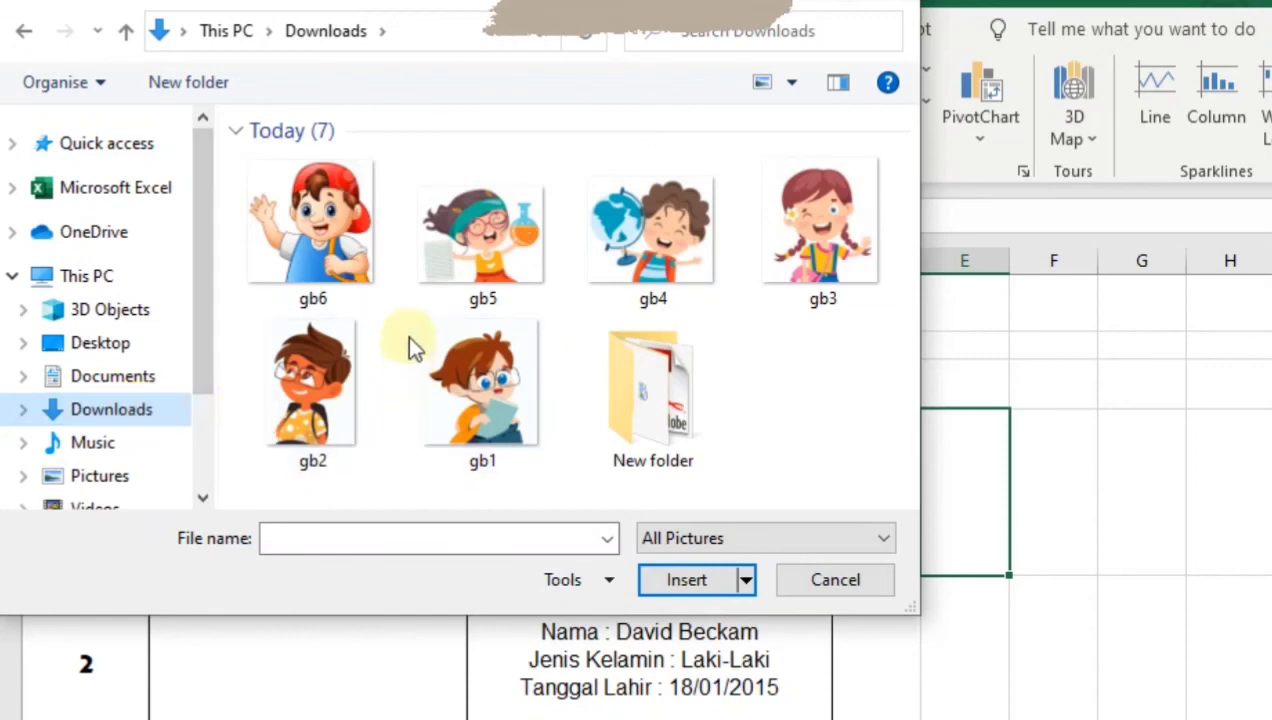
{"action": "left_click", "coordinate": [321, 236]}
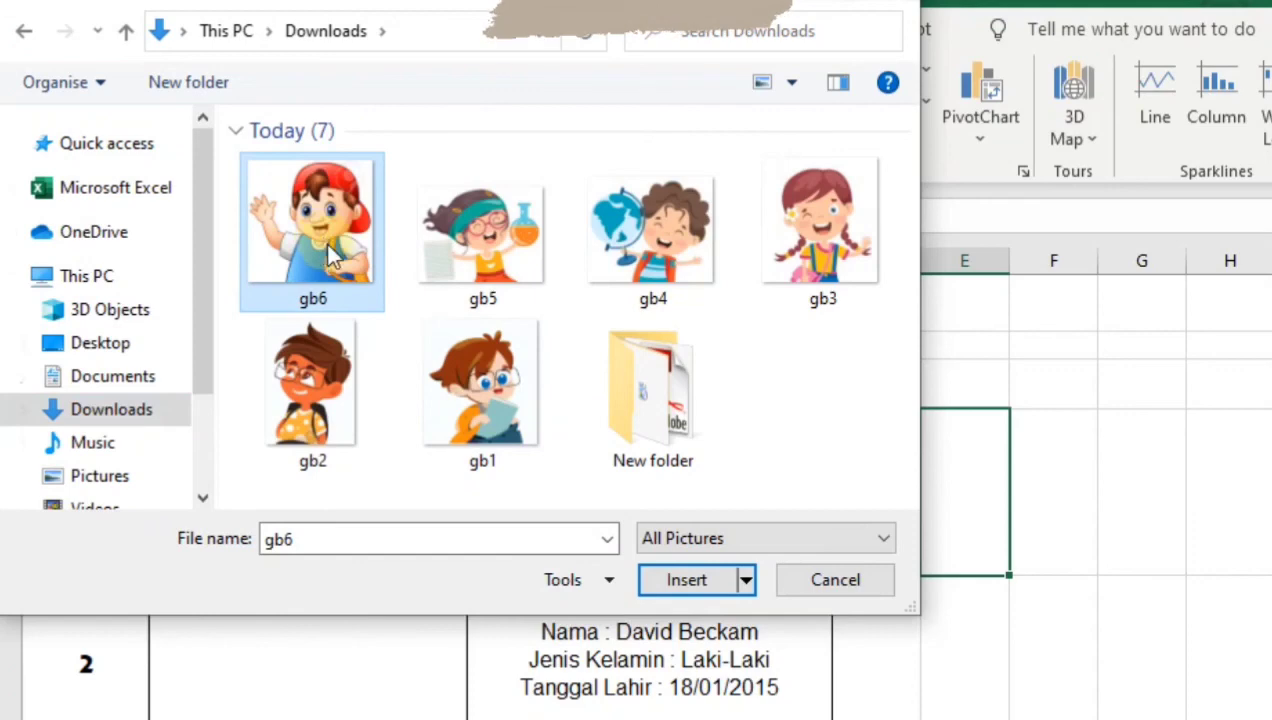
{"action": "left_click", "coordinate": [671, 584]}
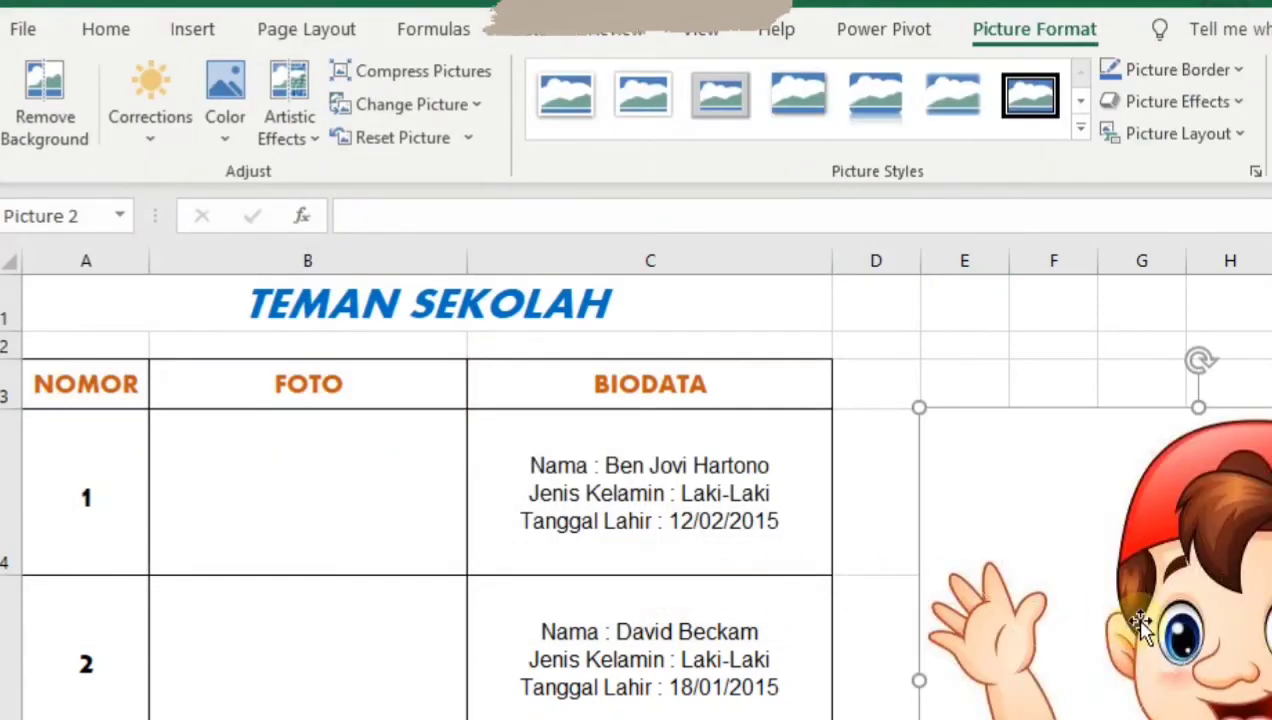
Shrink the inserted gb6 picture and move it into the FOTO column near rows 1 and 2
{"action": "left_click_drag", "start_coordinate": [1240, 695], "coordinate": [1124, 601]}
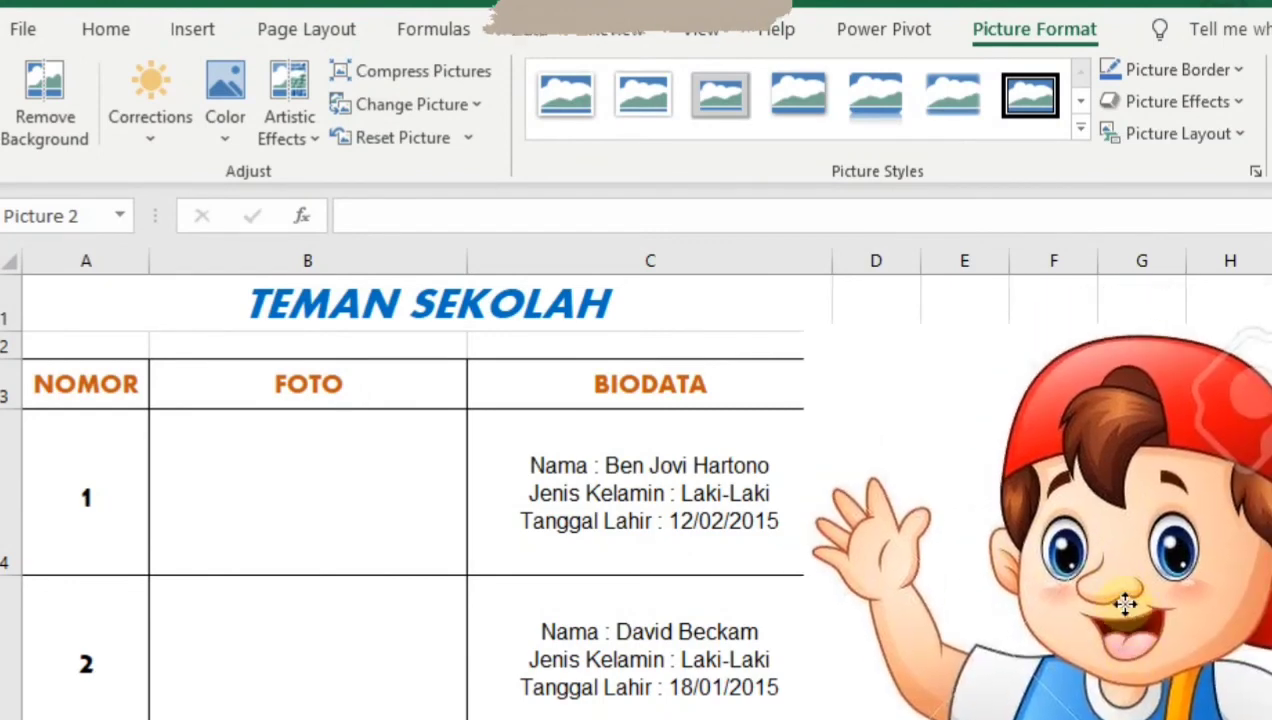
{"action": "left_click_drag", "start_coordinate": [803, 325], "coordinate": [1201, 655]}
{"action": "left_click_drag", "start_coordinate": [1255, 715], "coordinate": [255, 570]}
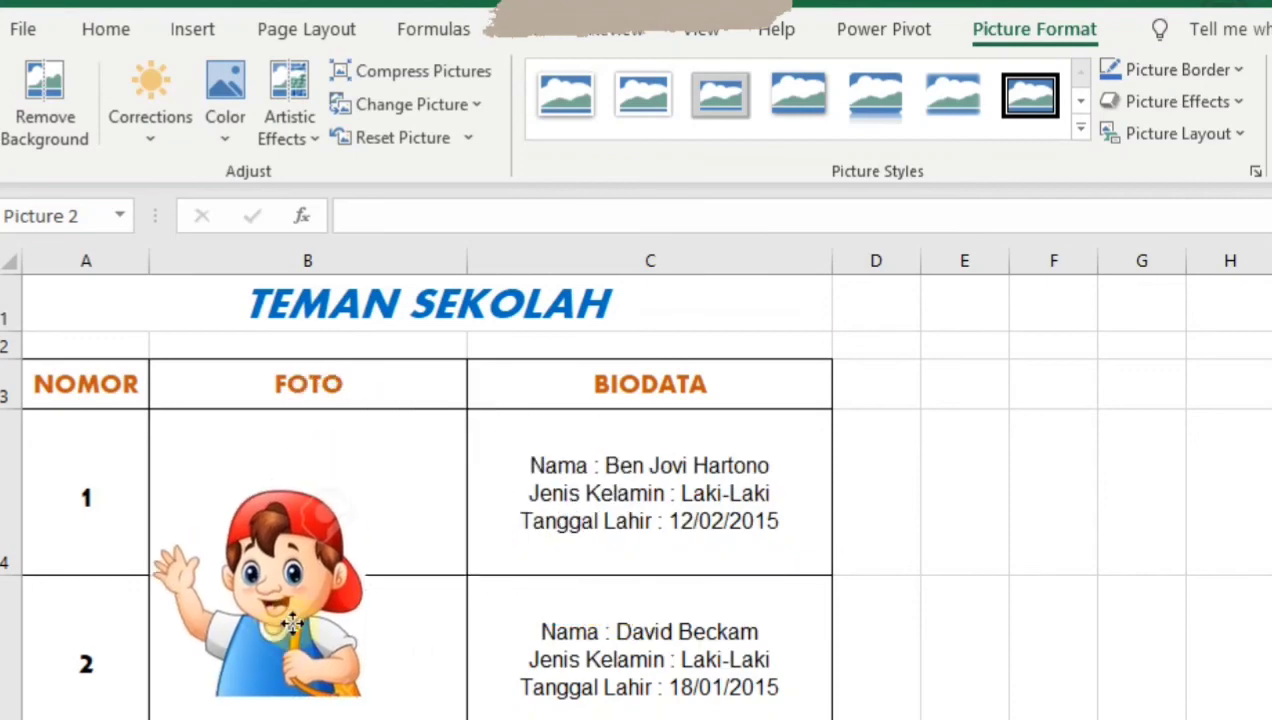
{"action": "left_click_drag", "start_coordinate": [140, 483], "coordinate": [176, 512]}
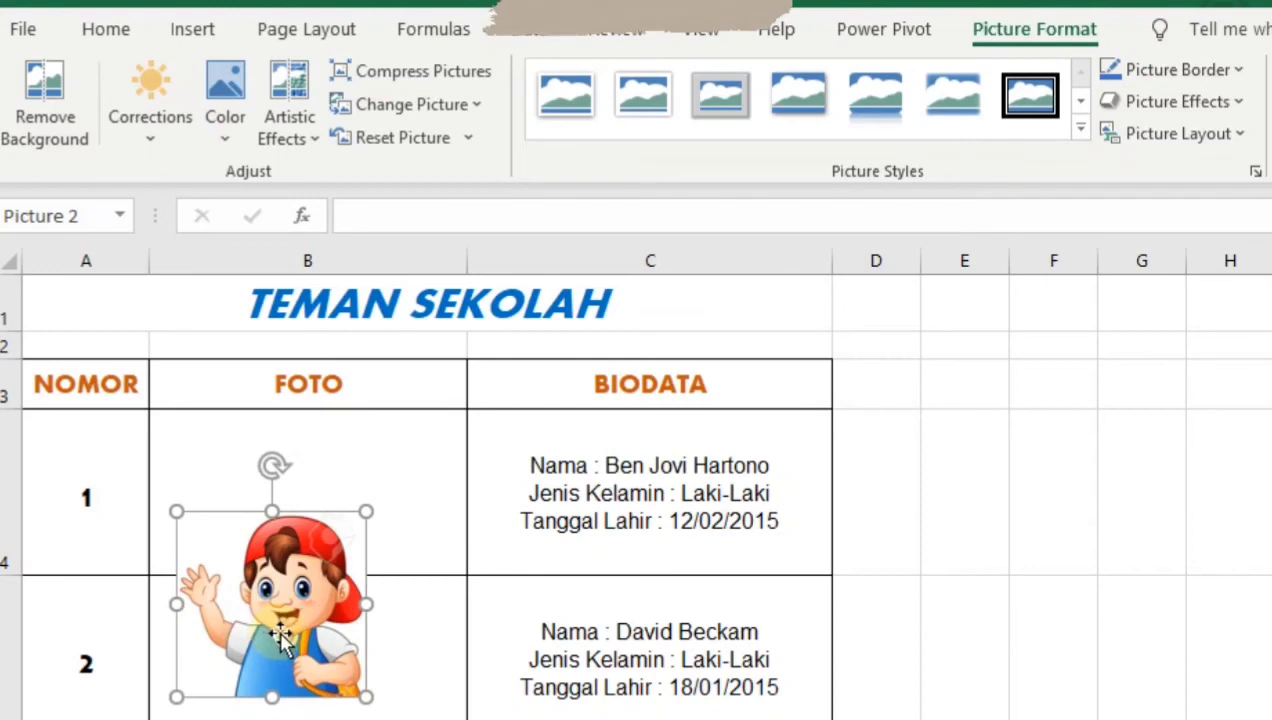
Fit the picture inside FOTO cell B4 beside number 1, at about 2.87 cm high and 2.95 cm wide, and deselect it
{"action": "left_click_drag", "start_coordinate": [283, 637], "coordinate": [300, 537]}
{"action": "left_click_drag", "start_coordinate": [384, 598], "coordinate": [332, 561]}
{"action": "left_click_drag", "start_coordinate": [285, 474], "coordinate": [315, 484]}
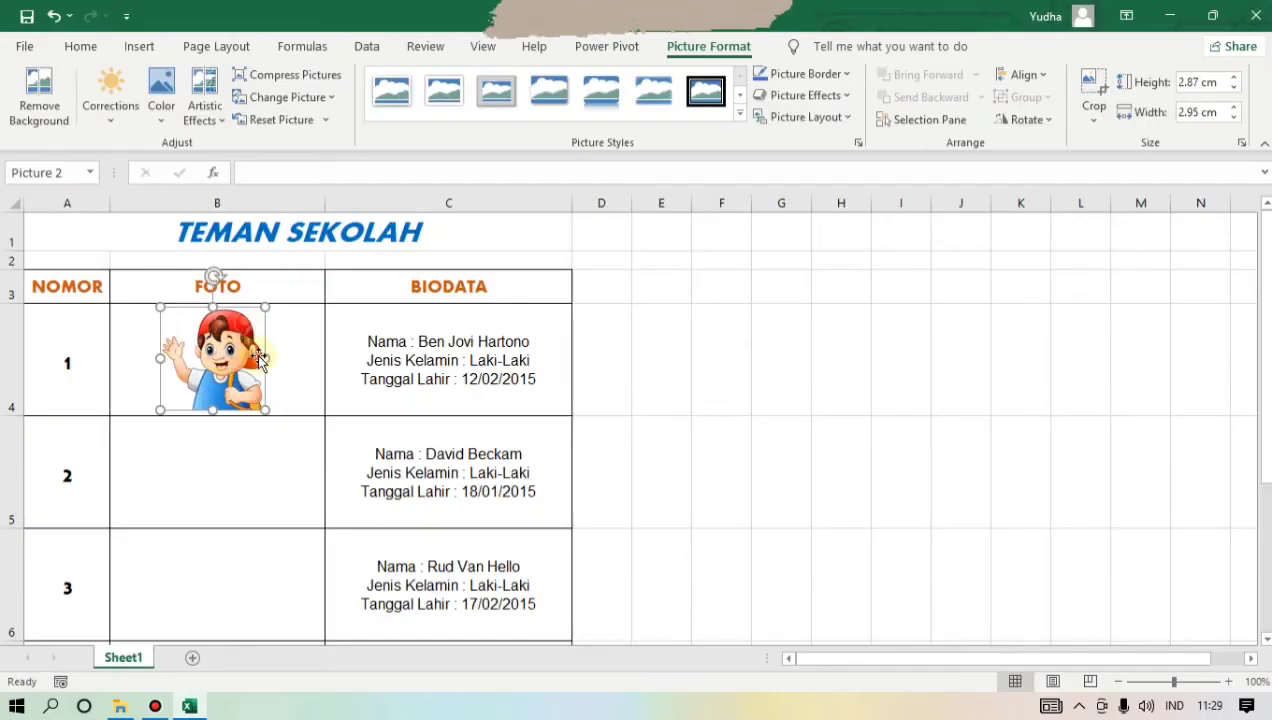
{"action": "left_click", "coordinate": [684, 399]}
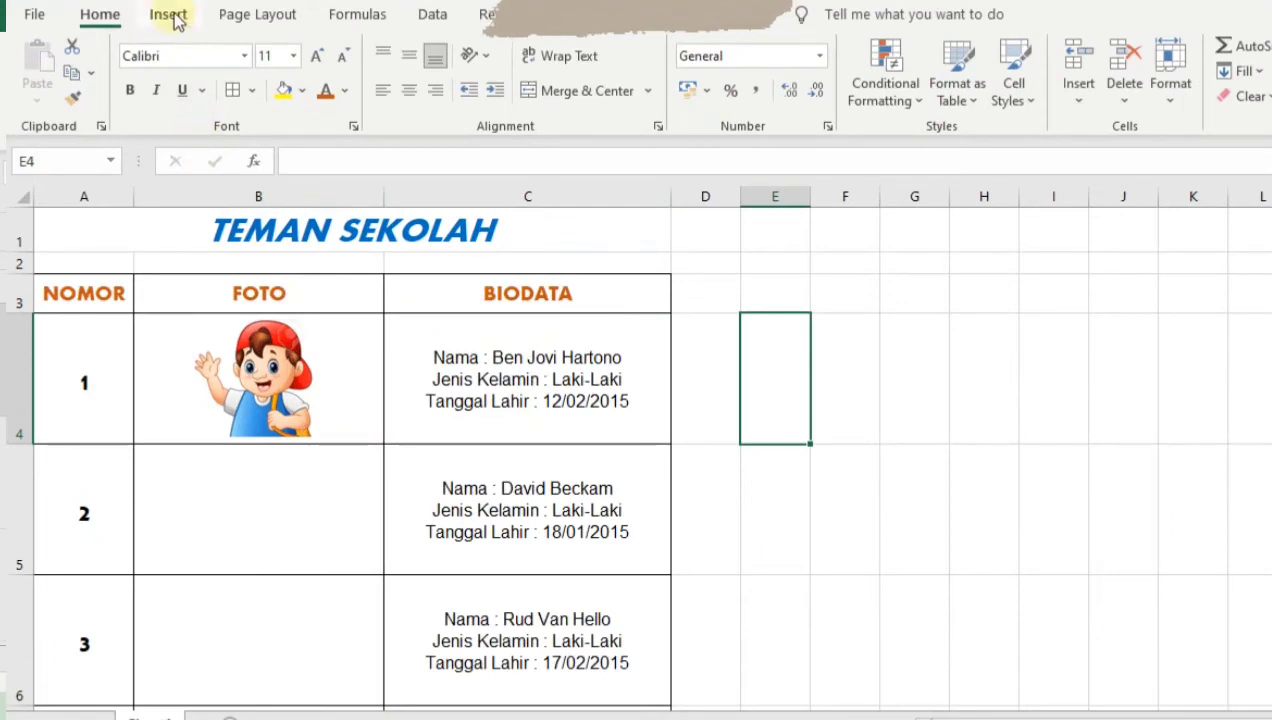
Insert the picture gb5 from the Downloads folder on this device, displaying the files as thumbnail icons to choose it
{"action": "left_click", "coordinate": [139, 46]}
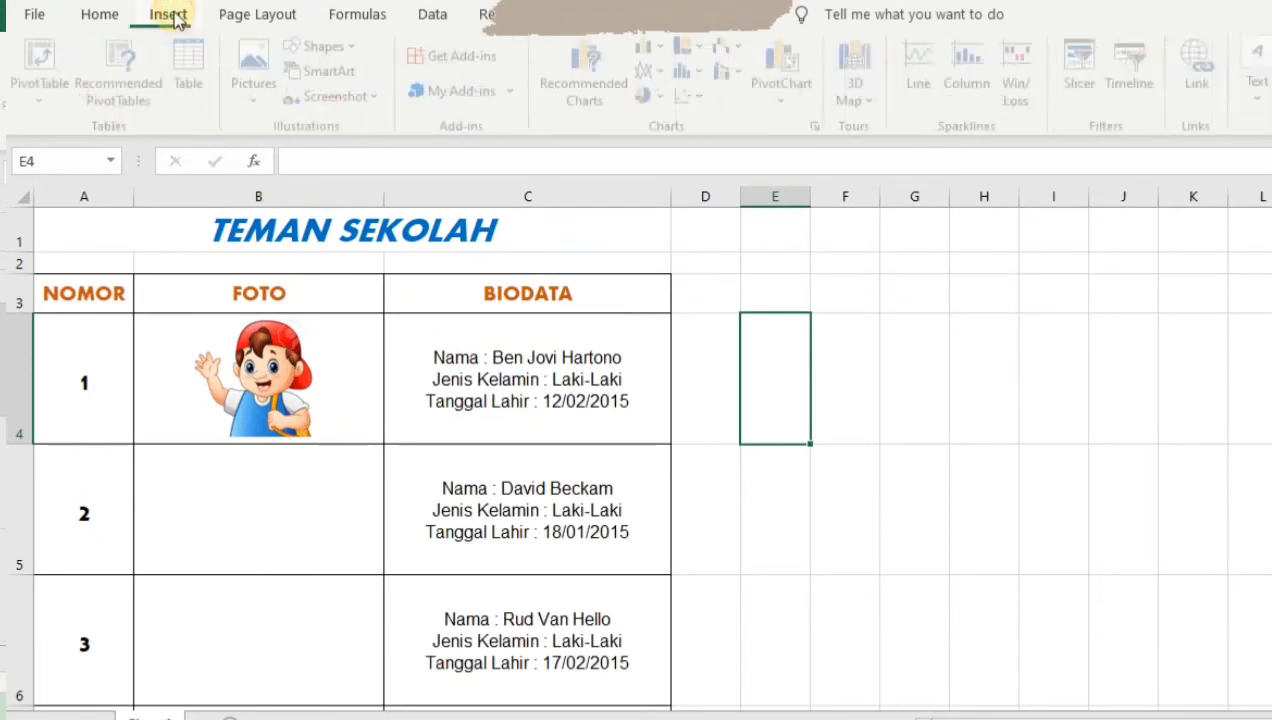
{"action": "left_click", "coordinate": [254, 85]}
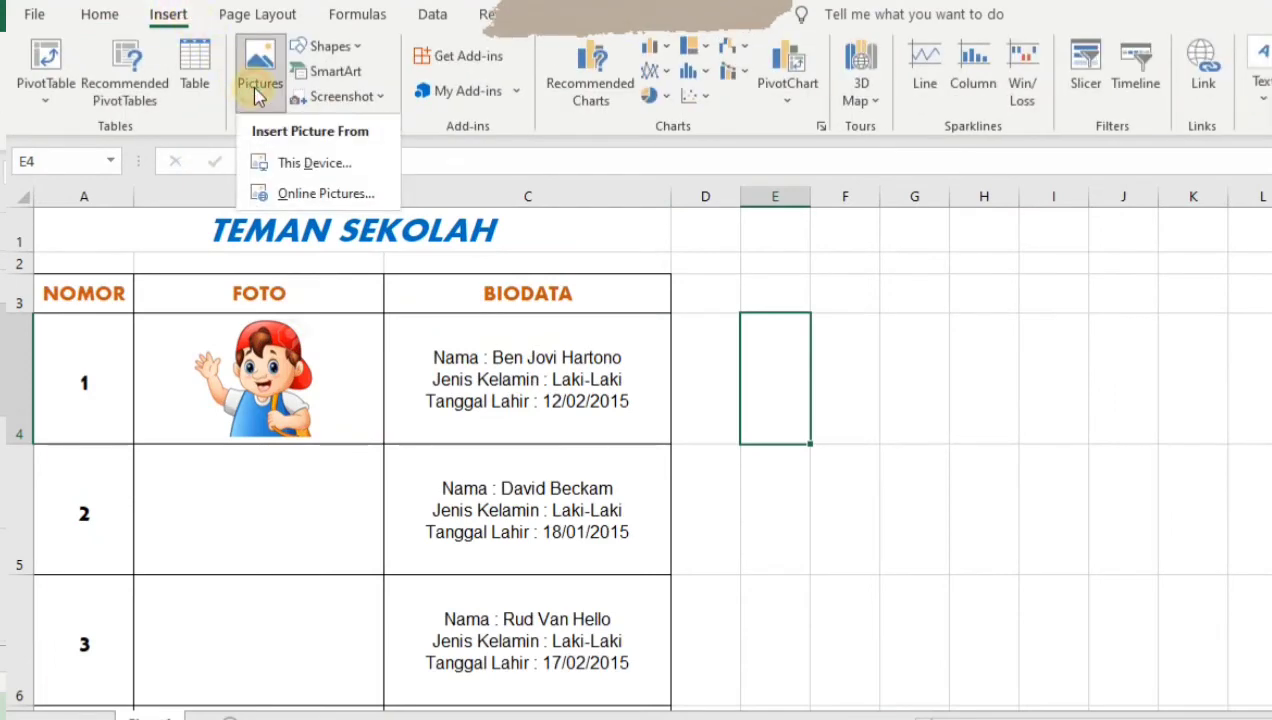
{"action": "left_click", "coordinate": [309, 161]}
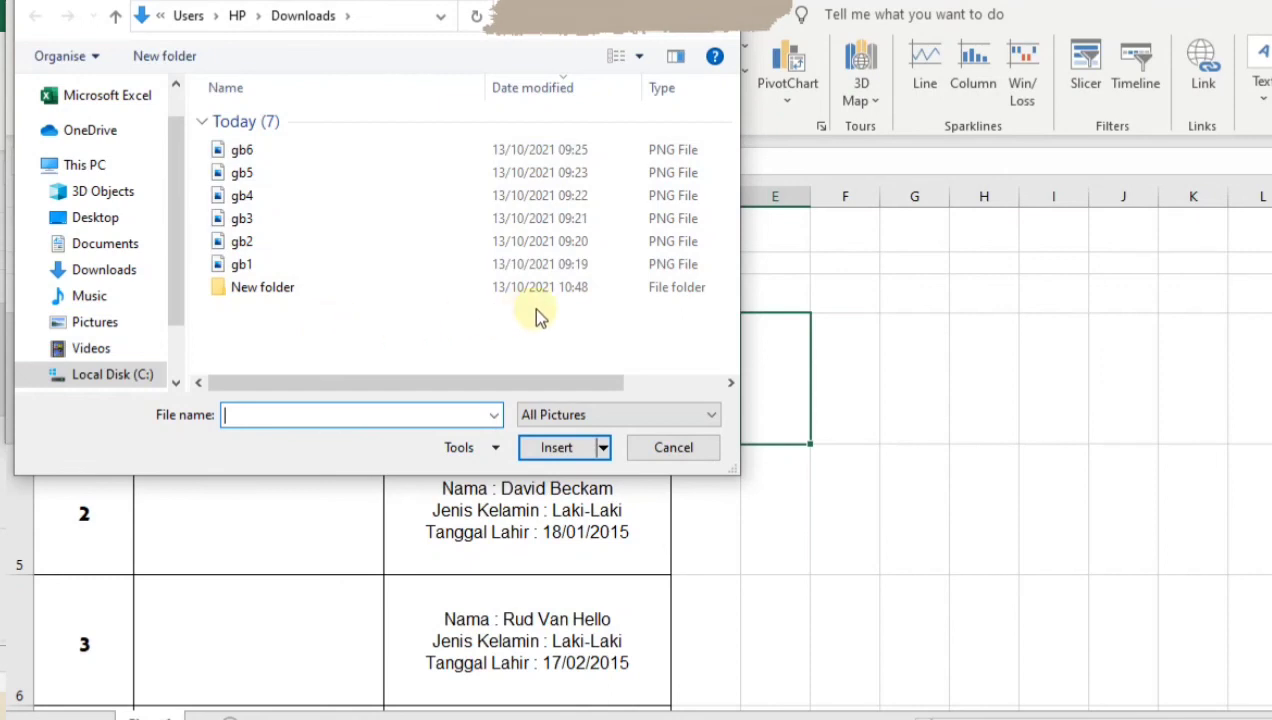
{"action": "left_click", "coordinate": [642, 60]}
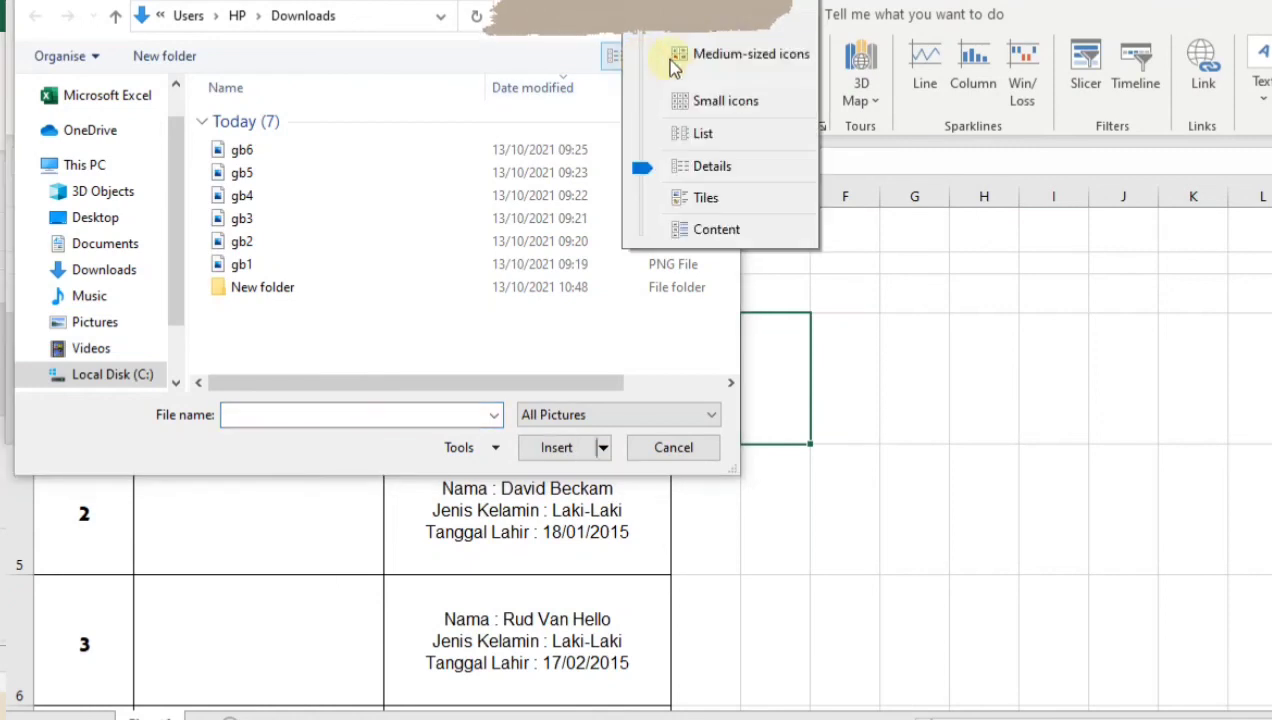
{"action": "left_click", "coordinate": [716, 37]}
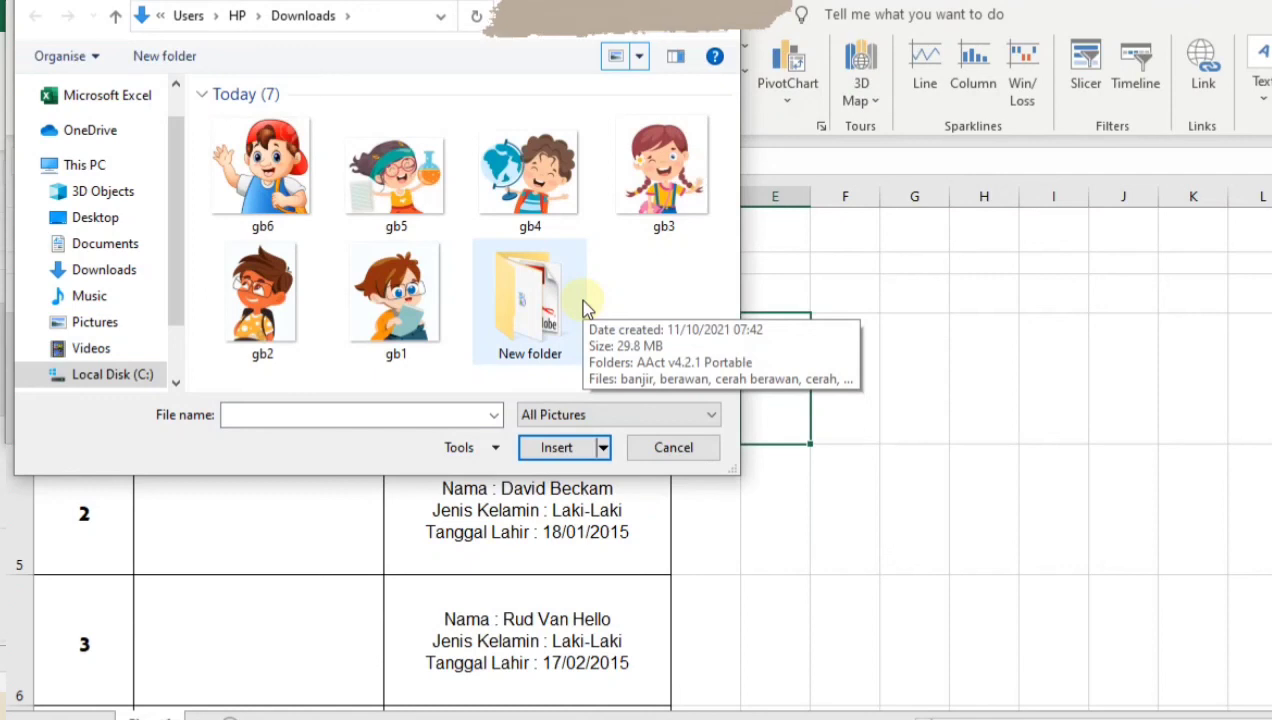
{"action": "left_click", "coordinate": [398, 182]}
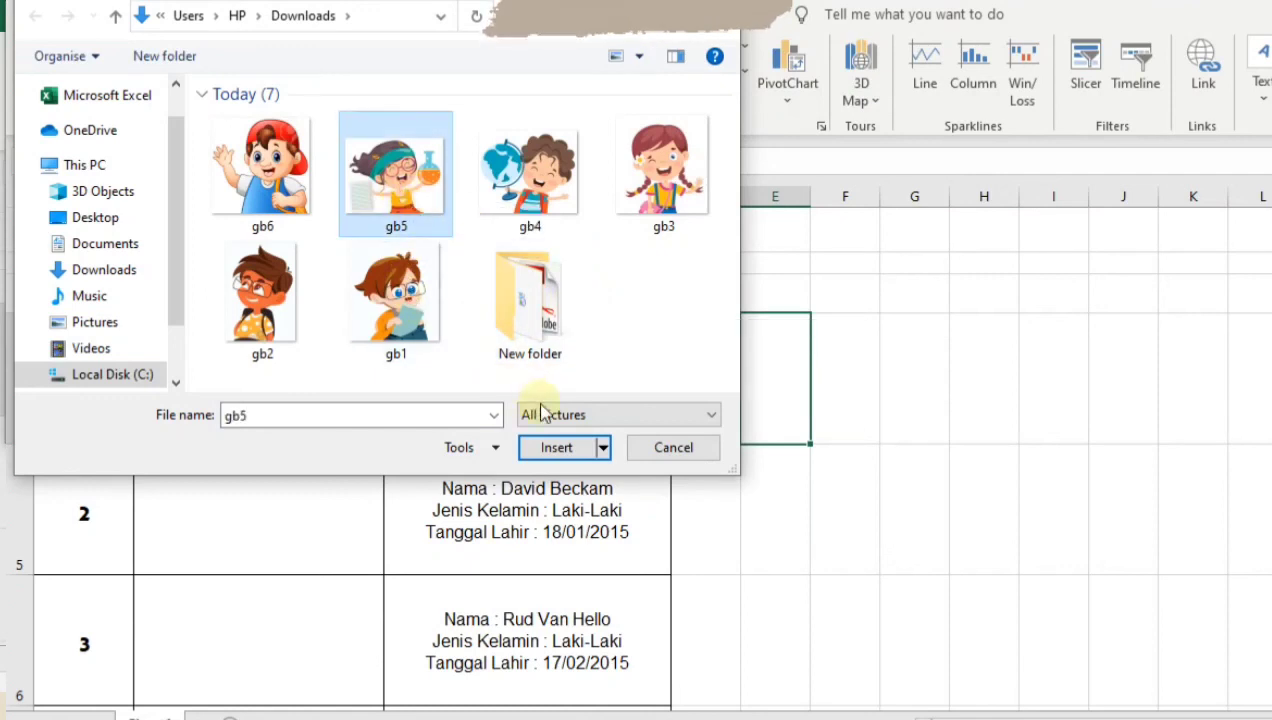
{"action": "left_click", "coordinate": [557, 448]}
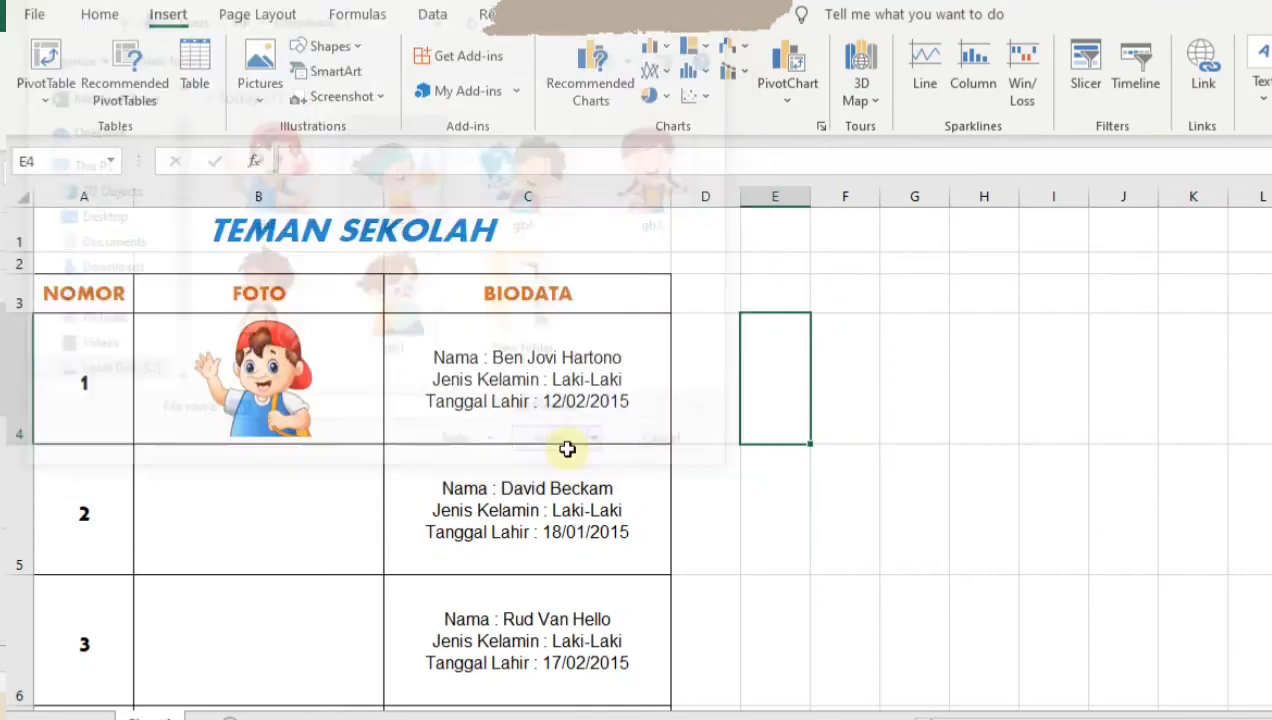
Shrink the inserted gb5 picture and move it down the FOTO column to around numbers 3 and 4
{"action": "left_click_drag", "start_coordinate": [796, 435], "coordinate": [879, 424]}
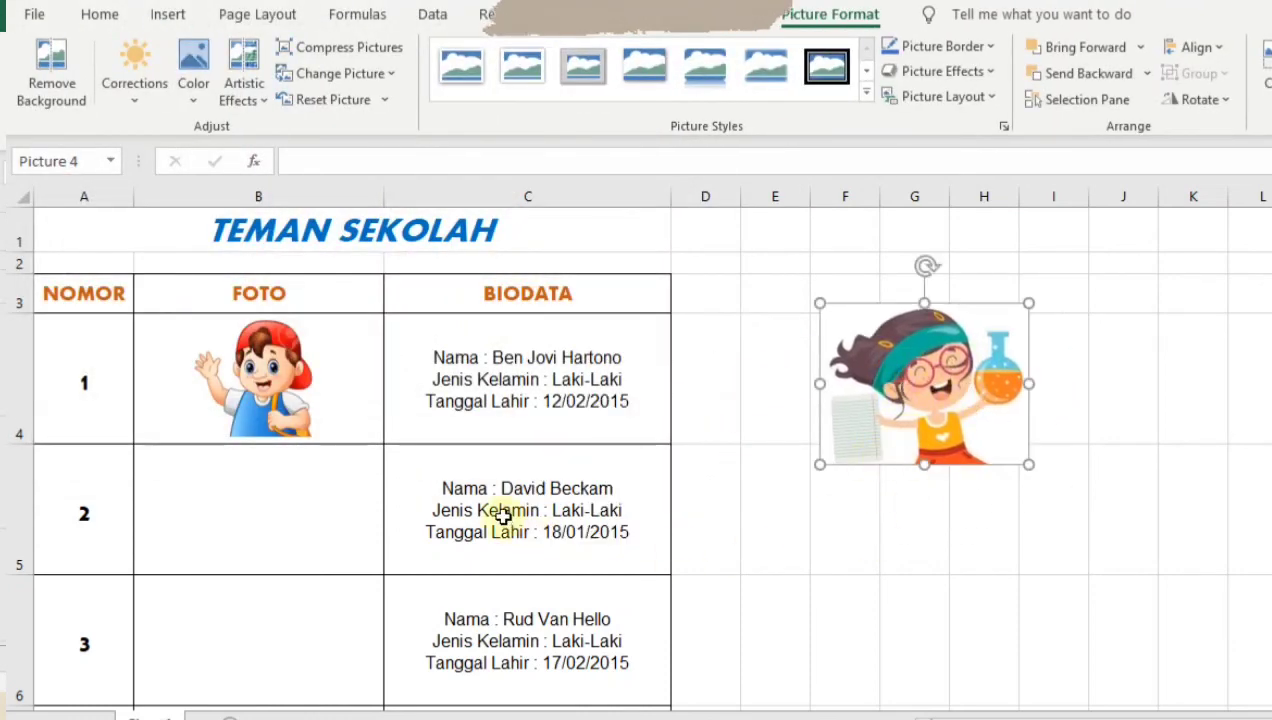
{"action": "left_click_drag", "start_coordinate": [945, 393], "coordinate": [270, 500]}
{"action": "scroll", "coordinate": [528, 443], "scroll_direction": "down", "scroll_amount": 2}
{"action": "scroll", "coordinate": [636, 423], "scroll_direction": "up", "scroll_amount": 2}
{"action": "scroll", "coordinate": [272, 487], "scroll_direction": "down", "scroll_amount": 2}
{"action": "scroll", "coordinate": [272, 487], "scroll_direction": "up", "scroll_amount": 2}
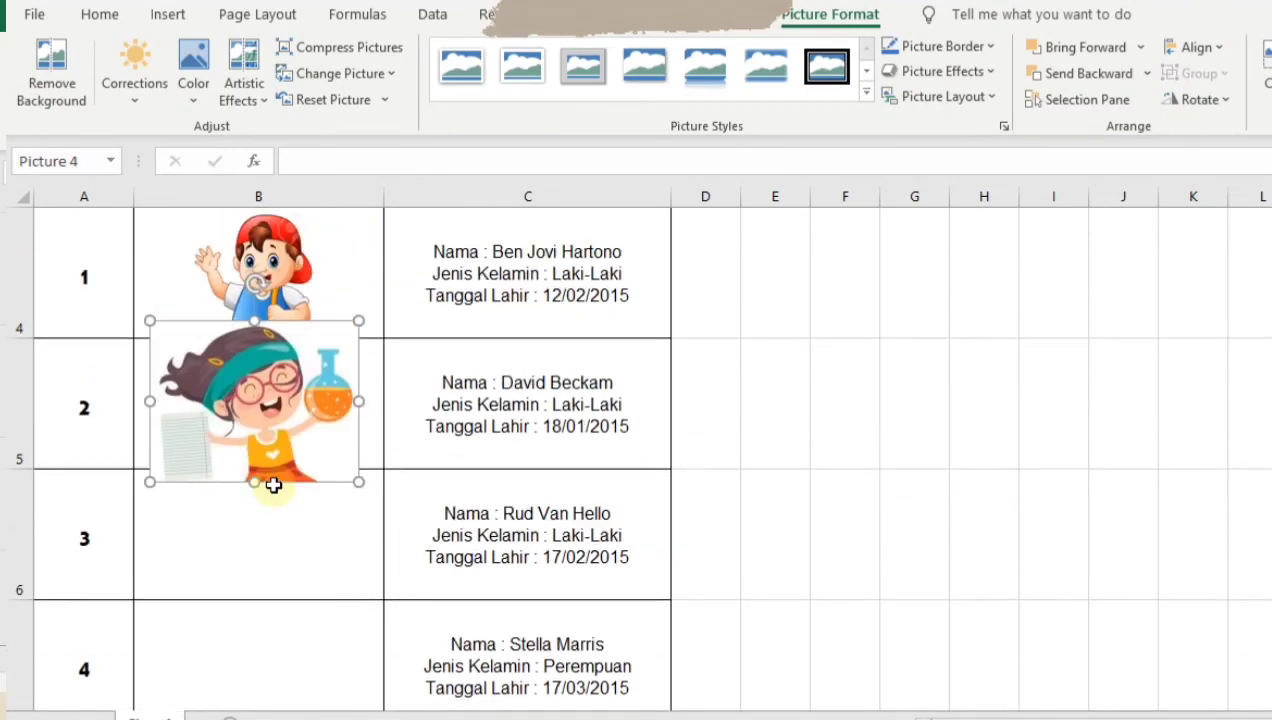
{"action": "left_click_drag", "start_coordinate": [265, 388], "coordinate": [258, 574]}
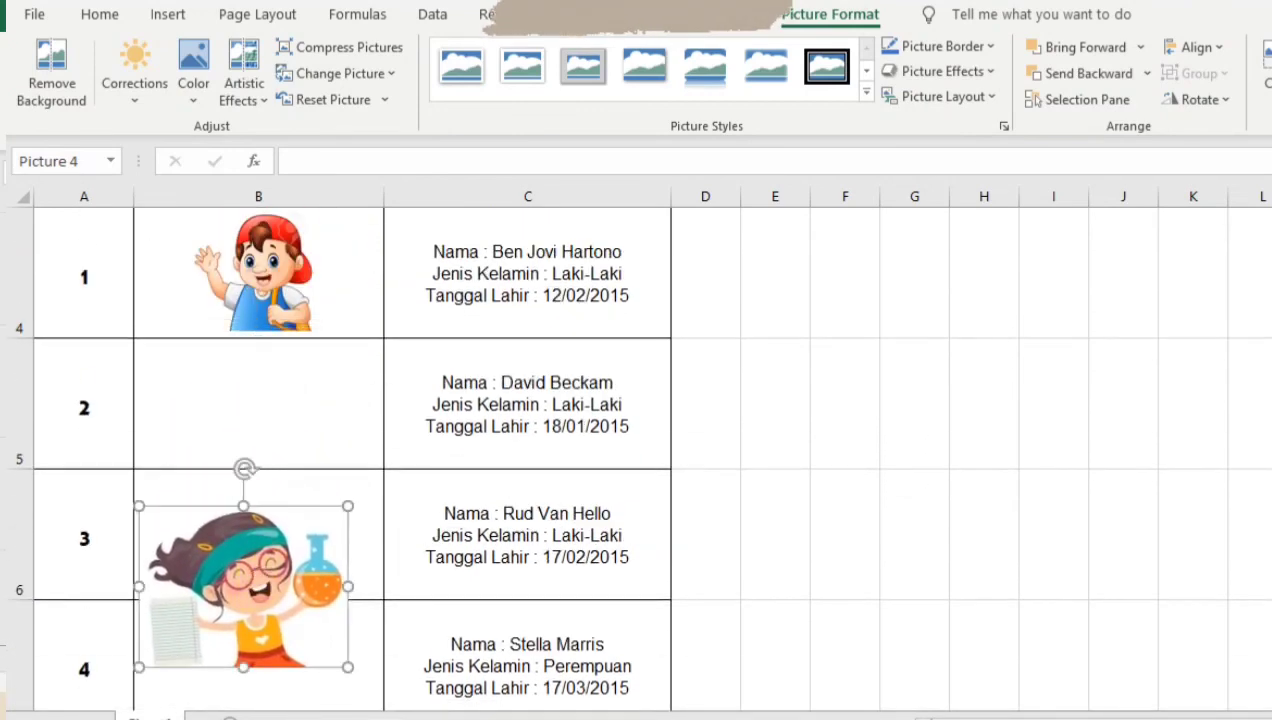
Fit the gb5 picture inside FOTO cell B7 beside number 4 by moving and resizing it, and deselect it
{"action": "scroll", "coordinate": [250, 560], "scroll_direction": "down", "scroll_amount": 1}
{"action": "left_click_drag", "start_coordinate": [240, 368], "coordinate": [249, 526]}
{"action": "left_click_drag", "start_coordinate": [158, 430], "coordinate": [221, 488]}
{"action": "left_click_drag", "start_coordinate": [288, 530], "coordinate": [250, 519]}
{"action": "left_click_drag", "start_coordinate": [327, 588], "coordinate": [333, 594]}
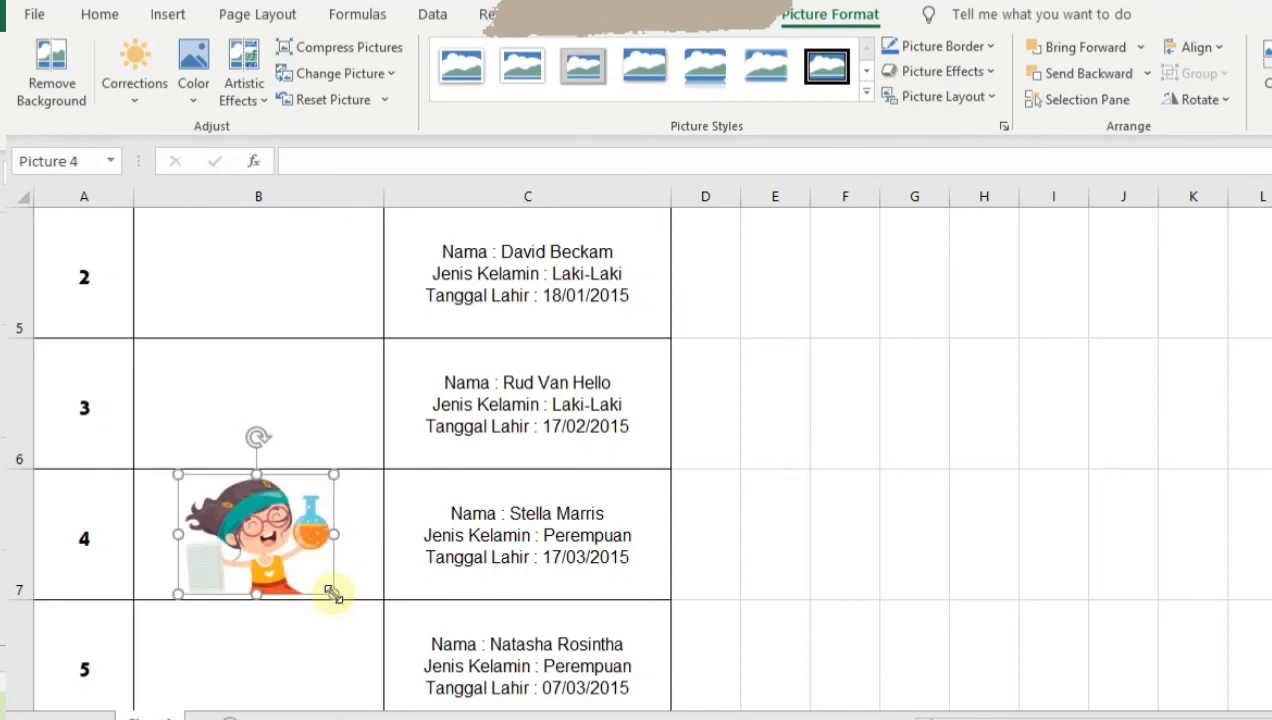
{"action": "left_click", "coordinate": [724, 448]}
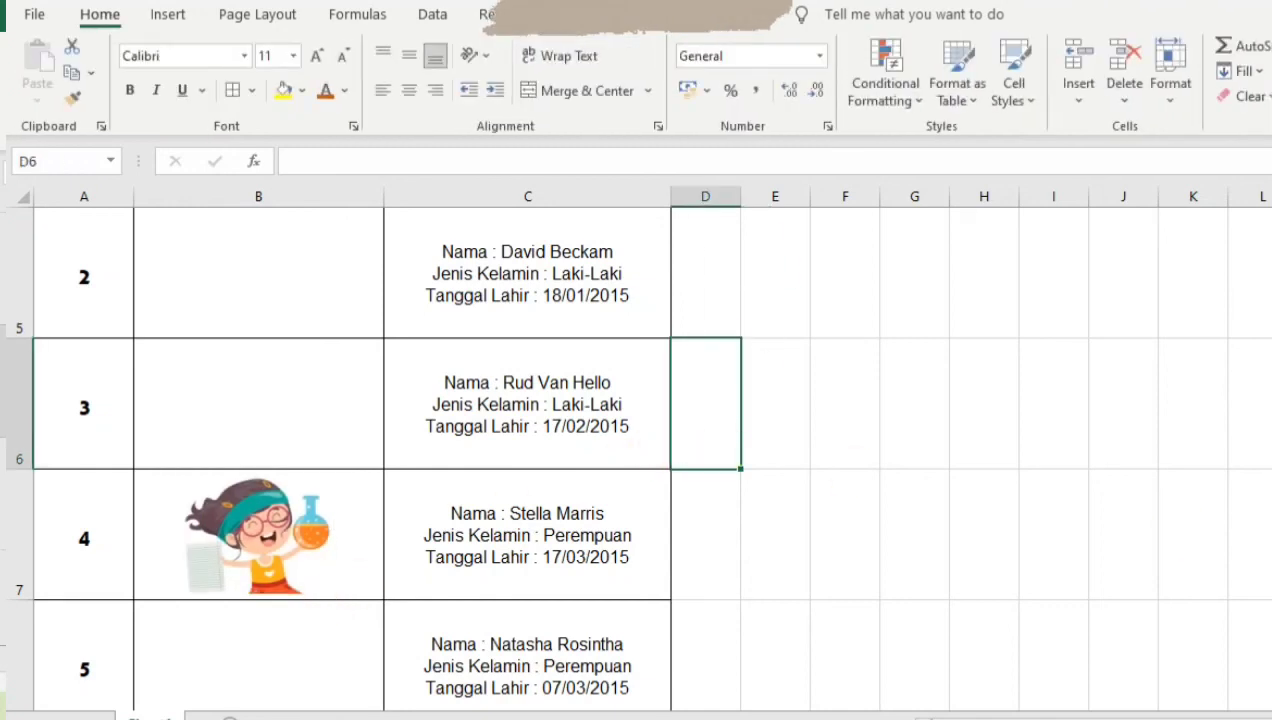
Insert the pictures gb1, gb2, gb3 and gb4 together at cell B5 and move them as a group to the empty cells around columns G to J
{"action": "scroll", "coordinate": [772, 366], "scroll_direction": "up", "scroll_amount": 2}
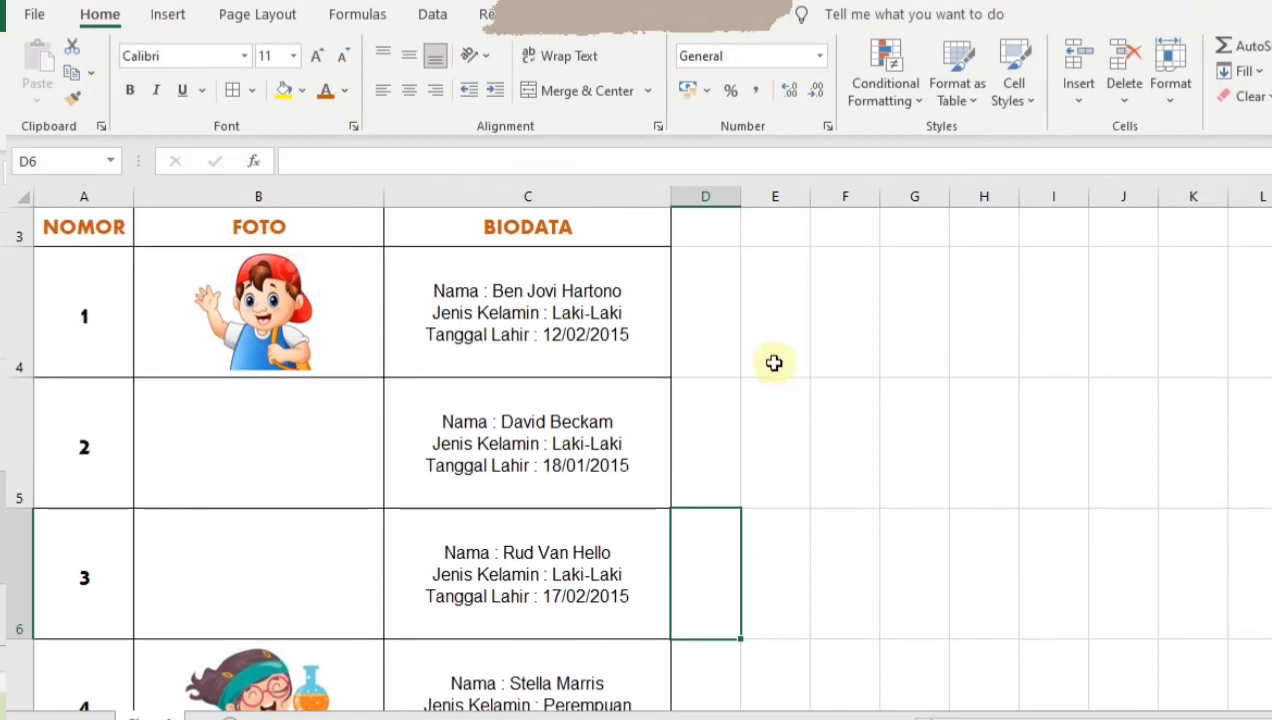
{"action": "left_click", "coordinate": [774, 361]}
{"action": "left_click", "coordinate": [258, 488]}
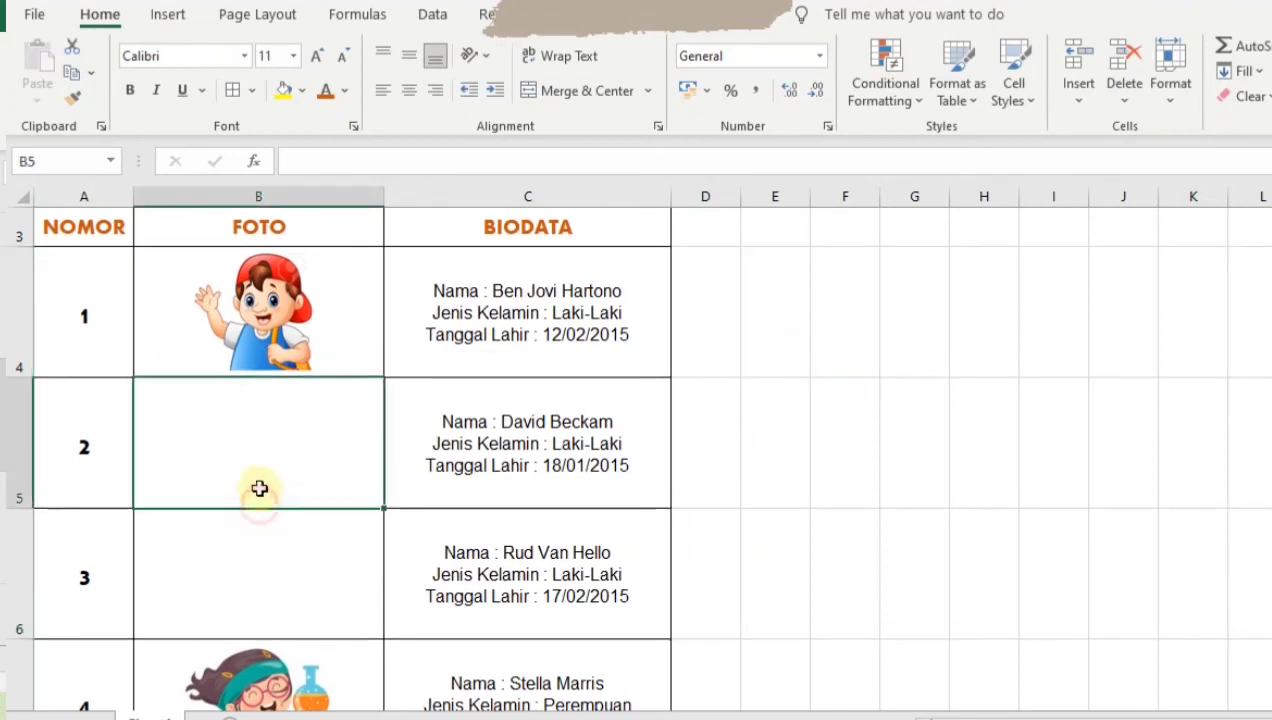
{"action": "left_click", "coordinate": [176, 18]}
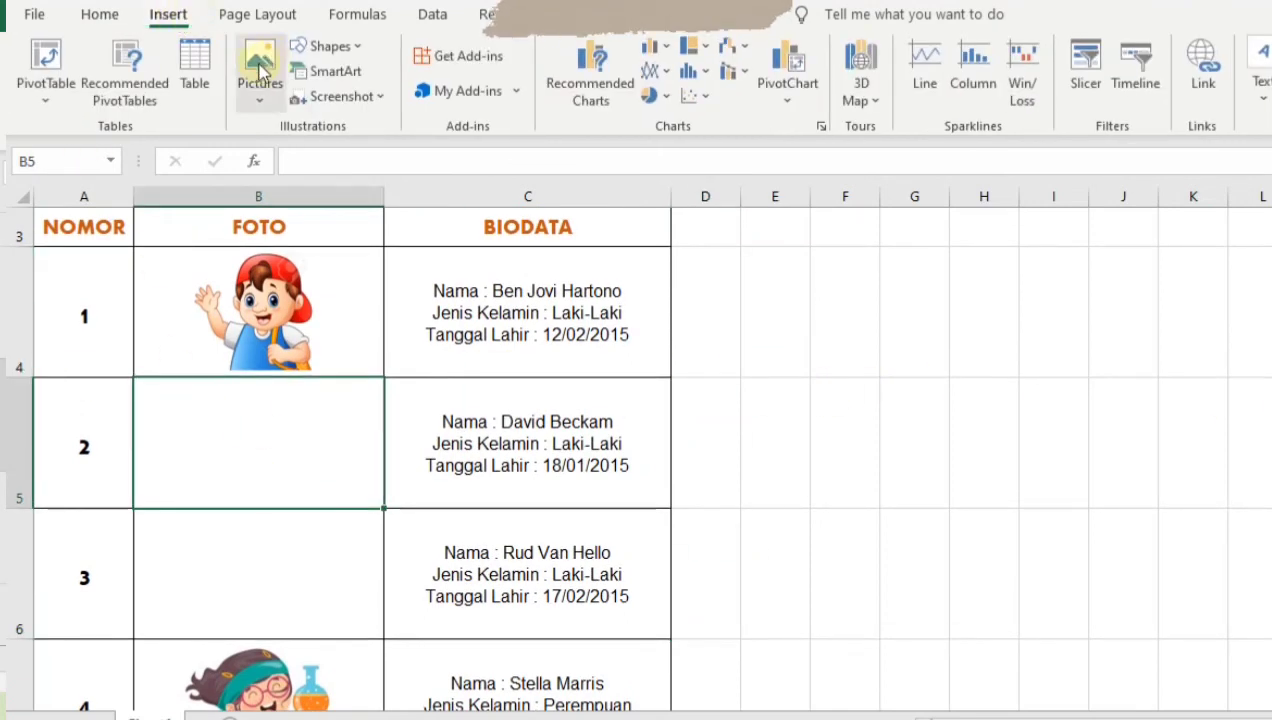
{"action": "left_click", "coordinate": [259, 68]}
{"action": "left_click", "coordinate": [320, 170]}
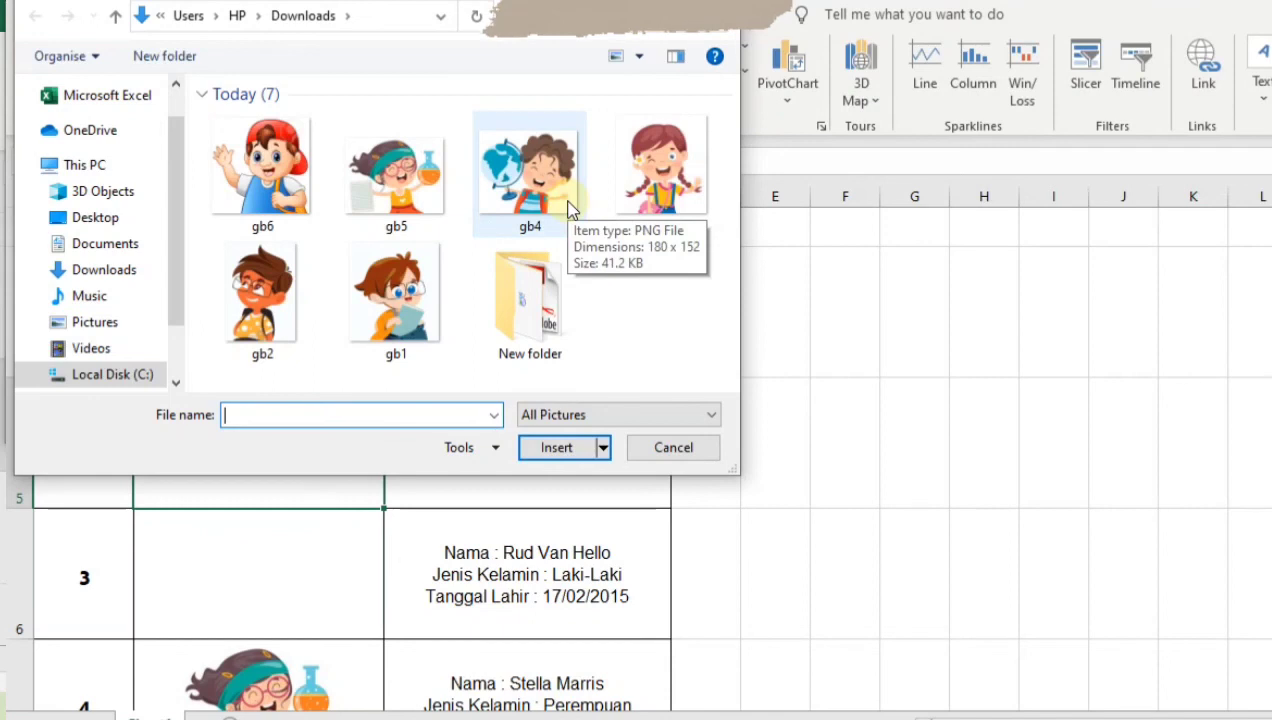
{"action": "left_click", "coordinate": [520, 178]}
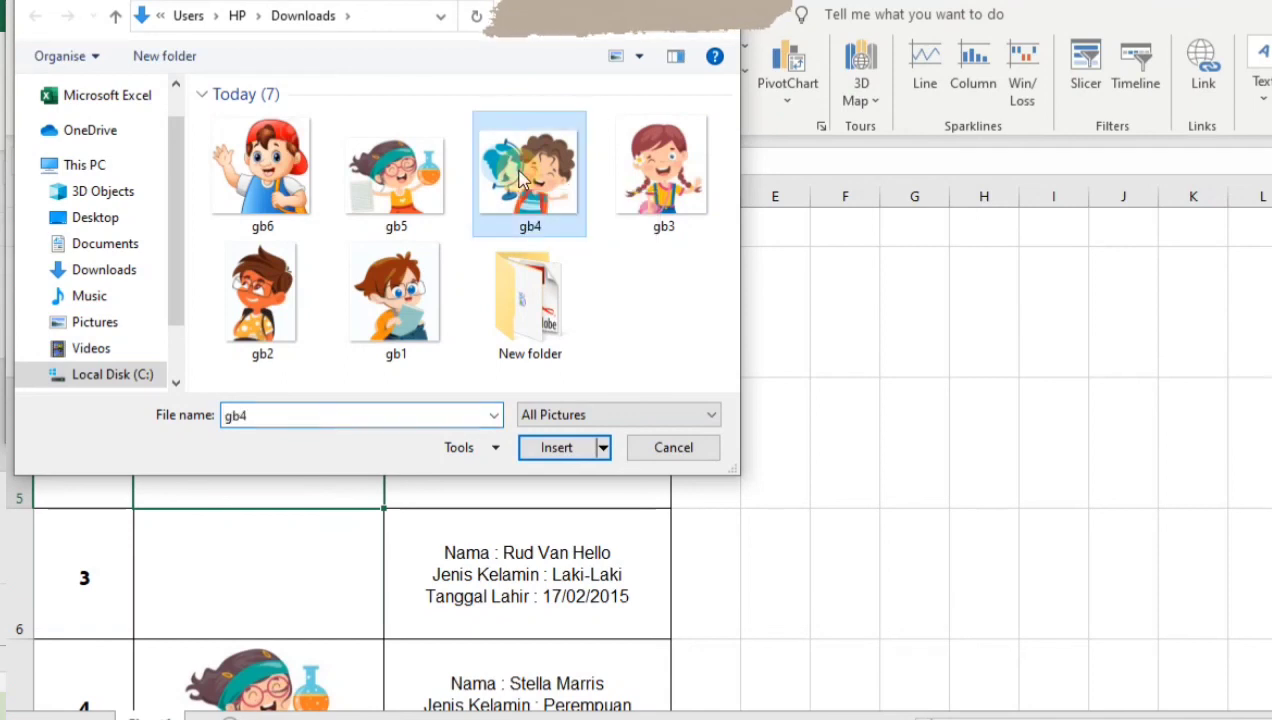
{"action": "left_click", "coordinate": [676, 163], "text": "ctrl"}
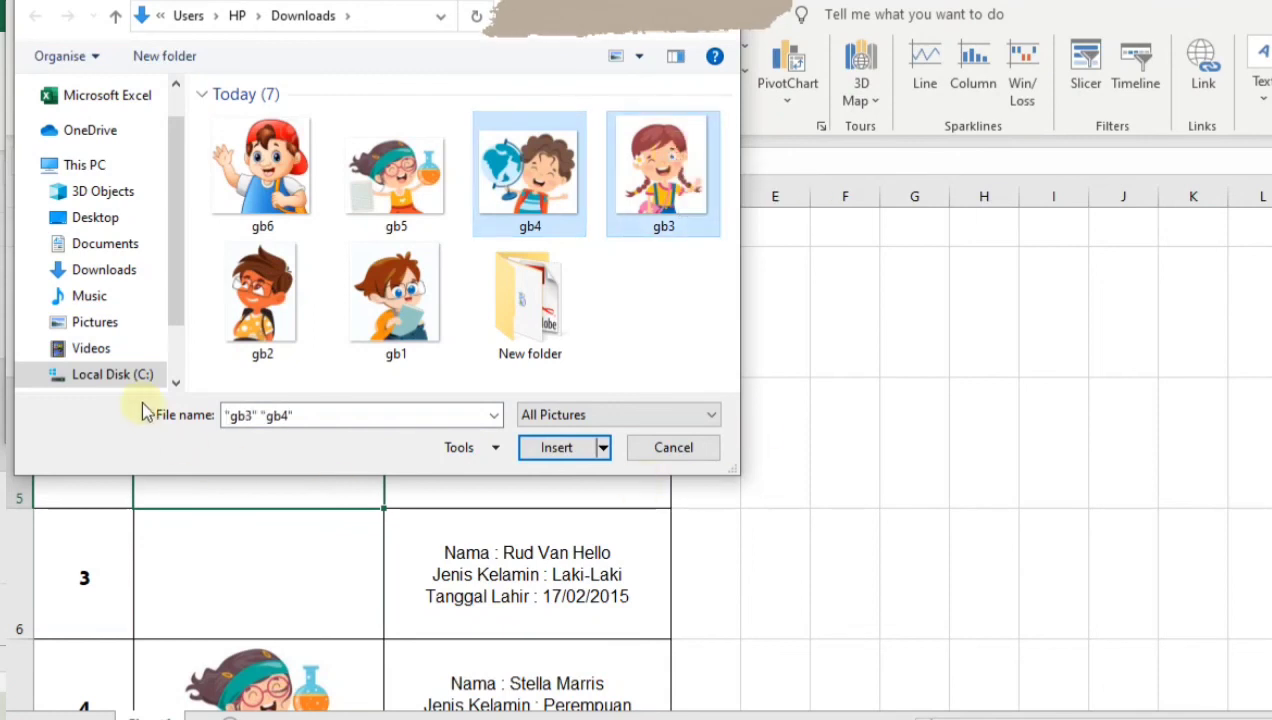
{"action": "left_click", "coordinate": [265, 323], "text": "ctrl"}
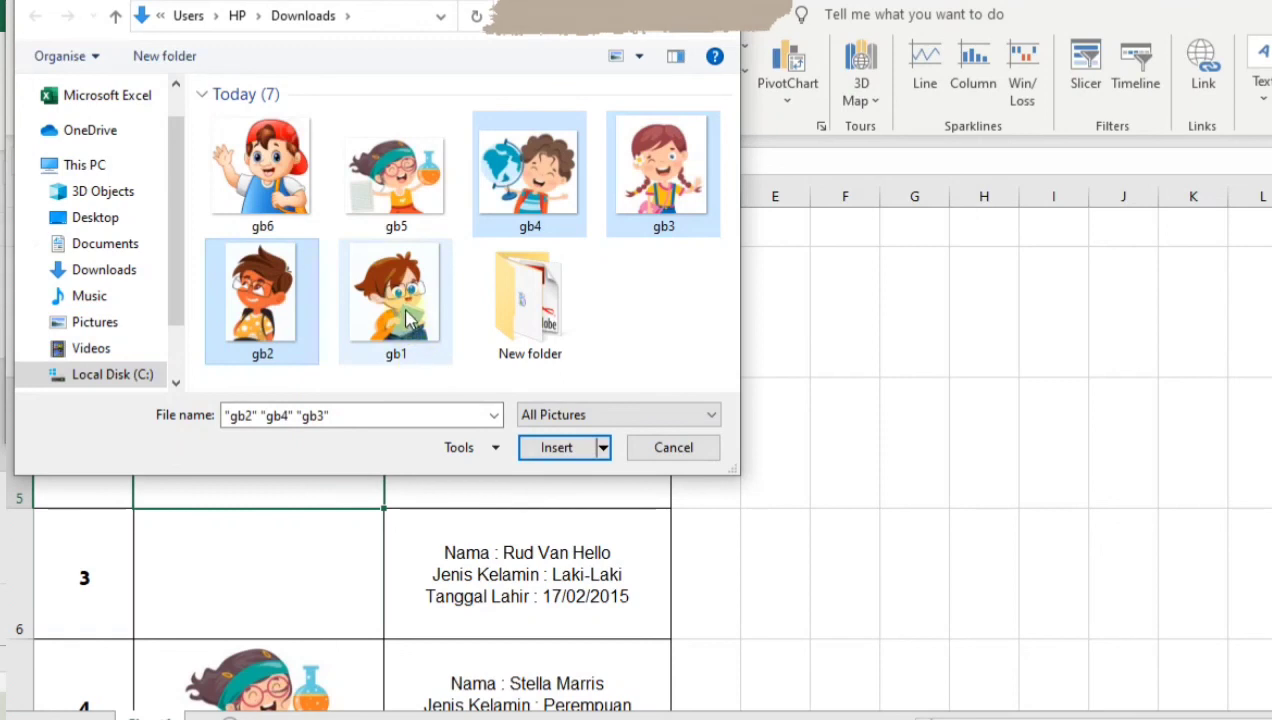
{"action": "left_click", "coordinate": [410, 318], "text": "ctrl"}
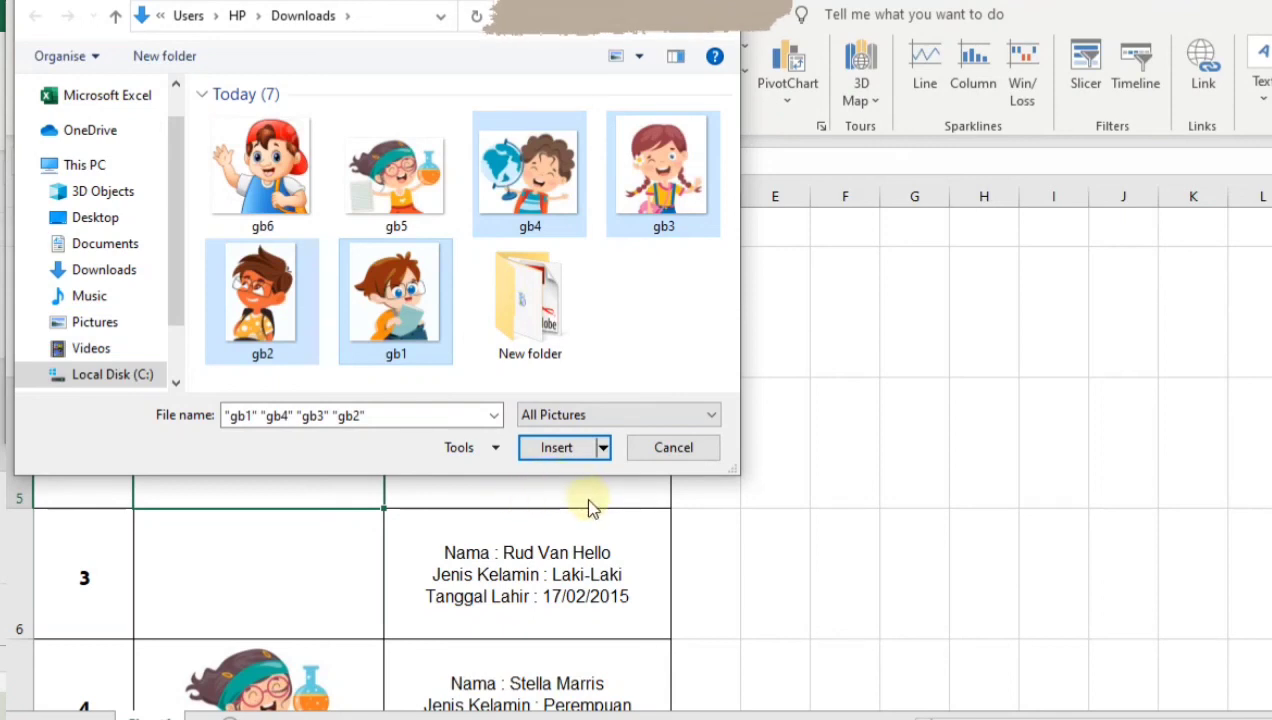
{"action": "left_click", "coordinate": [556, 448]}
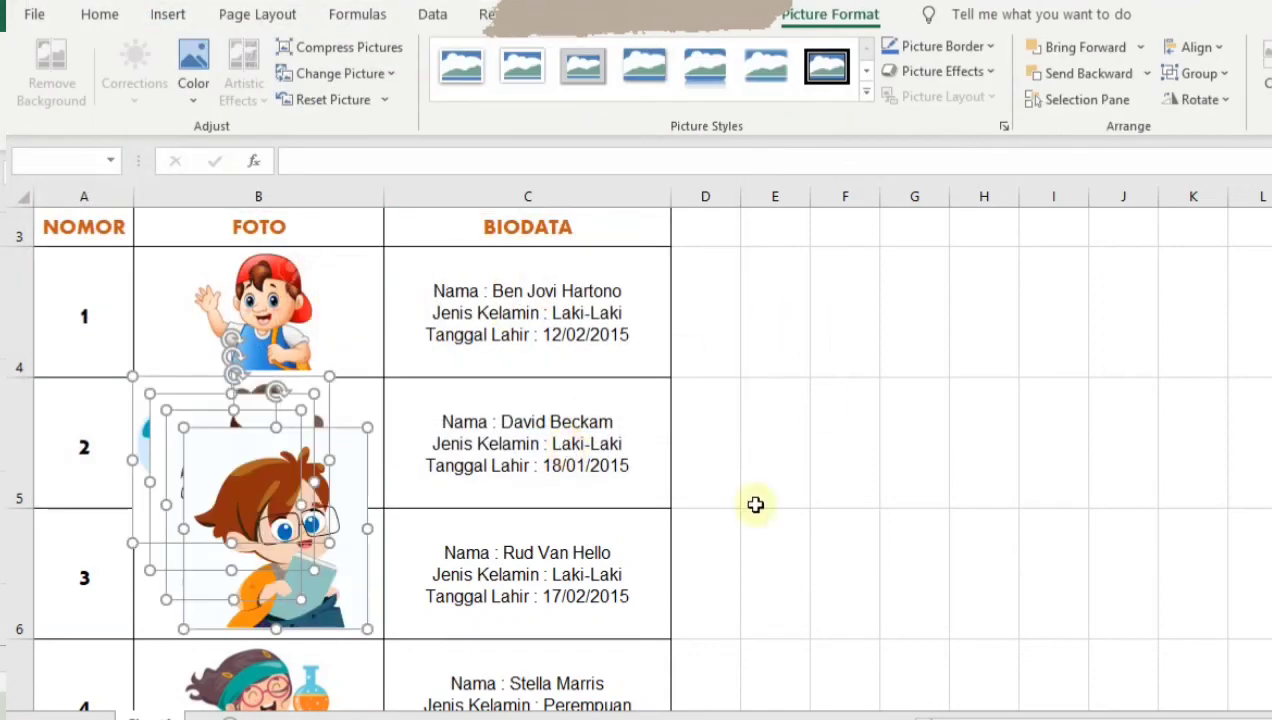
{"action": "left_click_drag", "start_coordinate": [231, 510], "coordinate": [1000, 382]}
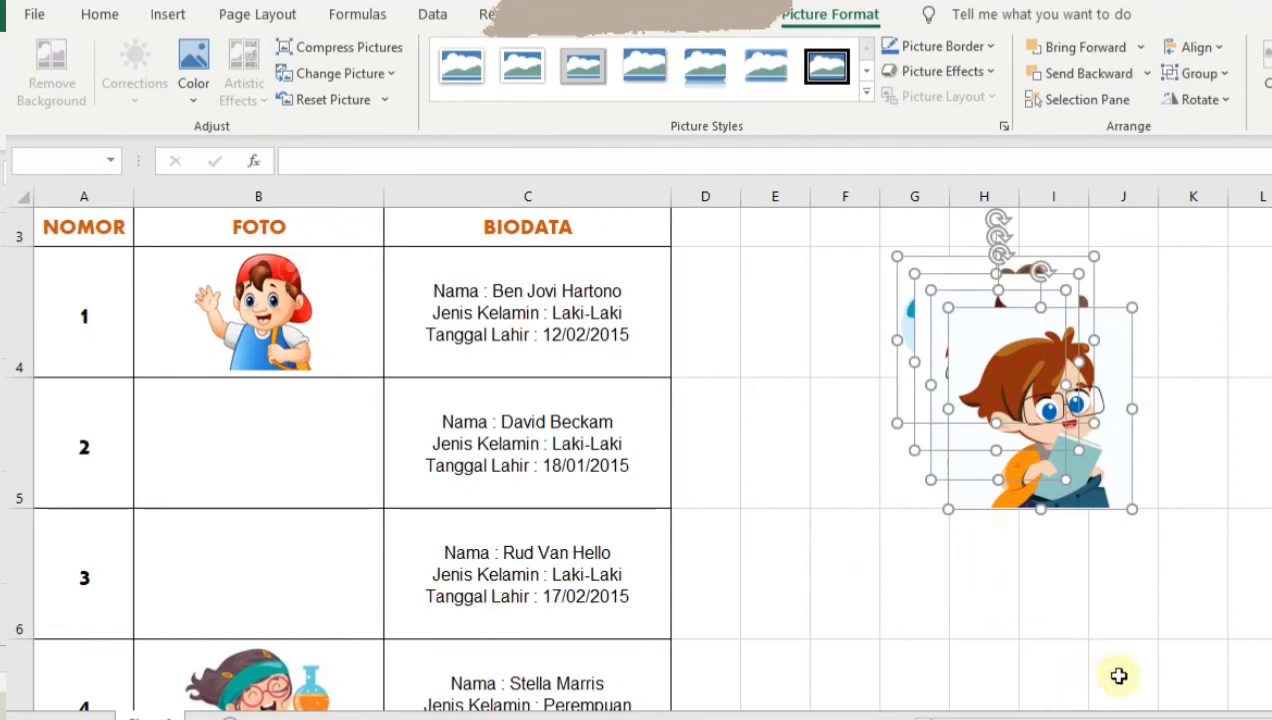
{"action": "left_click", "coordinate": [1243, 469]}
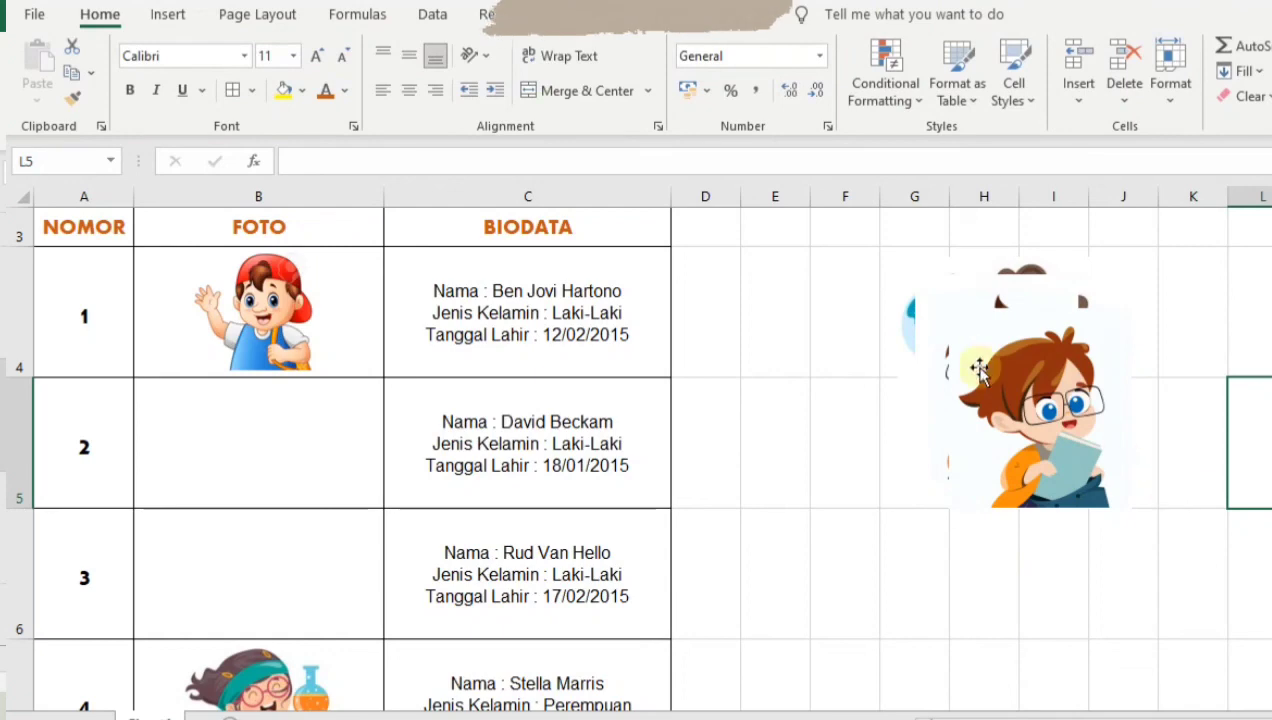
Move the gb1 picture into FOTO cell B8 beside number 5 and shrink it to fit the cell
{"action": "left_click_drag", "start_coordinate": [1066, 458], "coordinate": [254, 483]}
{"action": "scroll", "coordinate": [254, 483], "scroll_direction": "down", "scroll_amount": 1}
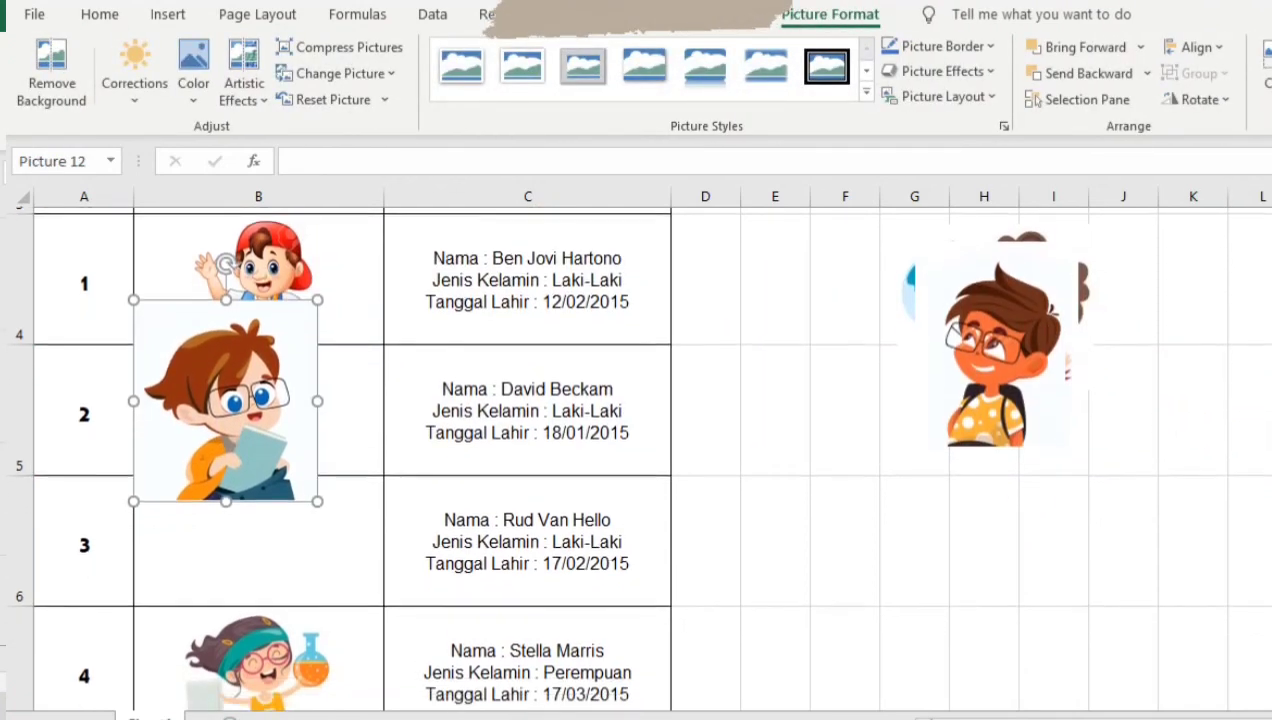
{"action": "left_click_drag", "start_coordinate": [289, 399], "coordinate": [360, 705]}
{"action": "scroll", "coordinate": [54, 388], "scroll_direction": "down", "scroll_amount": 2}
{"action": "scroll", "coordinate": [54, 388], "scroll_direction": "down", "scroll_amount": 1}
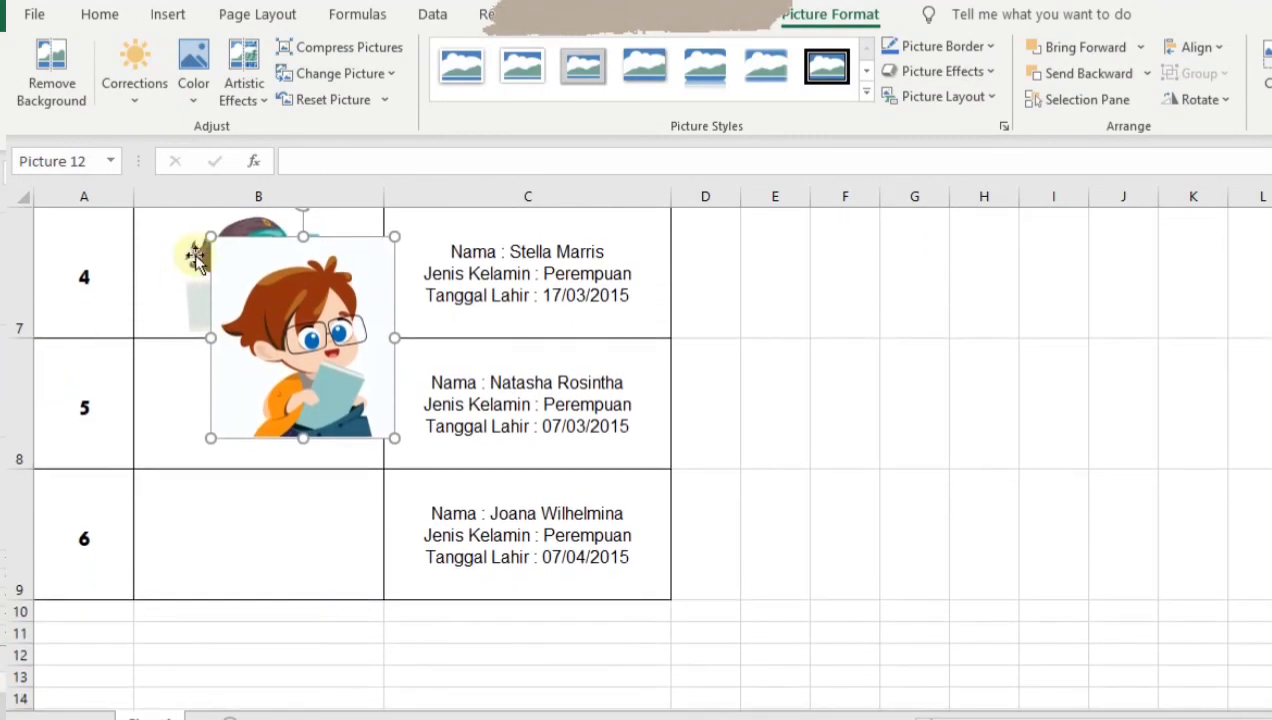
{"action": "left_click_drag", "start_coordinate": [210, 238], "coordinate": [290, 324]}
{"action": "left_click_drag", "start_coordinate": [362, 385], "coordinate": [270, 404]}
{"action": "left_click_drag", "start_coordinate": [305, 452], "coordinate": [312, 466]}
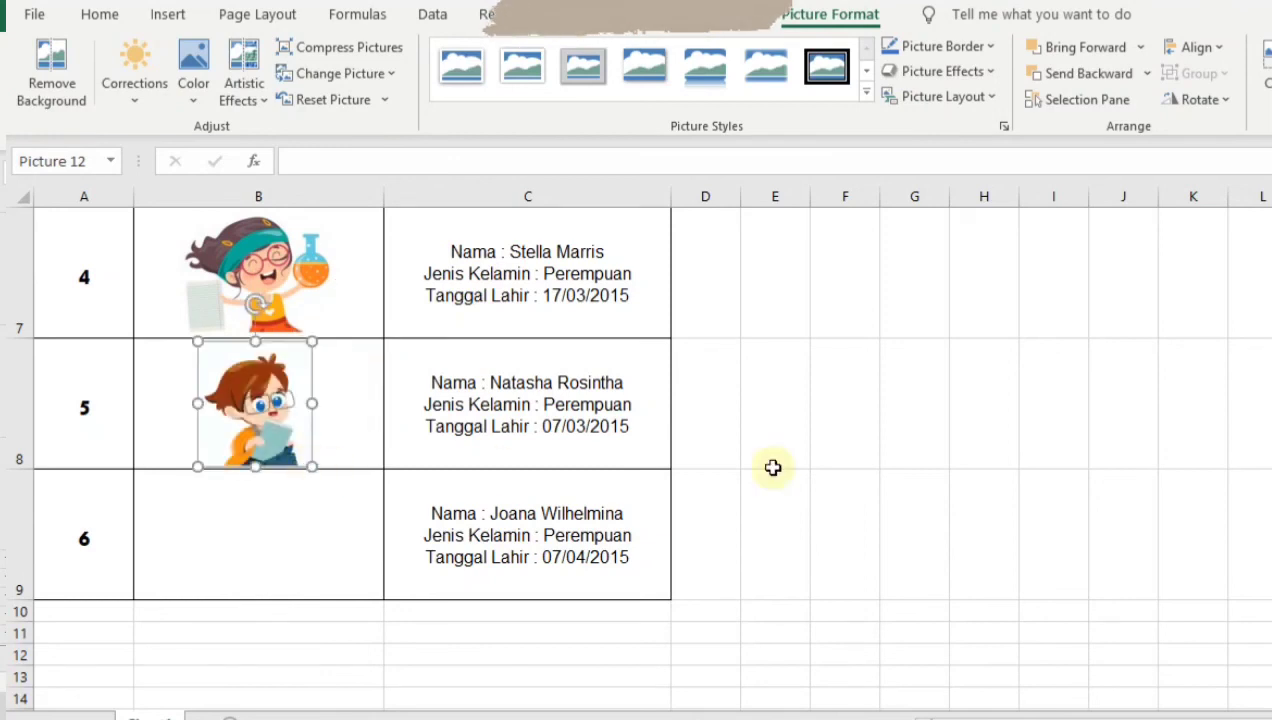
Move the gb2 picture into FOTO cell B5 beside number 2 and shrink it to fit the cell
{"action": "scroll", "coordinate": [997, 350], "scroll_direction": "up", "scroll_amount": 9}
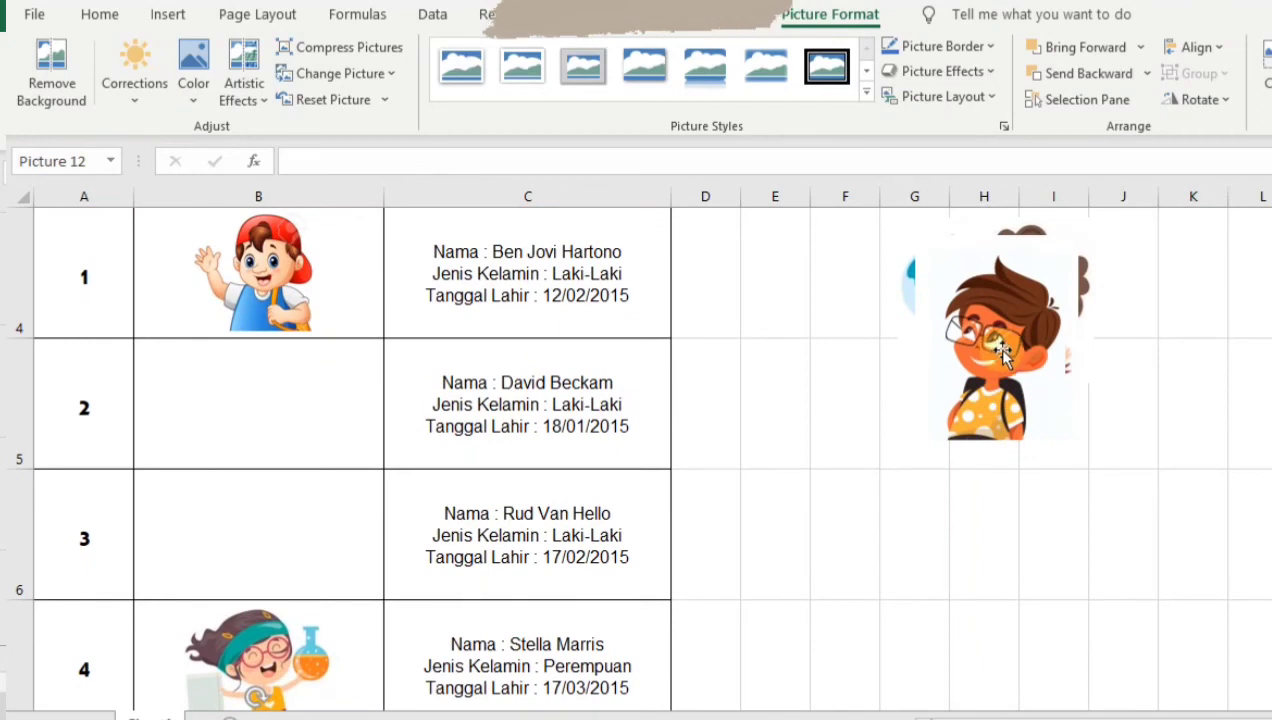
{"action": "left_click_drag", "start_coordinate": [1006, 352], "coordinate": [281, 395]}
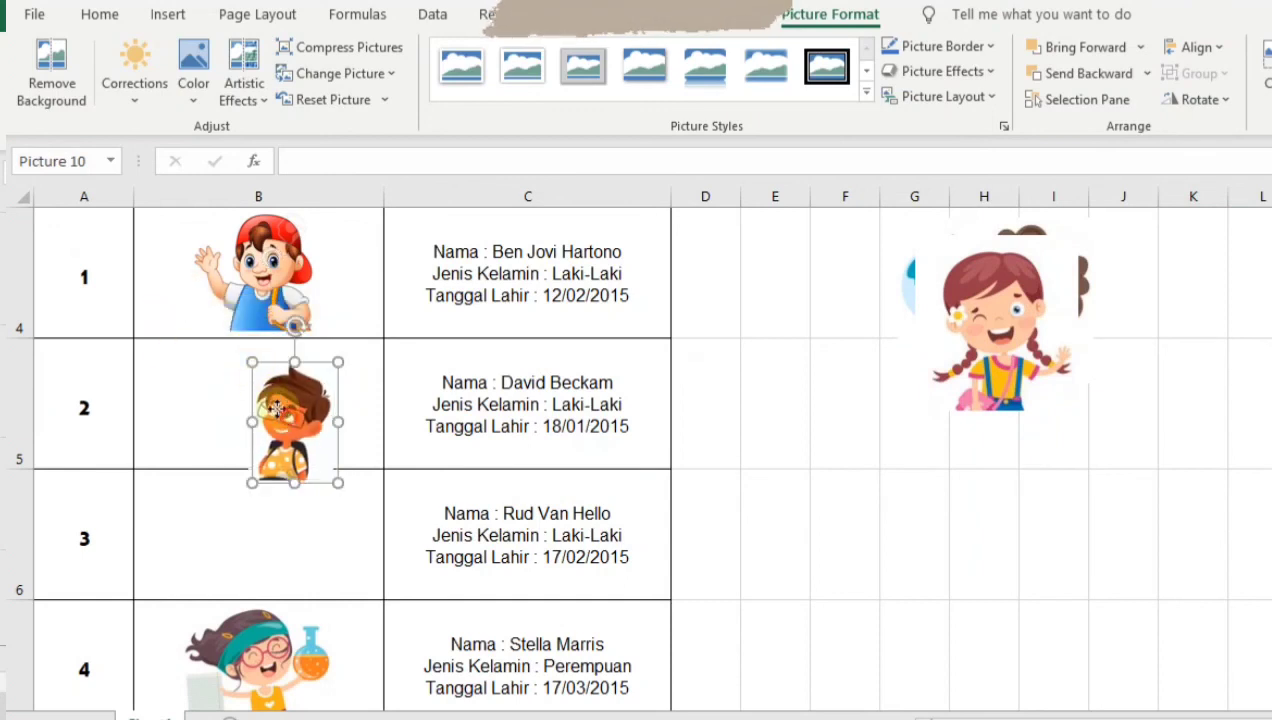
{"action": "left_click_drag", "start_coordinate": [289, 408], "coordinate": [253, 397]}
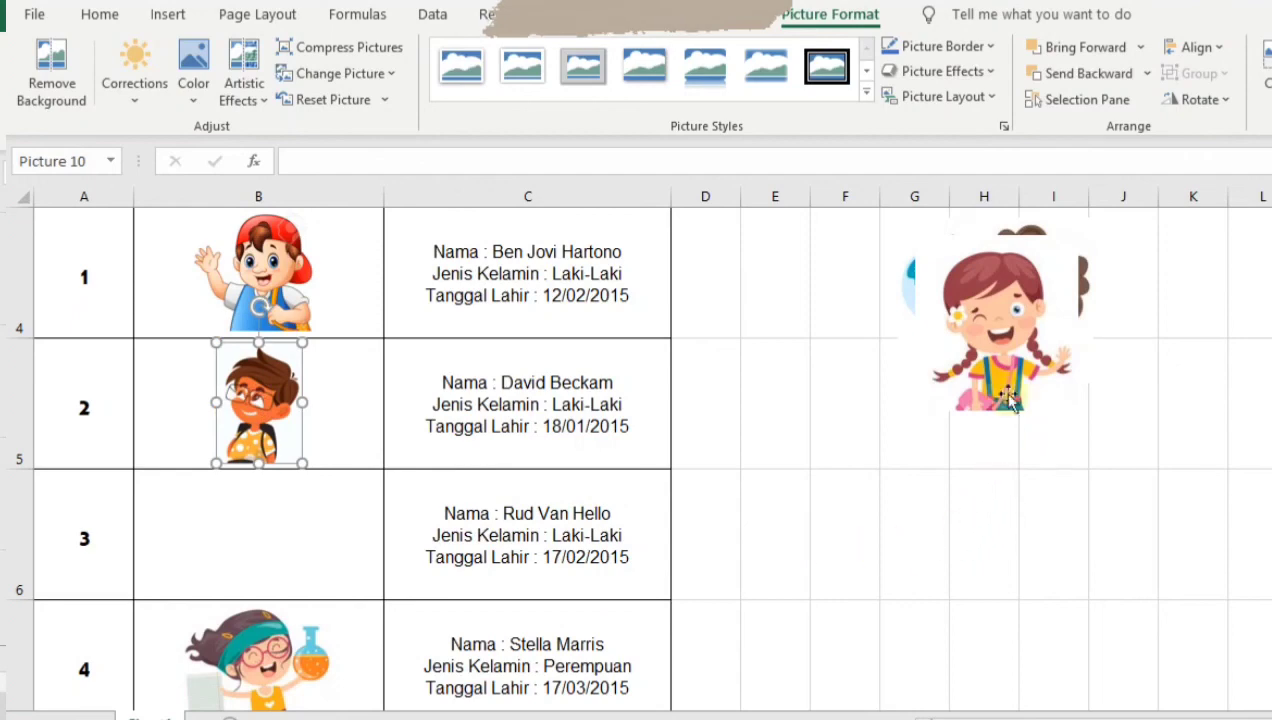
Move the gb3 picture into FOTO cell B9 beside number 6 and shrink it to fit the cell
{"action": "left_click", "coordinate": [1017, 340]}
{"action": "left_click_drag", "start_coordinate": [1017, 340], "coordinate": [813, 538]}
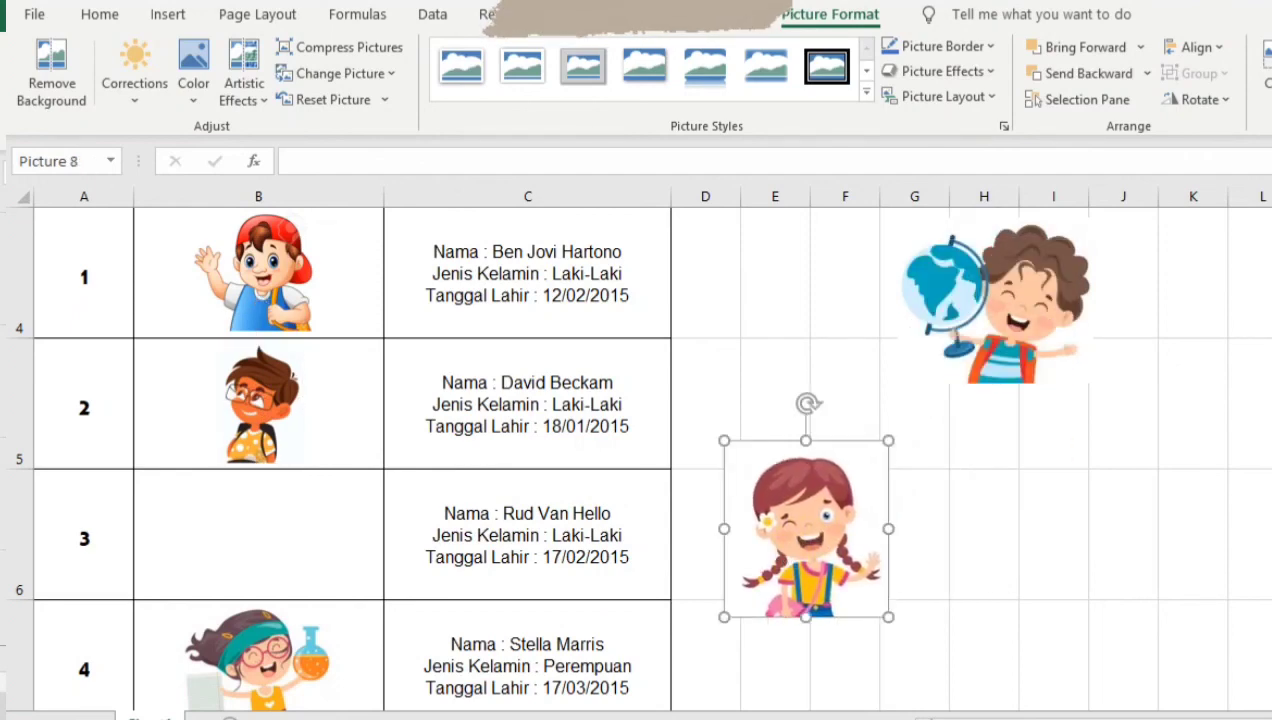
{"action": "scroll", "coordinate": [813, 538], "scroll_direction": "down", "scroll_amount": 1}
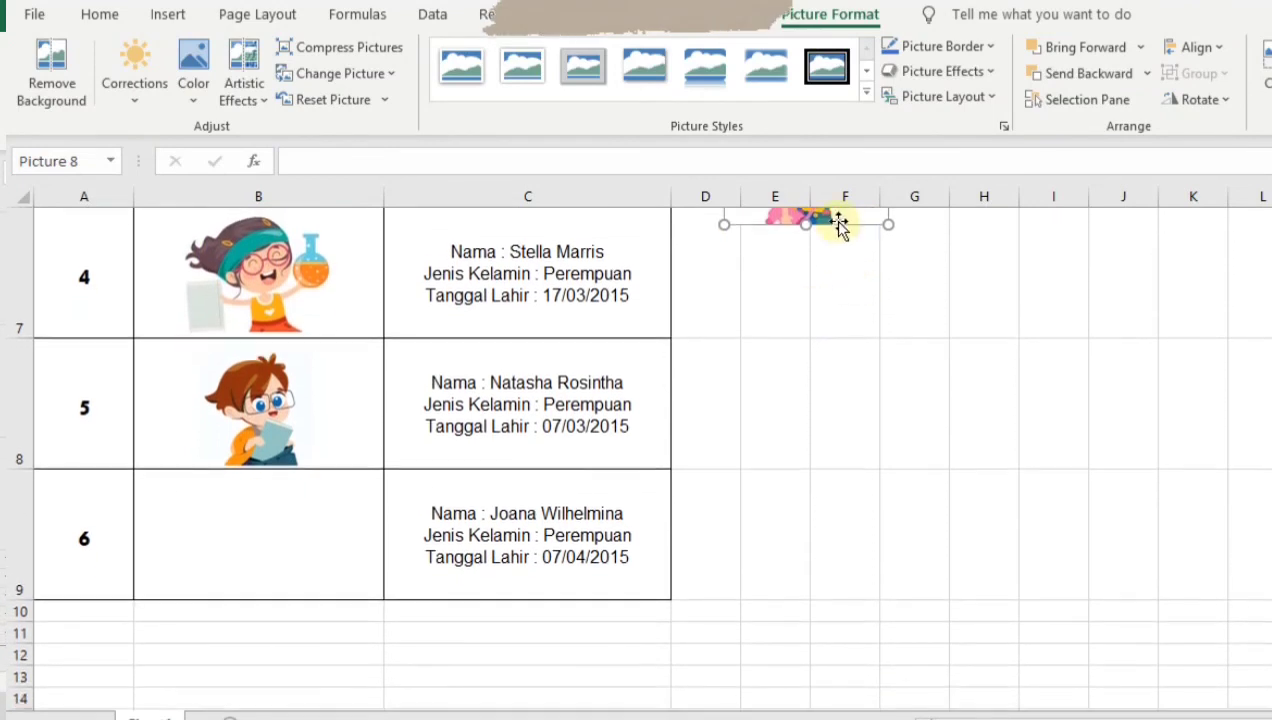
{"action": "left_click_drag", "start_coordinate": [838, 218], "coordinate": [290, 588]}
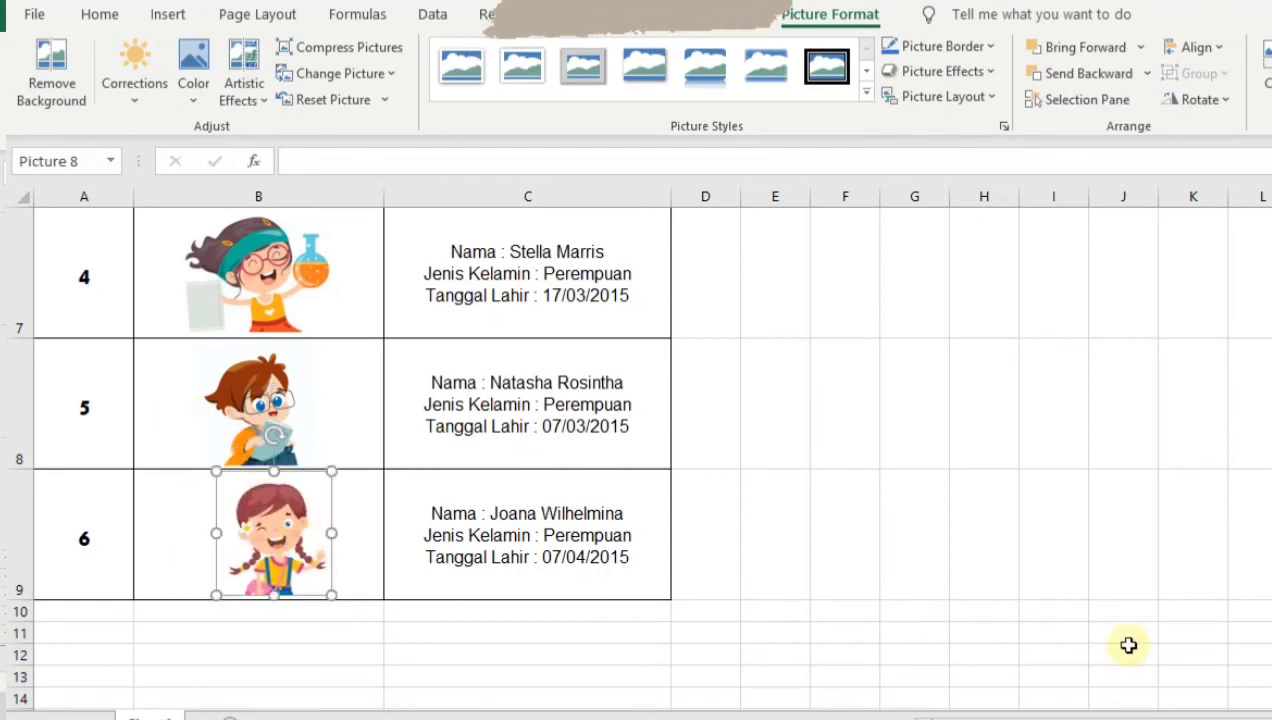
Move the gb4 picture into FOTO cell B6 beside number 3 and shrink it to about 2.95 cm high and 3.49 cm wide
{"action": "scroll", "coordinate": [1100, 648], "scroll_direction": "up", "scroll_amount": 3}
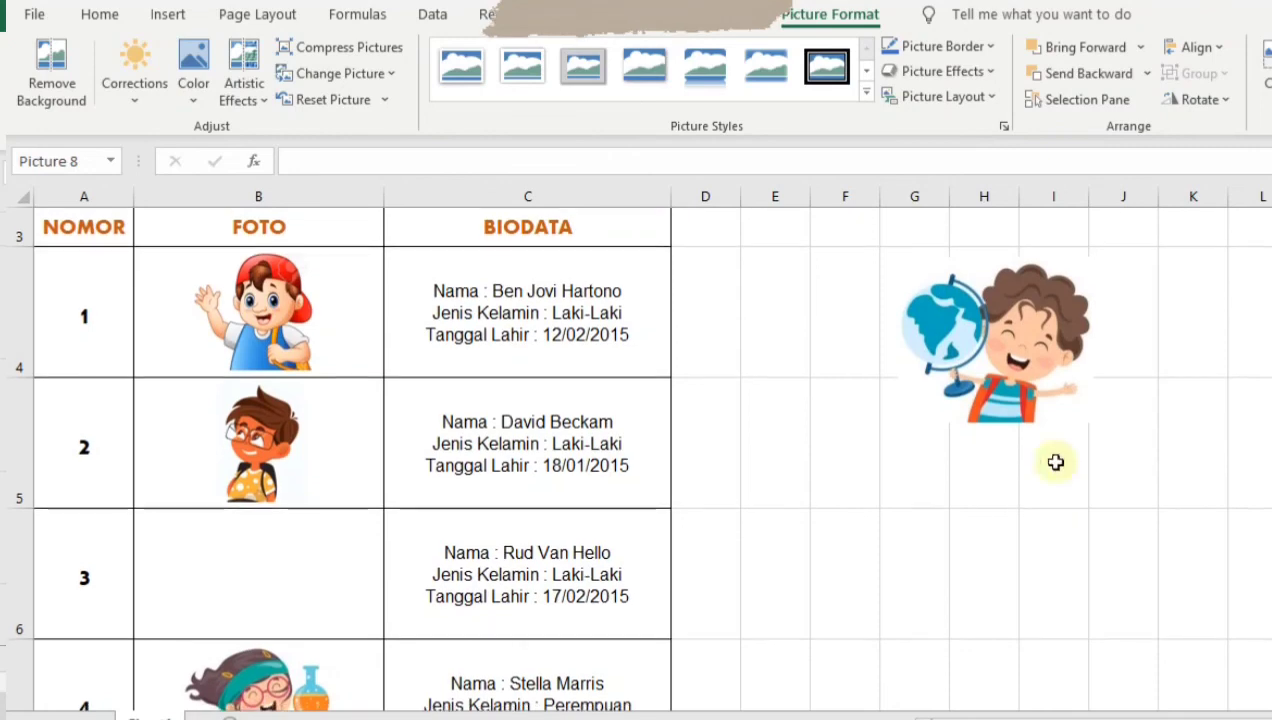
{"action": "left_click_drag", "start_coordinate": [1030, 360], "coordinate": [287, 555]}
{"action": "left_click_drag", "start_coordinate": [142, 468], "coordinate": [195, 518]}
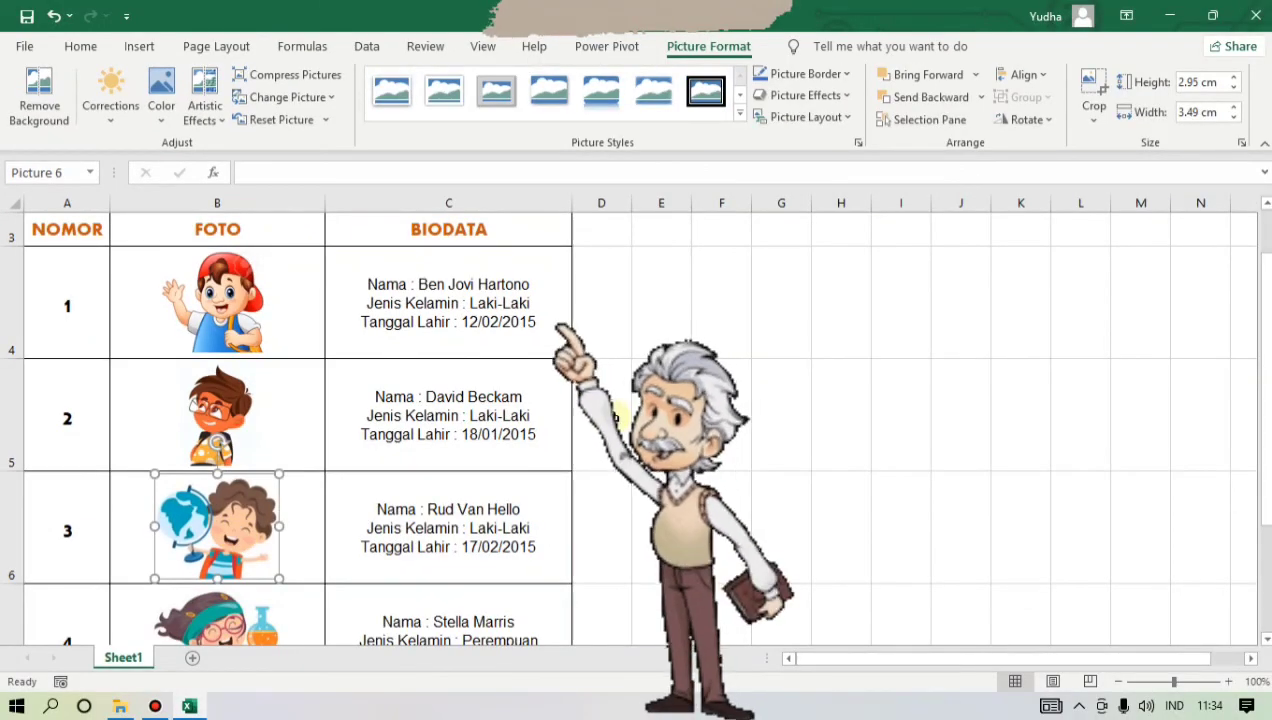
{"action": "left_click_drag", "start_coordinate": [1266, 379], "coordinate": [1268, 342]}
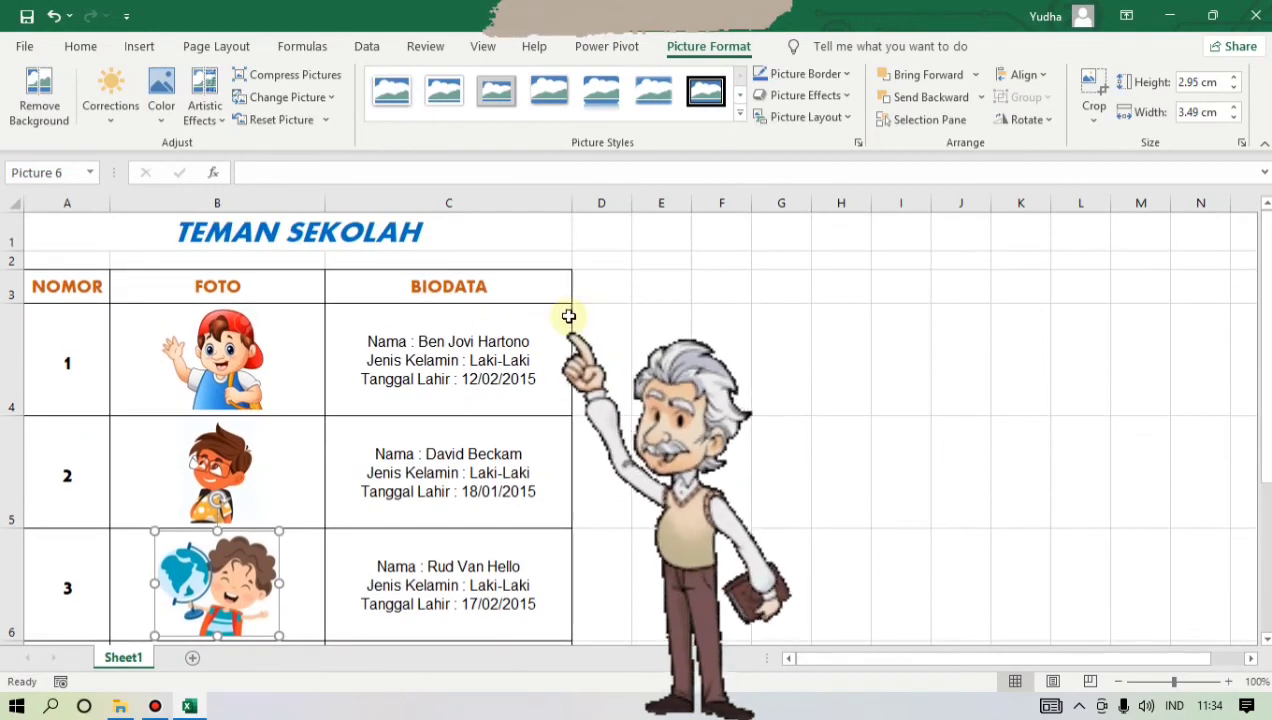